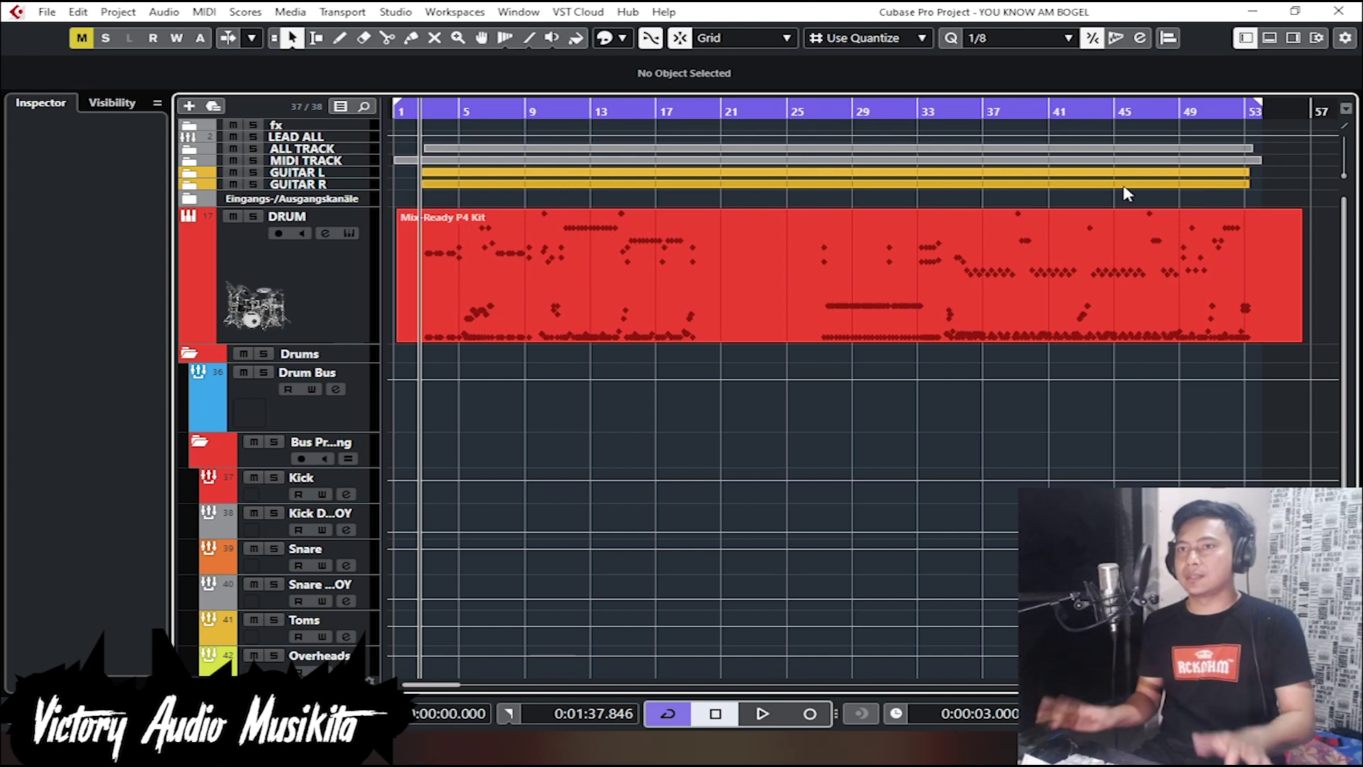
Step: Examine the DRUM MIDI part and the drum bus channels beneath it, from Drum Bus to the snare reverb
click(821, 252)
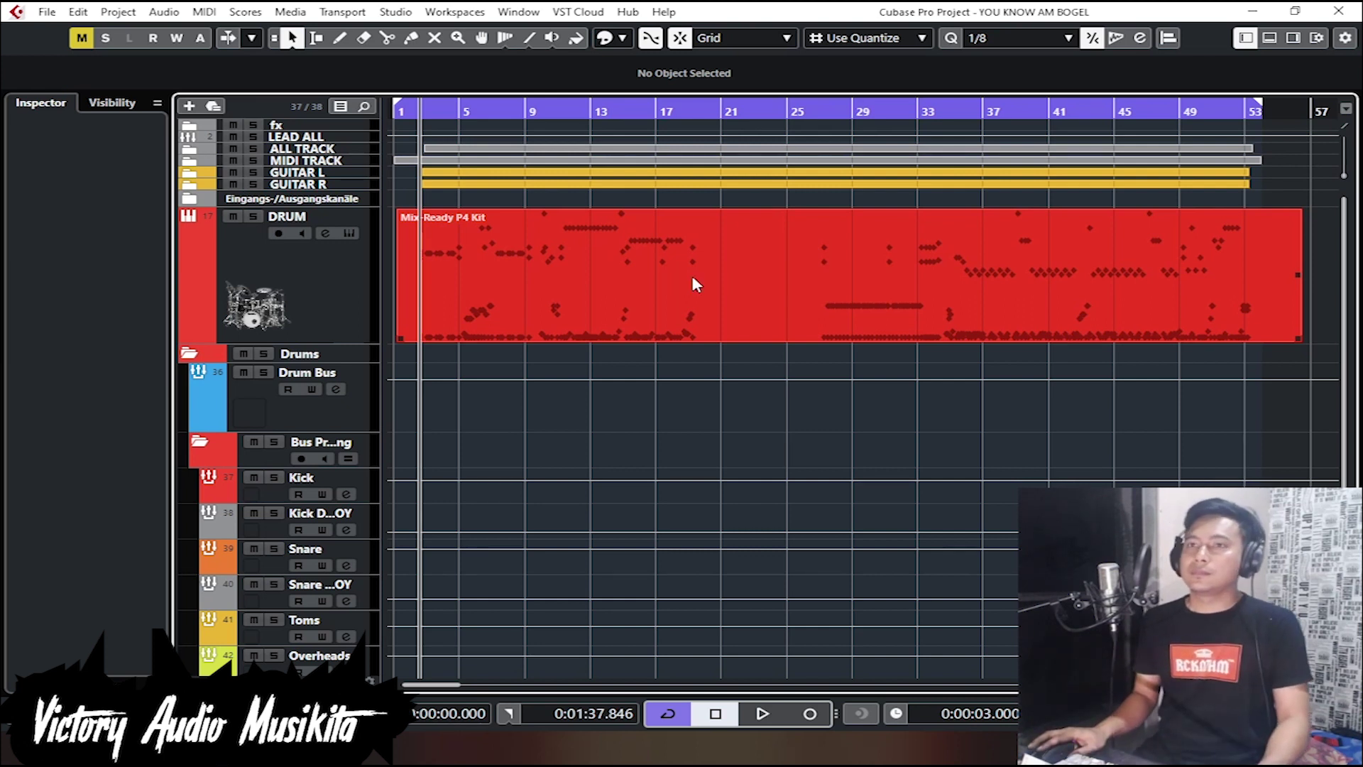
scroll(695, 281, down, 5)
scroll(695, 281, up, 3)
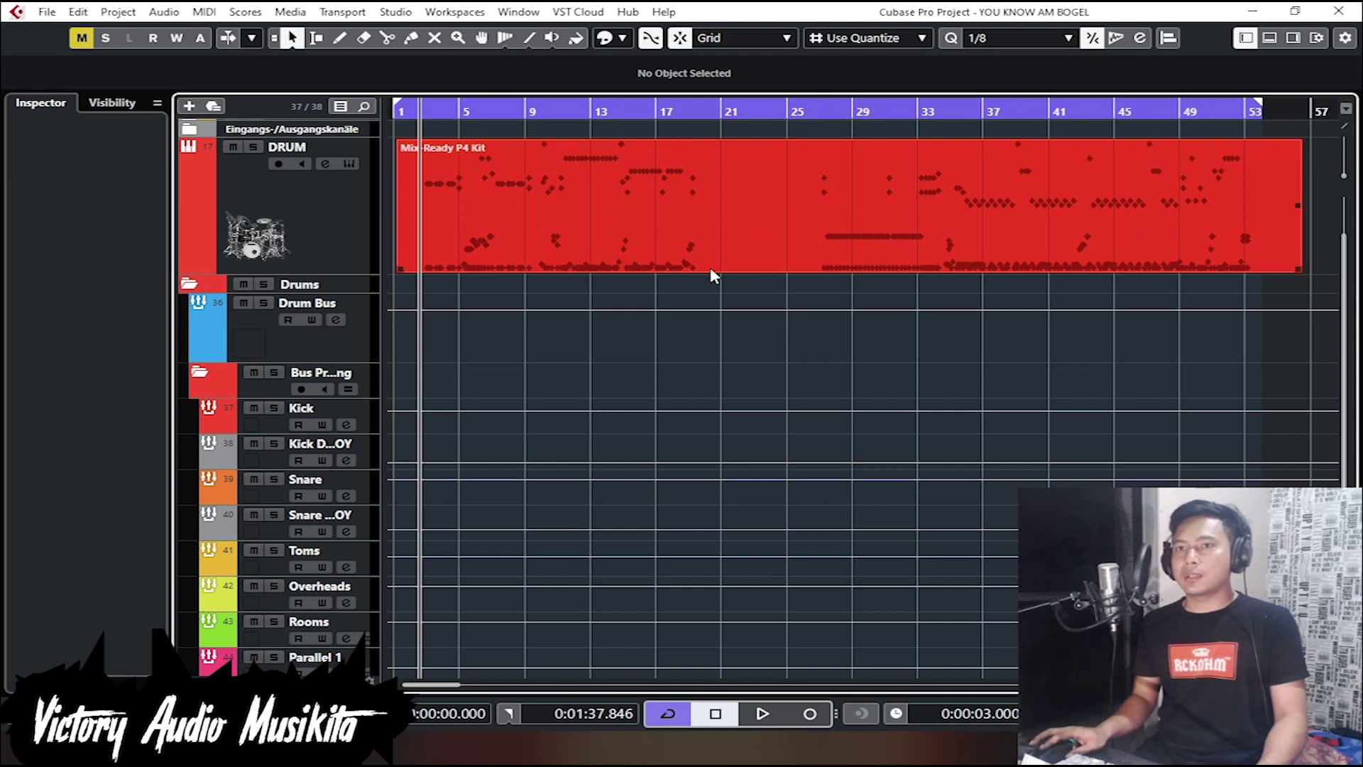
scroll(632, 274, down, 3)
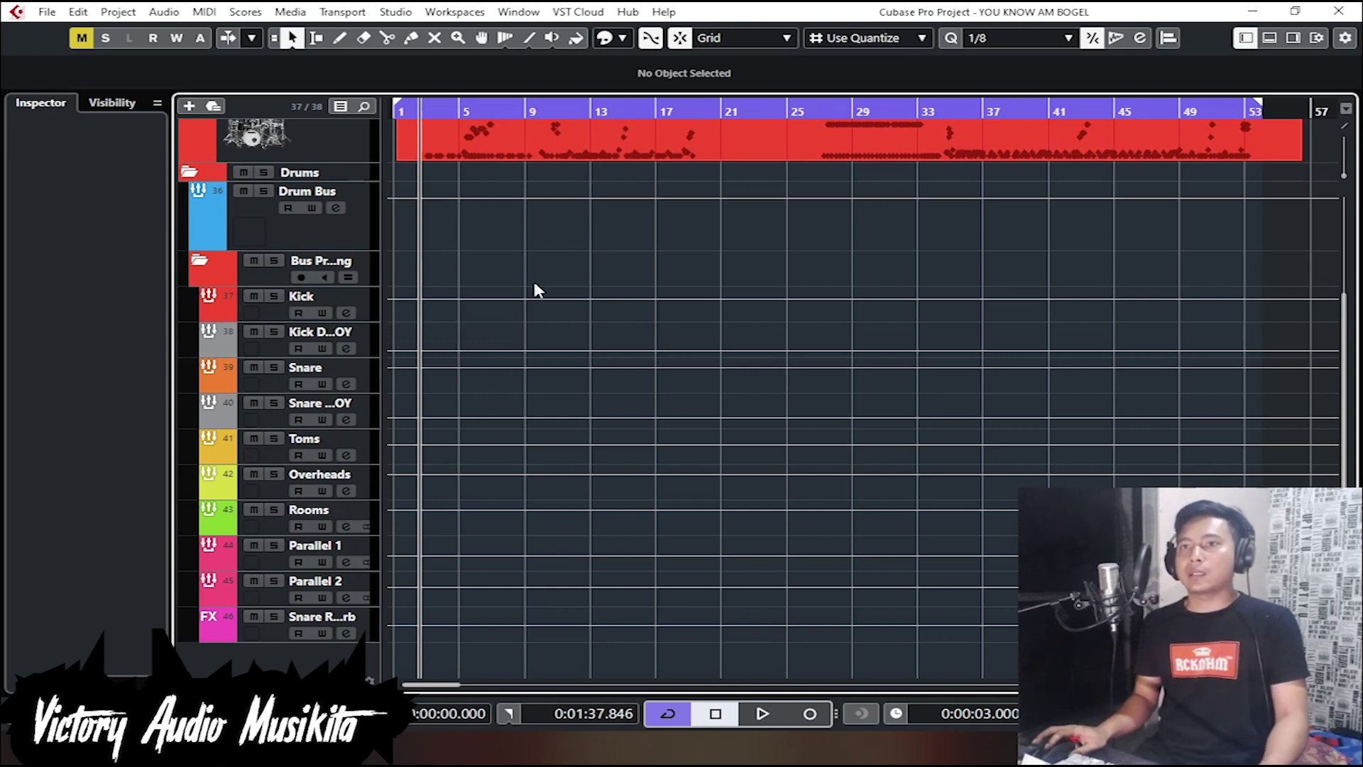
scroll(591, 316, up, 2)
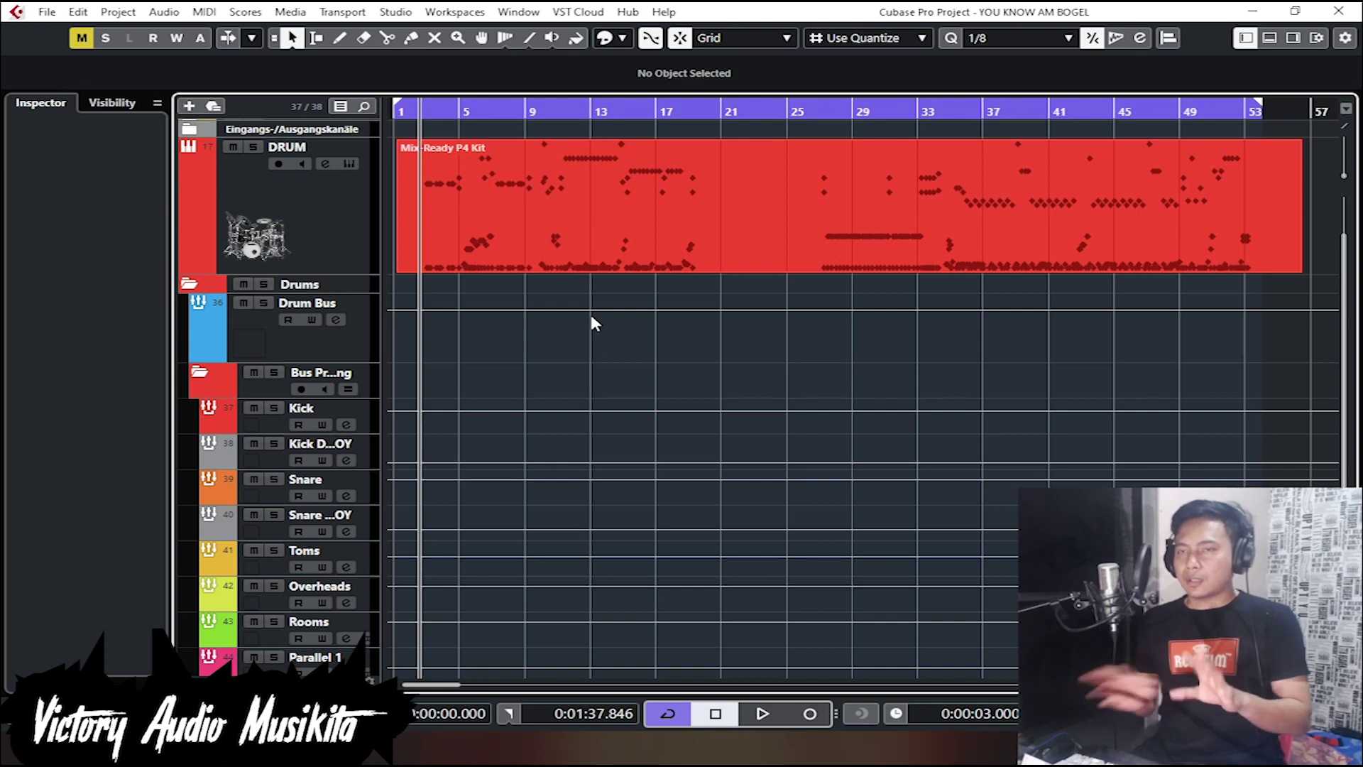
scroll(589, 312, down, 2)
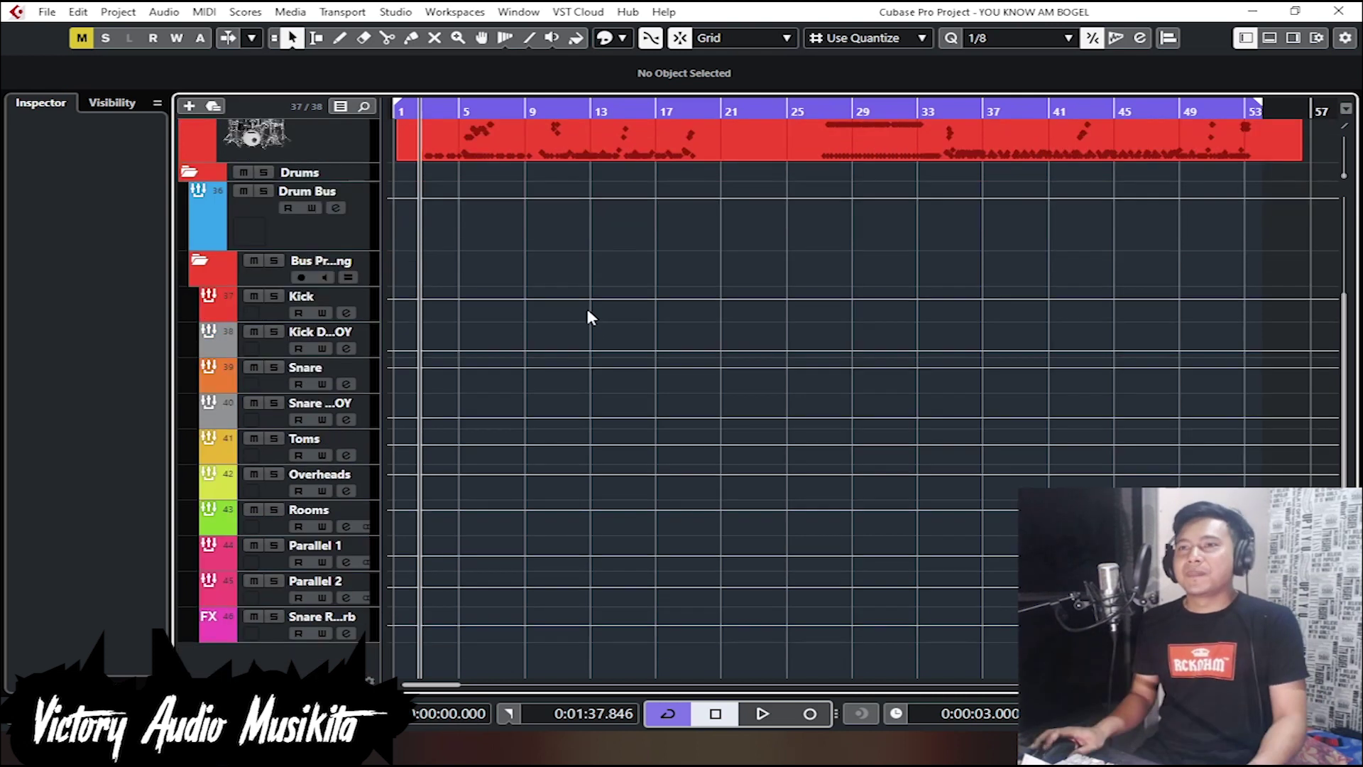
scroll(588, 310, up, 2)
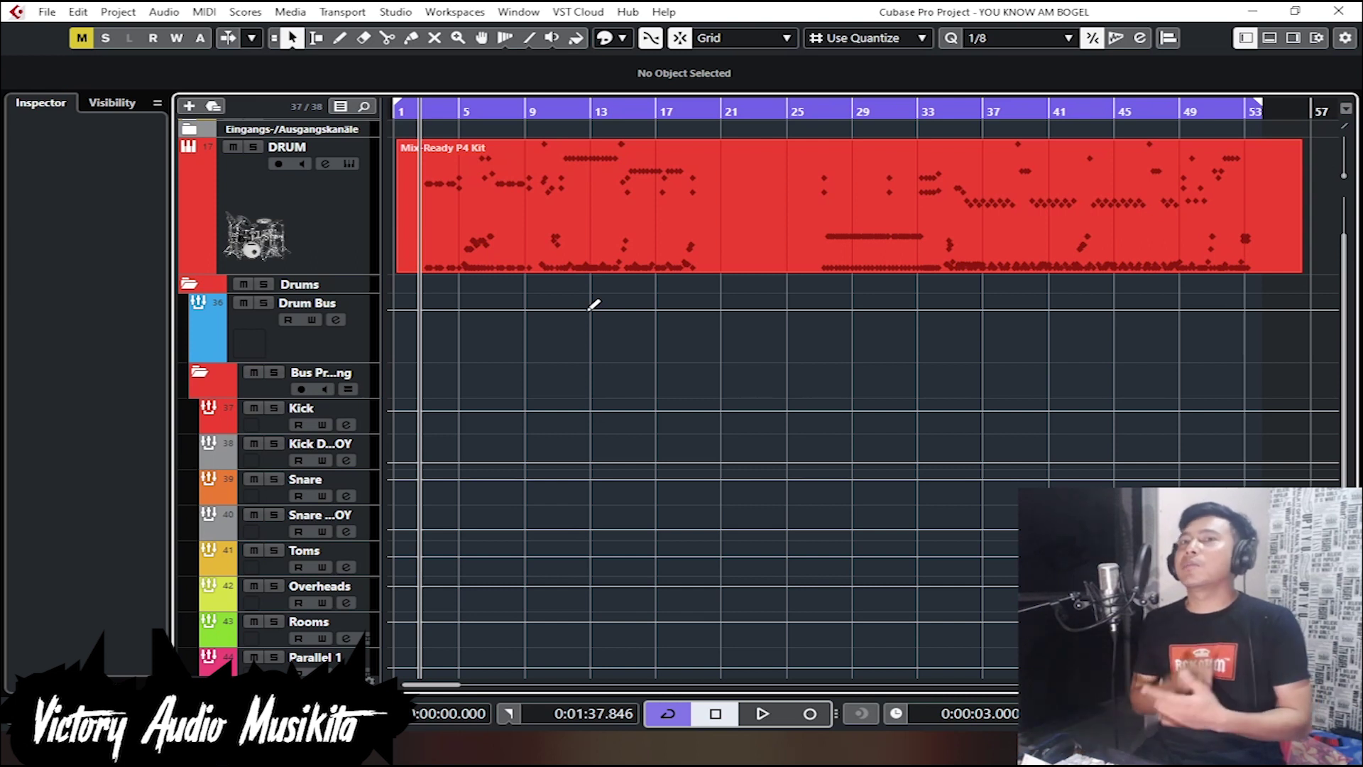
scroll(590, 301, down, 2)
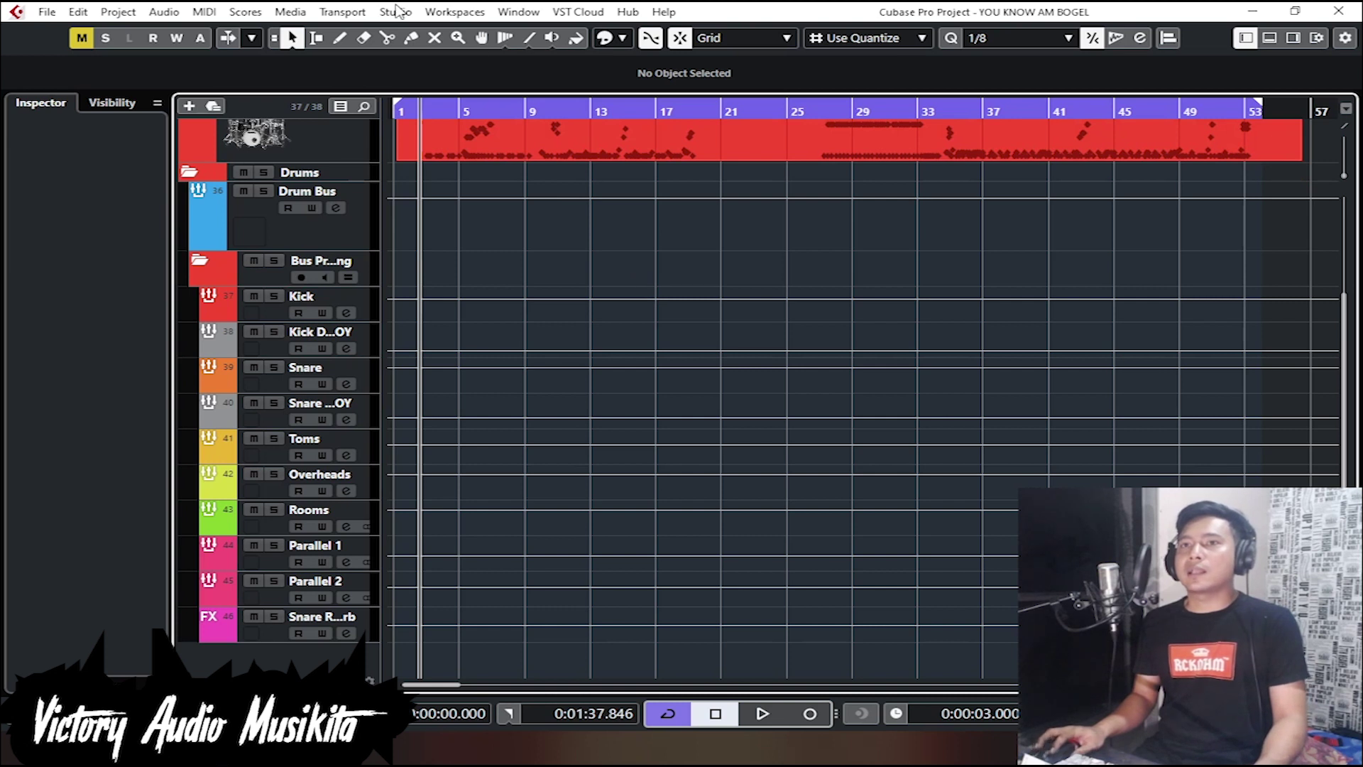
Step: Select the Kick group channel and collapse its Inserts section in the Inspector
click(370, 311)
click(62, 327)
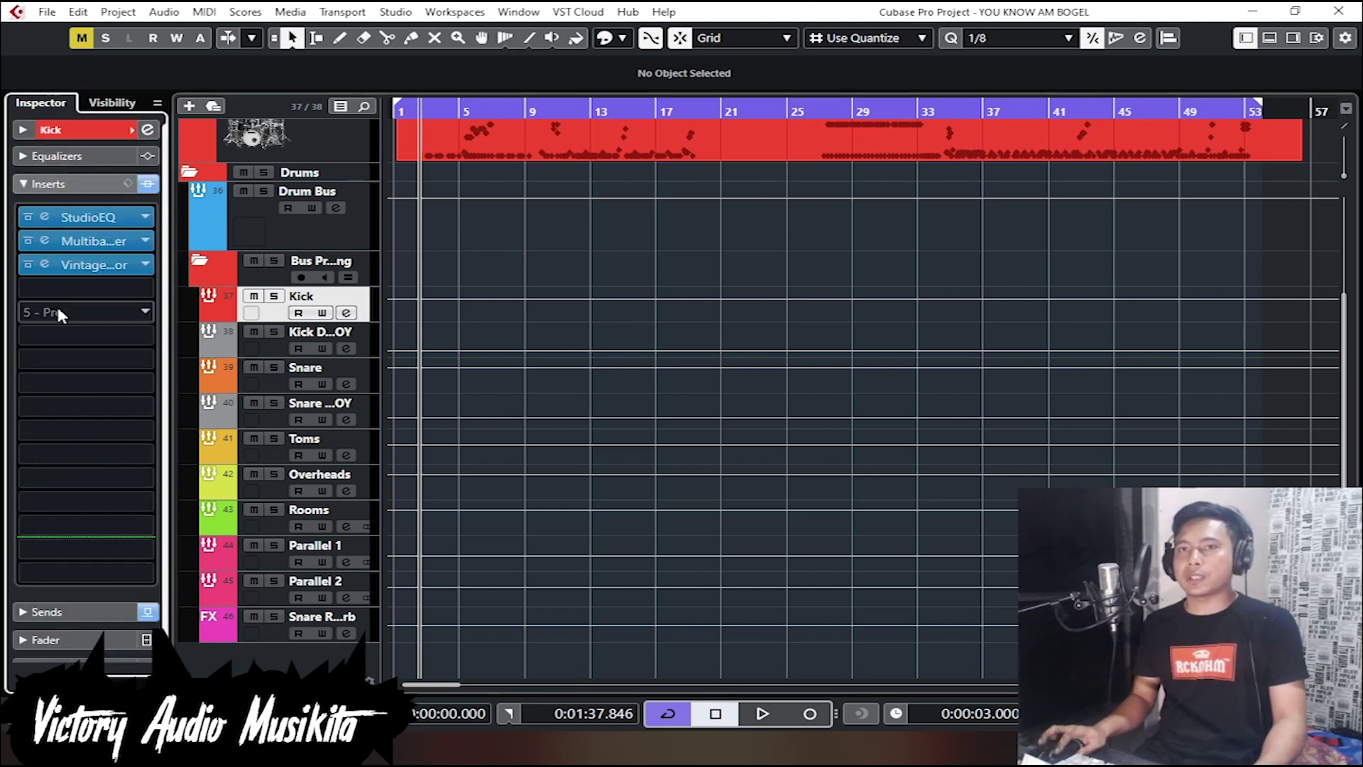
click(84, 186)
click(109, 184)
click(109, 185)
Step: Open Audio Connections and review the existing output bus, its device ports and the options for adding a bus
scroll(599, 375, up, 2)
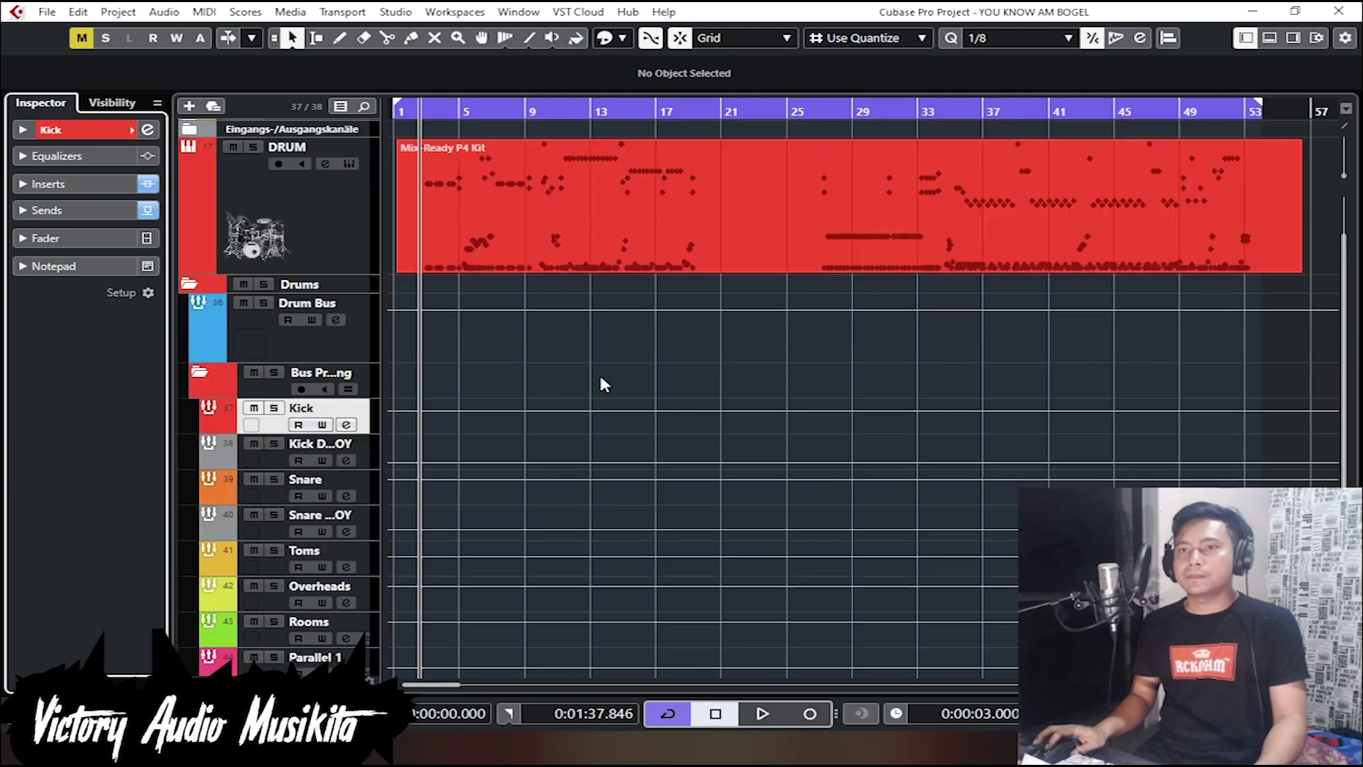
scroll(599, 368, down, 1)
scroll(599, 368, up, 3)
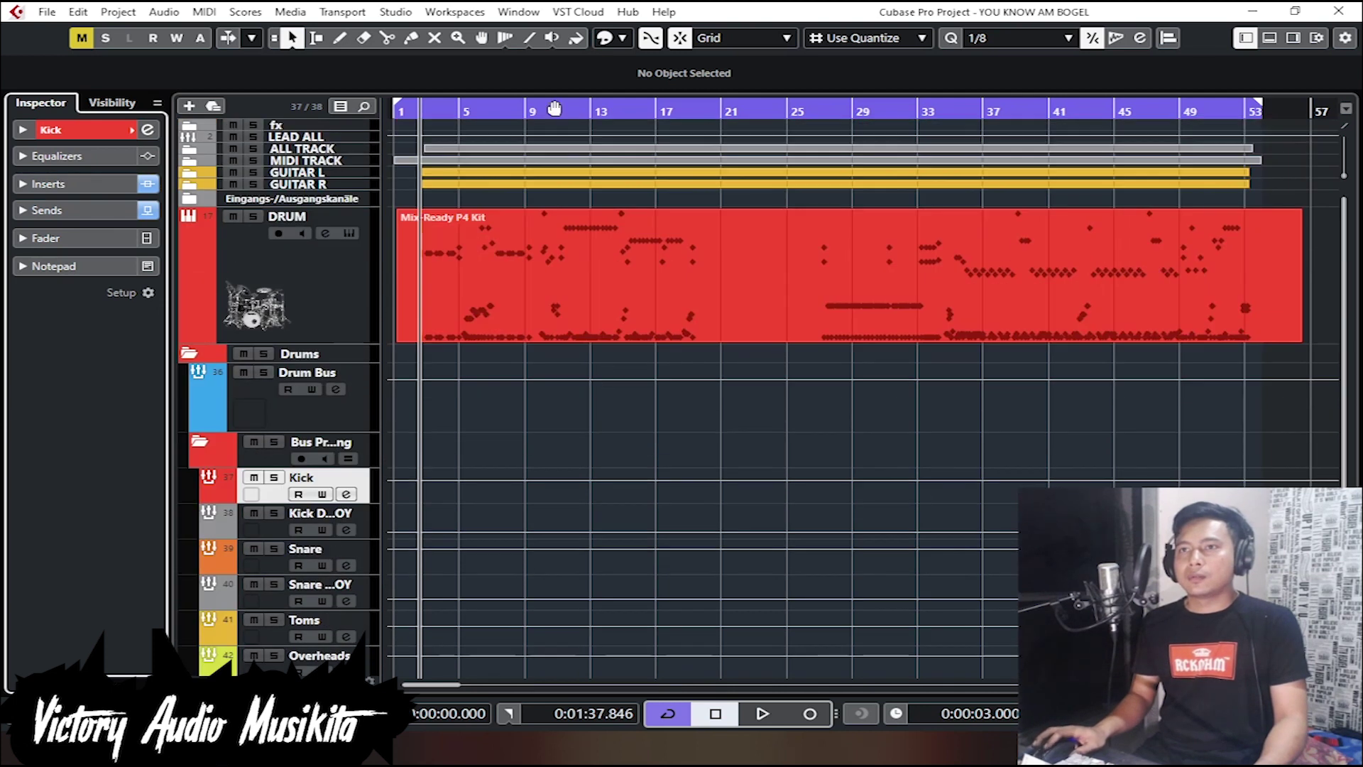
click(396, 12)
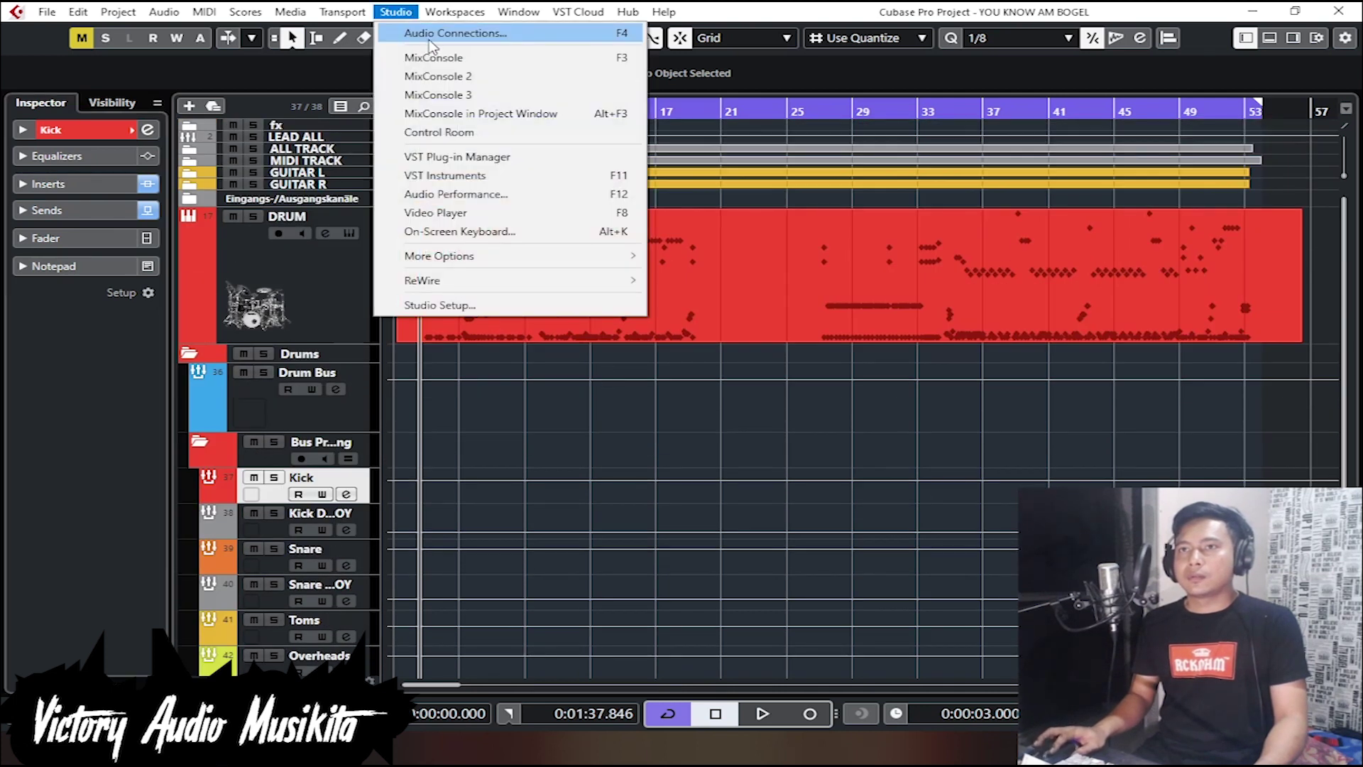
click(430, 39)
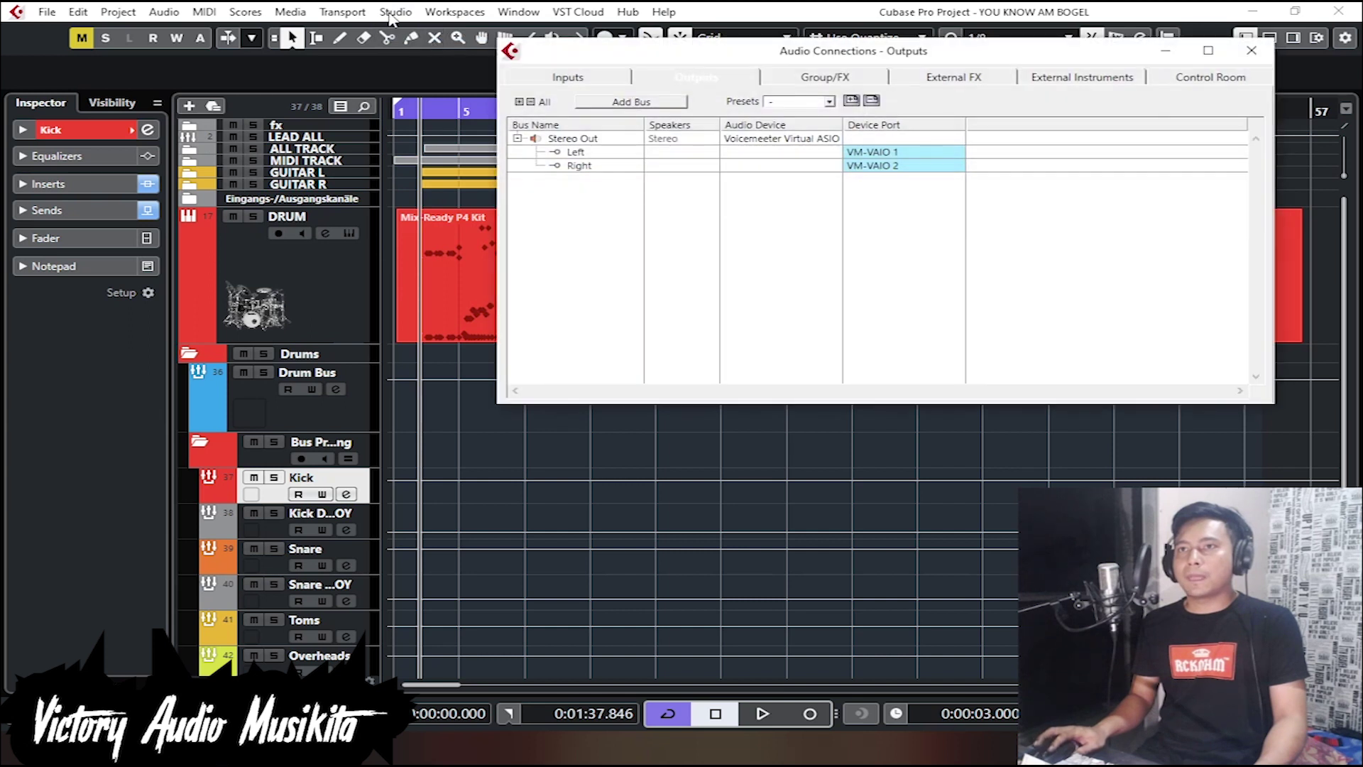
click(619, 87)
click(692, 87)
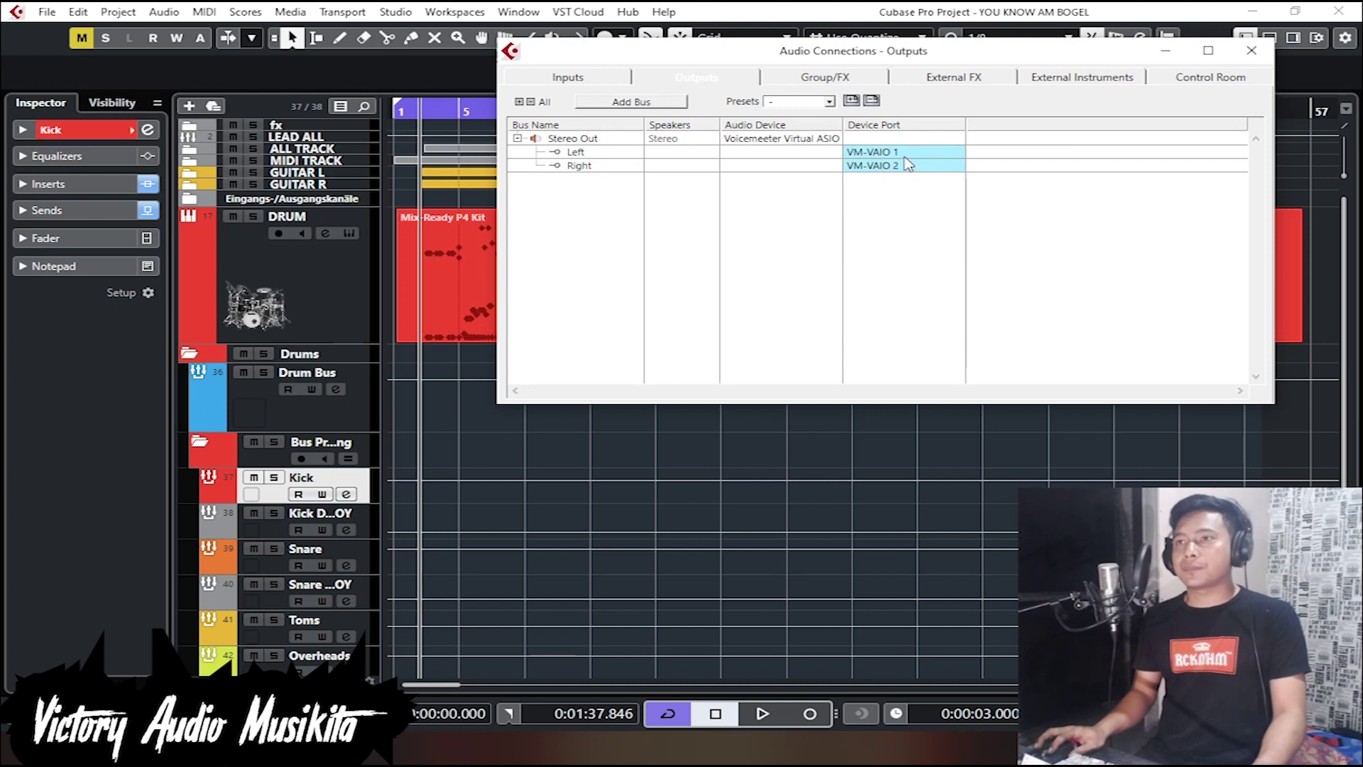
right_click(579, 210)
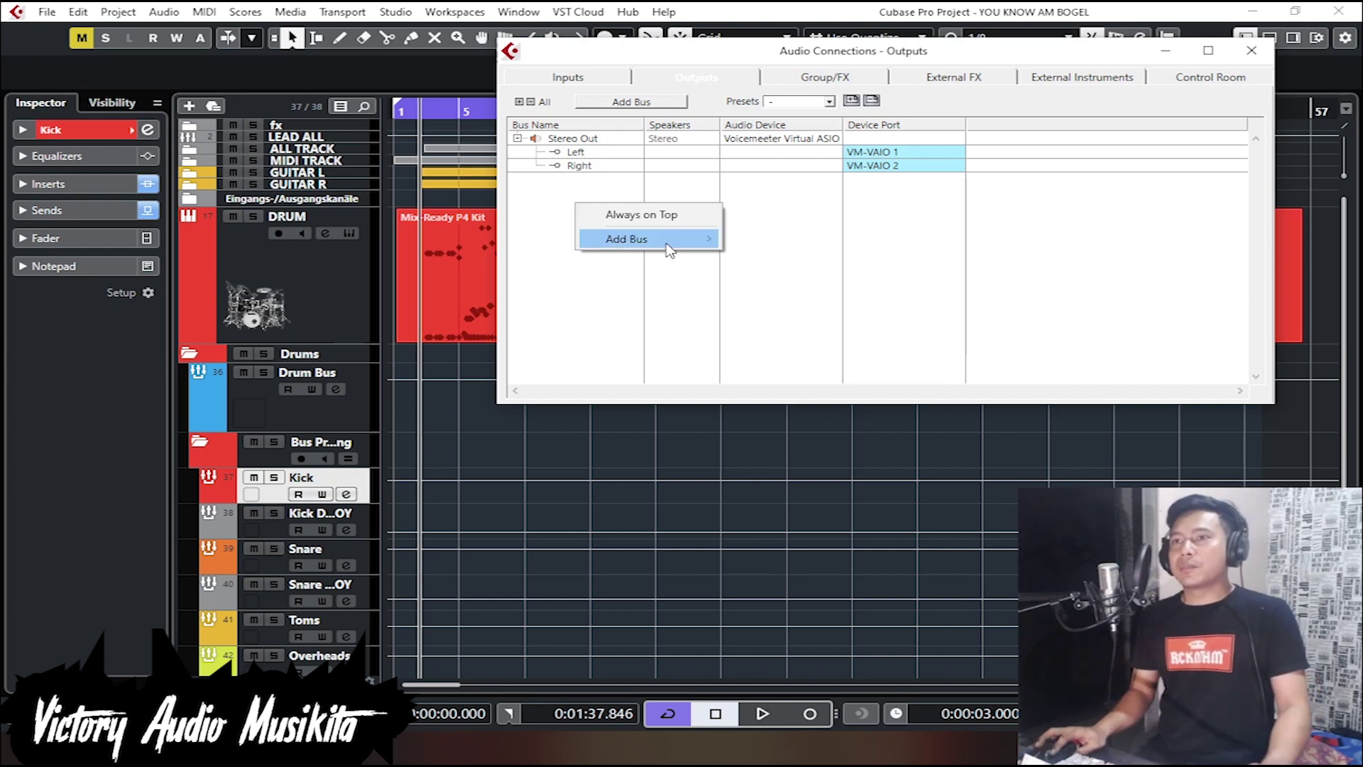
click(539, 238)
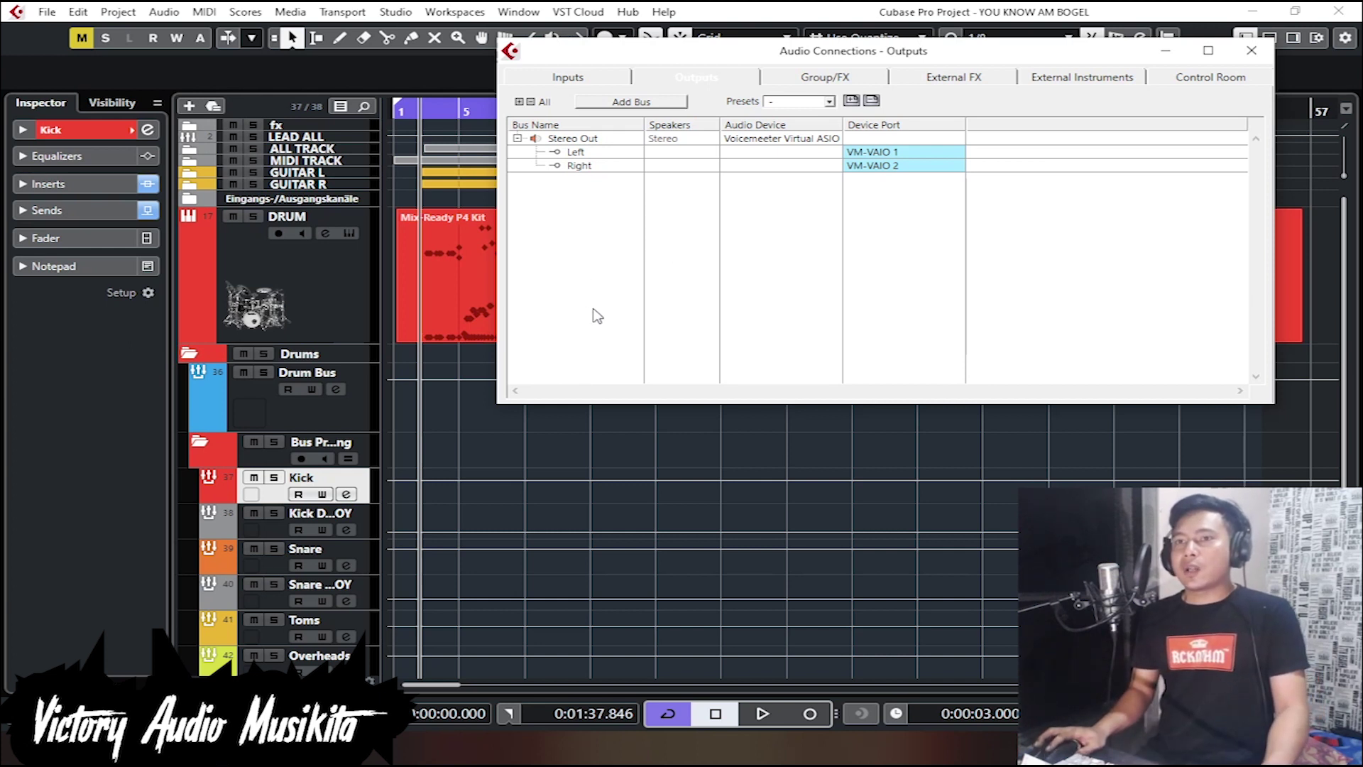
Step: Go through the drum channels Kick, Kick DESTROY, Snare, Toms, Overheads, Rooms, Parallel 1 and Parallel 2 to review which need their own outputs
scroll(555, 449, down, 3)
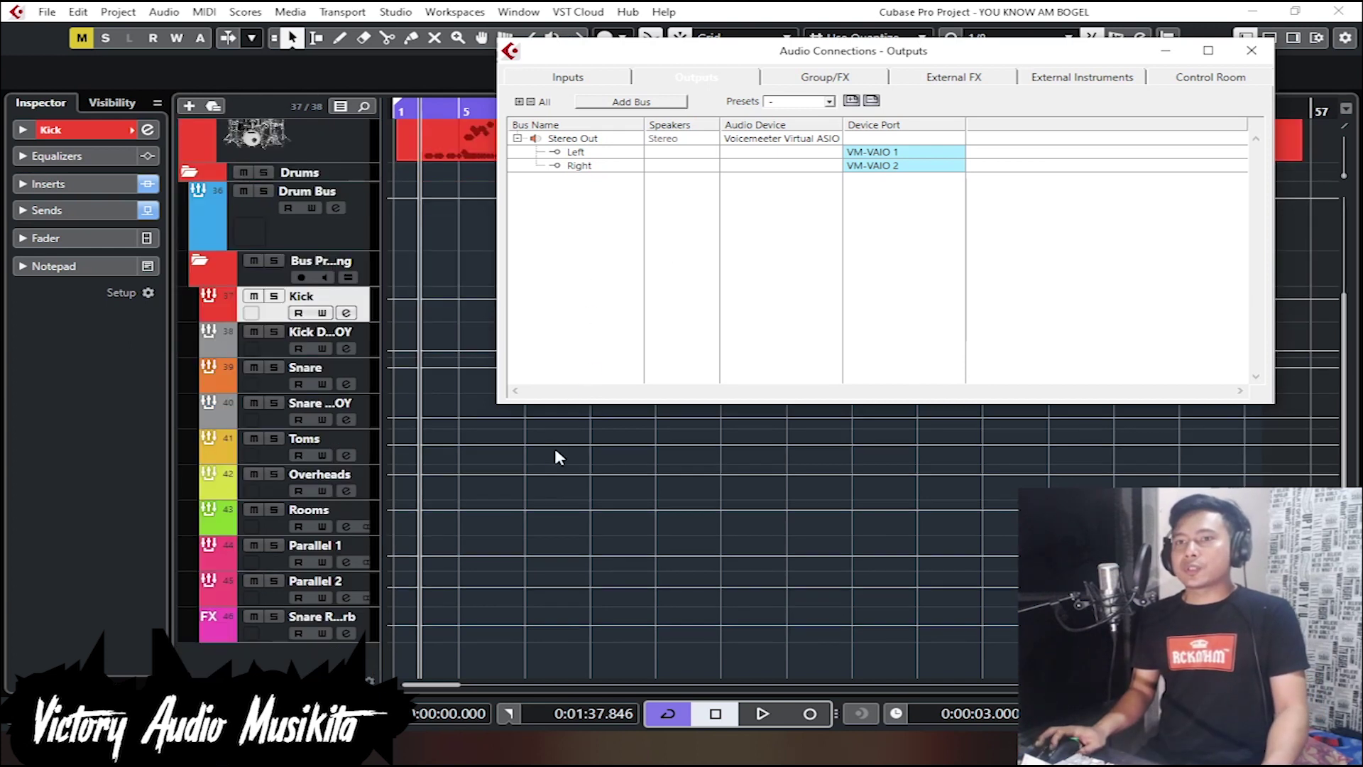
click(364, 330)
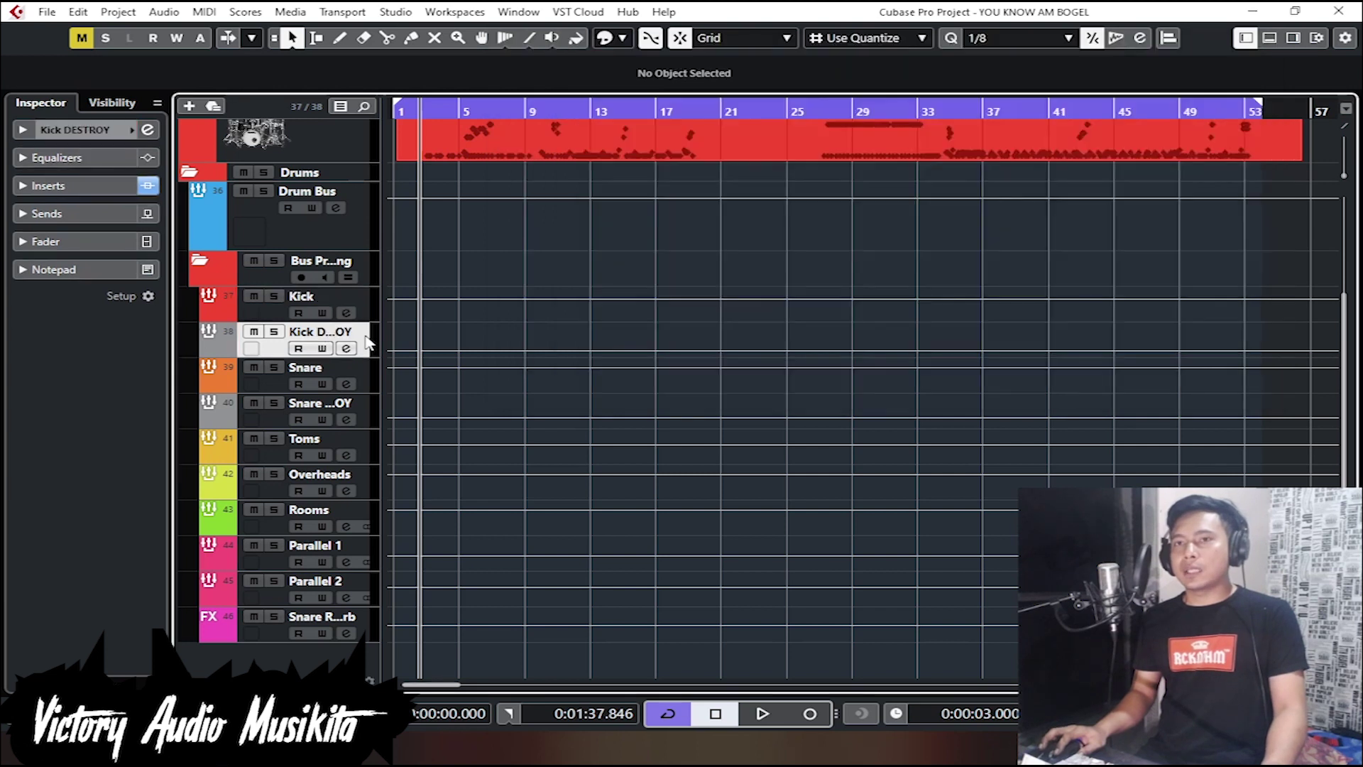
shift+click(364, 292)
ctrl+click(366, 304)
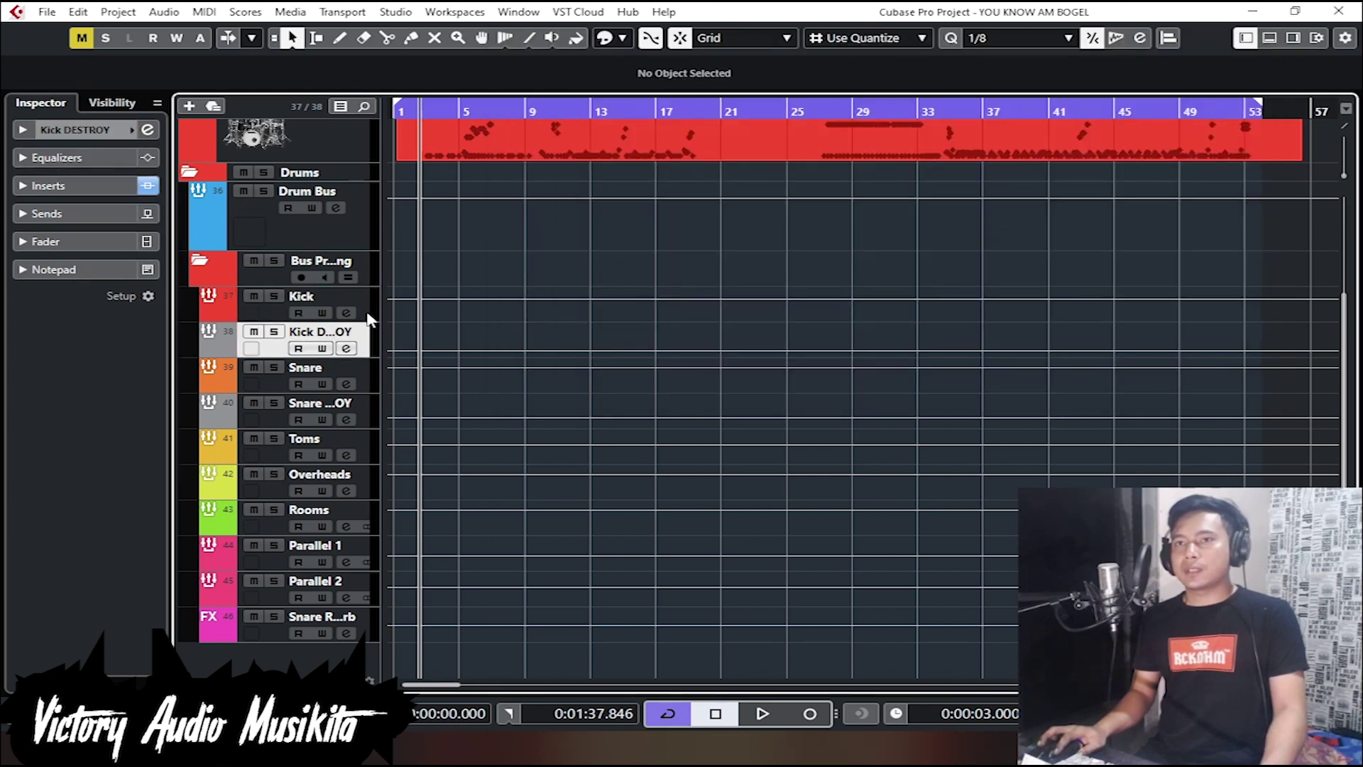
click(359, 296)
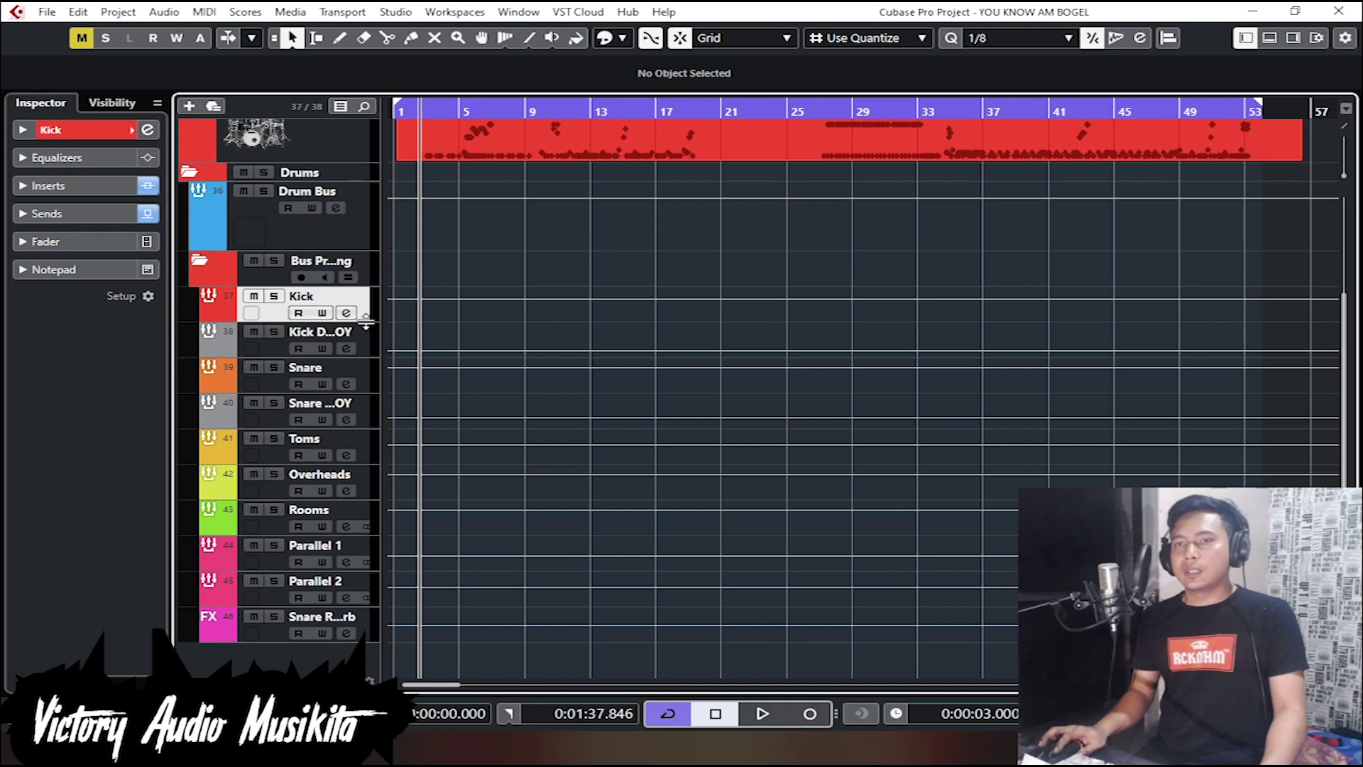
click(361, 371)
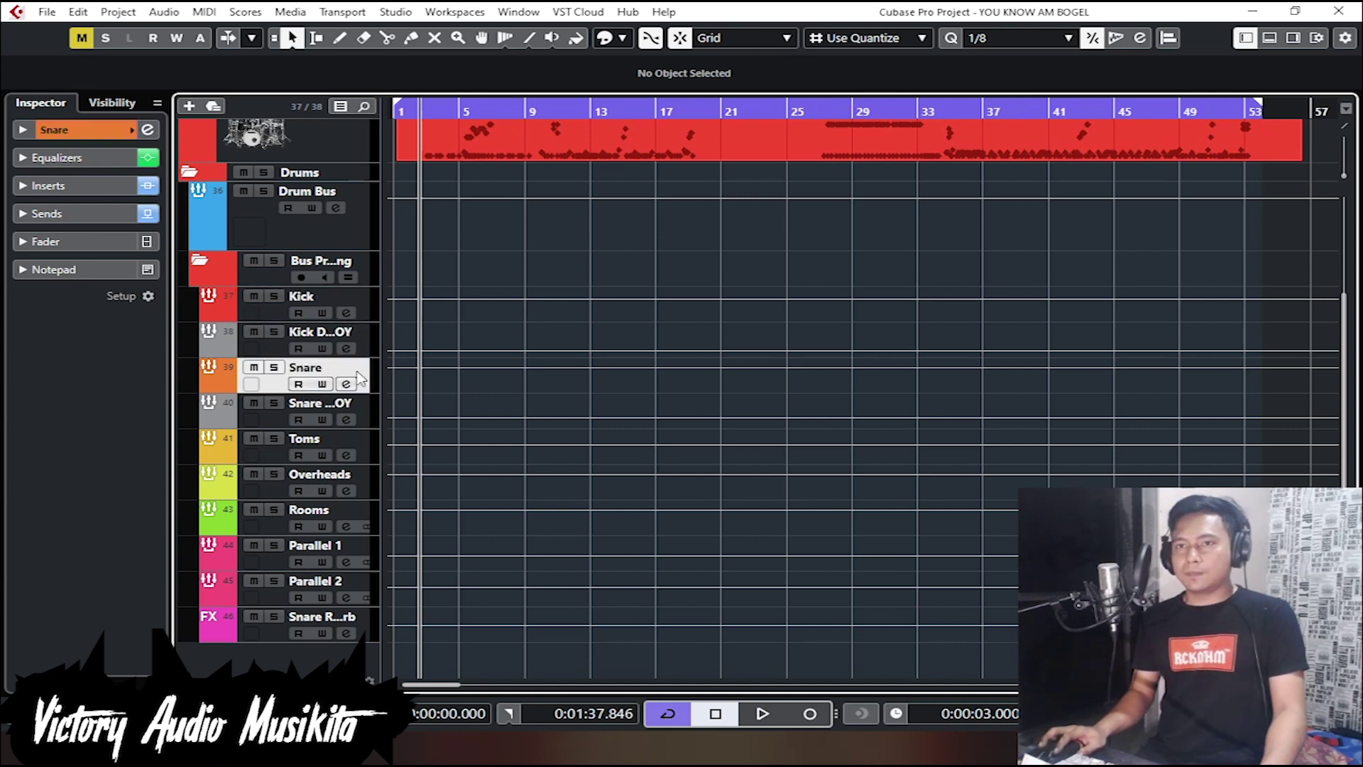
click(369, 444)
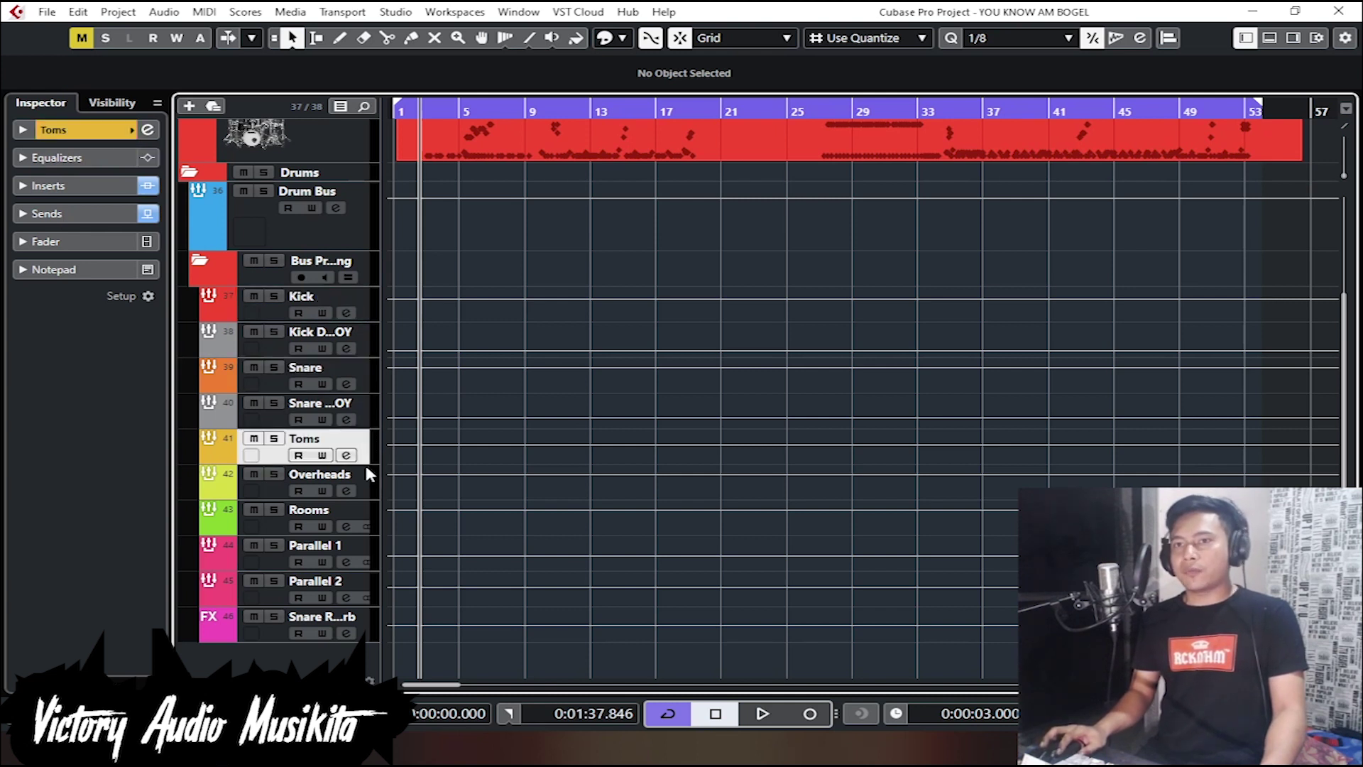
click(368, 483)
click(359, 434)
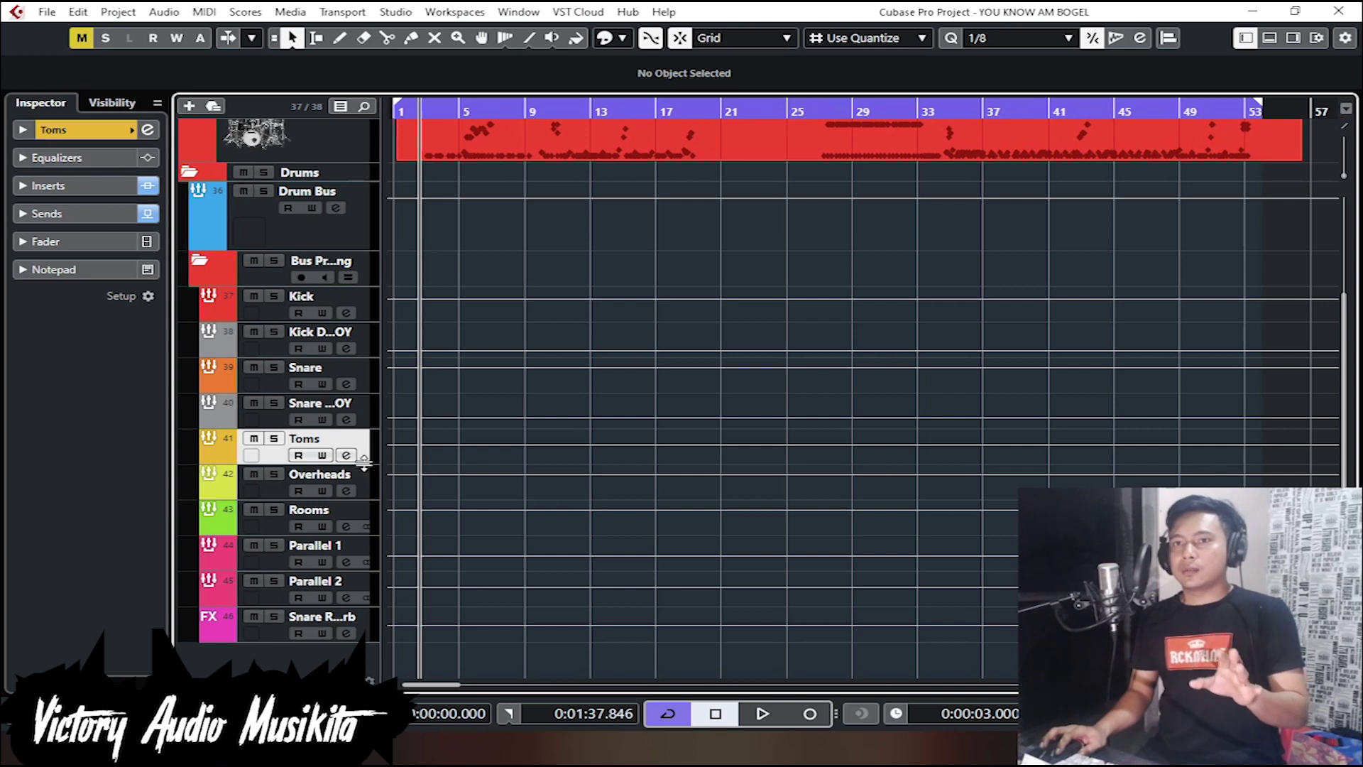
click(369, 493)
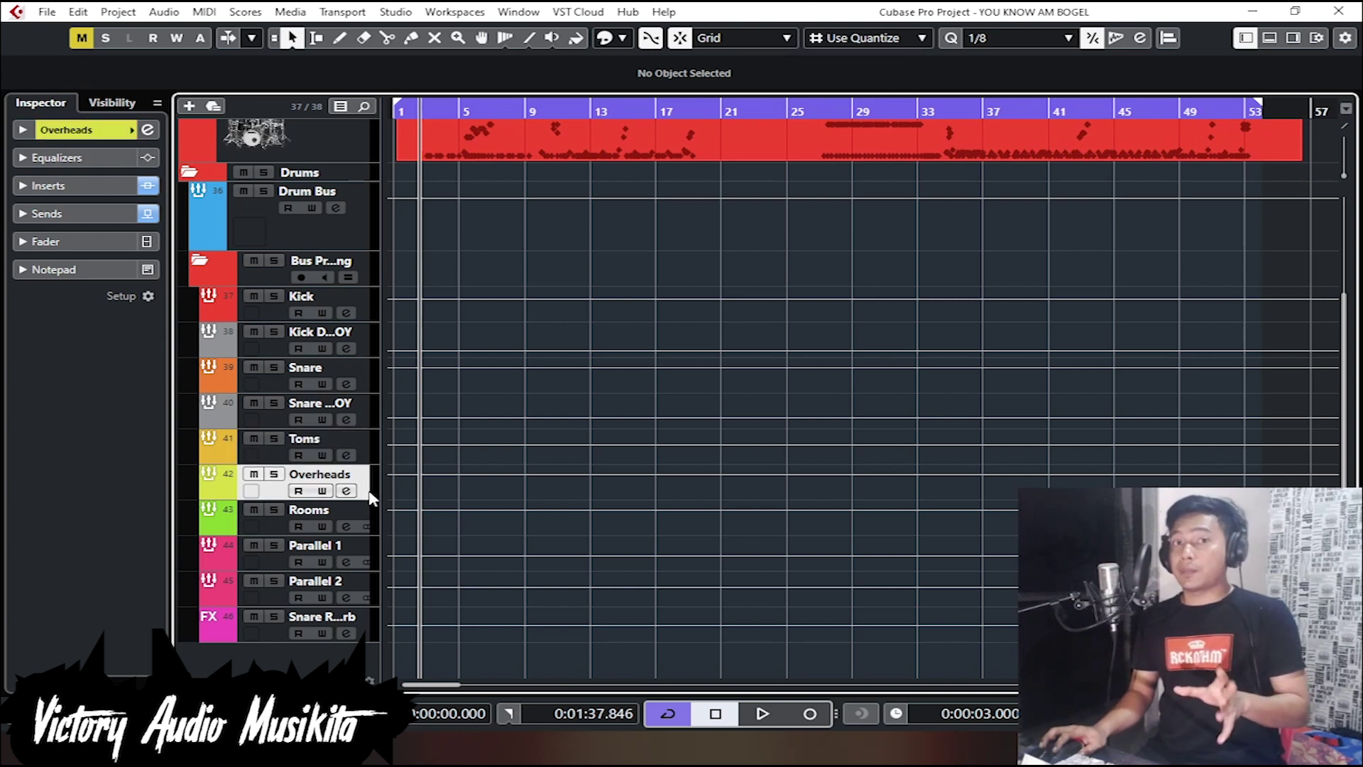
click(368, 526)
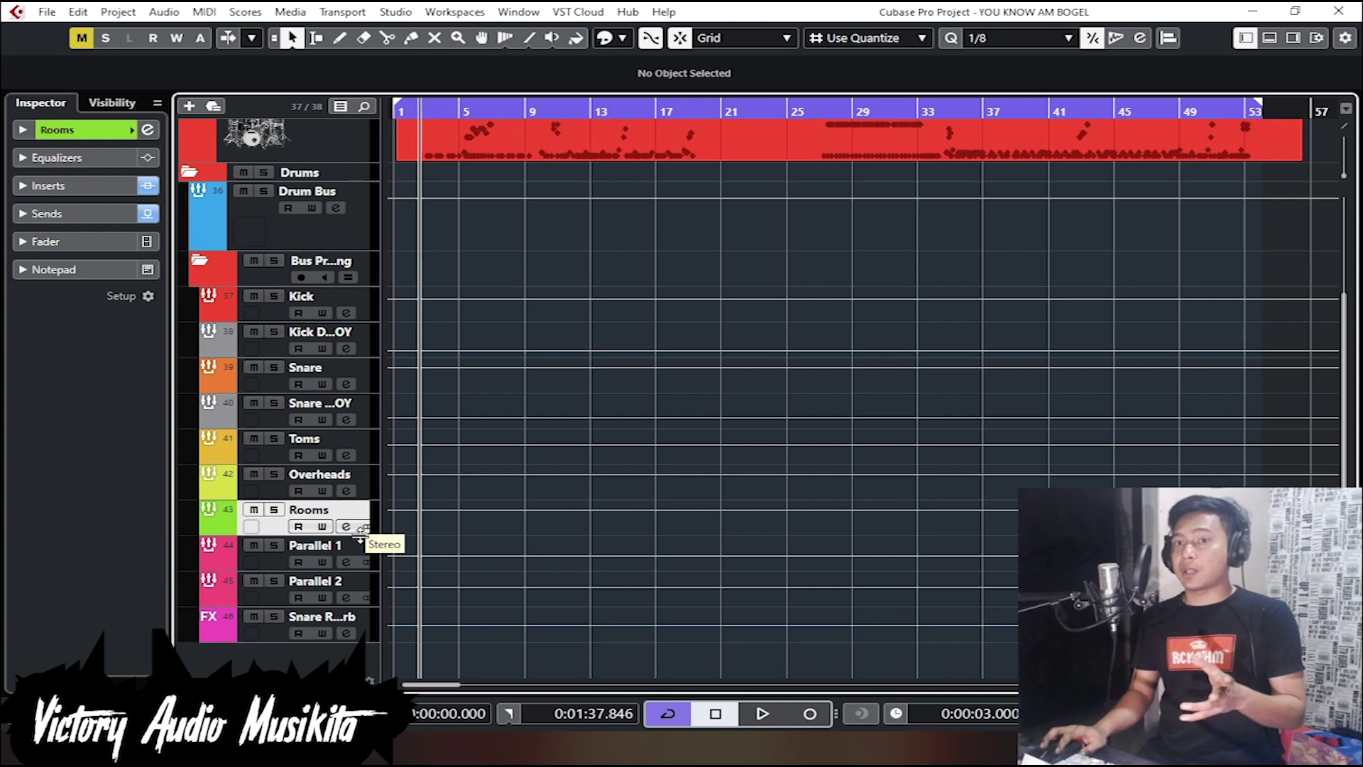
click(362, 556)
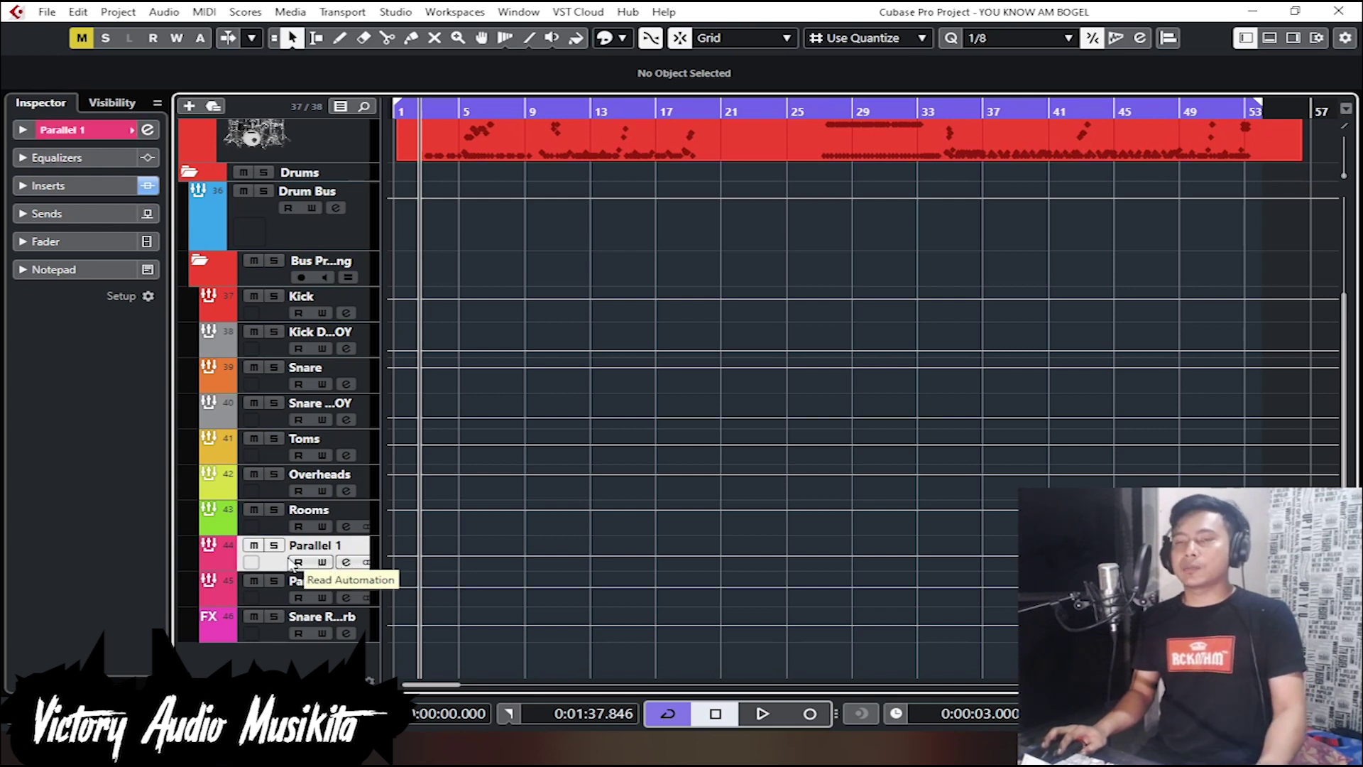
click(277, 592)
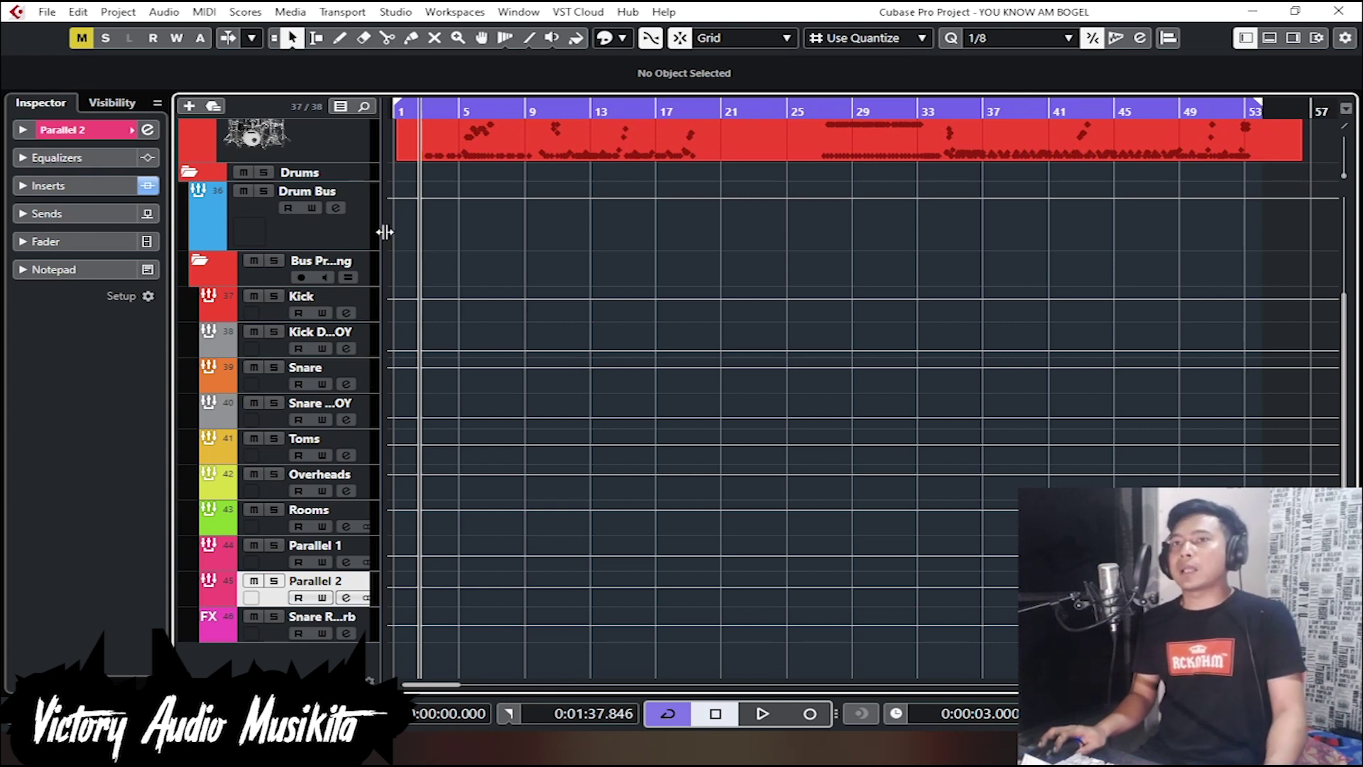
Step: Add a mono output bus in Audio Connections and assign its device port to VM-VAIO 1
click(396, 11)
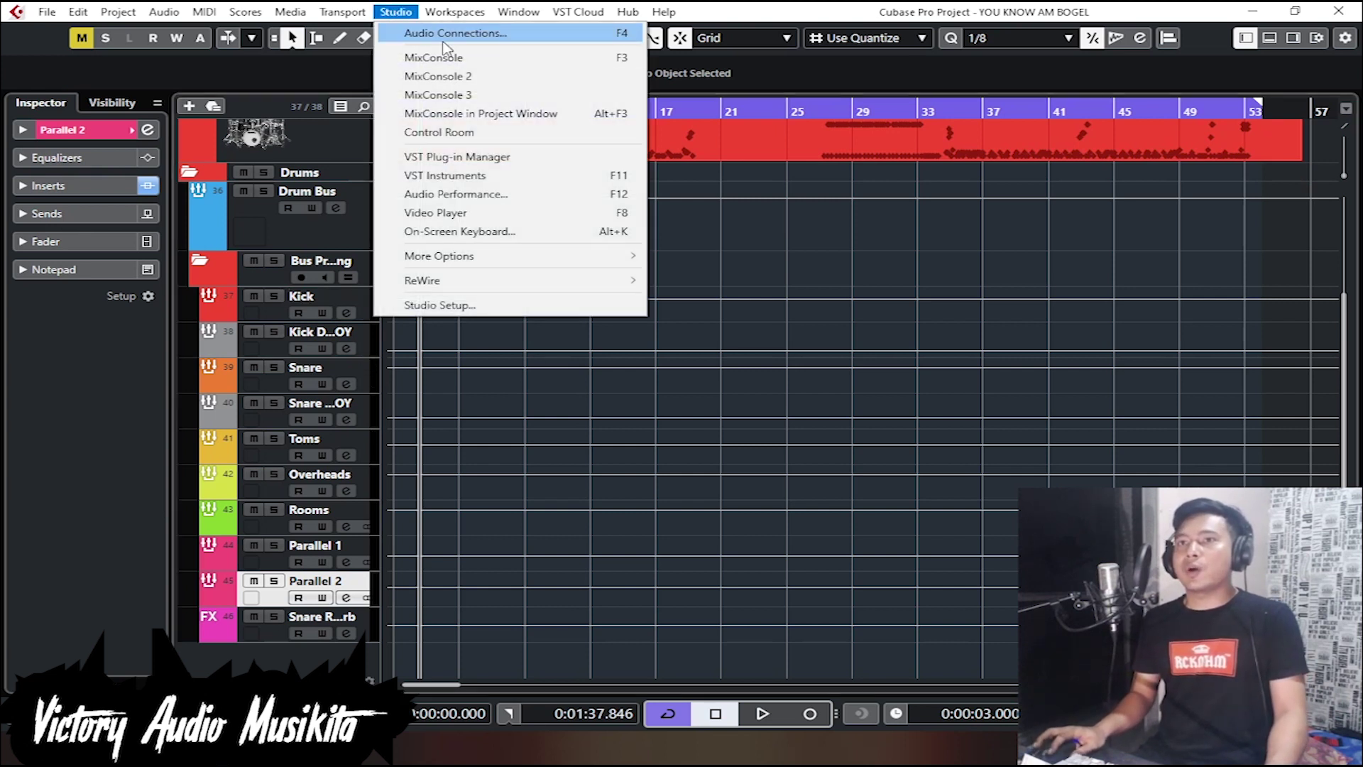
click(448, 34)
right_click(564, 201)
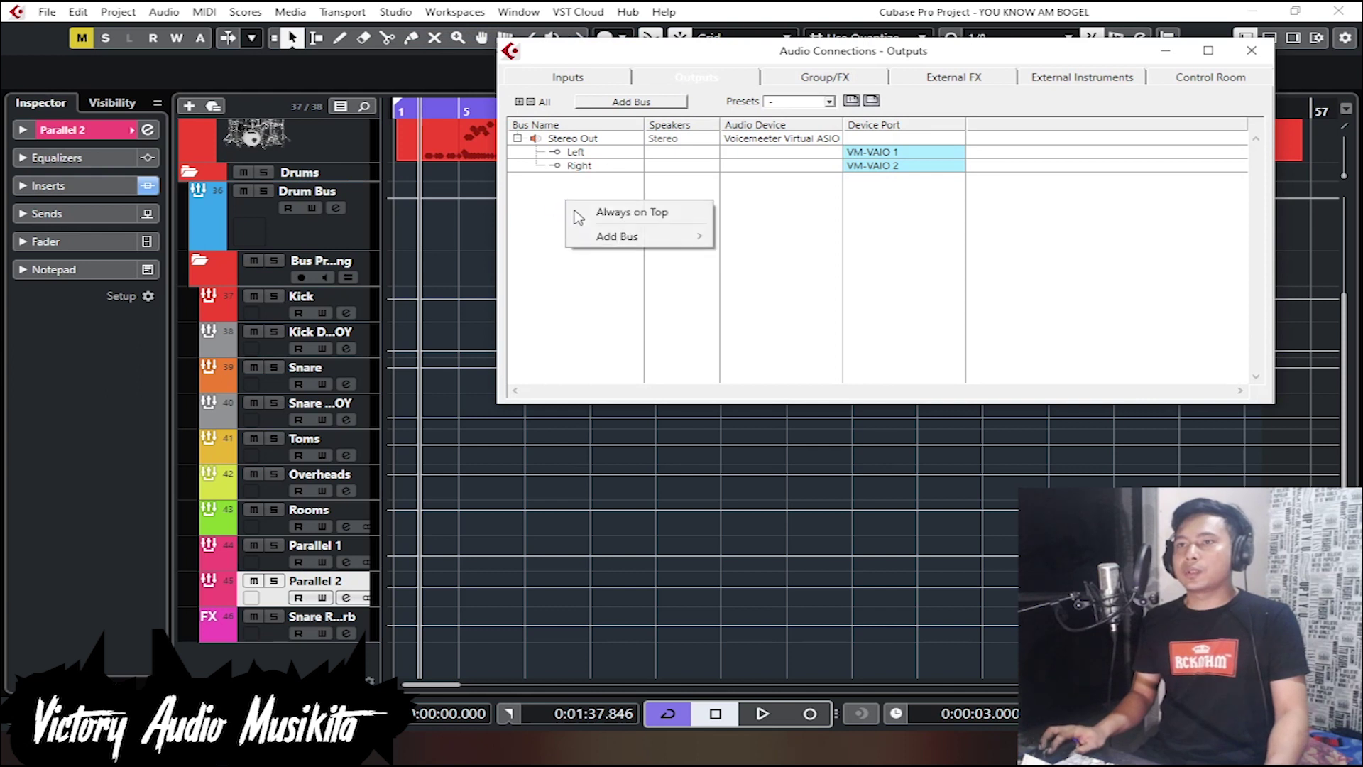
click(754, 242)
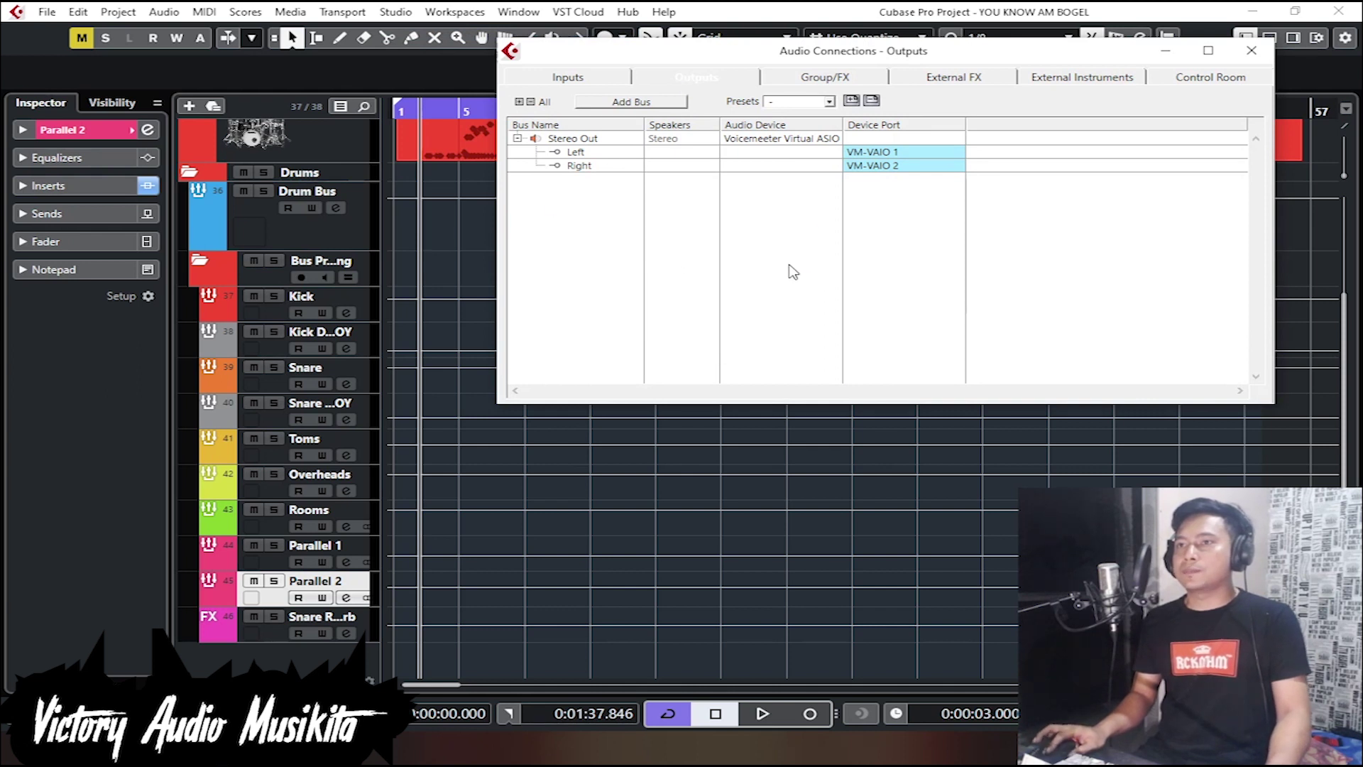
click(906, 201)
click(907, 242)
Step: Rename the new mono output bus as KICK
double_click(579, 178)
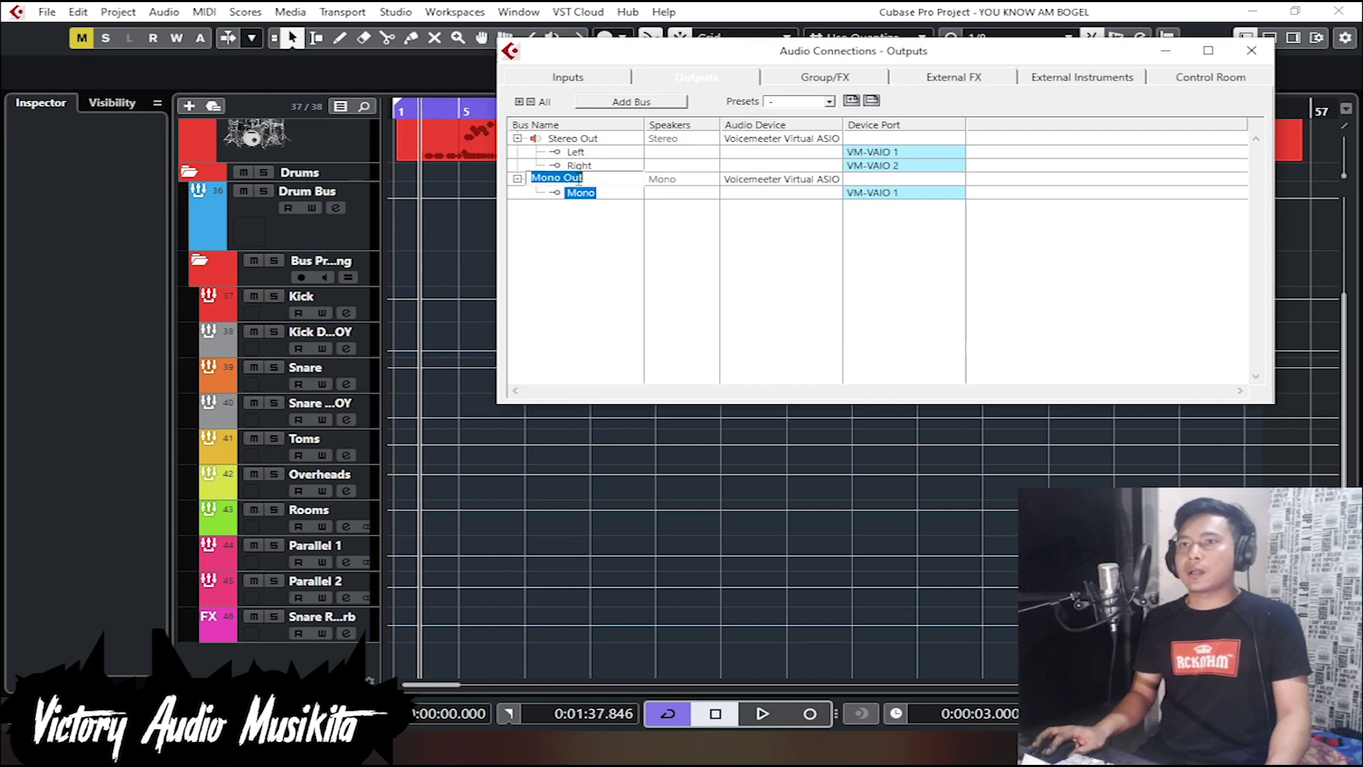
text(k)
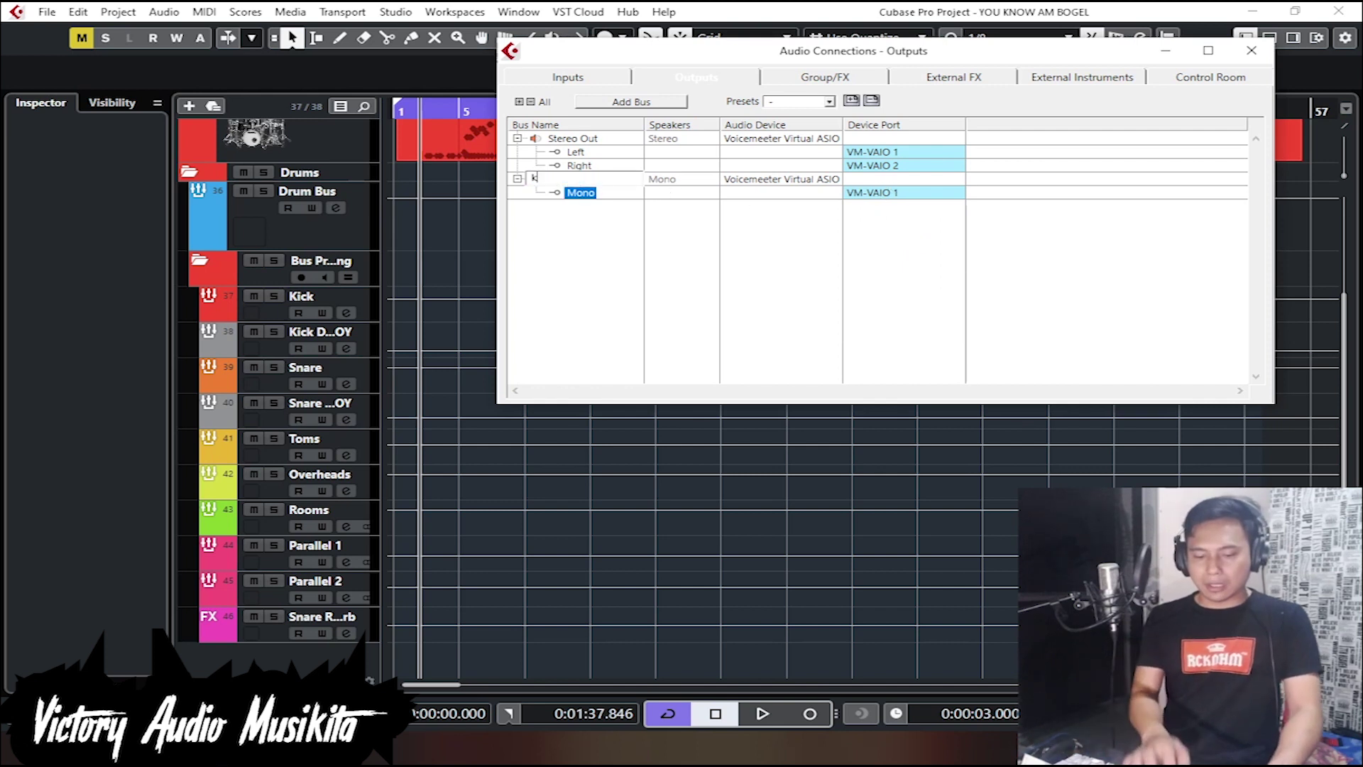
text(ick)
key(BackSpace)
key(BackSpace)
key(BackSpace)
key(BackSpace)
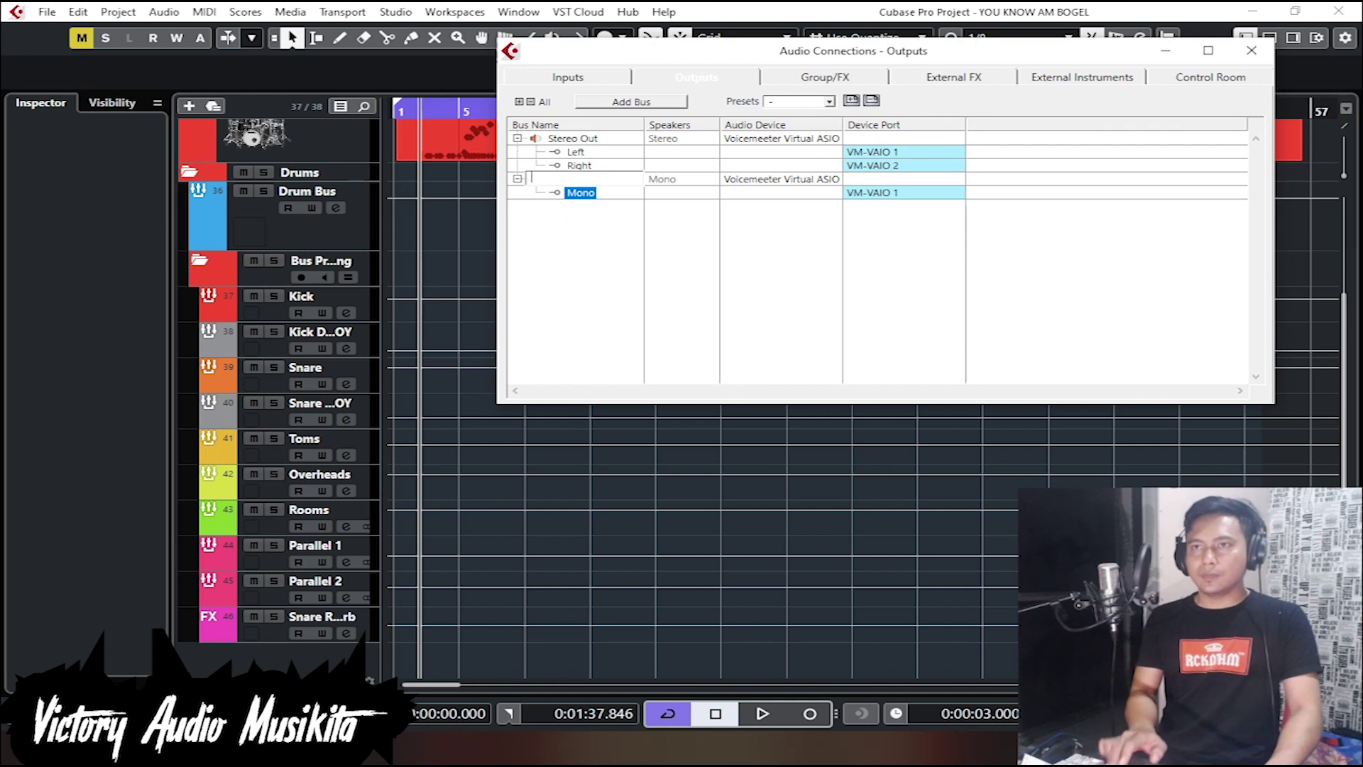
text(KICK)
key(Return)
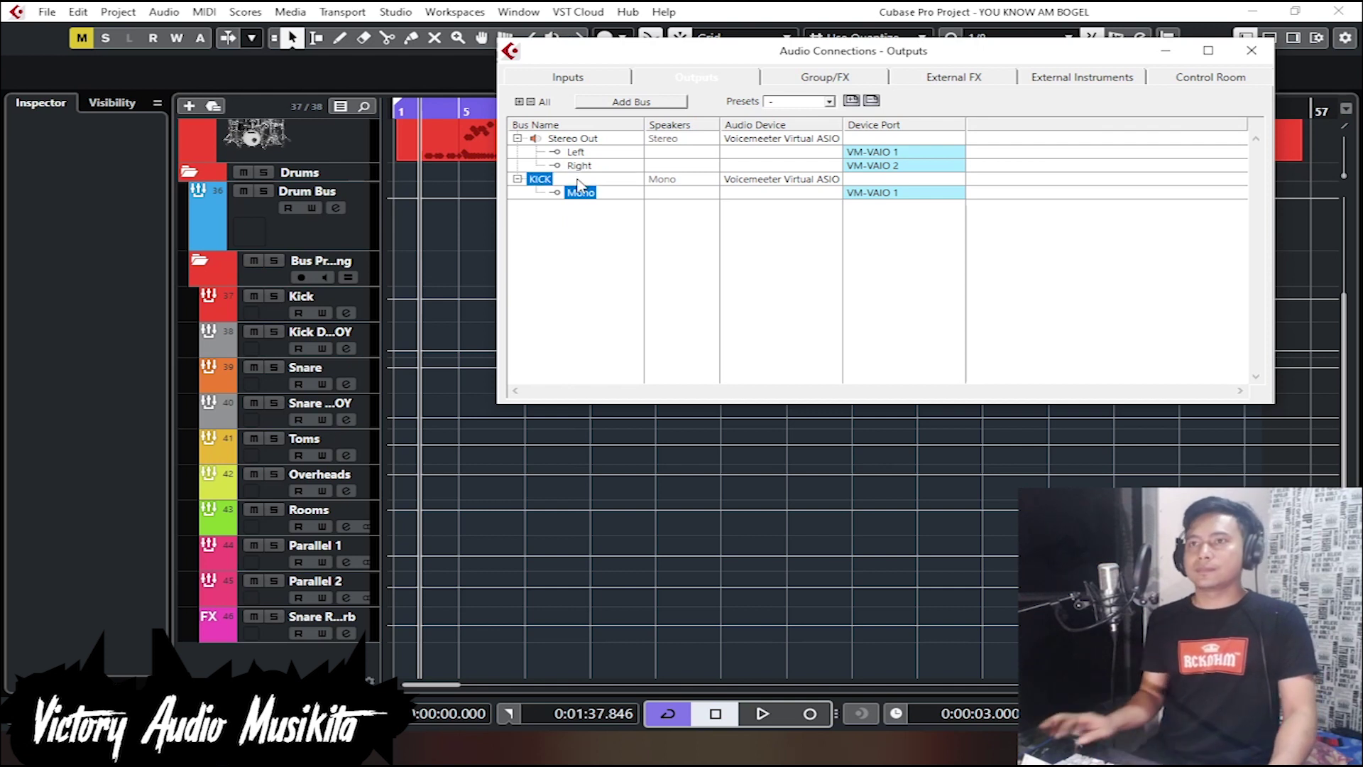
Step: Add a second mono output bus below KICK and assign its device port to VM-VAIO 3
right_click(597, 260)
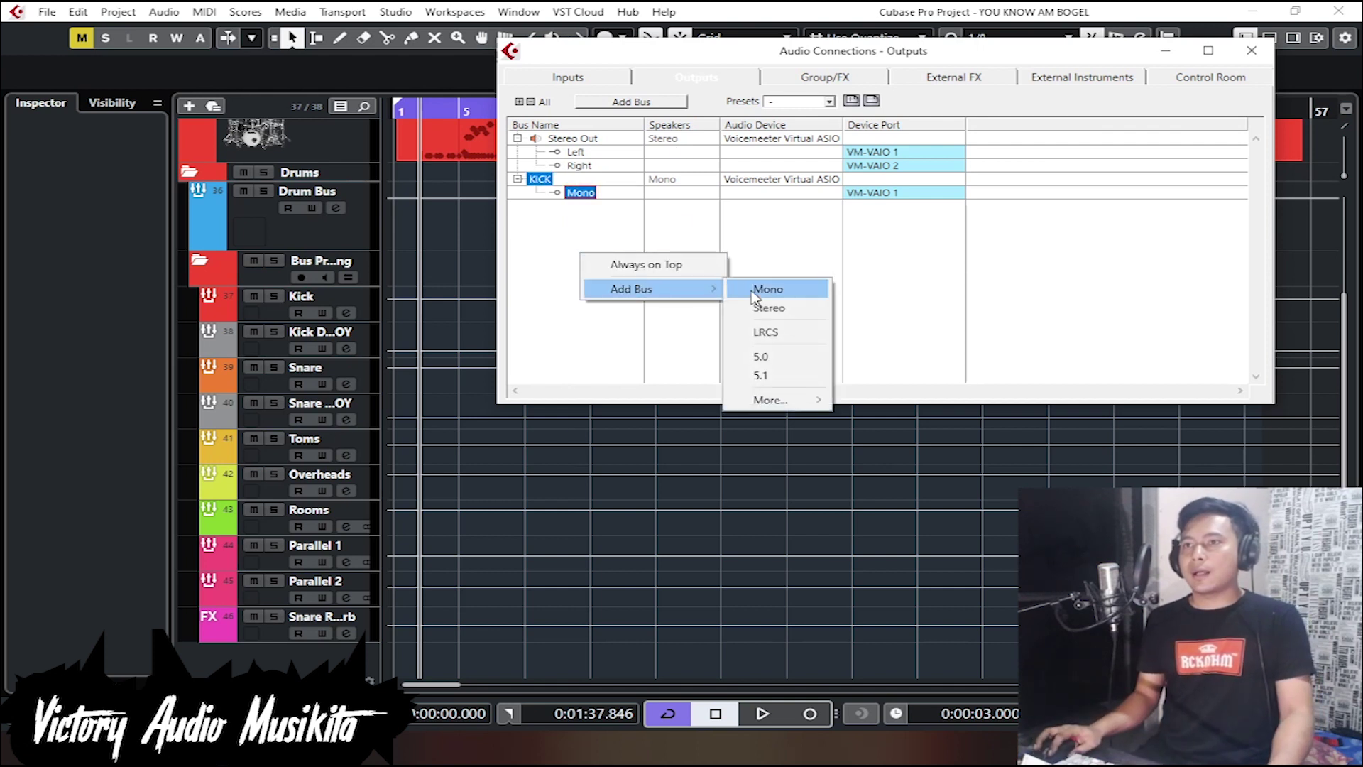
click(753, 291)
click(911, 219)
click(877, 298)
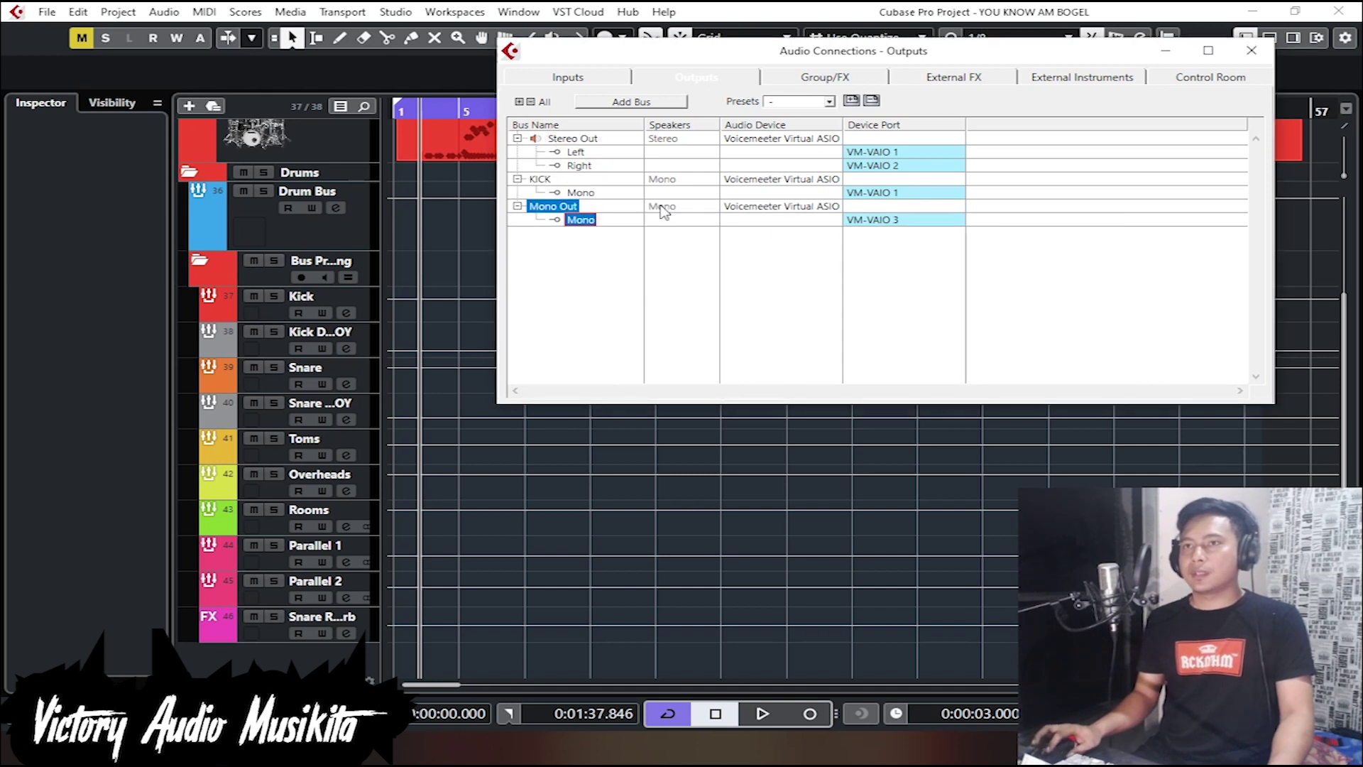
Step: Set the second mono output bus's device port to VM-VAIO 1 and rename the bus as SNARE
click(573, 204)
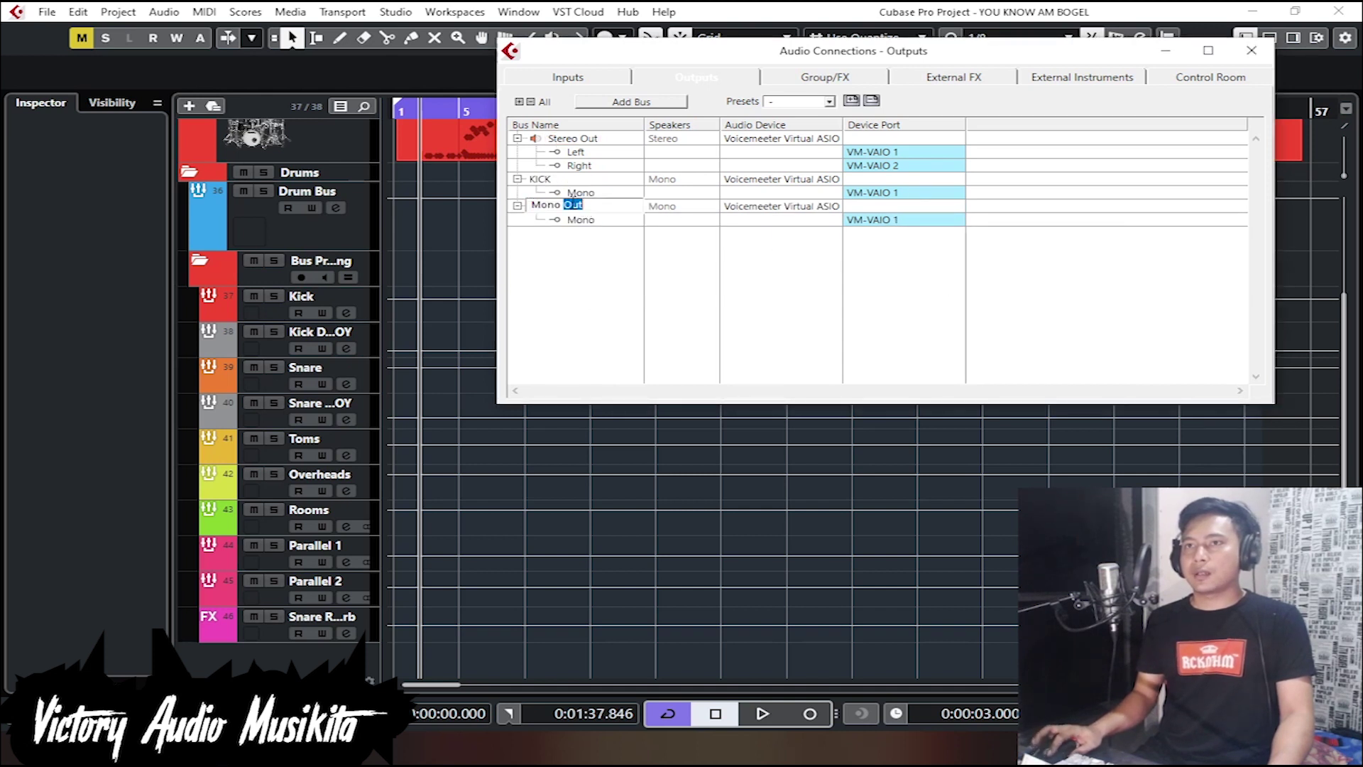
double_click(574, 205)
text(SNARE)
key(Return)
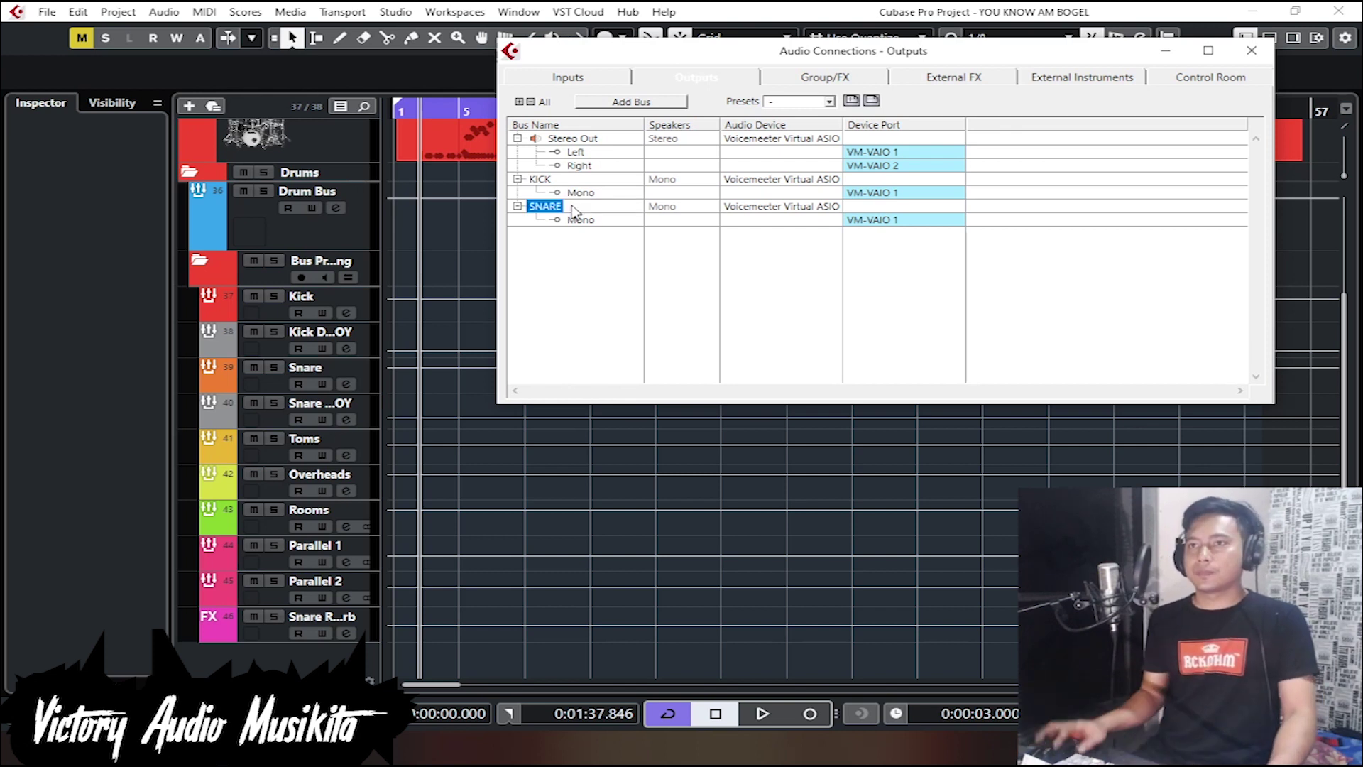
Step: Add a stereo output bus below SNARE and assign its left channel to VM-VAIO 1 and right channel to VM-VAIO 2
right_click(570, 249)
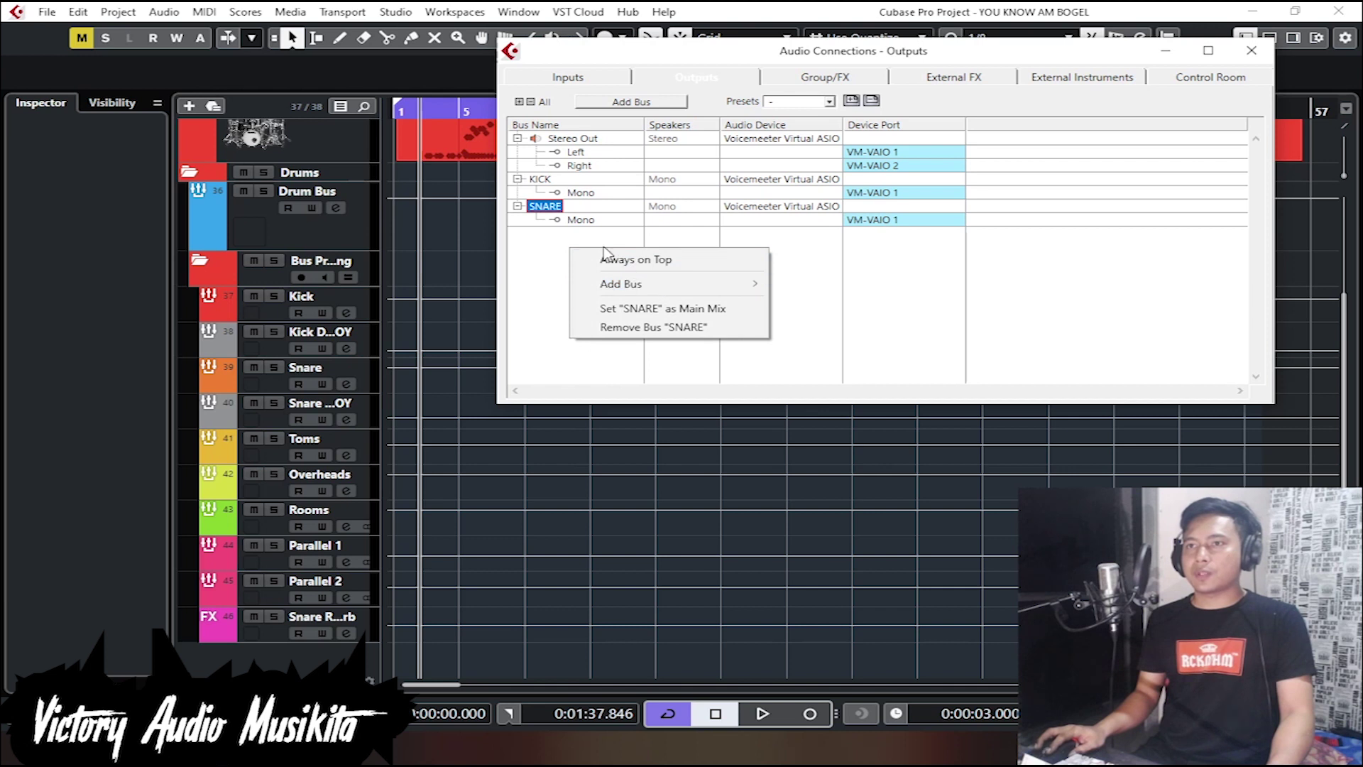
mouse_move(686, 289)
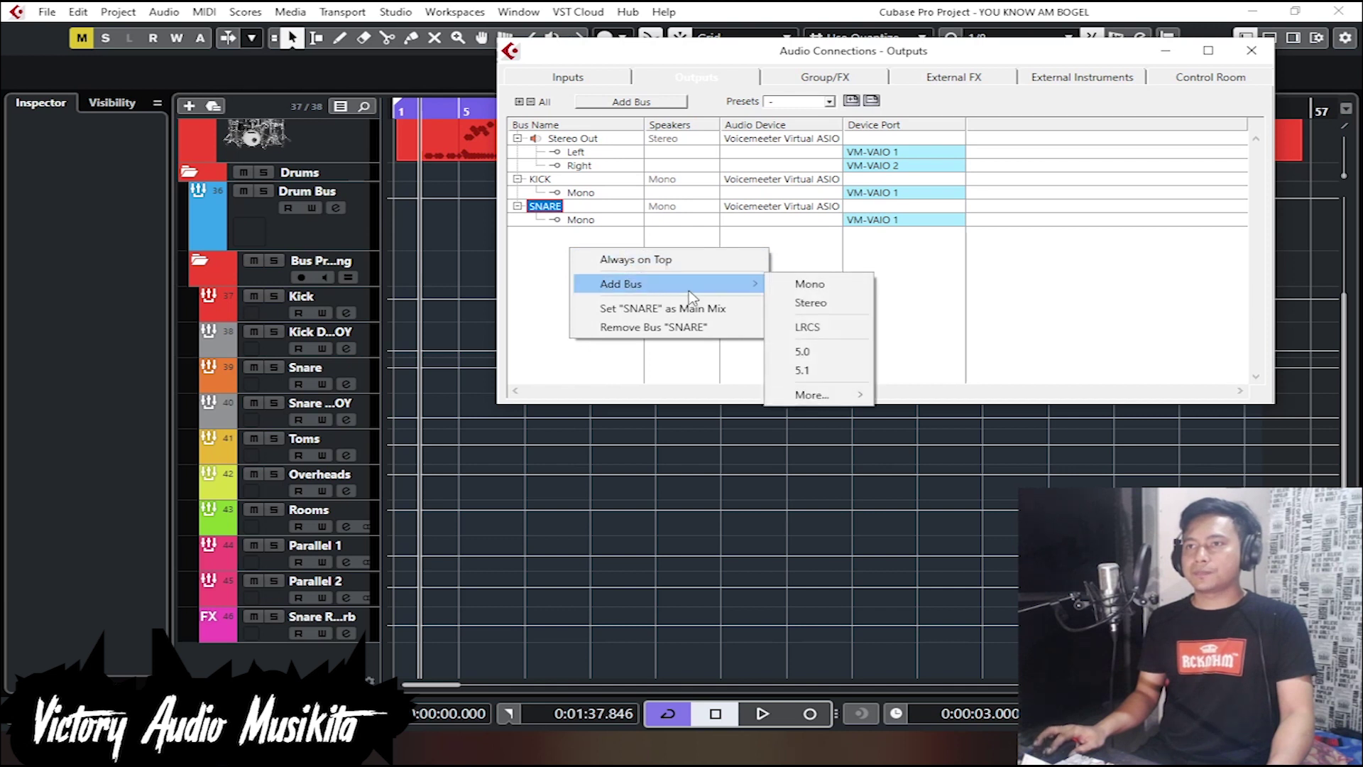
click(835, 304)
click(899, 246)
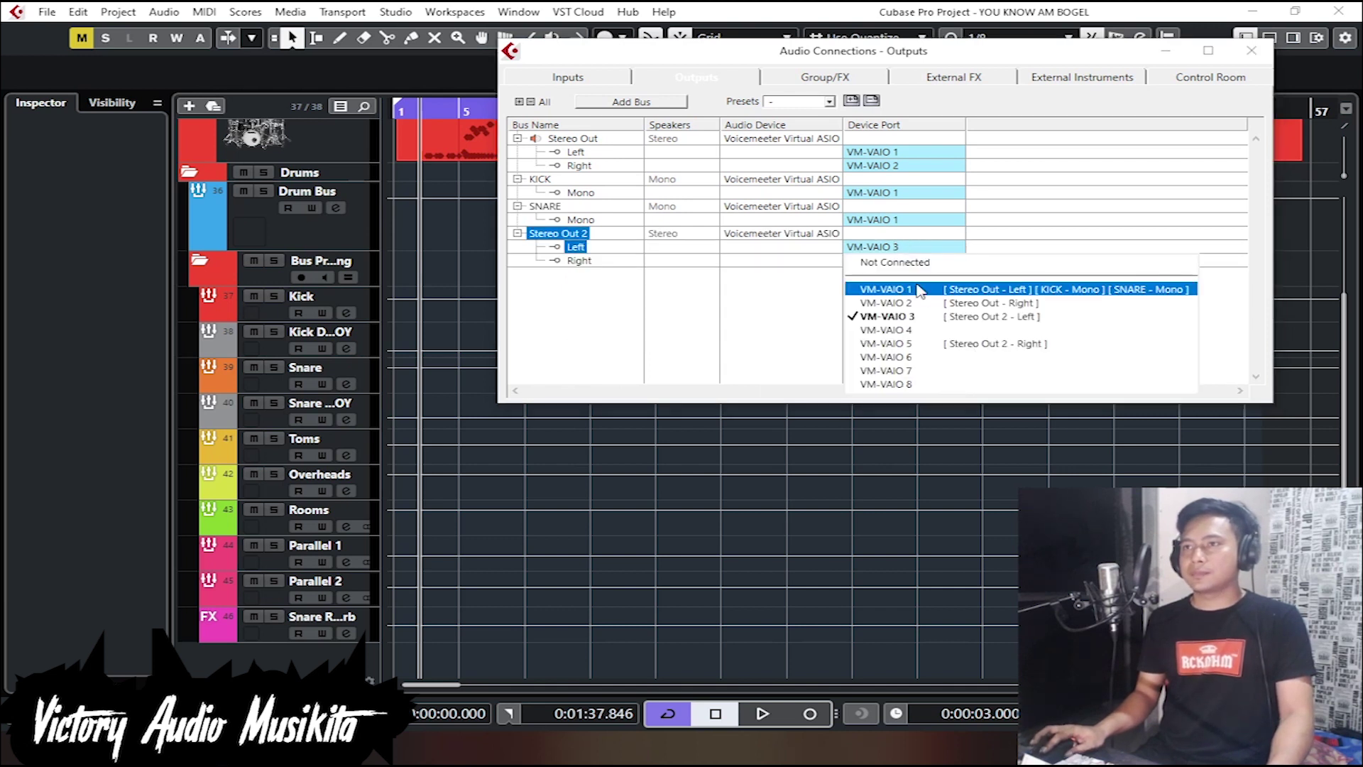
click(919, 291)
click(893, 261)
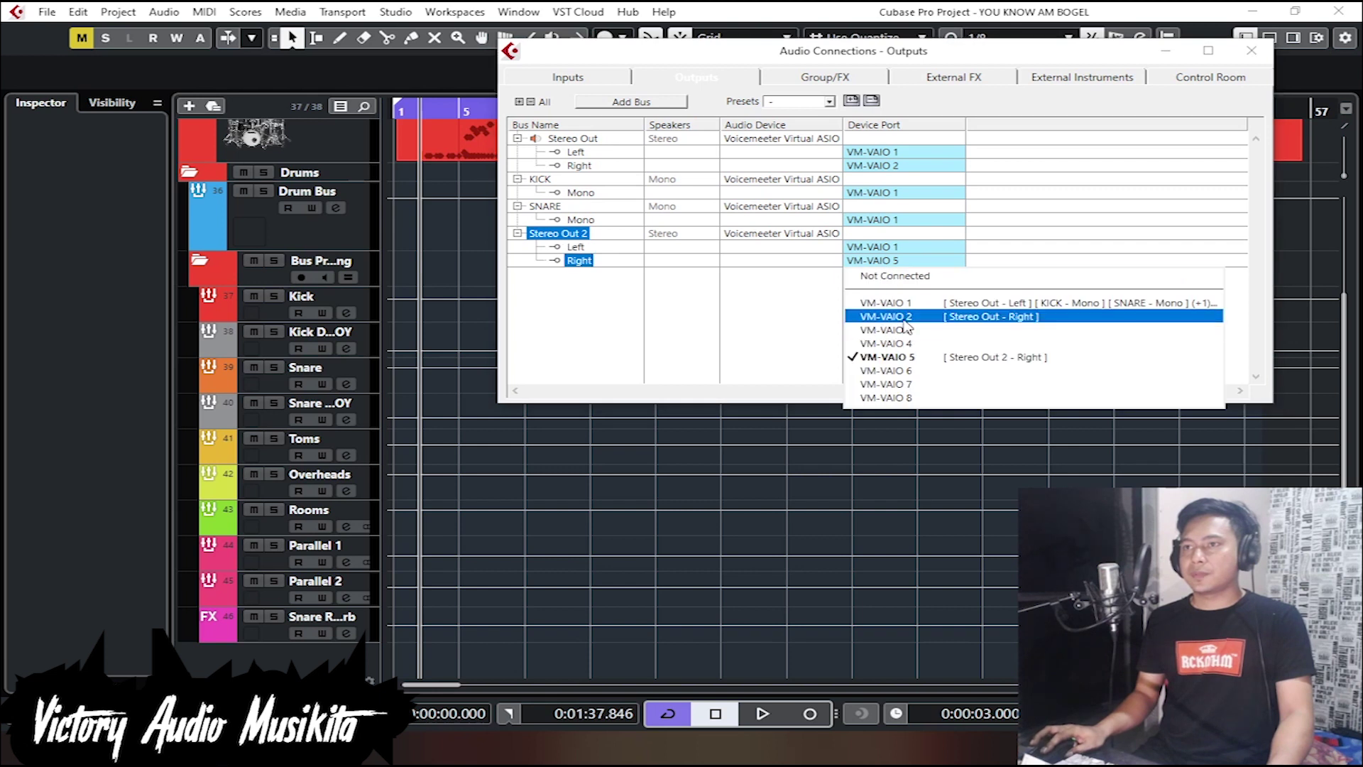
click(802, 262)
Step: Rename the new stereo output bus below SNARE as TOMS
click(565, 233)
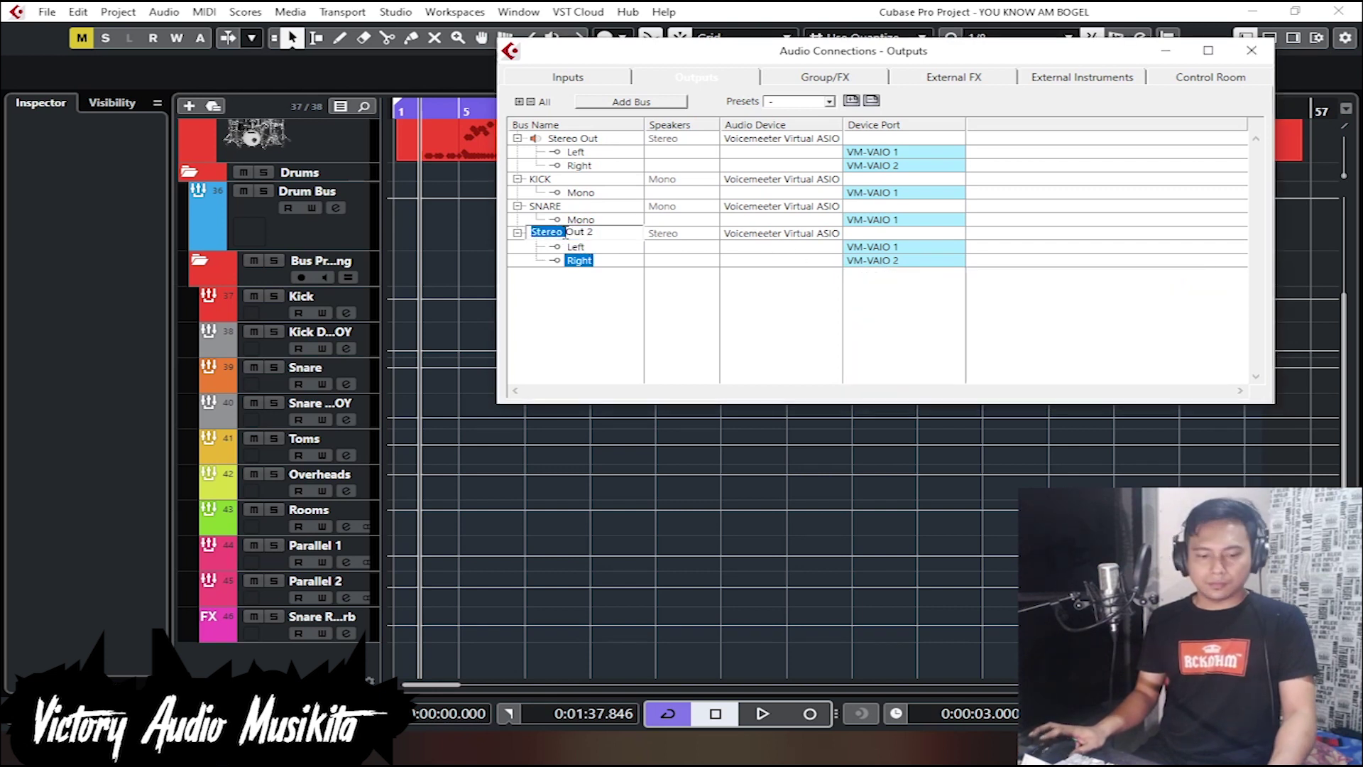
key(ctrl+a)
text(TOMS)
key(Return)
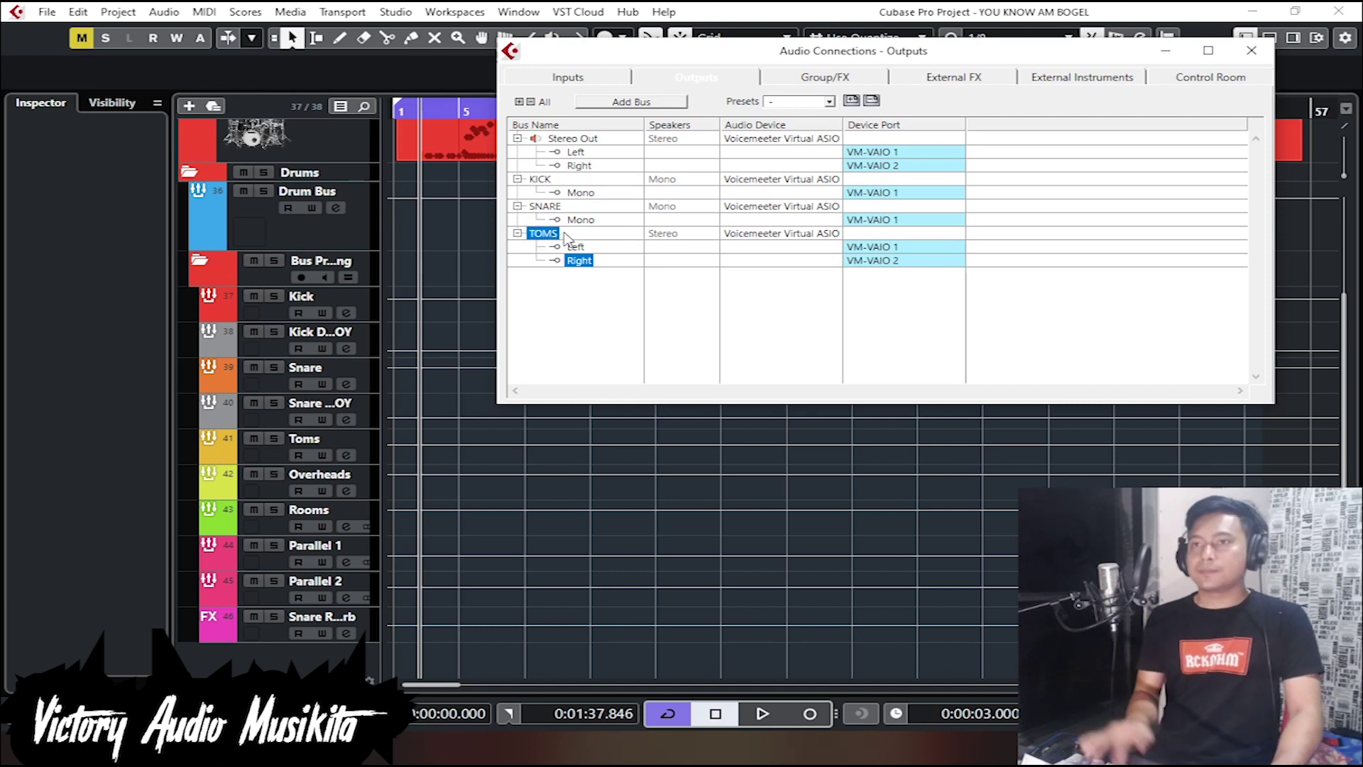
Step: Add a stereo output bus below TOMS with its left channel on VM-VAIO 1 and right channel on VM-VAIO 2
right_click(607, 303)
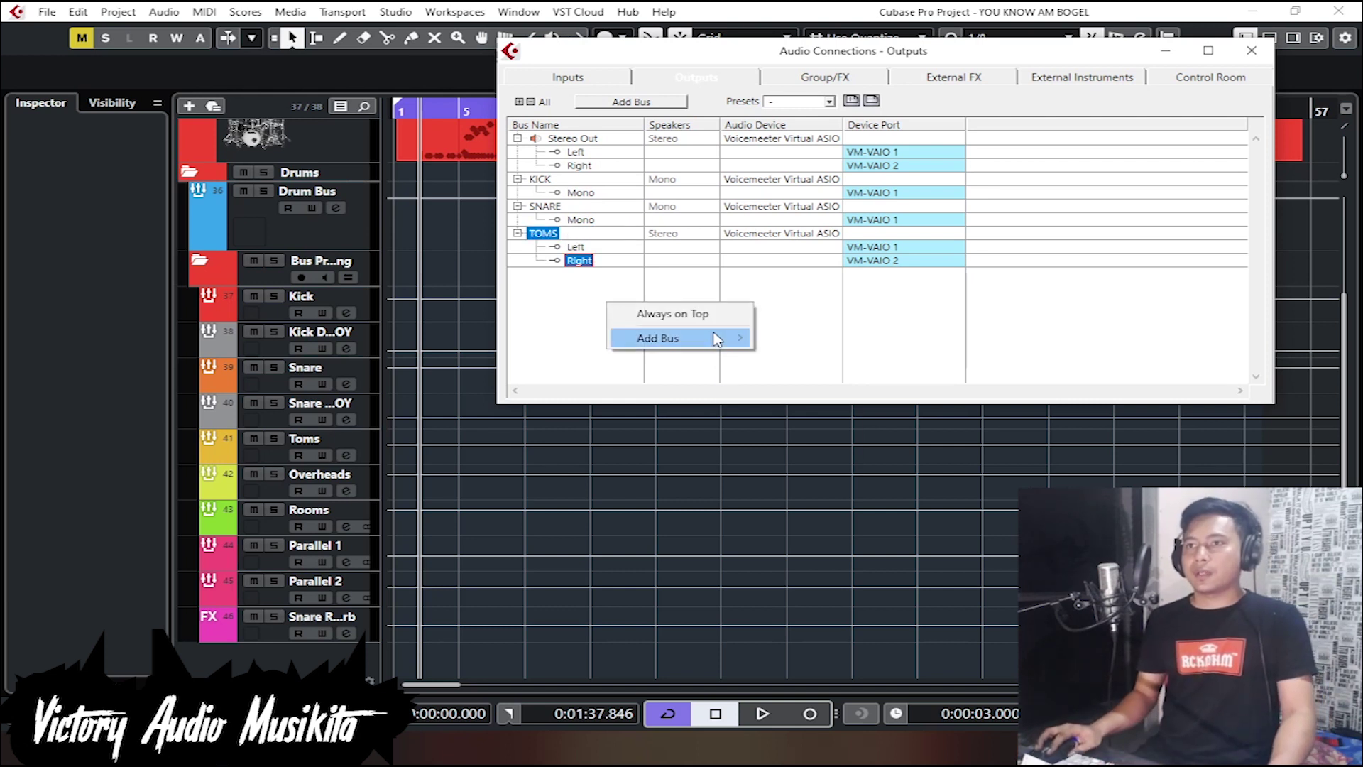
mouse_move(718, 338)
click(817, 355)
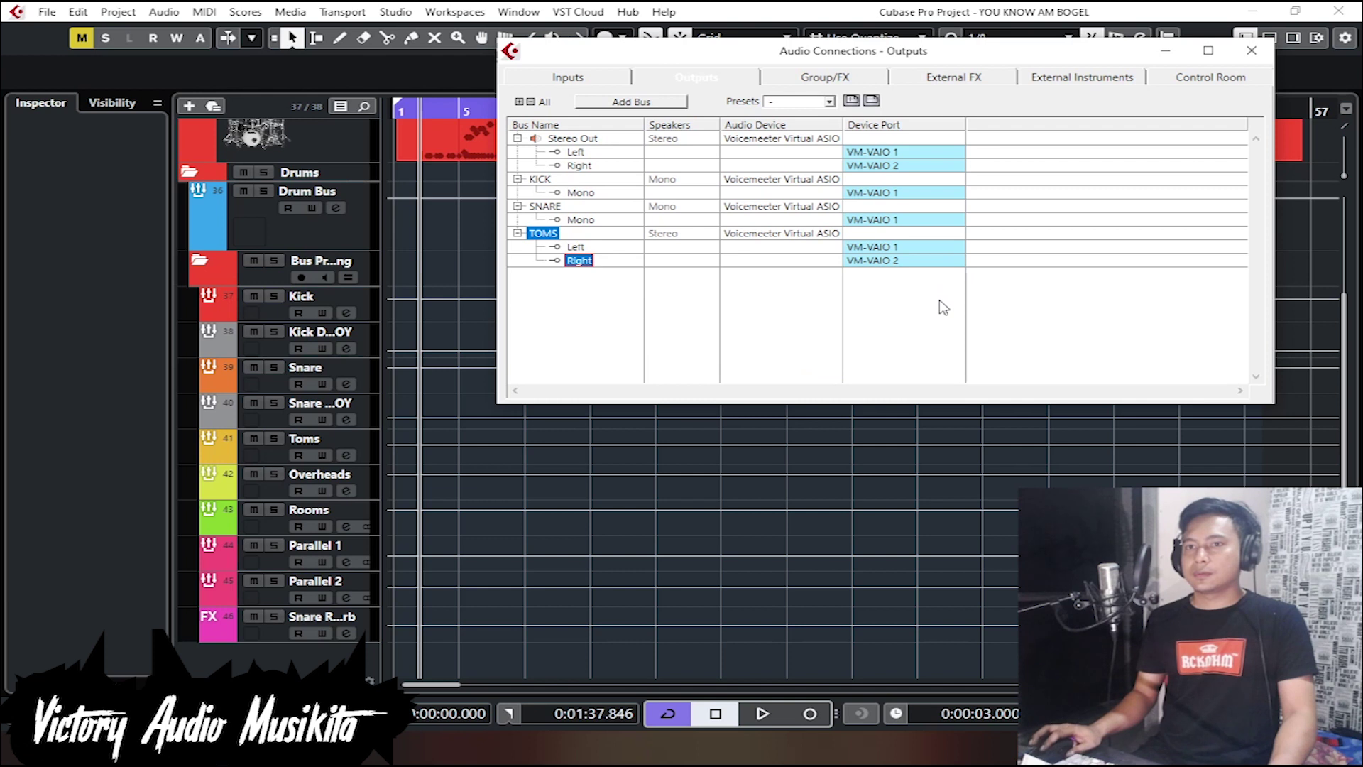
click(883, 291)
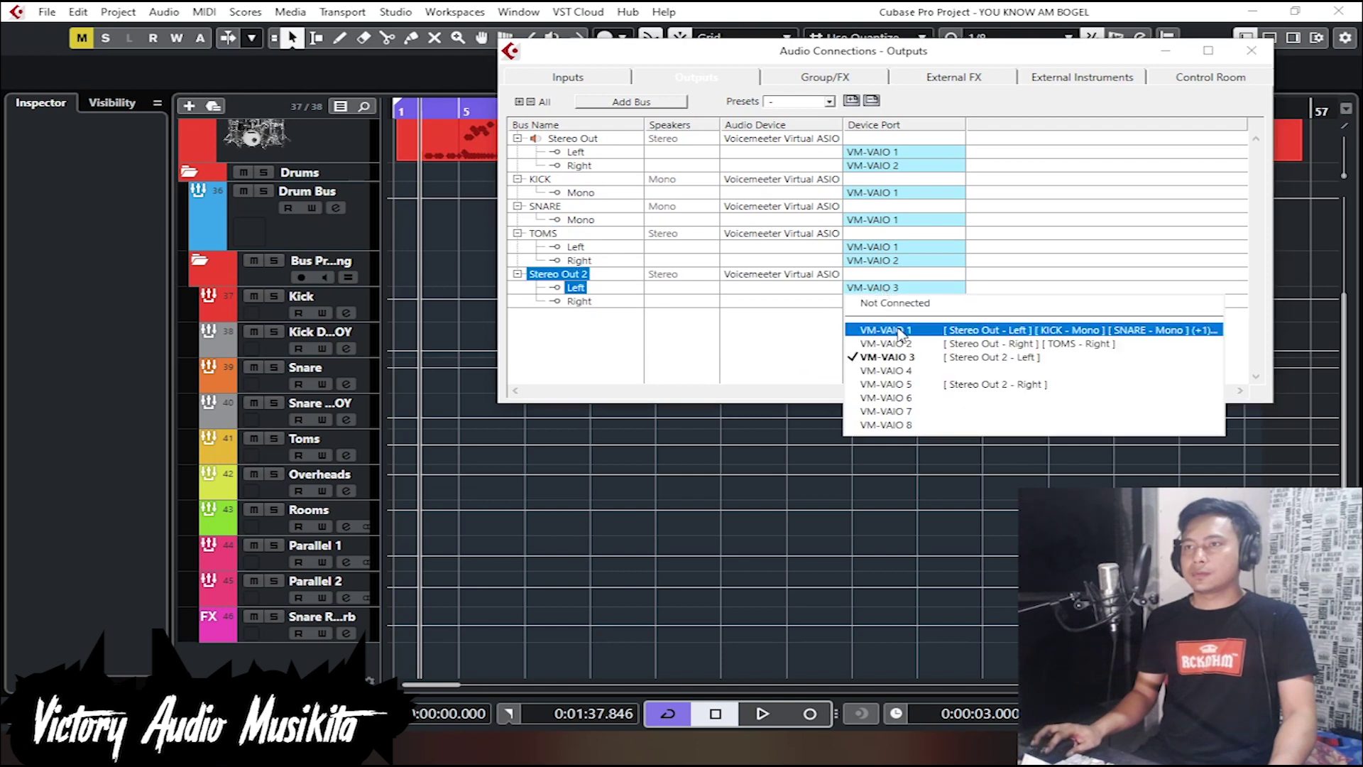
click(902, 330)
click(889, 301)
click(886, 357)
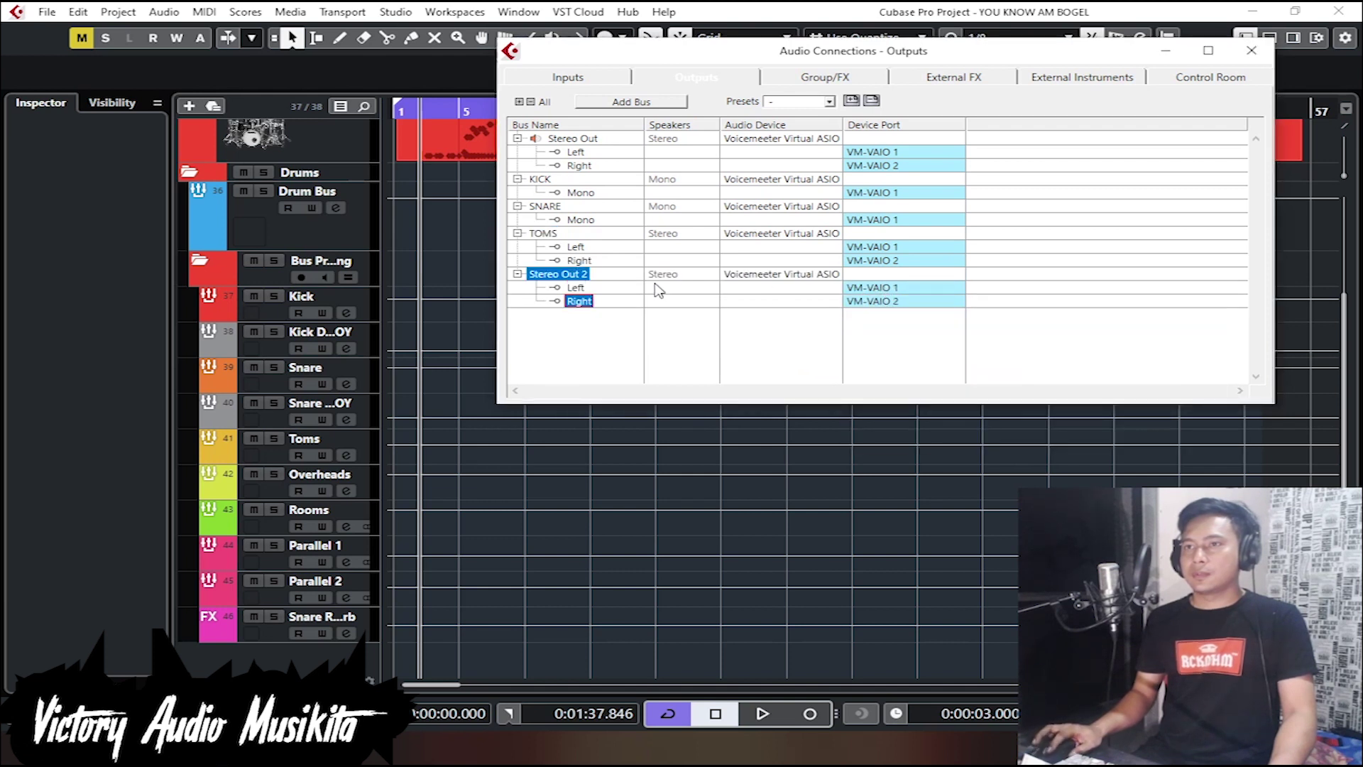
Step: Rename the stereo output bus below TOMS as OVERHEAD
double_click(574, 275)
key(ctrl+a)
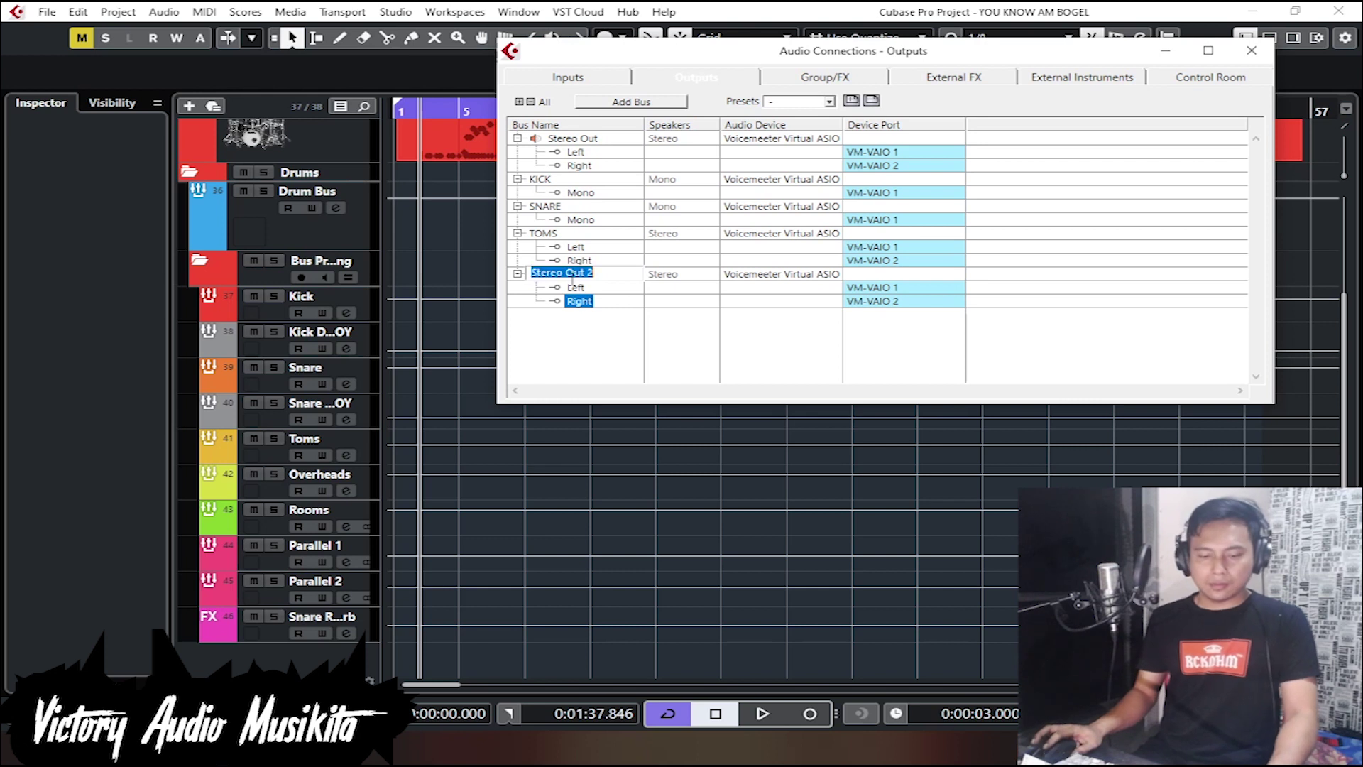
text(OVERHEAD)
key(Return)
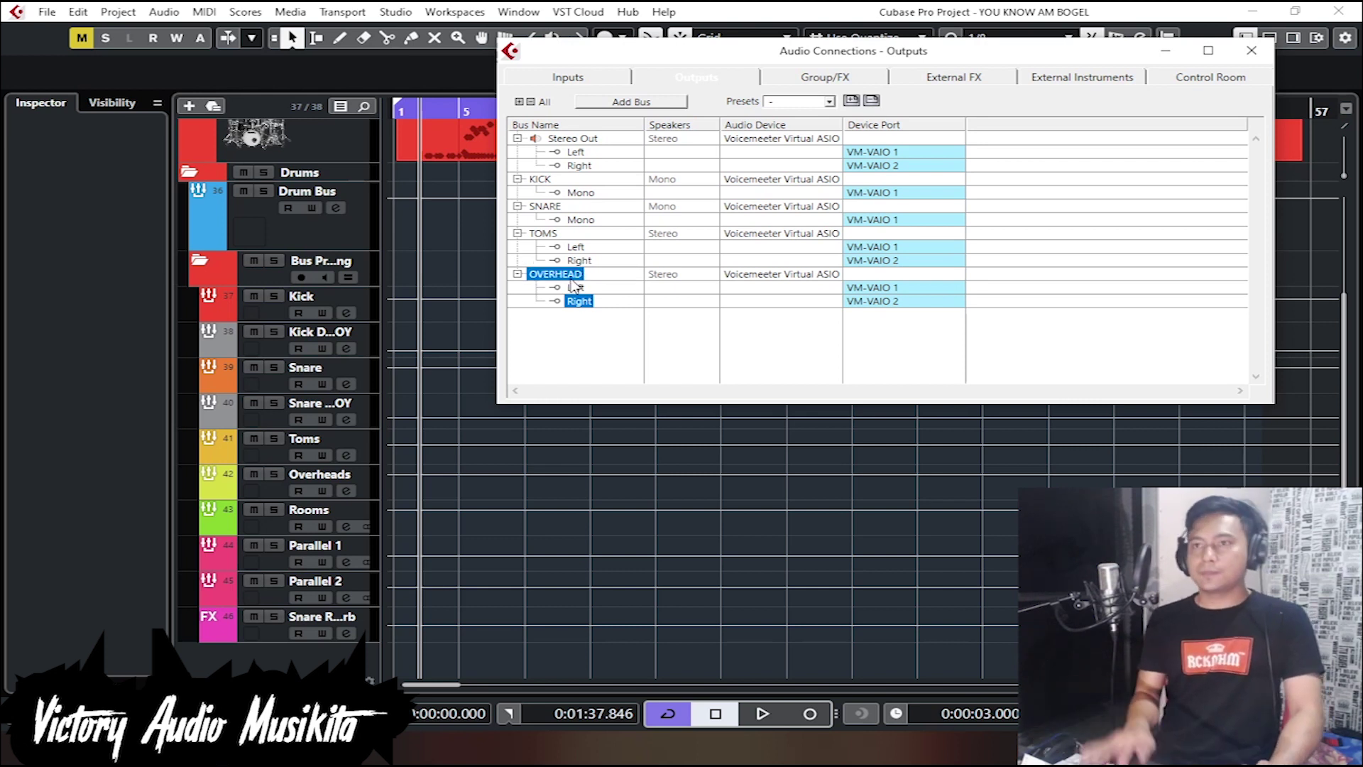
Step: Add a stereo output bus below OVERHEAD, routing its left channel to VM-VAIO 1 and right channel to VM-VAIO 2
right_click(578, 328)
mouse_move(673, 368)
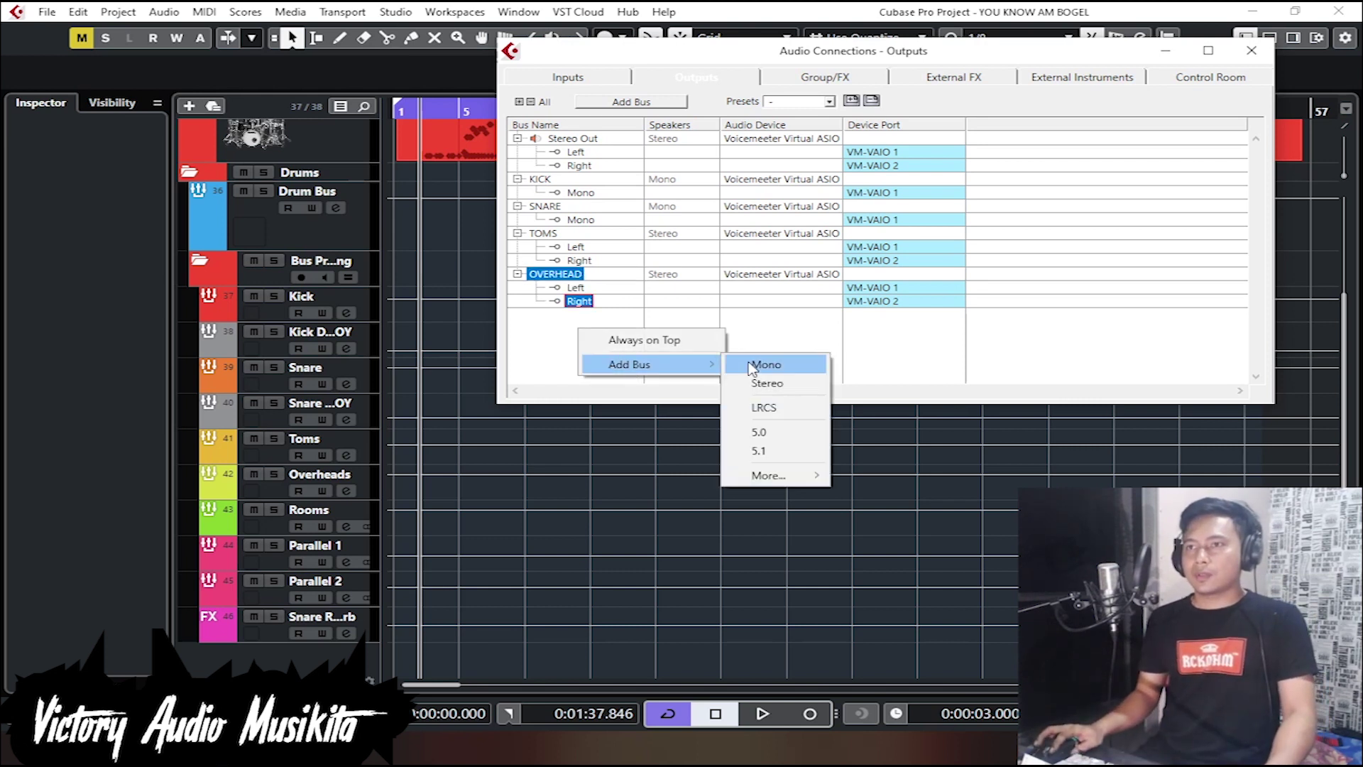
click(777, 387)
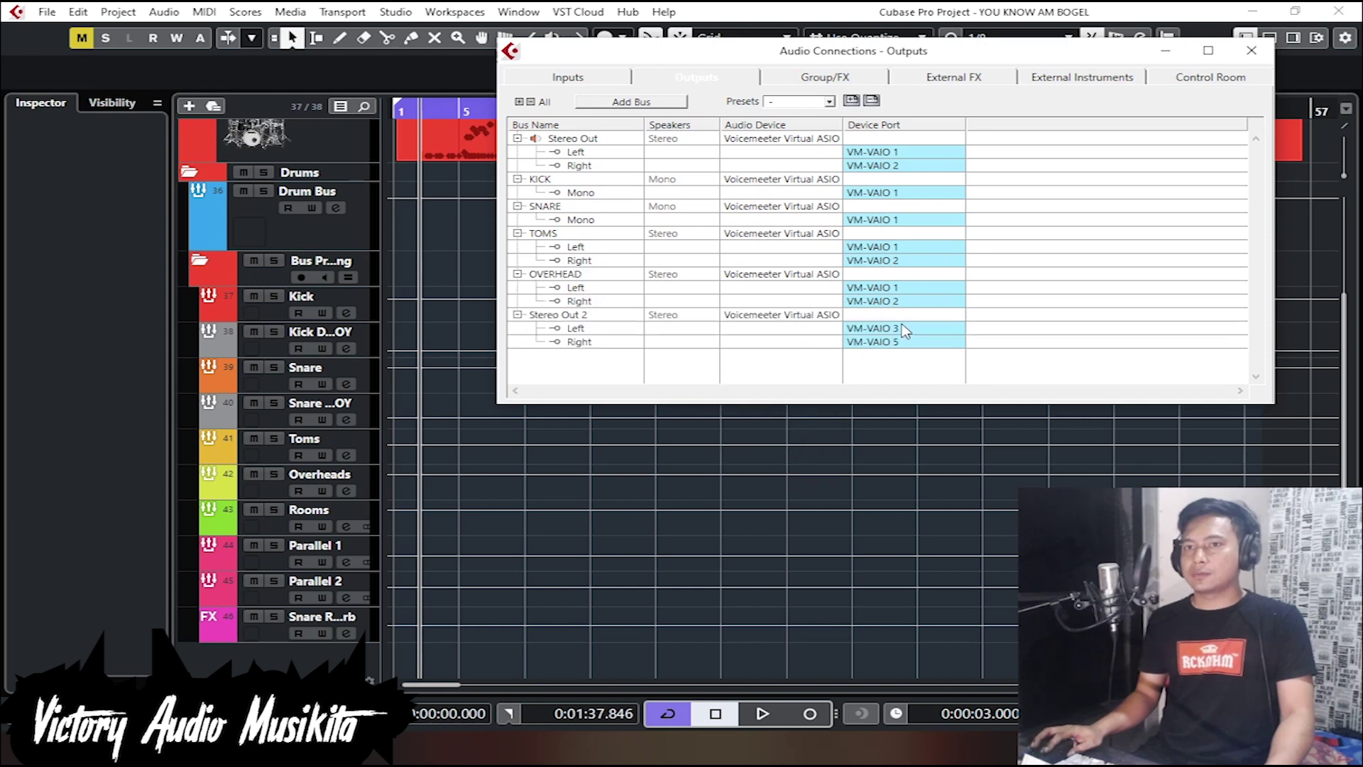
click(902, 328)
click(909, 370)
click(902, 341)
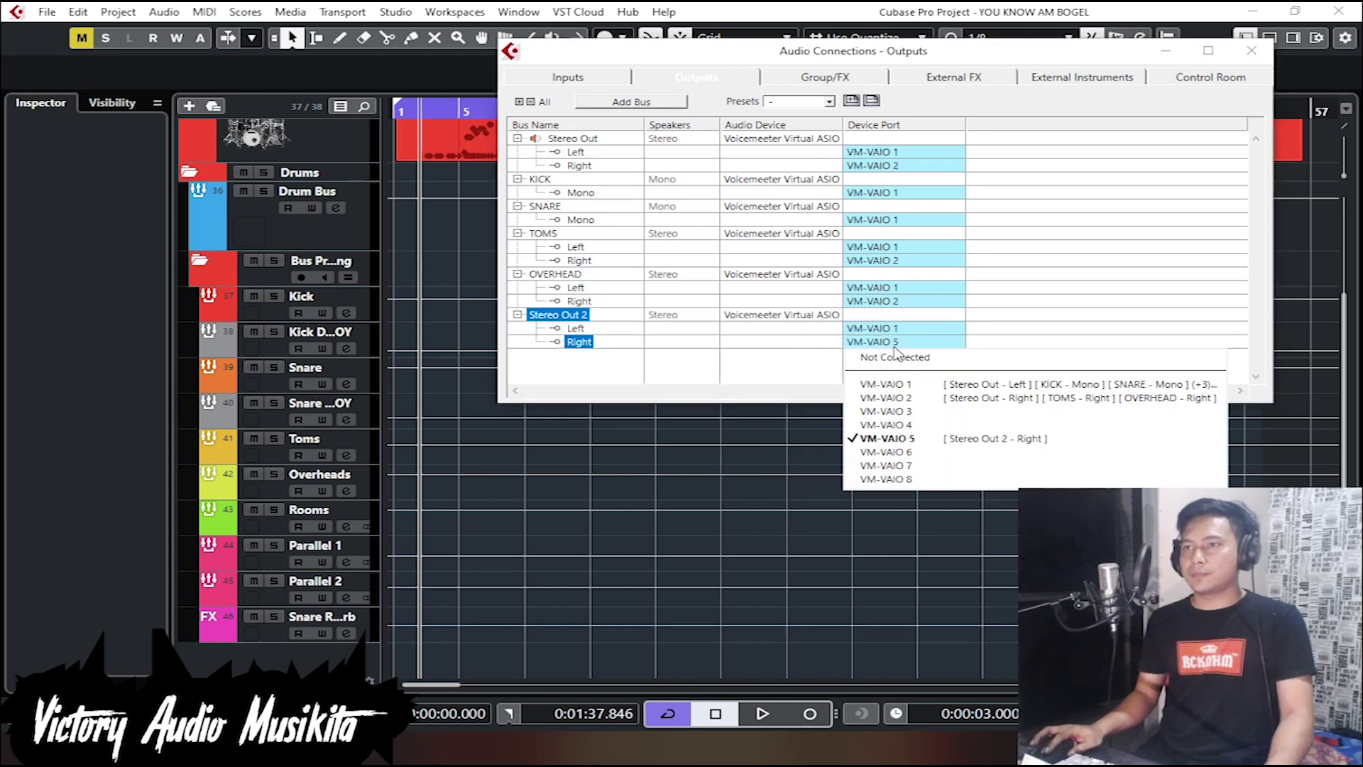
click(862, 393)
Step: Rename the stereo output bus below OVERHEAD as ROOMS
double_click(570, 316)
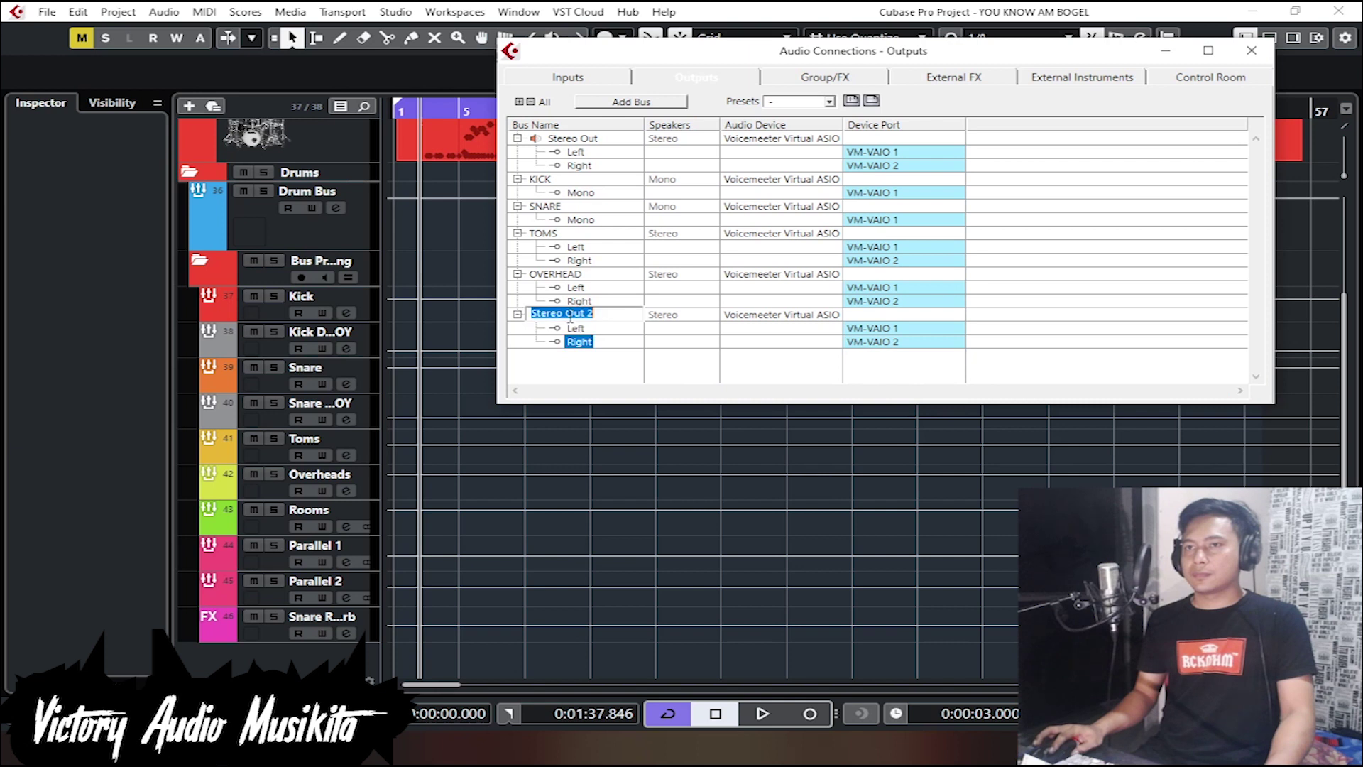
text(ROOMS)
key(Return)
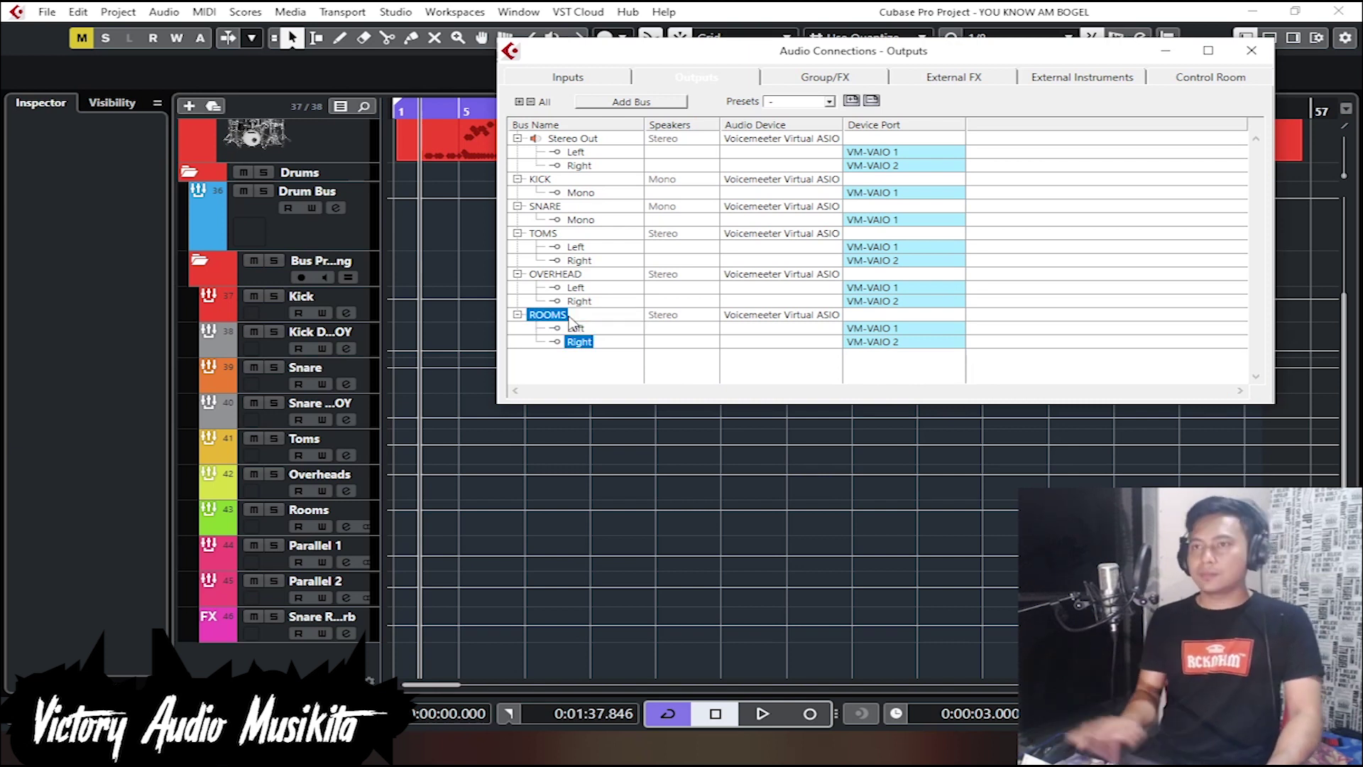
Step: Add a stereo output bus below ROOMS and set its left port to VM-VAIO 1 and right port to VM-VAIO 2
right_click(608, 356)
mouse_move(657, 392)
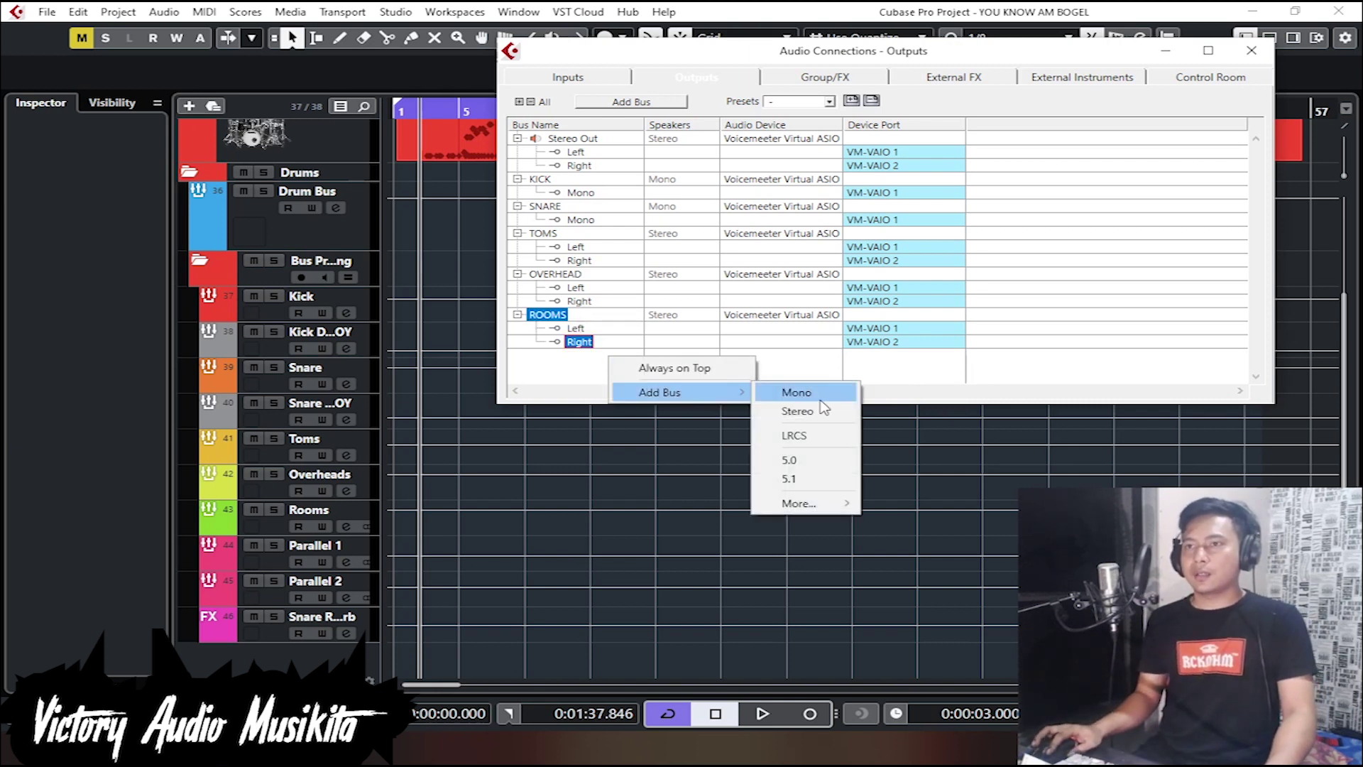
click(830, 415)
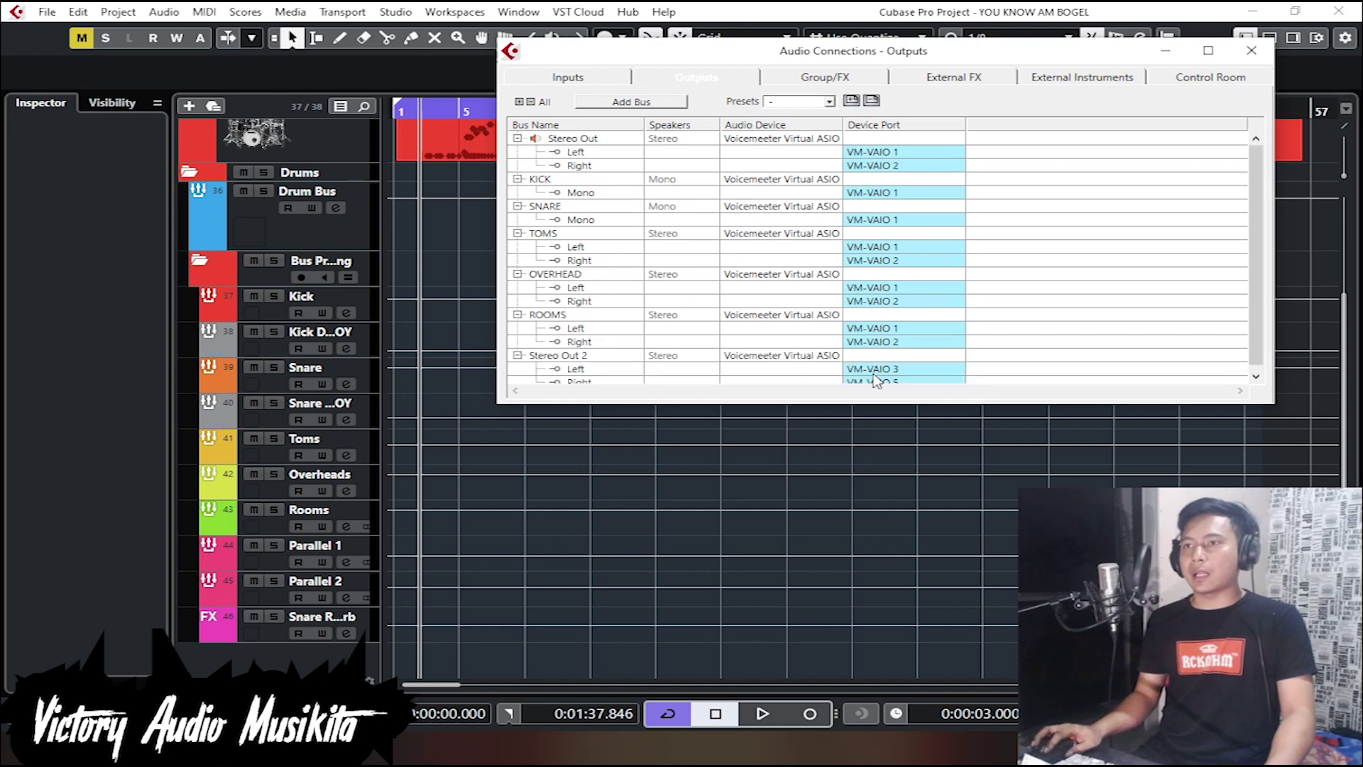
click(873, 377)
click(898, 409)
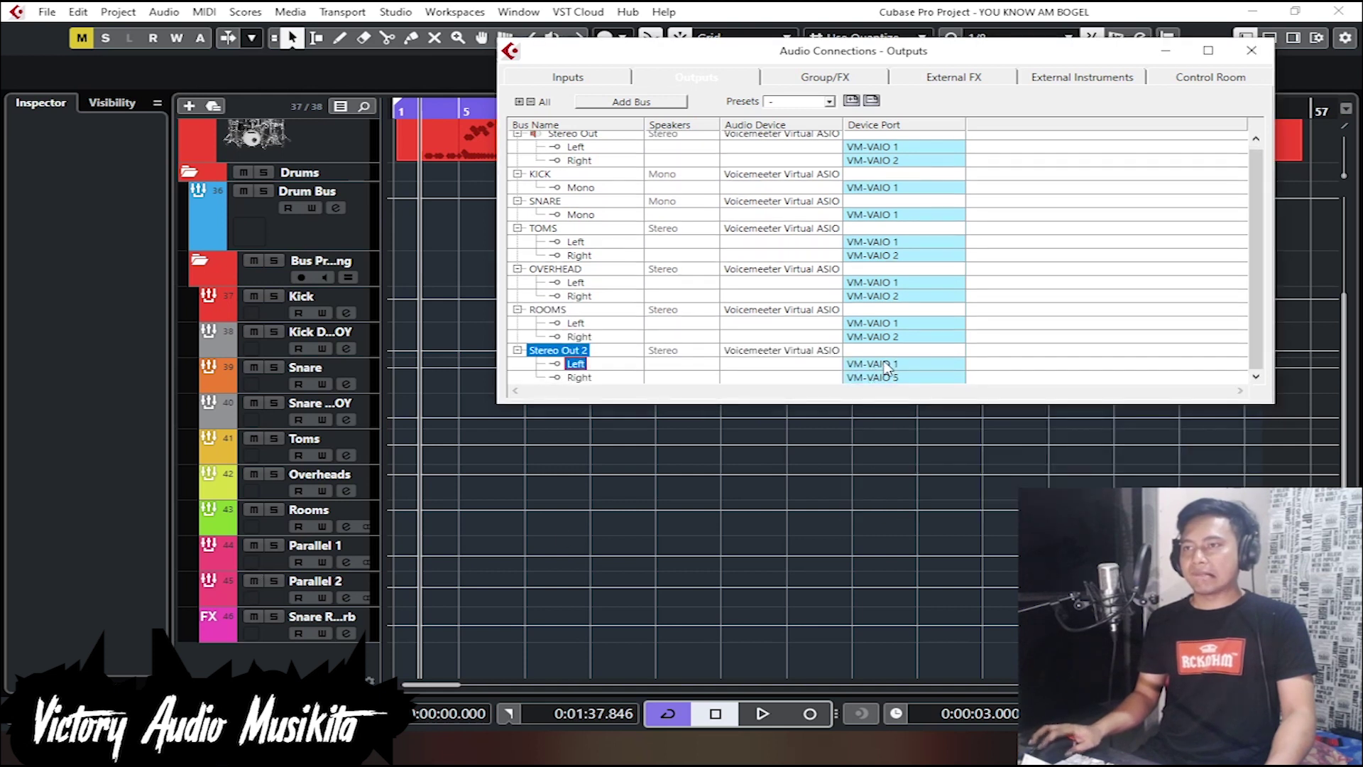
click(897, 384)
click(925, 433)
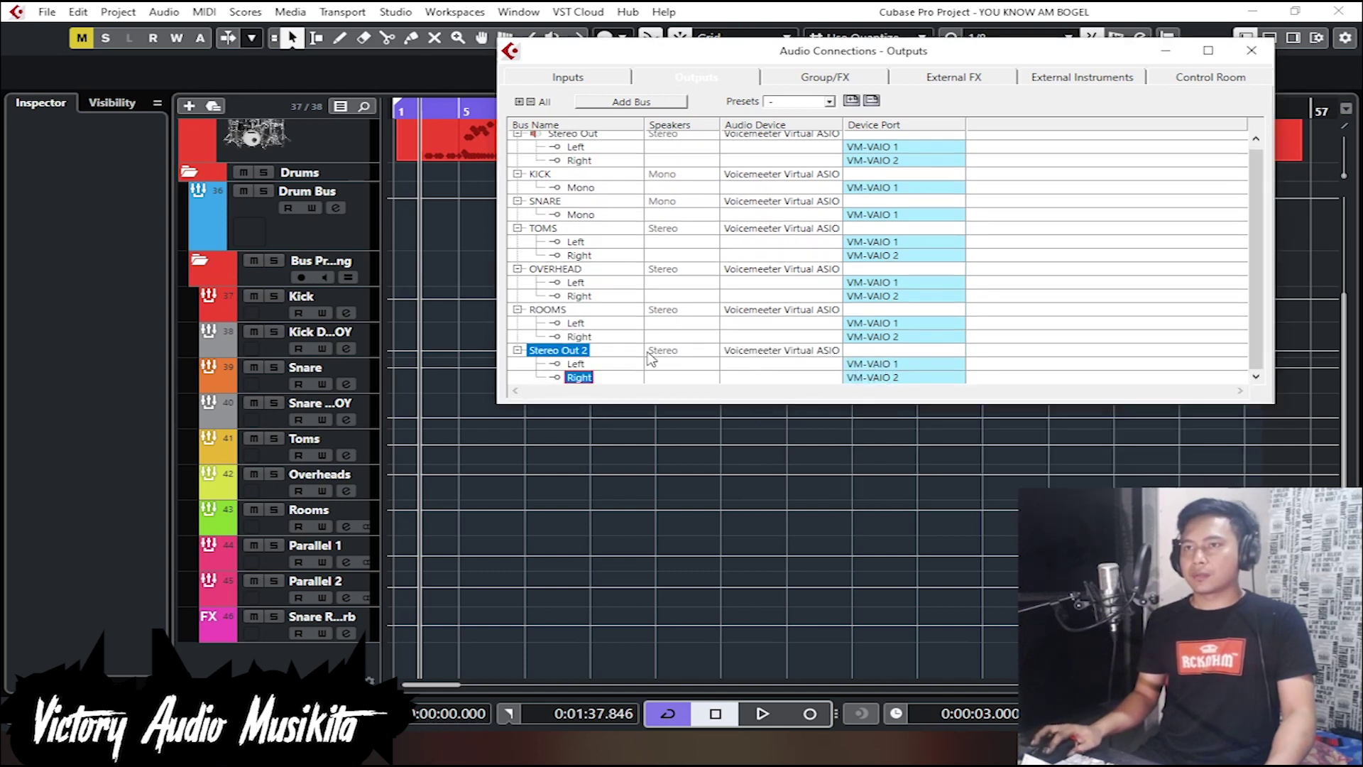
Step: Rename the stereo output bus below ROOMS as ALL PARALLEL
double_click(577, 351)
text(AL)
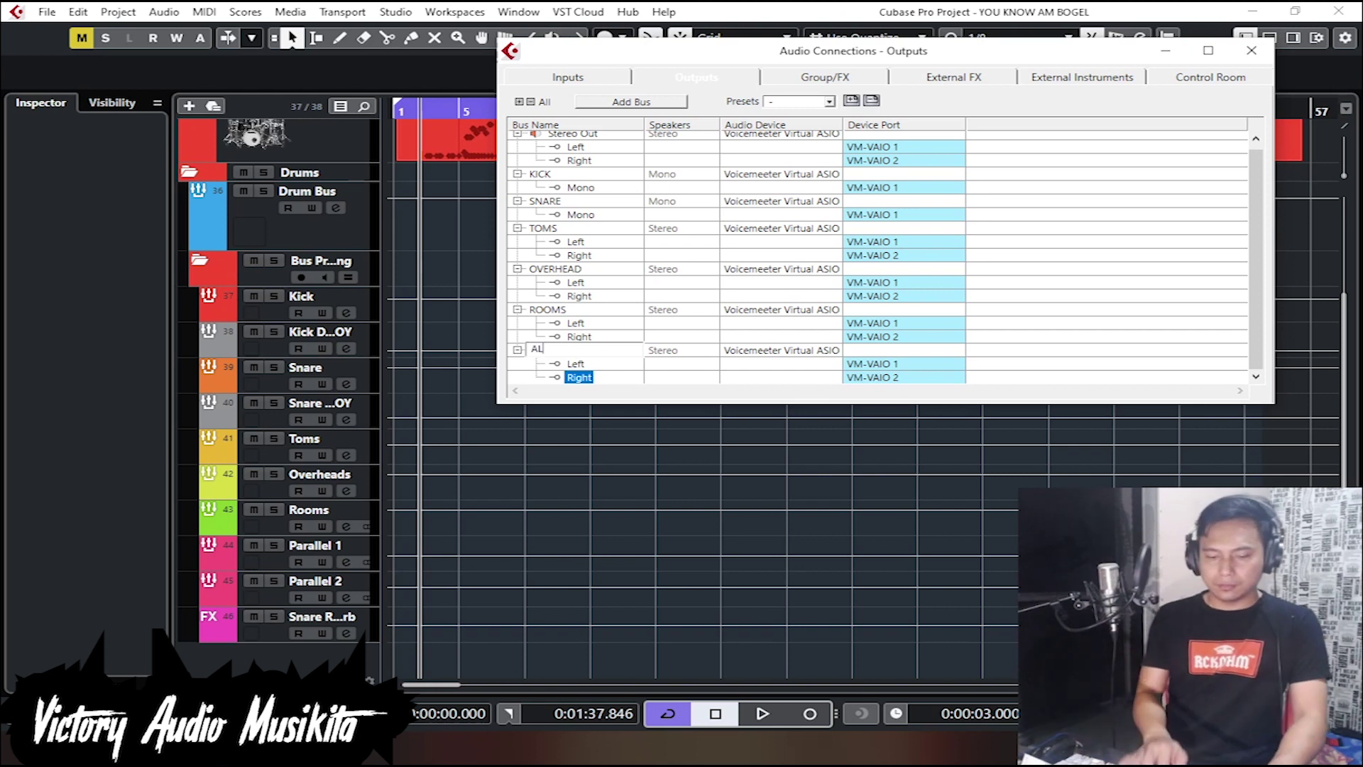
text(L PAR)
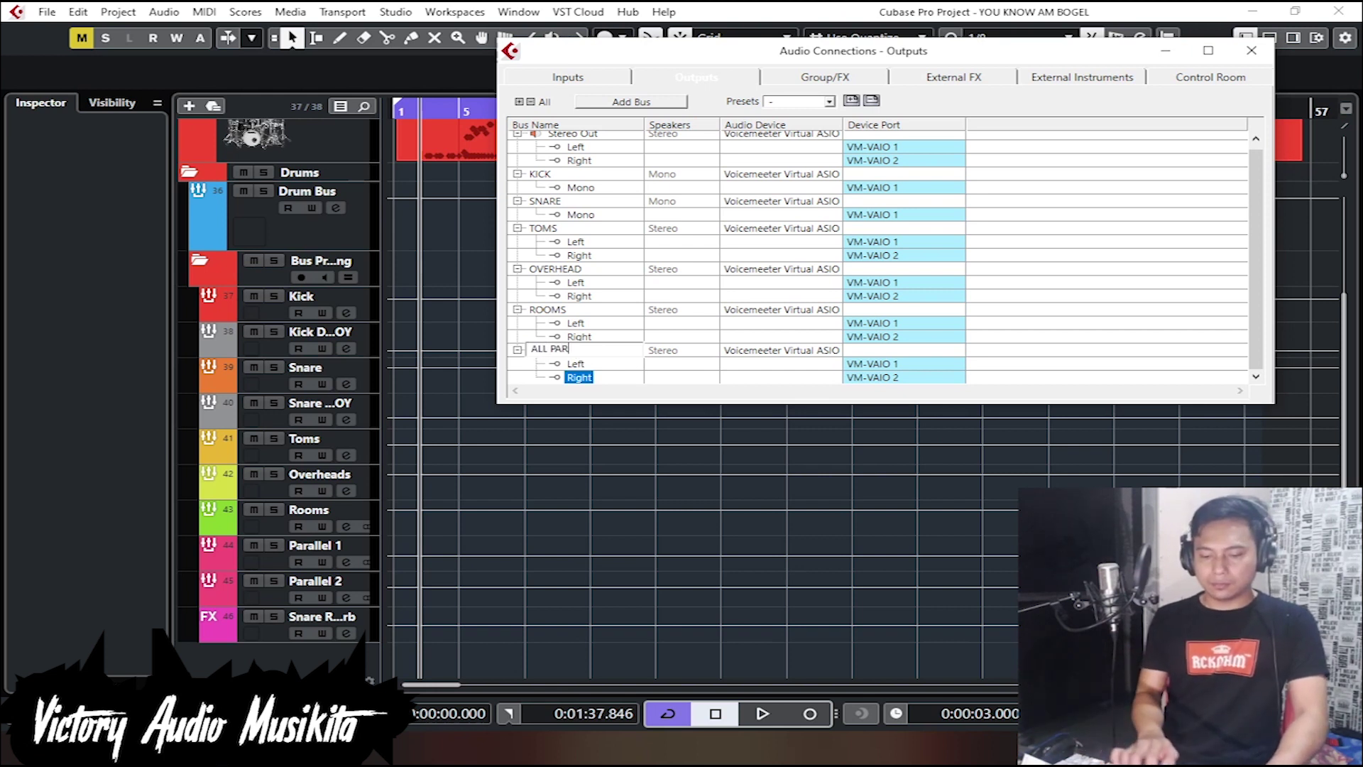
text(ALLEL)
key(Return)
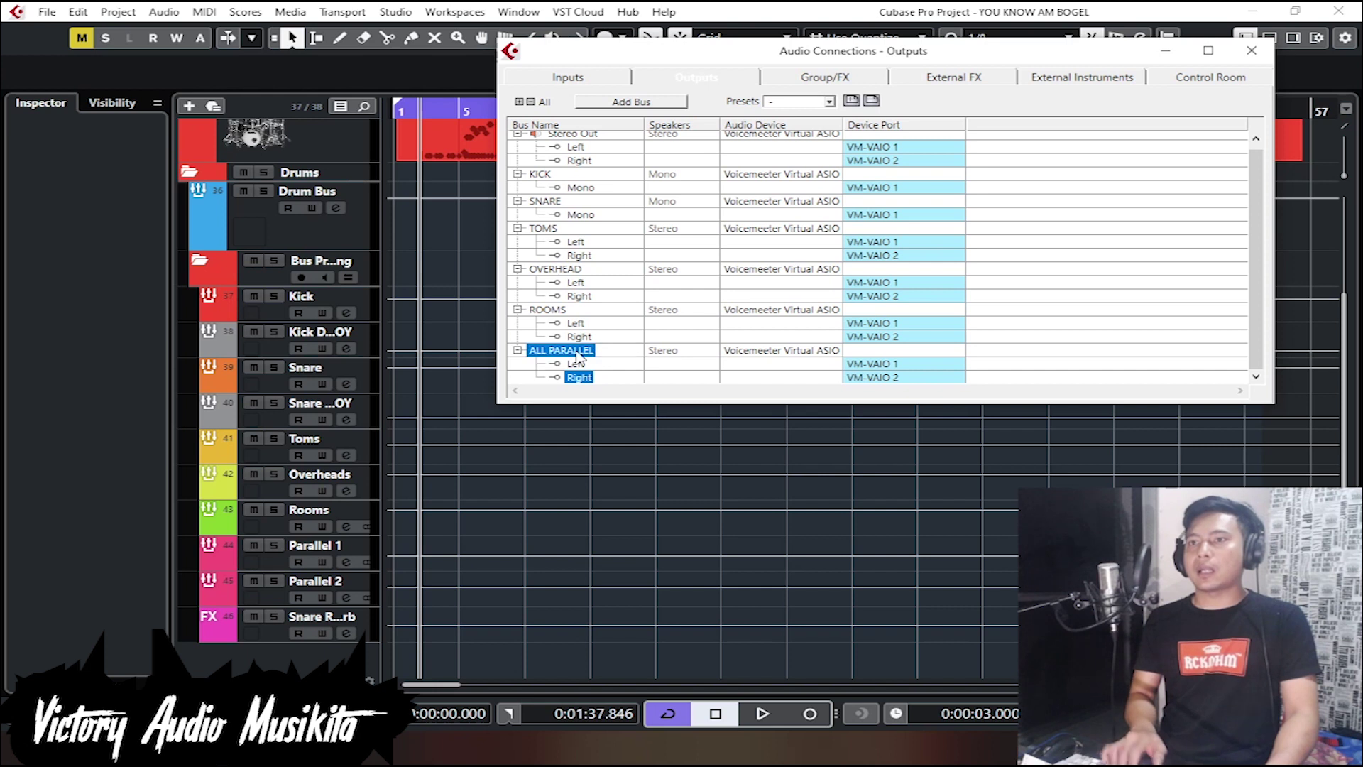
Step: Look over the list of output buses and close the Audio Connections window
scroll(625, 255, up, 1)
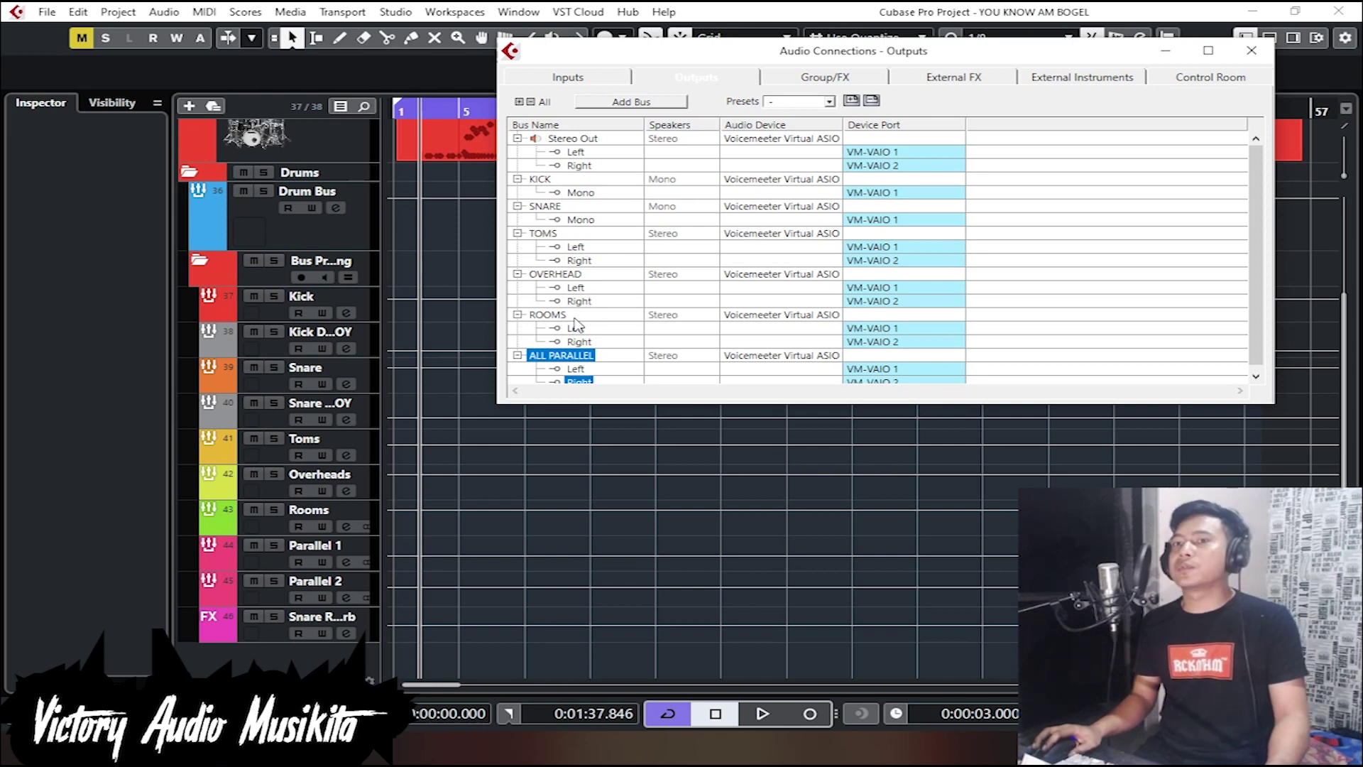
scroll(579, 323, down, 1)
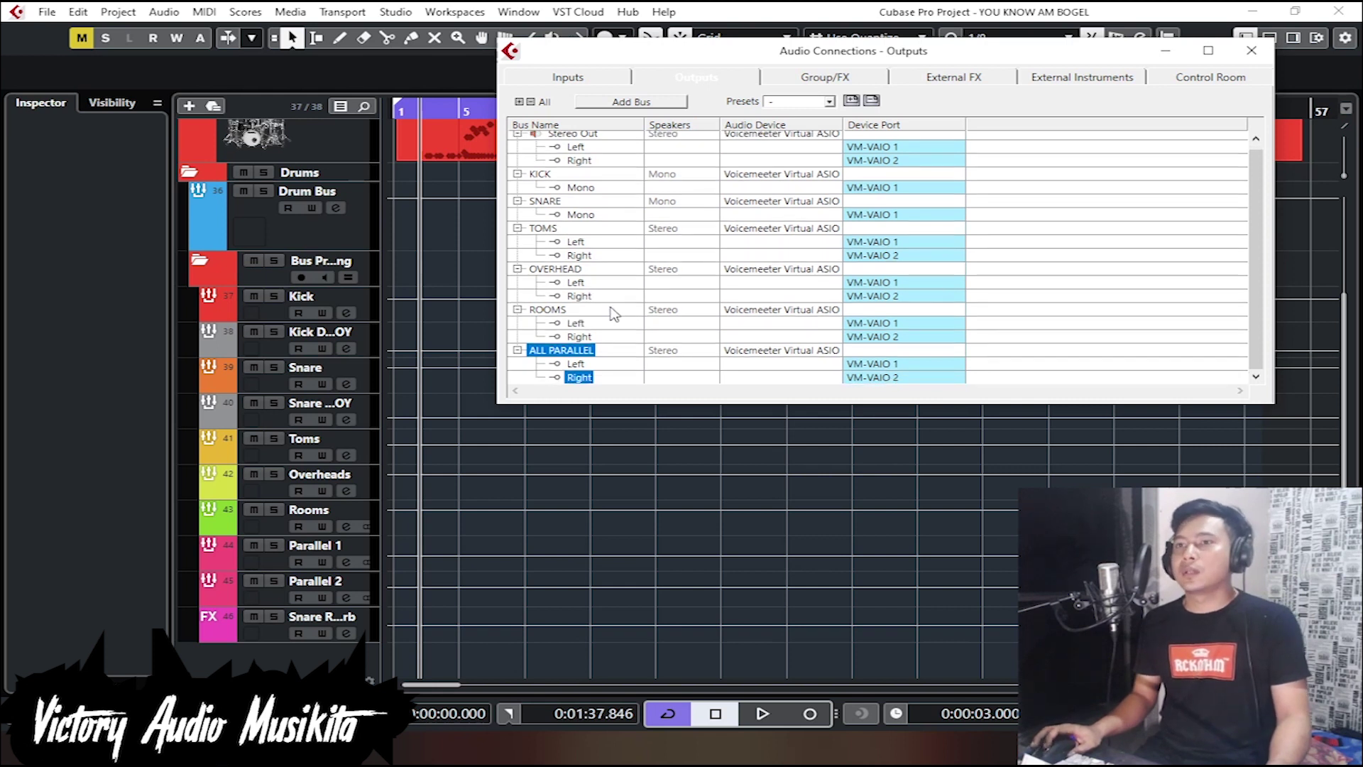
click(1252, 52)
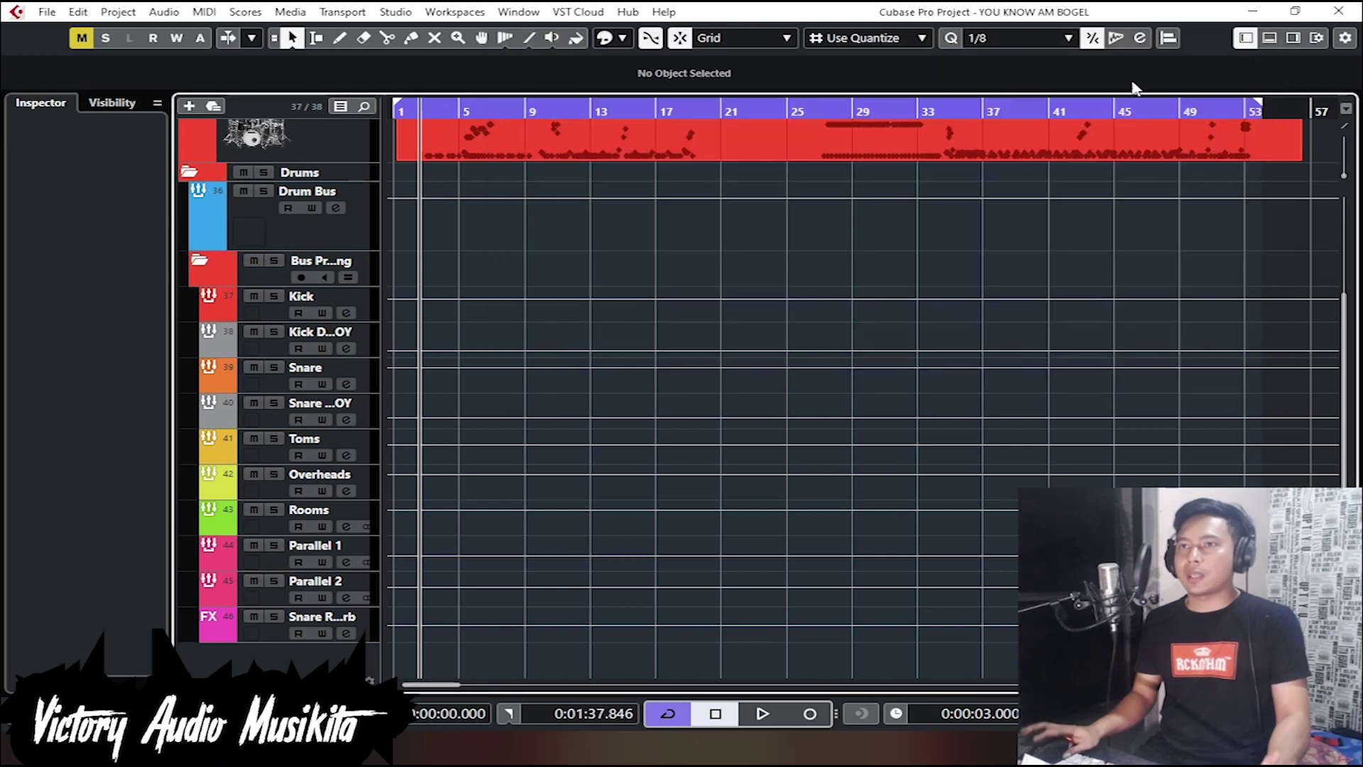
Step: Add two unnamed mono audio tracks below the Snare Reverb track, with input DI and output Stereo Out
click(283, 641)
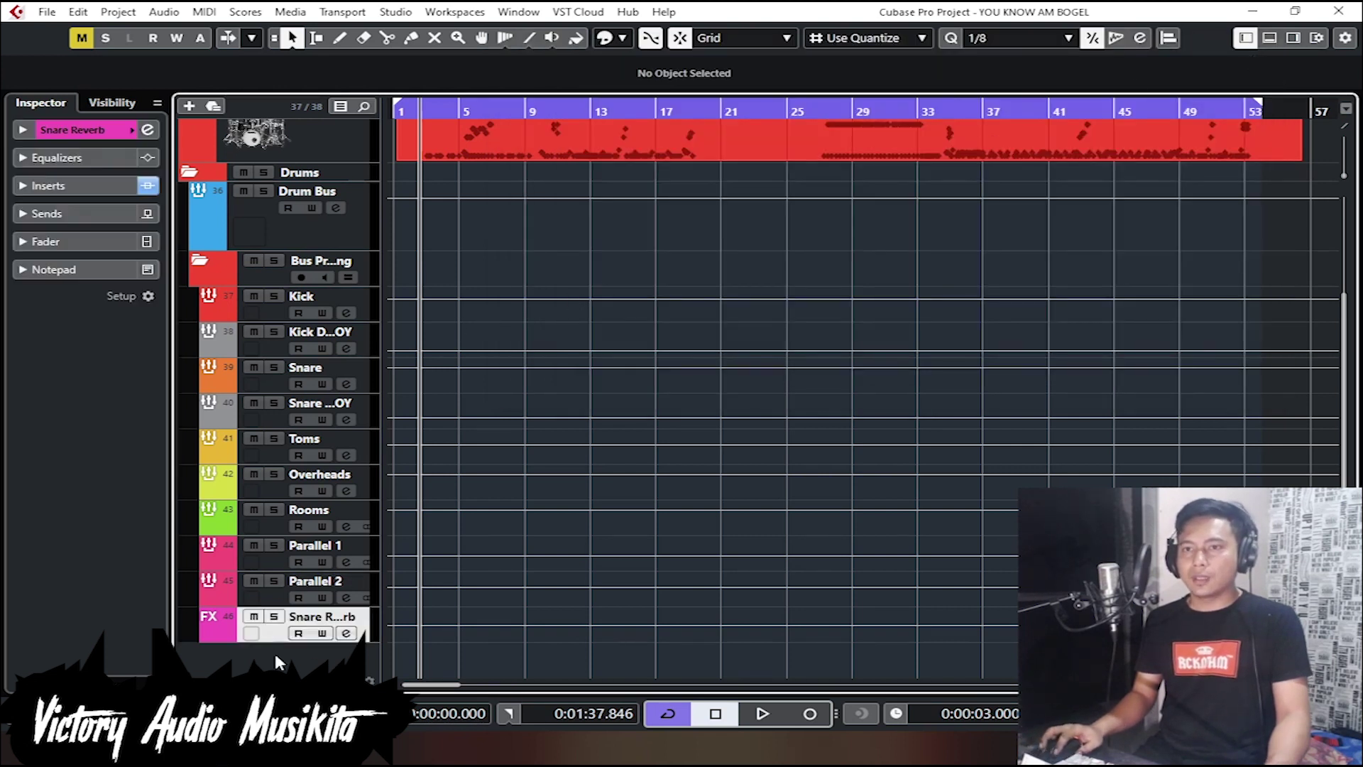
right_click(284, 660)
click(432, 216)
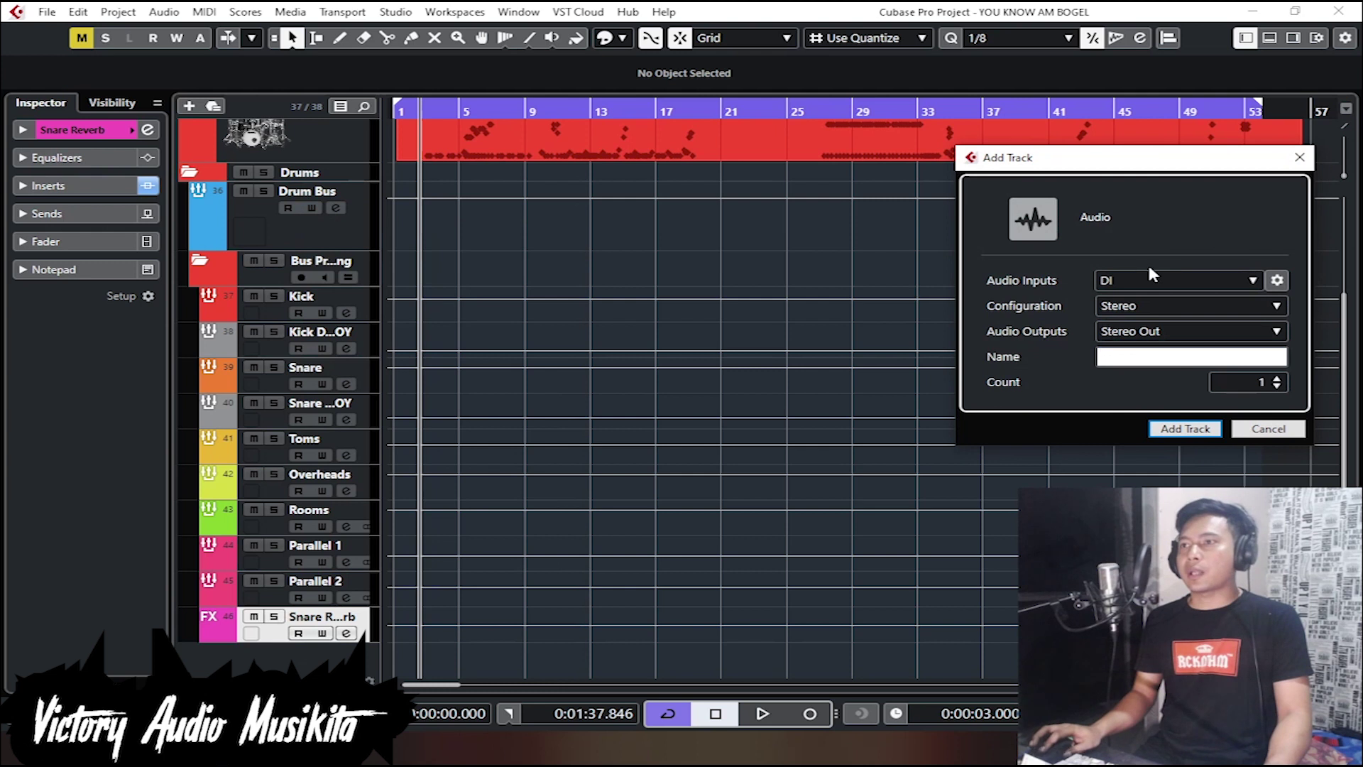
click(1140, 313)
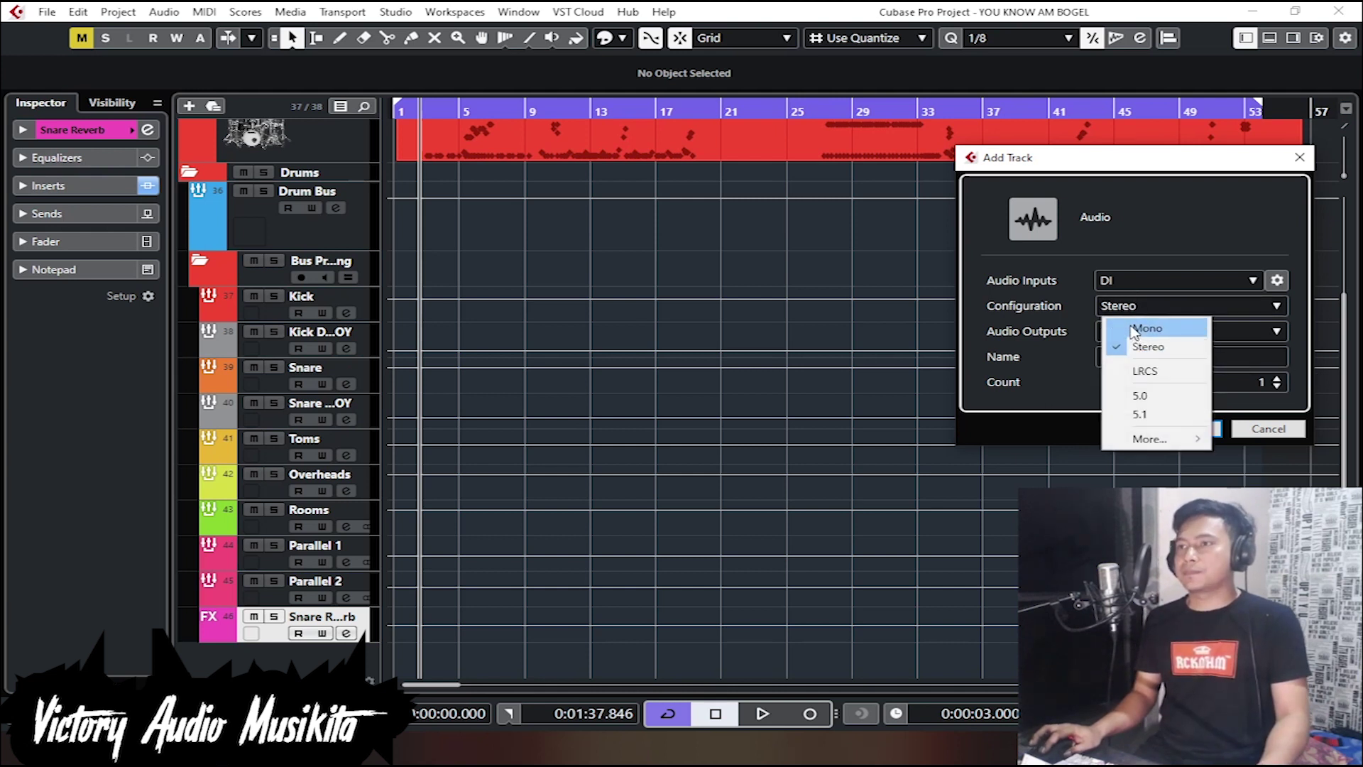
click(1147, 328)
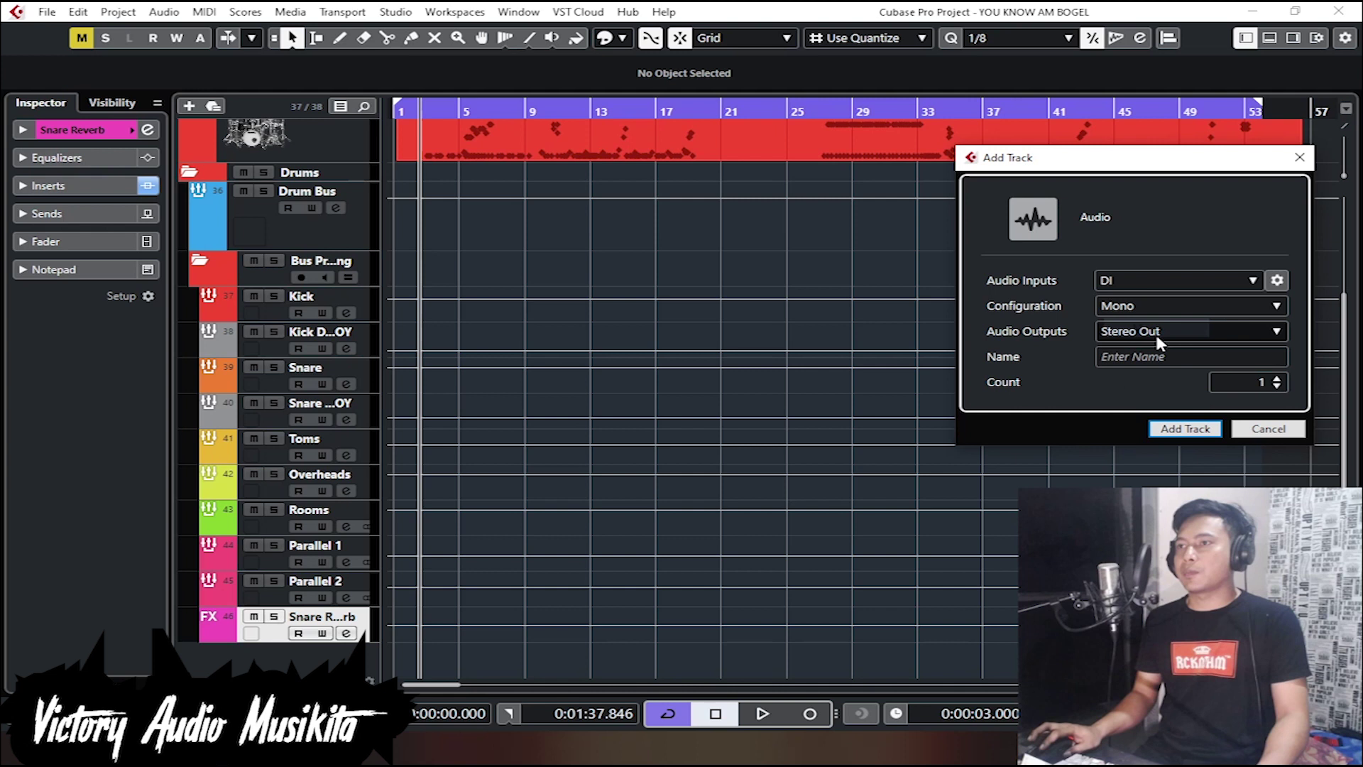
click(1276, 378)
click(1218, 355)
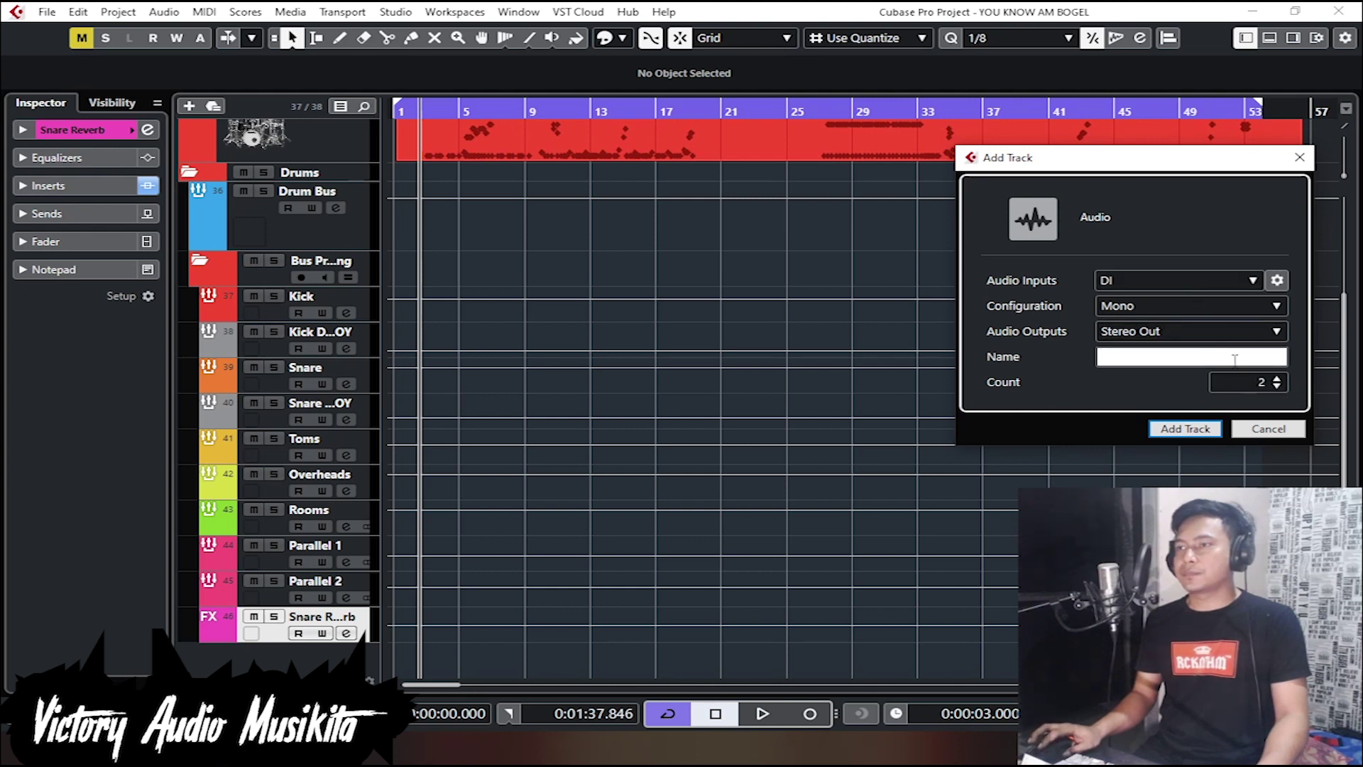
click(1184, 429)
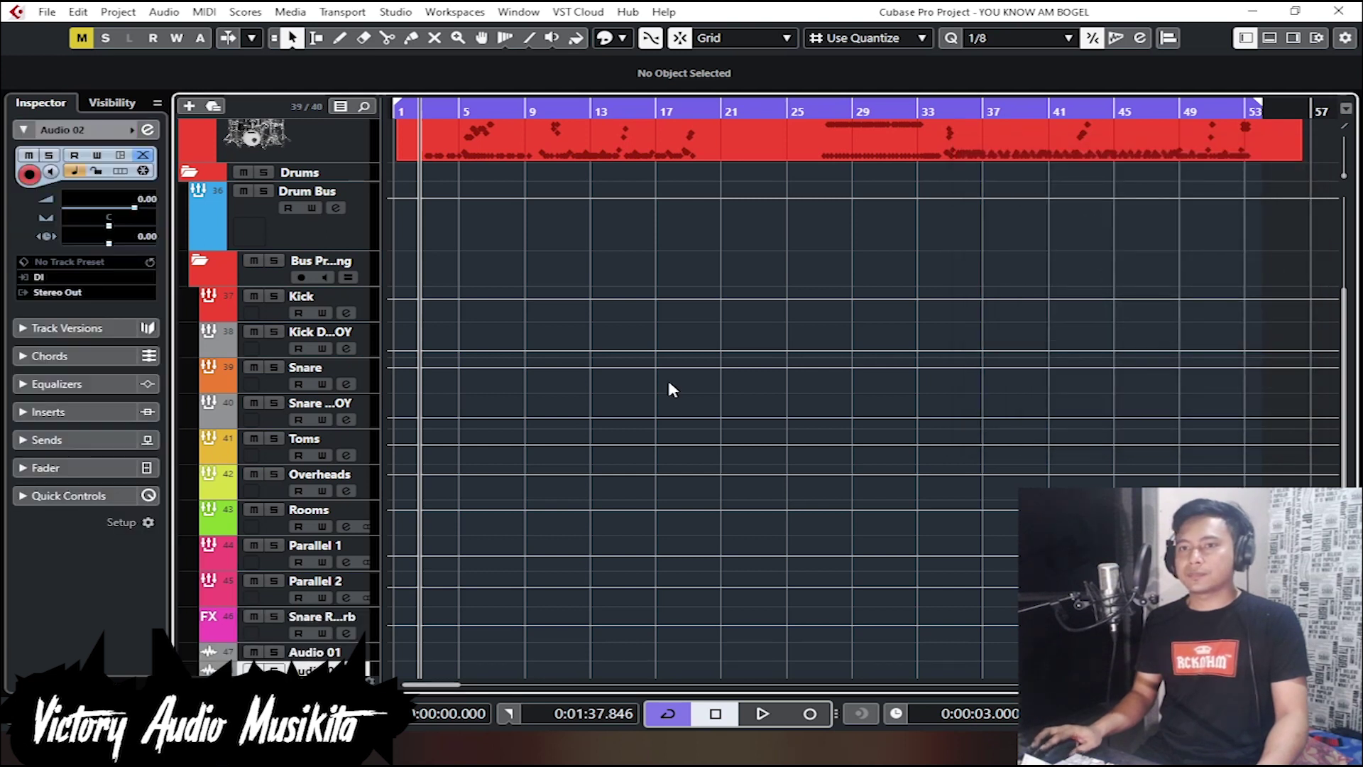
Step: Increase the height of the two new mono audio tracks and rename the first one as KICK
shift+click(319, 621)
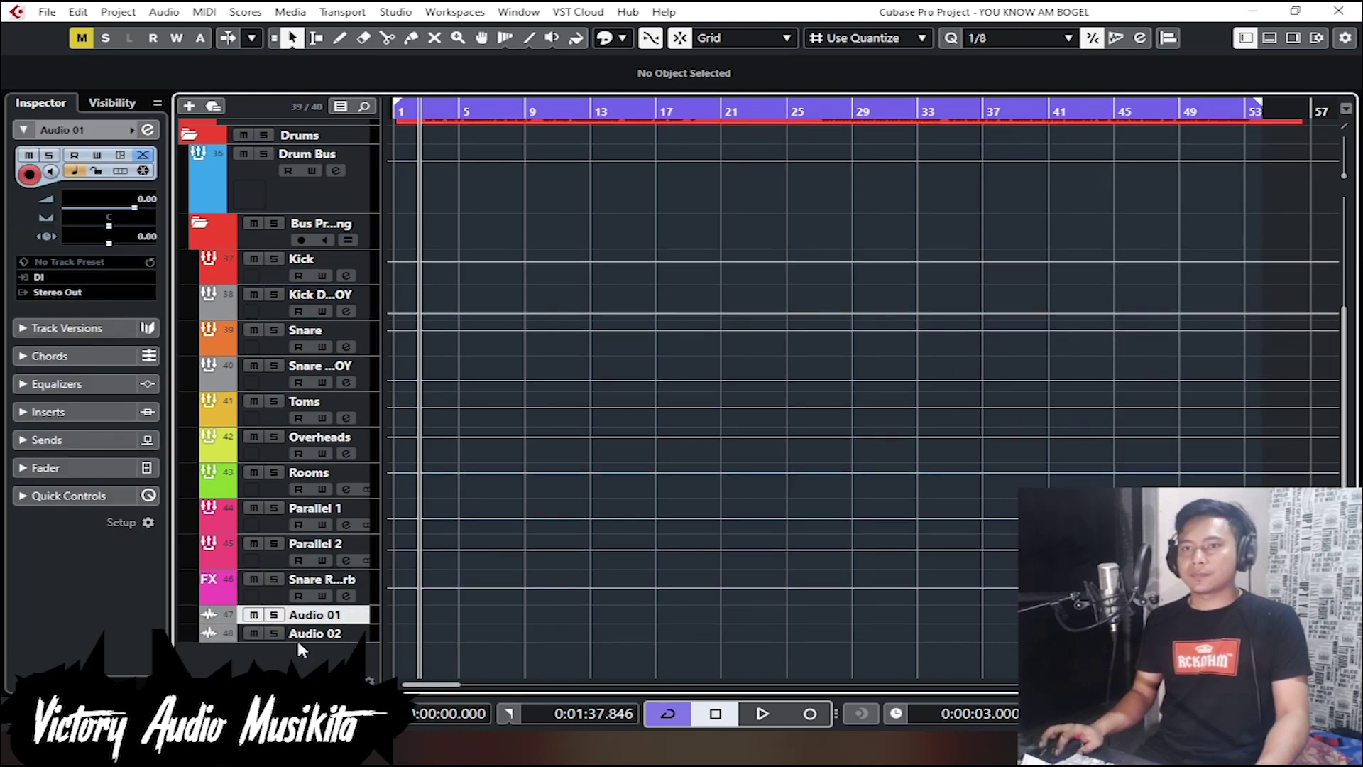
drag(304, 641, 307, 673)
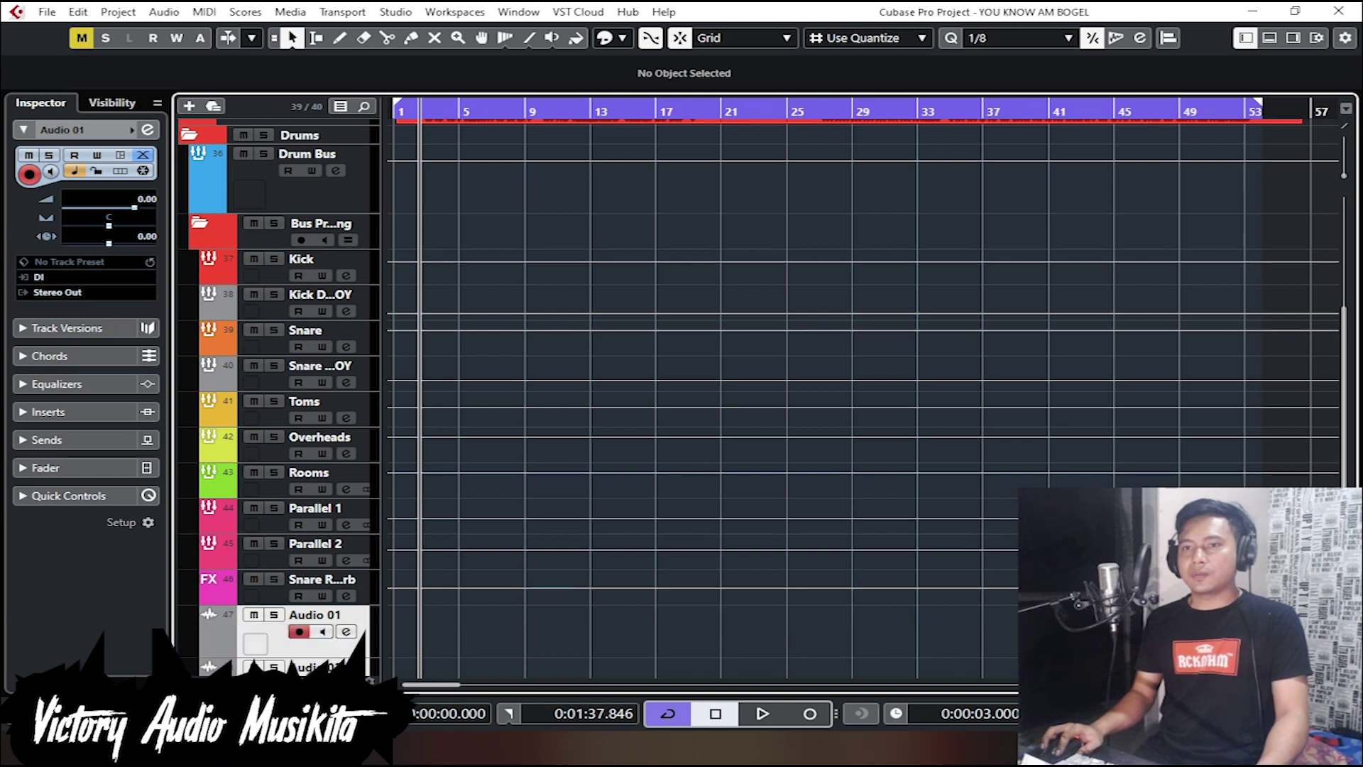
scroll(505, 592, down, 2)
double_click(315, 548)
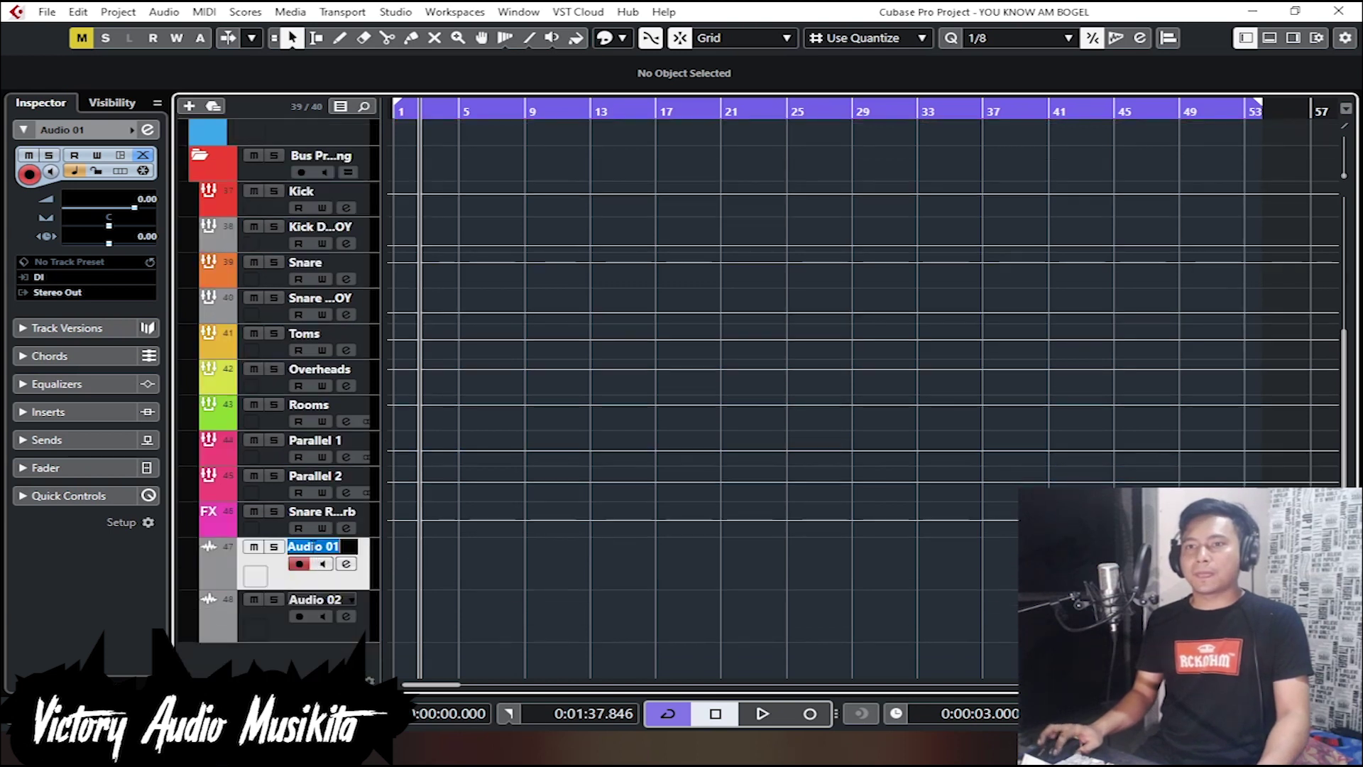
text(KICK)
key(Return)
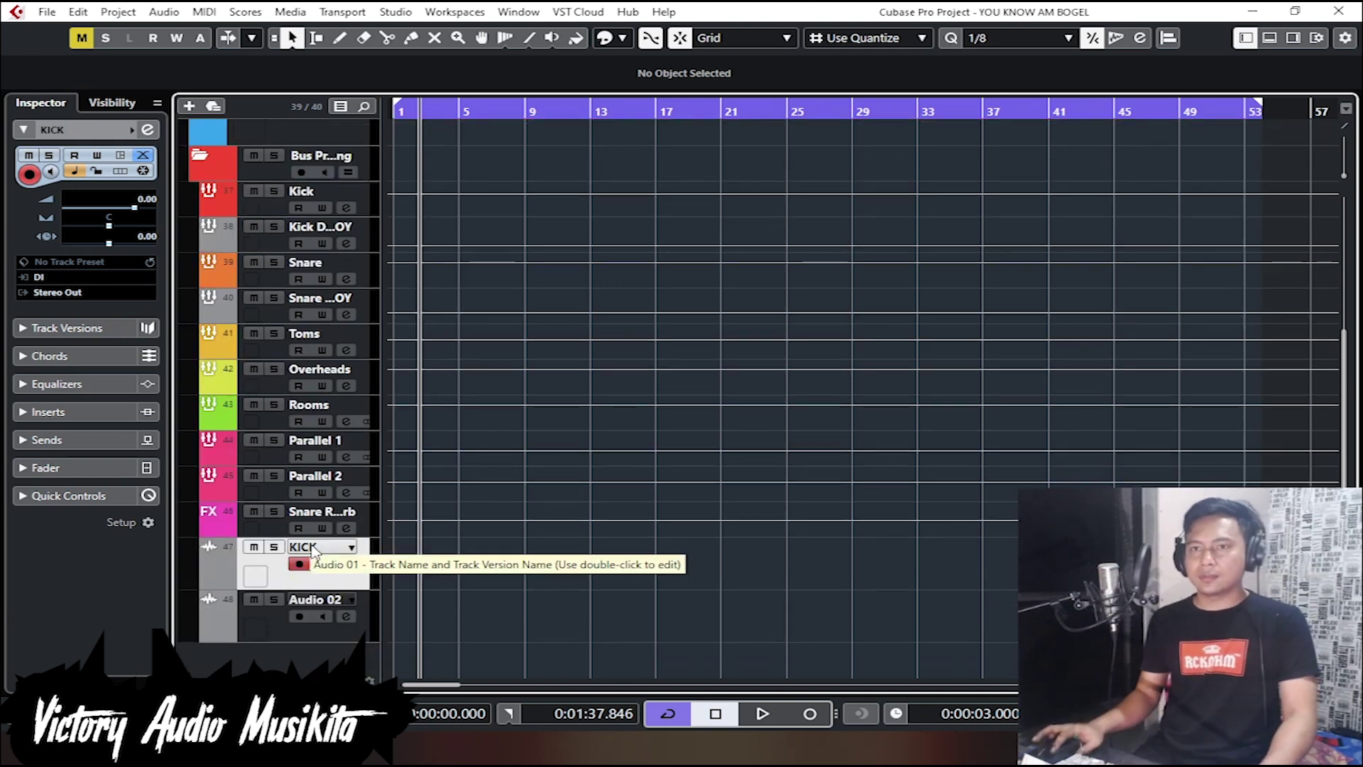
Step: Rename the second mono audio track, directly below KICK, as SNARE
click(305, 602)
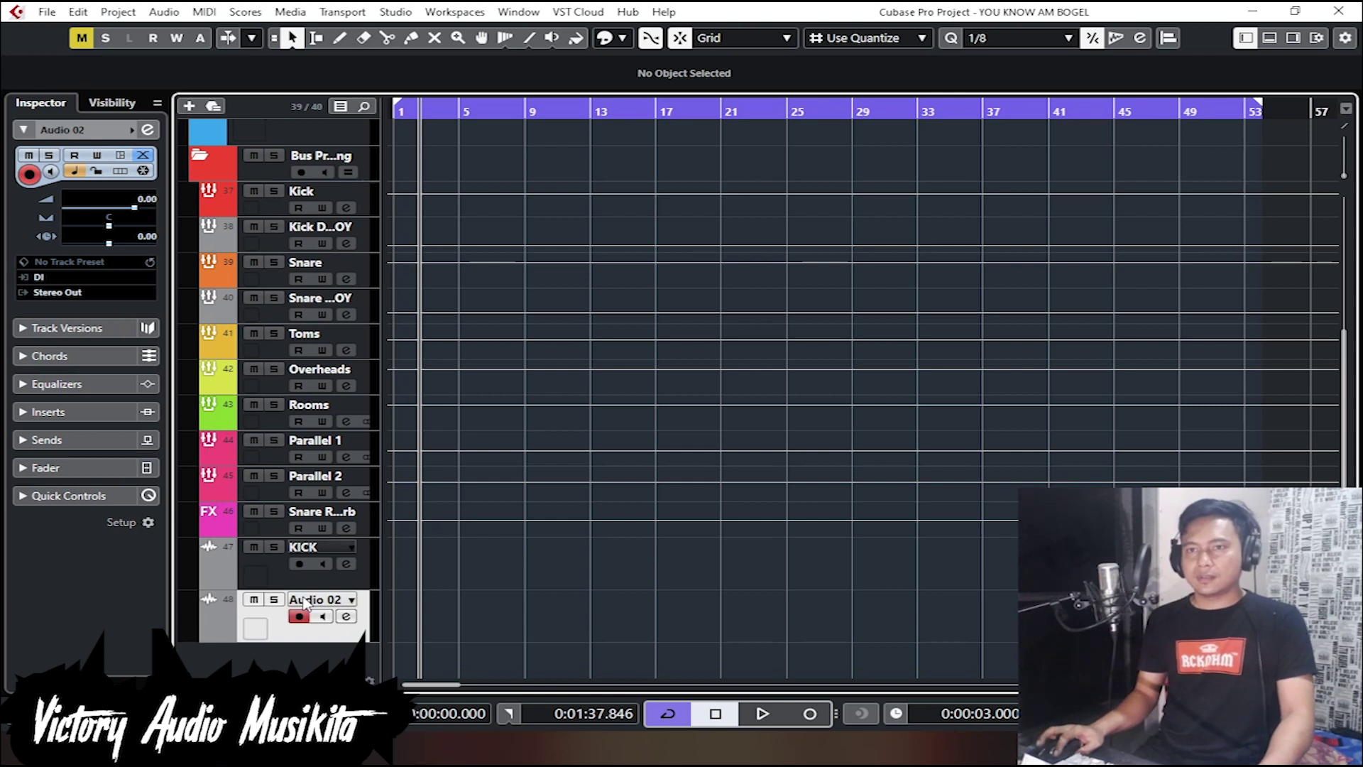
double_click(306, 602)
text(SNARE)
key(Return)
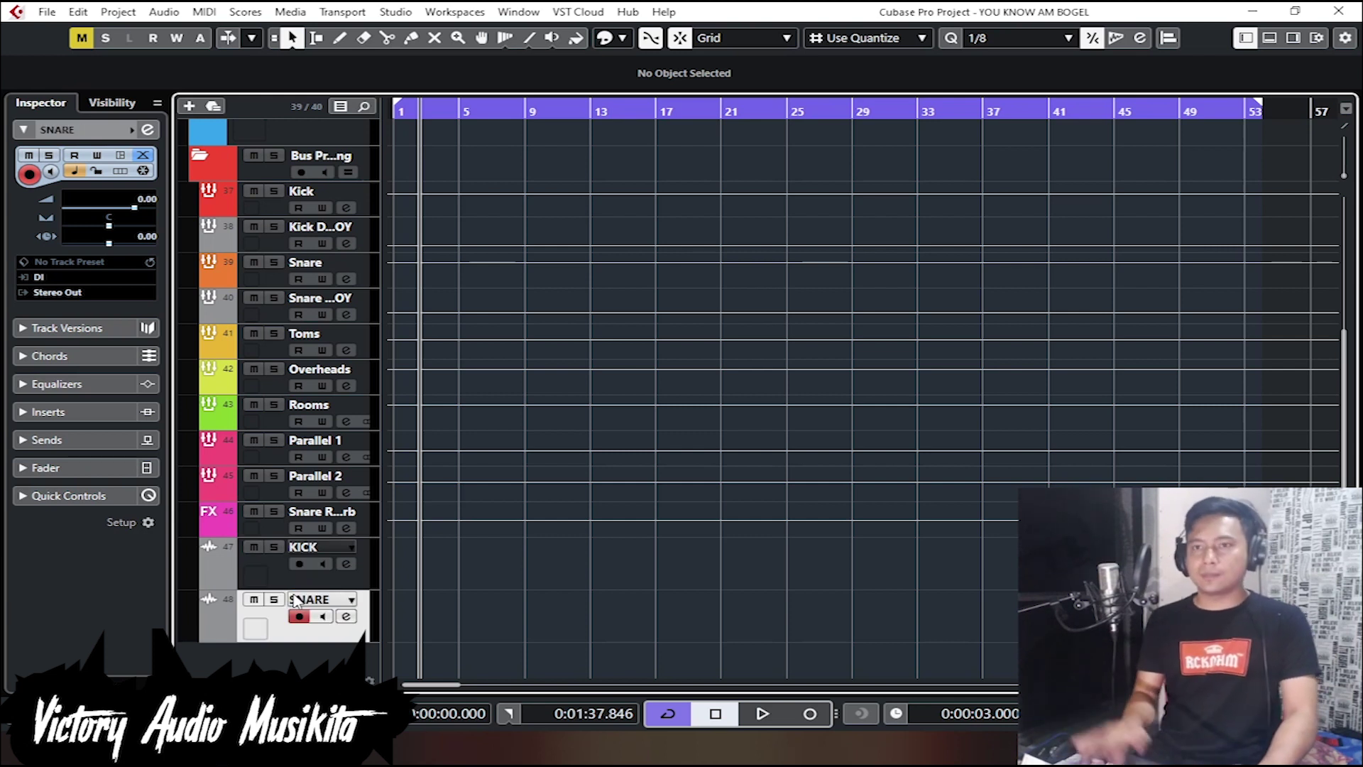
click(309, 581)
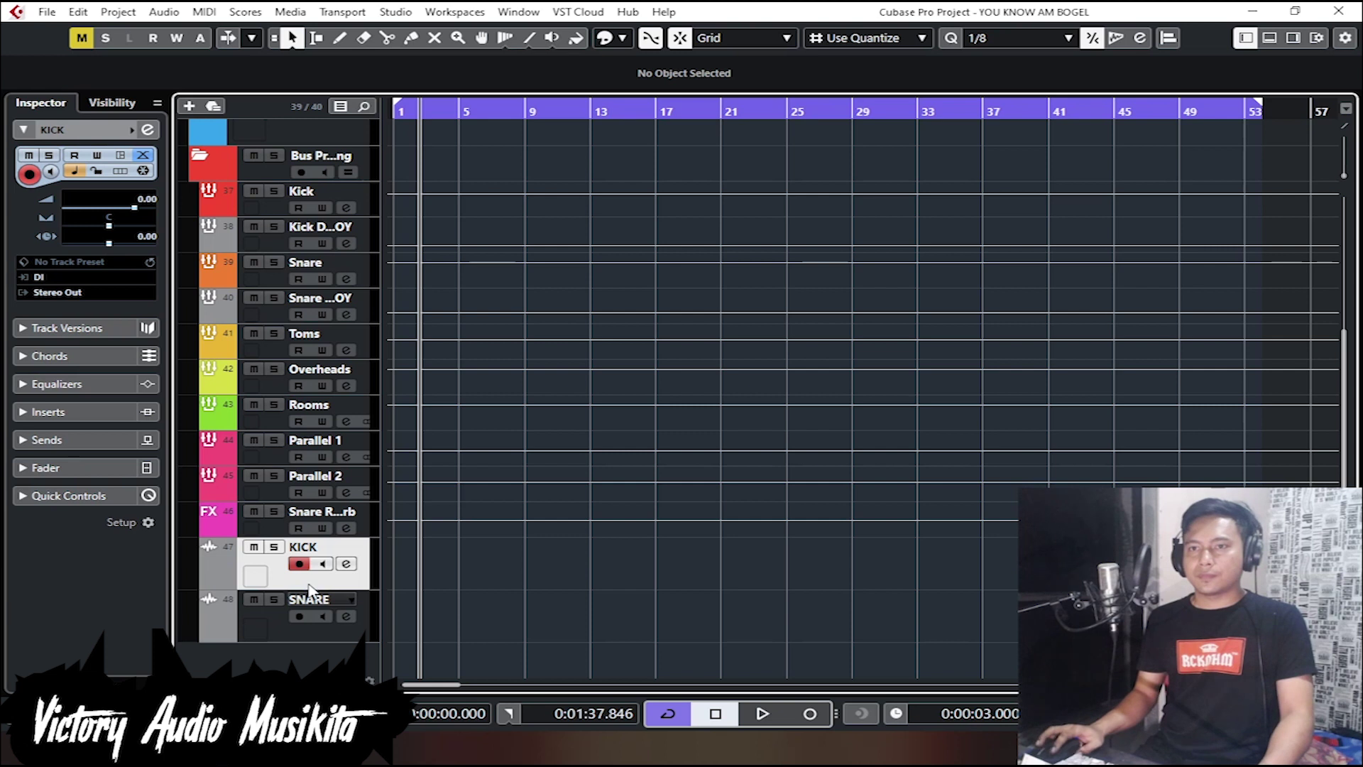
Step: Add four unnamed stereo audio tracks below the SNARE track, with input DI and output Stereo Out
click(315, 625)
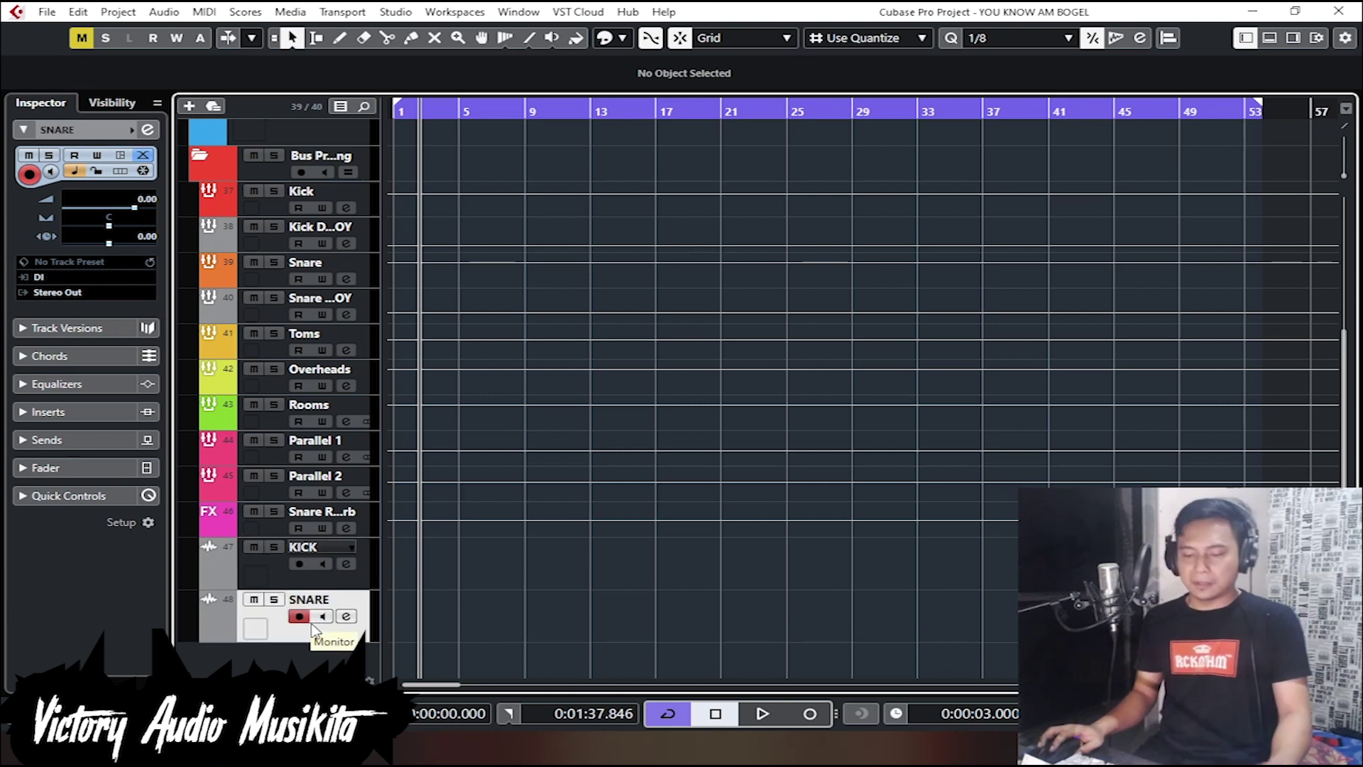
right_click(317, 634)
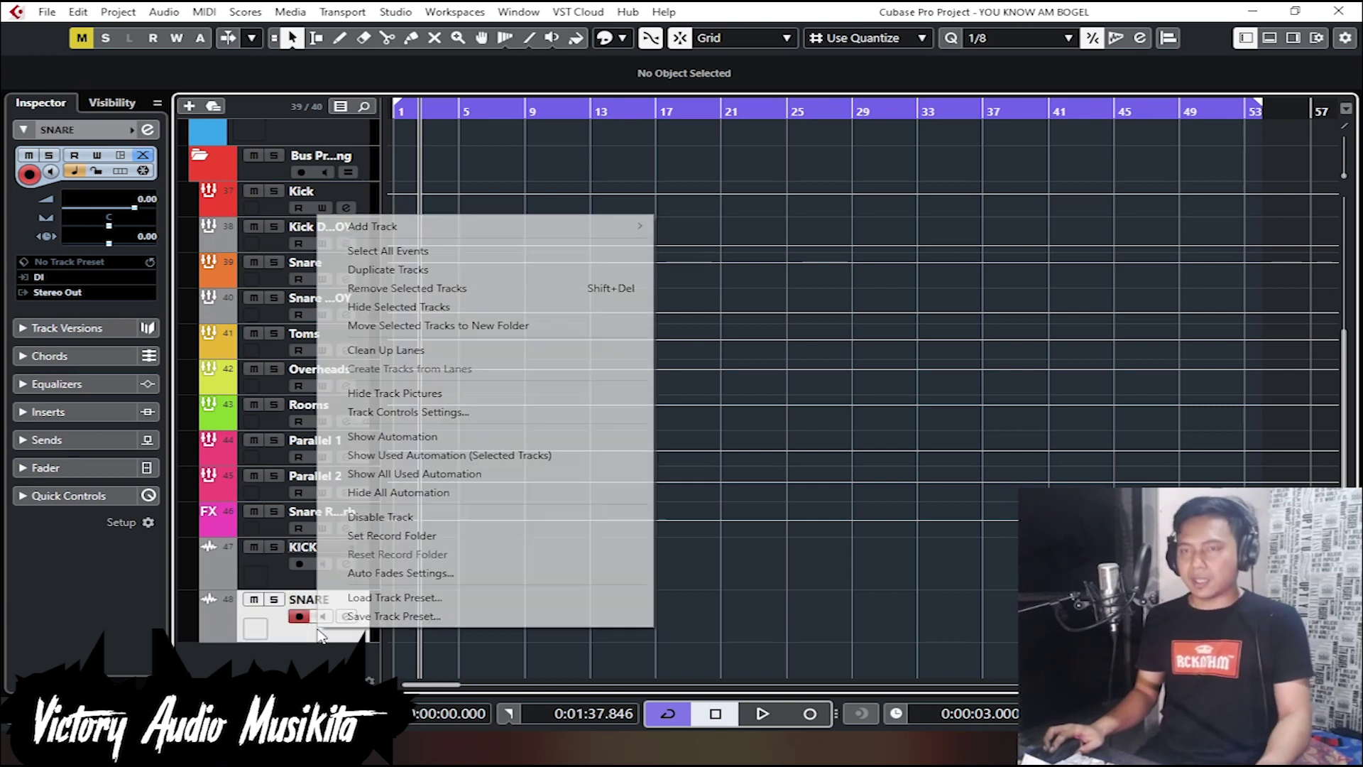
mouse_move(518, 228)
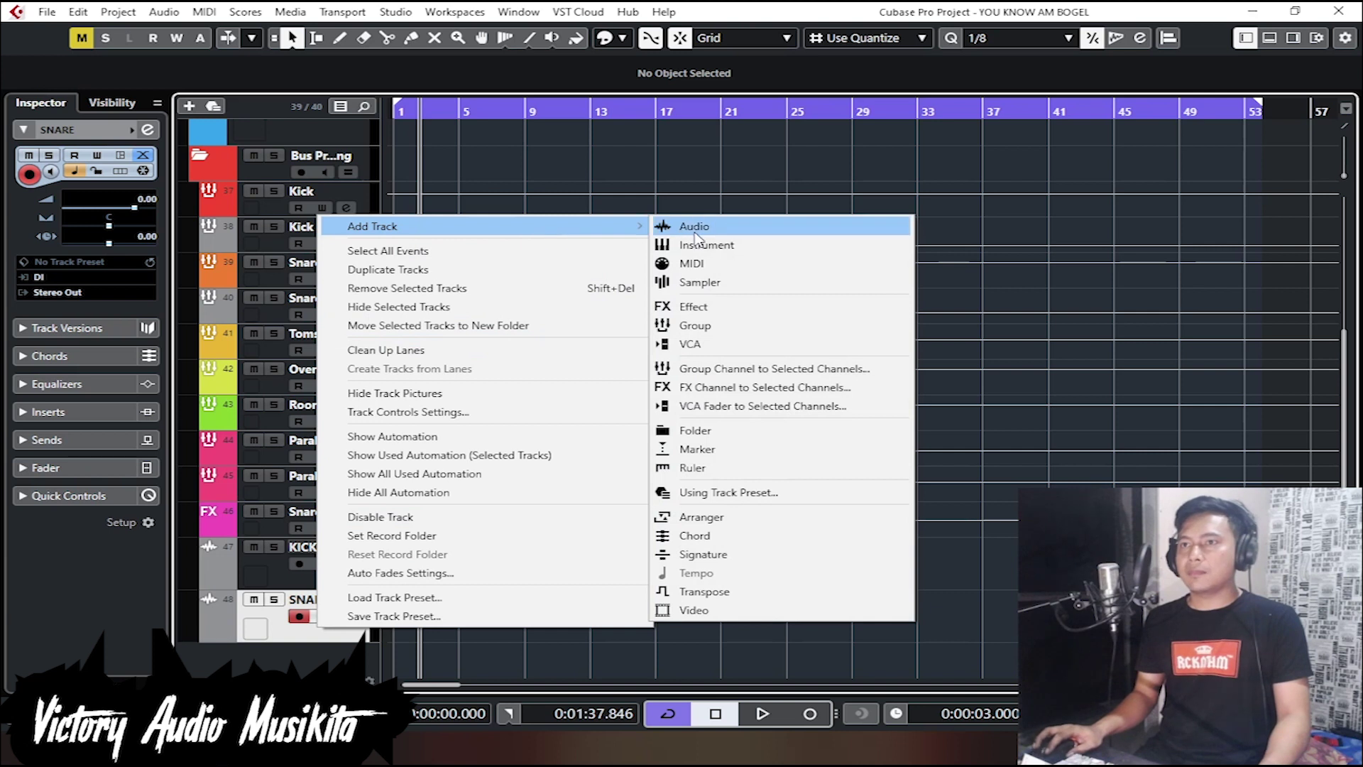
click(695, 232)
click(1164, 305)
click(1164, 343)
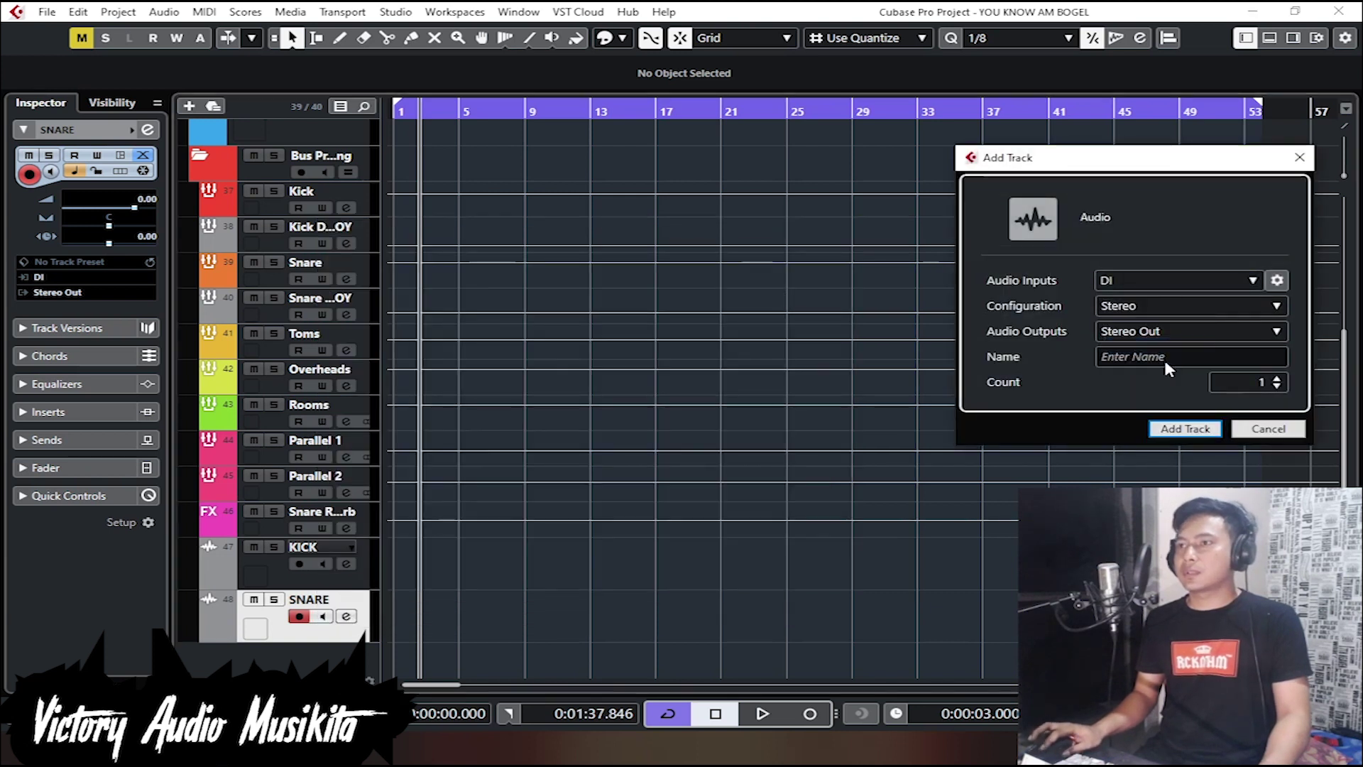
click(1278, 380)
click(1279, 380)
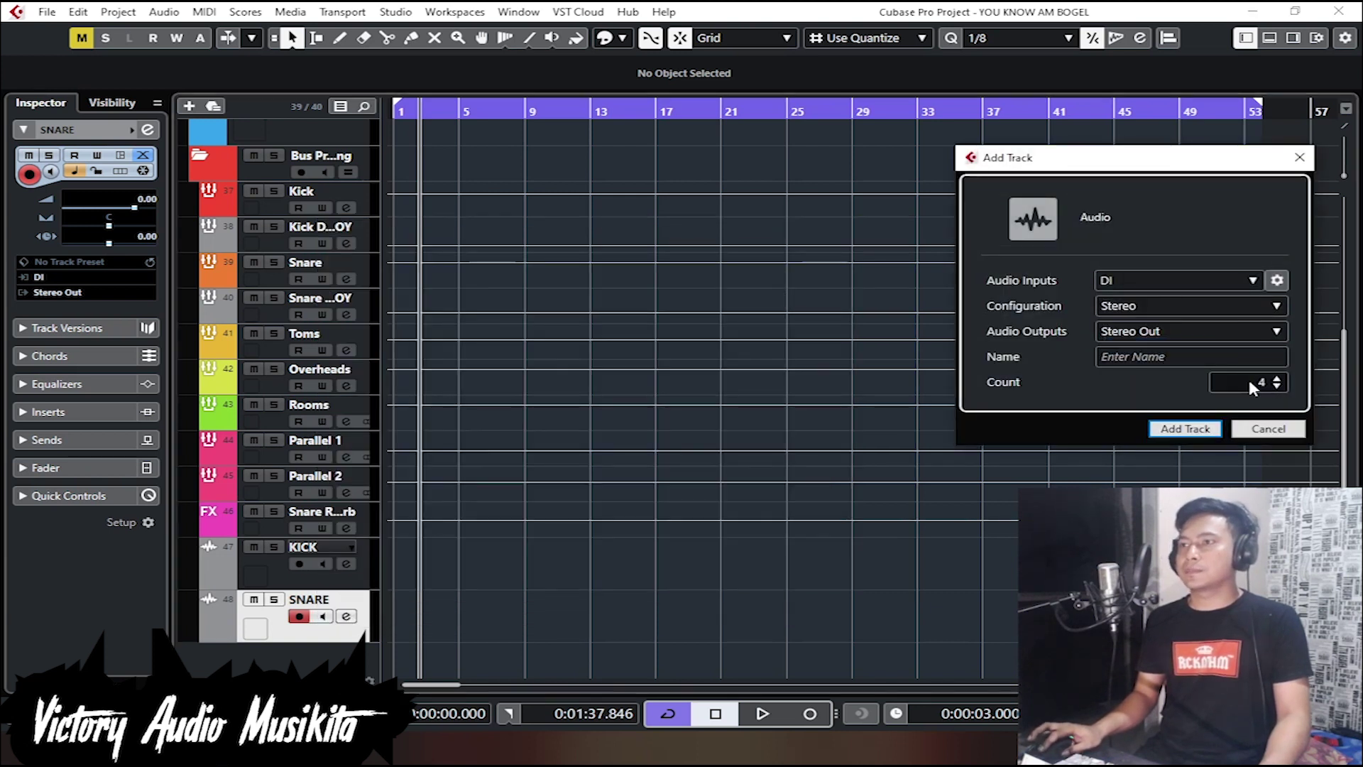
click(1185, 429)
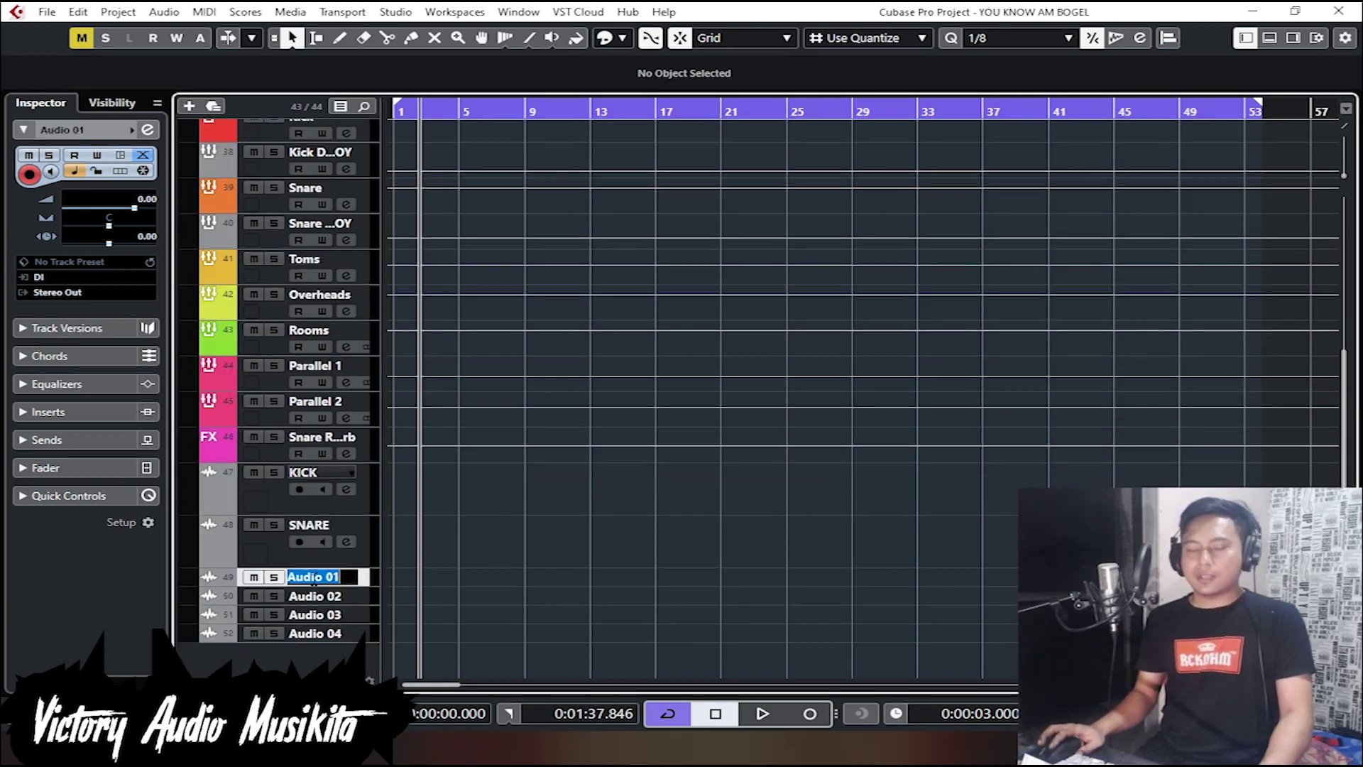
Step: Rename the first two new stereo audio tracks as TOMS and OVERHEAD
text(TOMS)
key(Tab)
text(O)
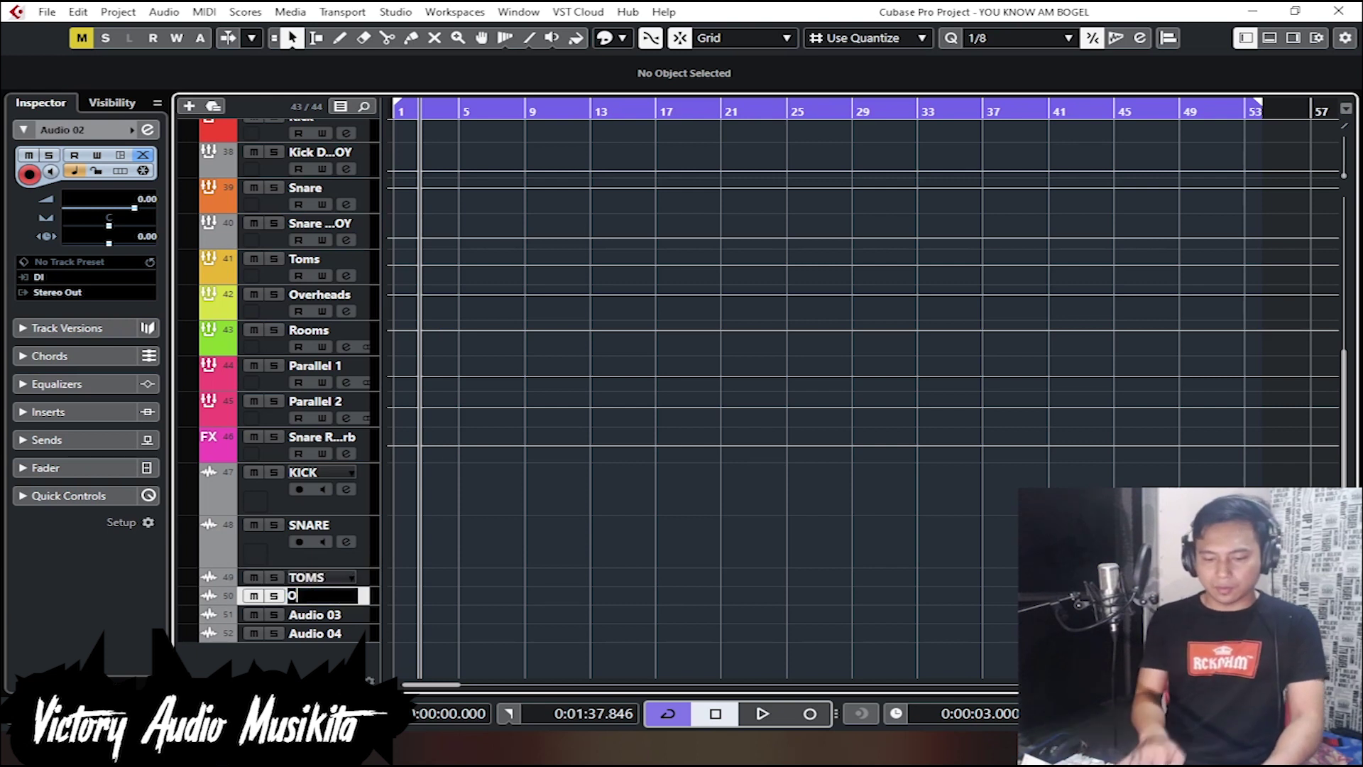
text(VERHEAD)
key(Return)
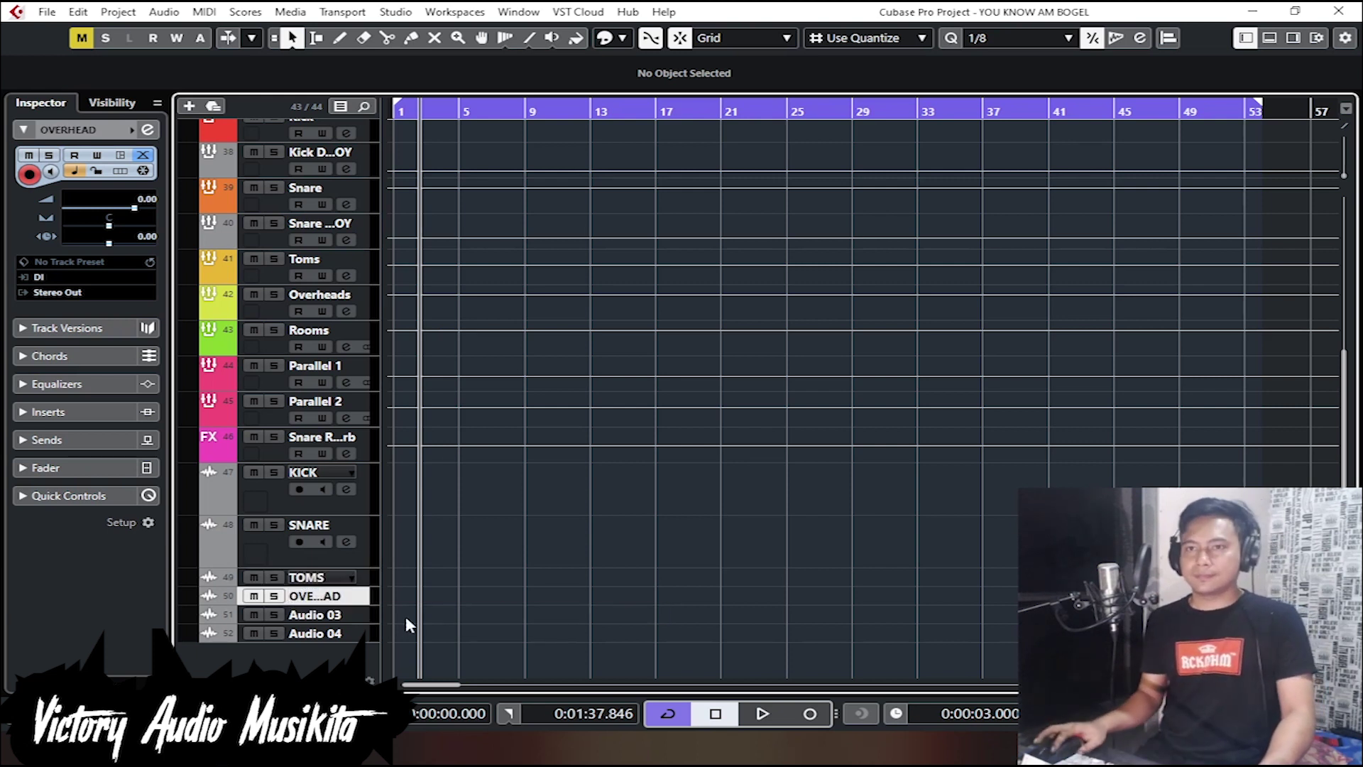
Step: Rename the last two new stereo audio tracks as ROOMS and ALL PARALLEL
click(313, 618)
double_click(313, 617)
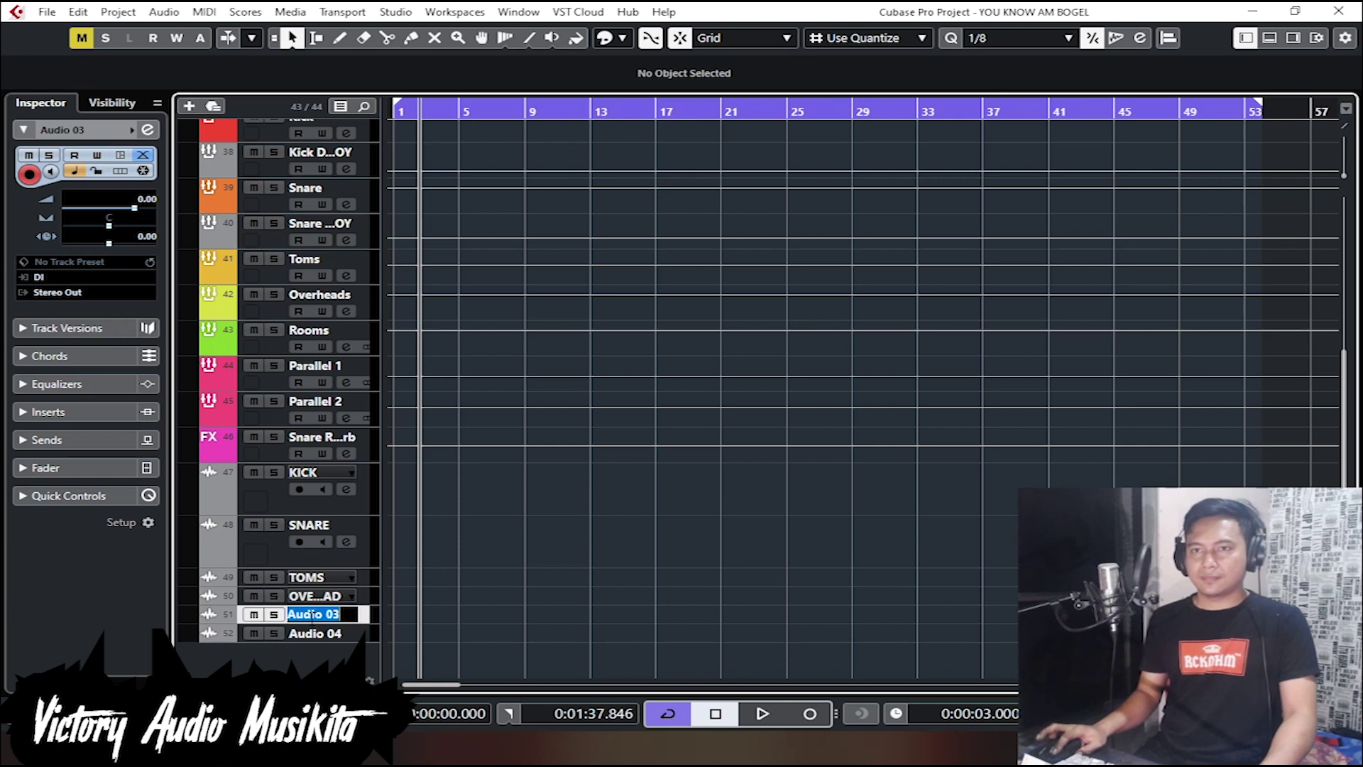
text(ROOMS)
key(Return)
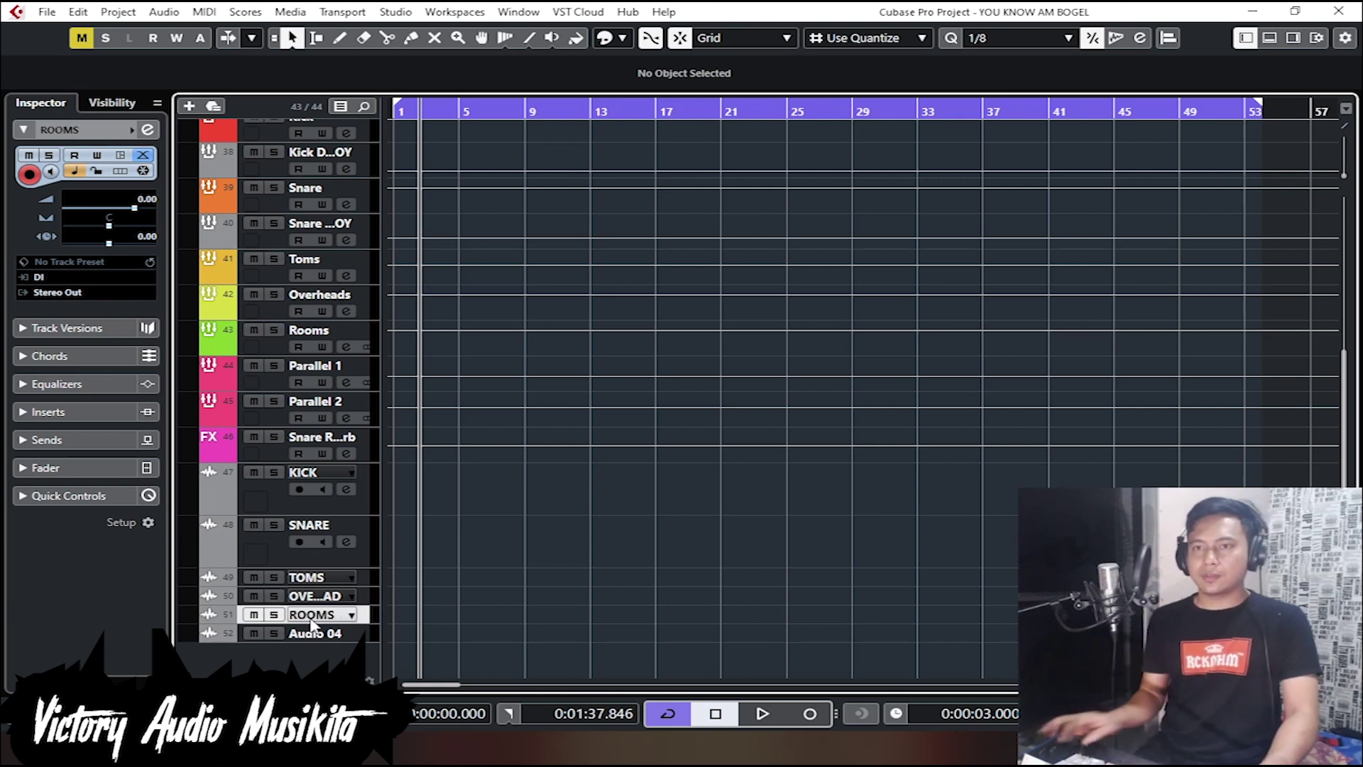
double_click(305, 634)
text(ALLEL)
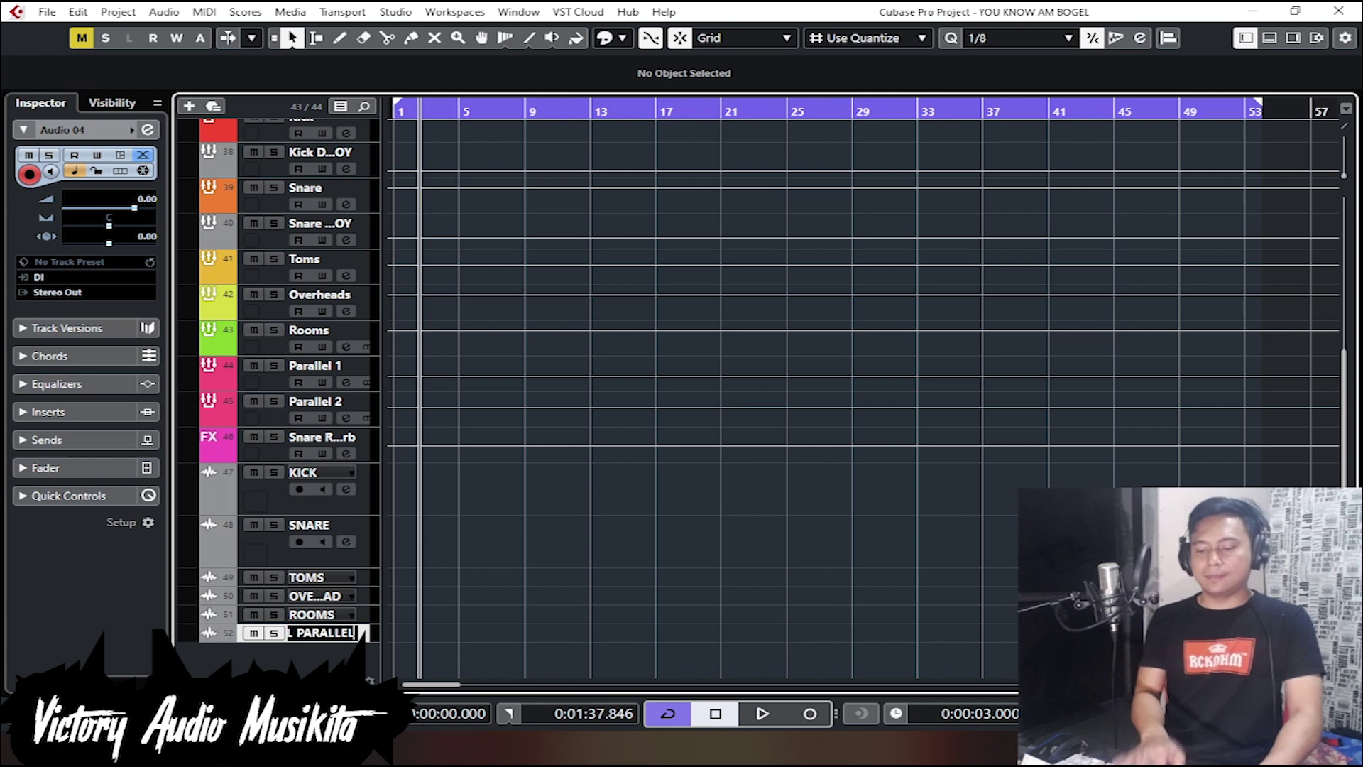
key(Return)
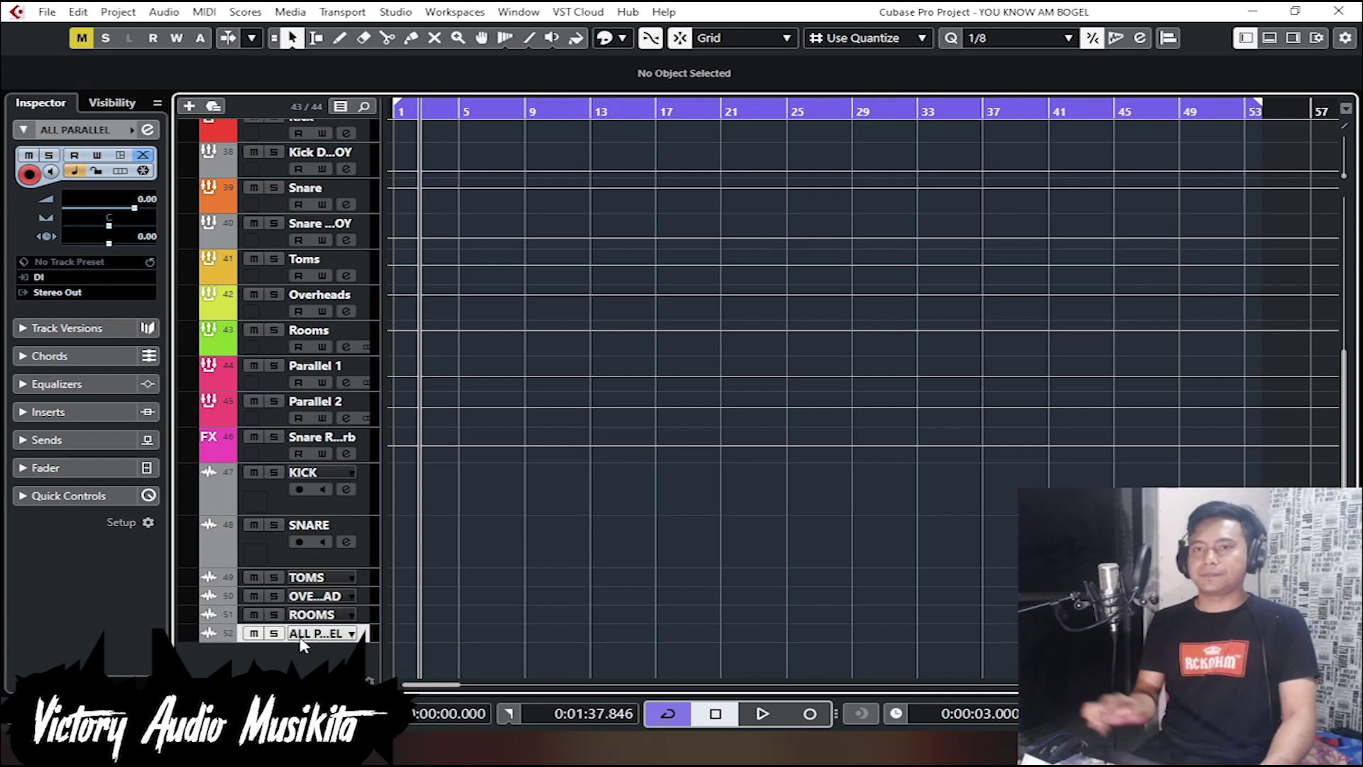
Step: Increase the height of the four stereo audio tracks from TOMS to ALL PARALLEL together
click(331, 579)
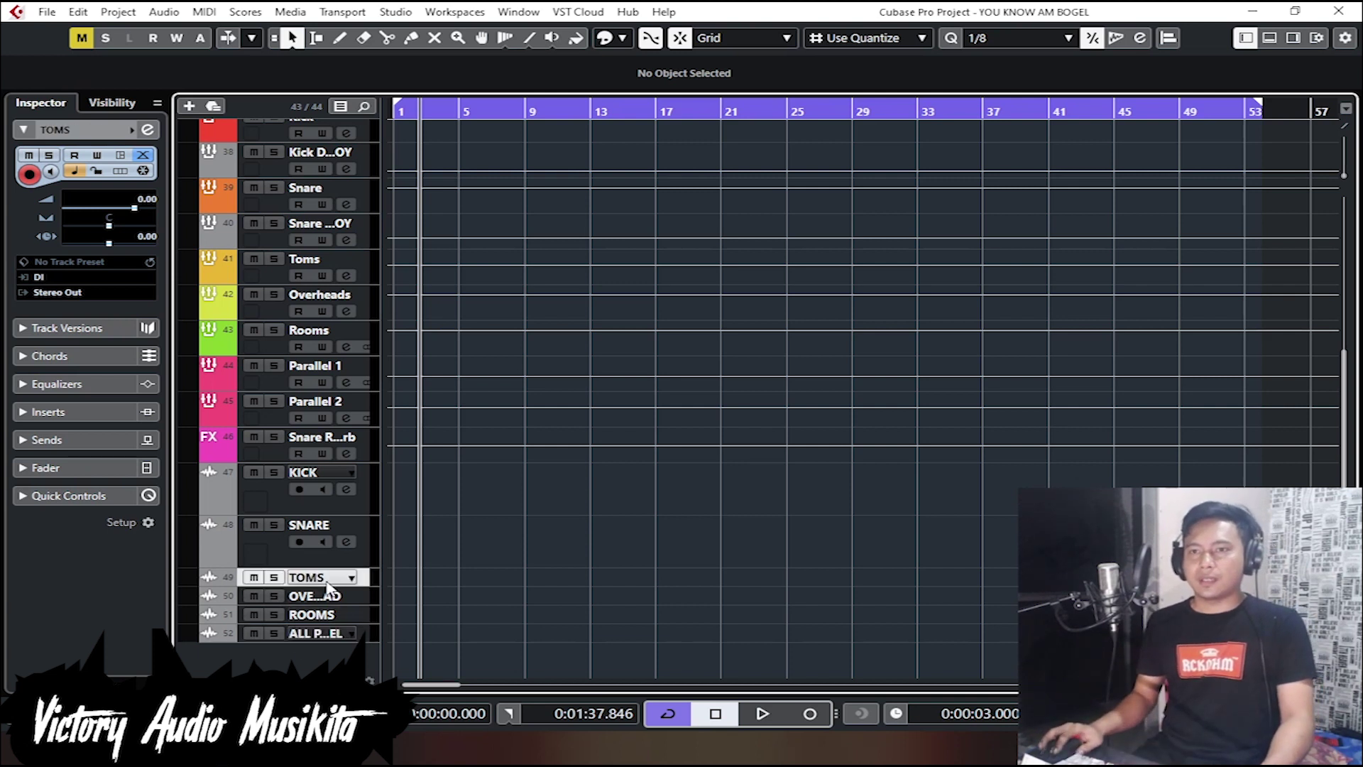
click(302, 639)
shift+click(307, 584)
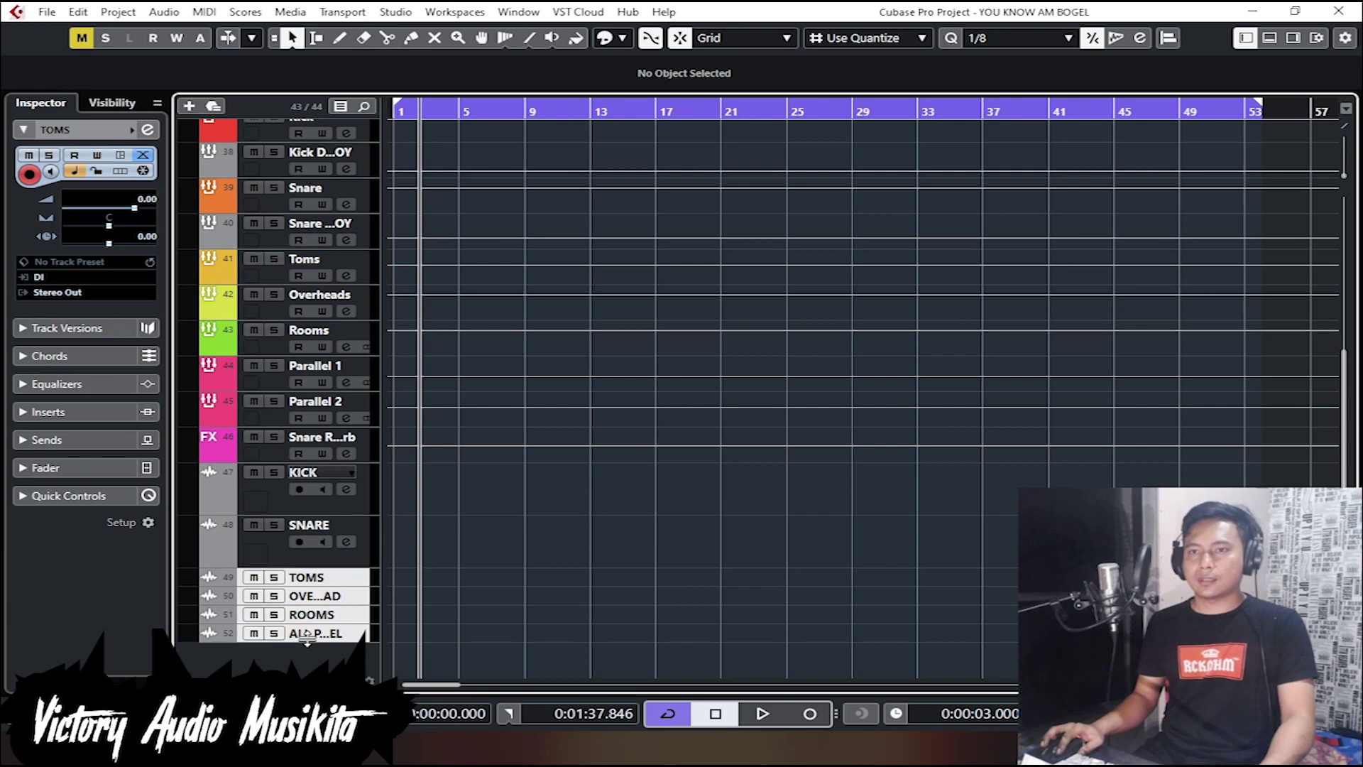
drag(307, 642, 307, 673)
scroll(544, 543, down, 3)
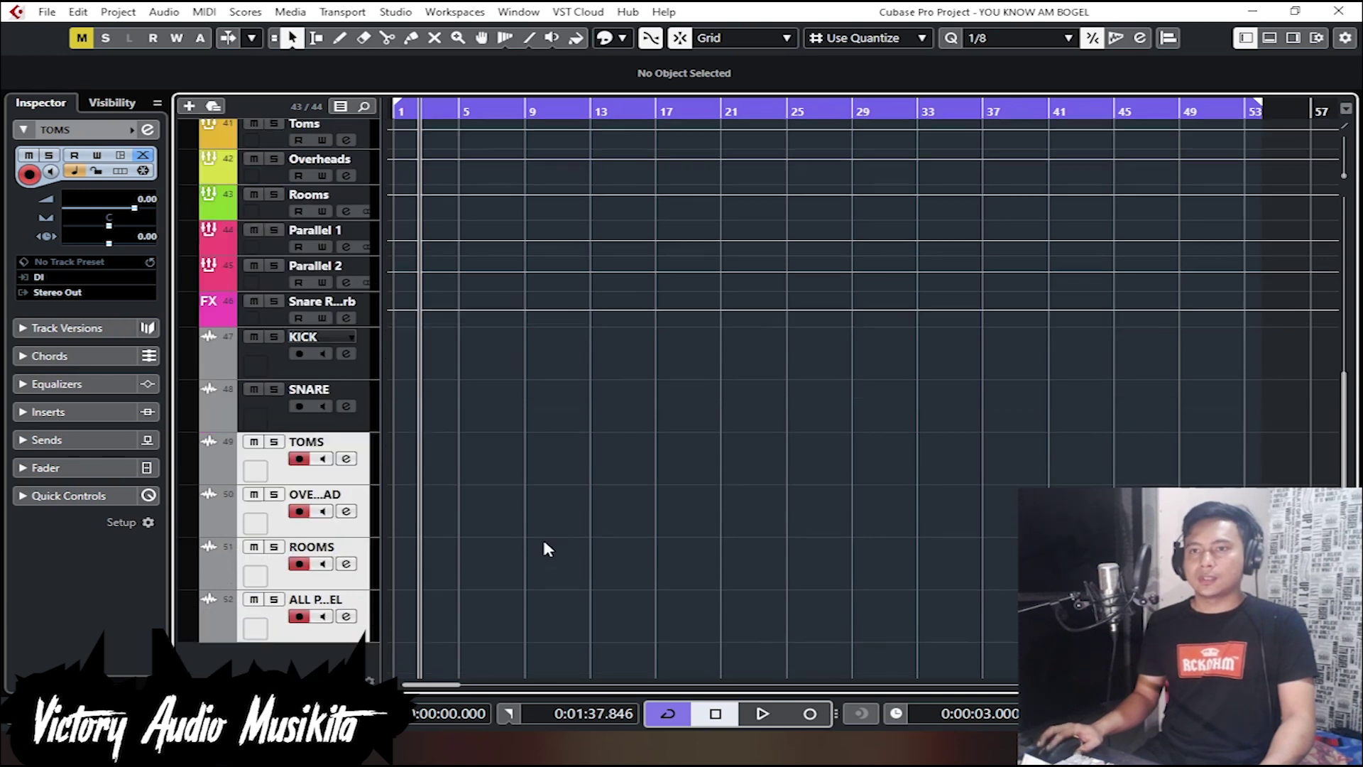
Step: Set the input routing of the KICK audio track to the KICK output bus
click(325, 367)
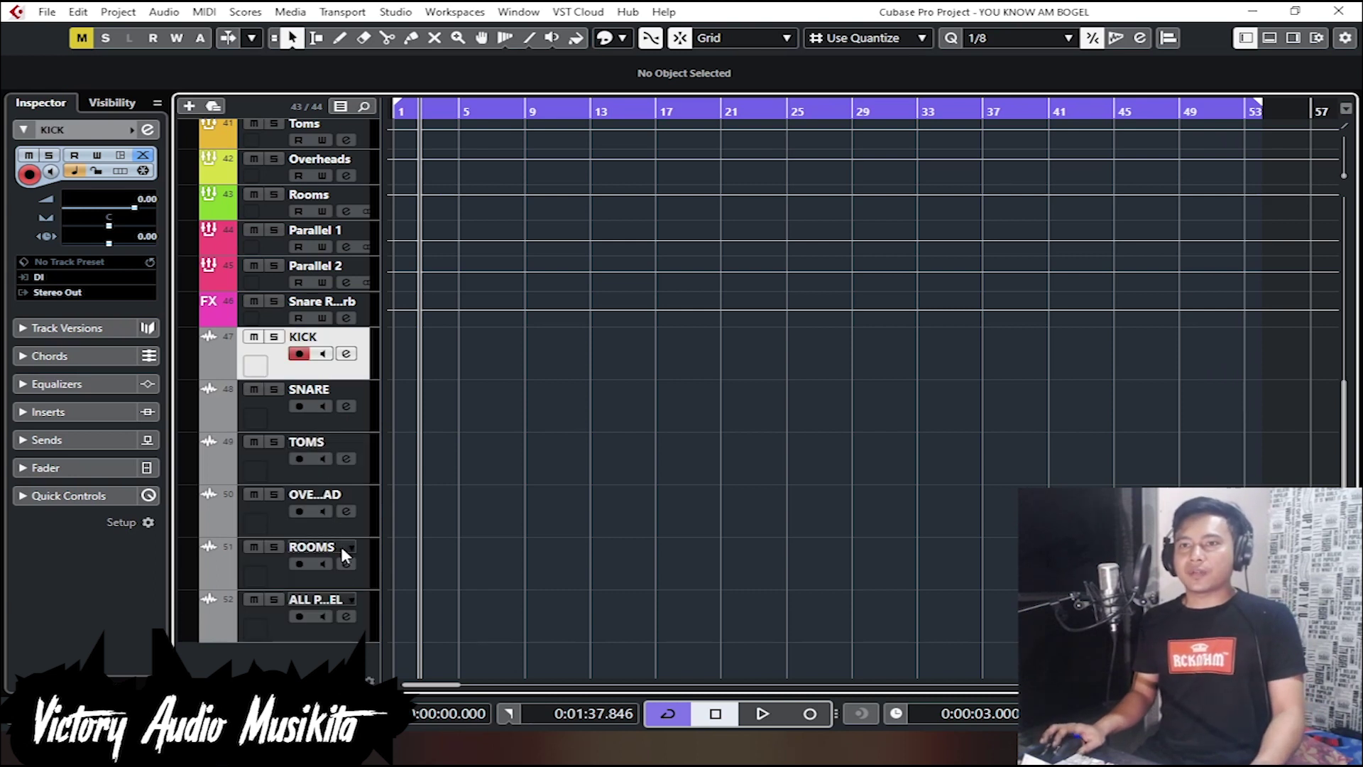
scroll(577, 545, up, 4)
scroll(432, 514, down, 3)
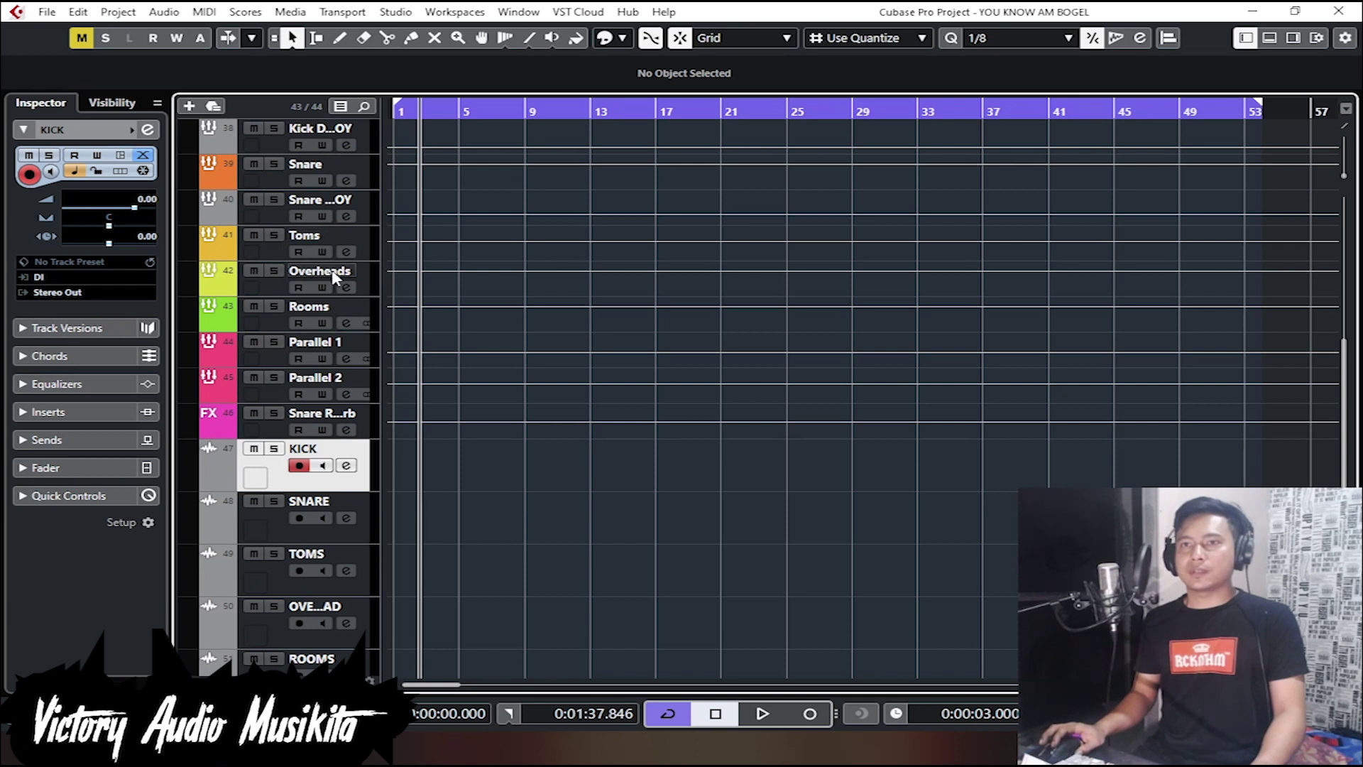
scroll(497, 466, down, 3)
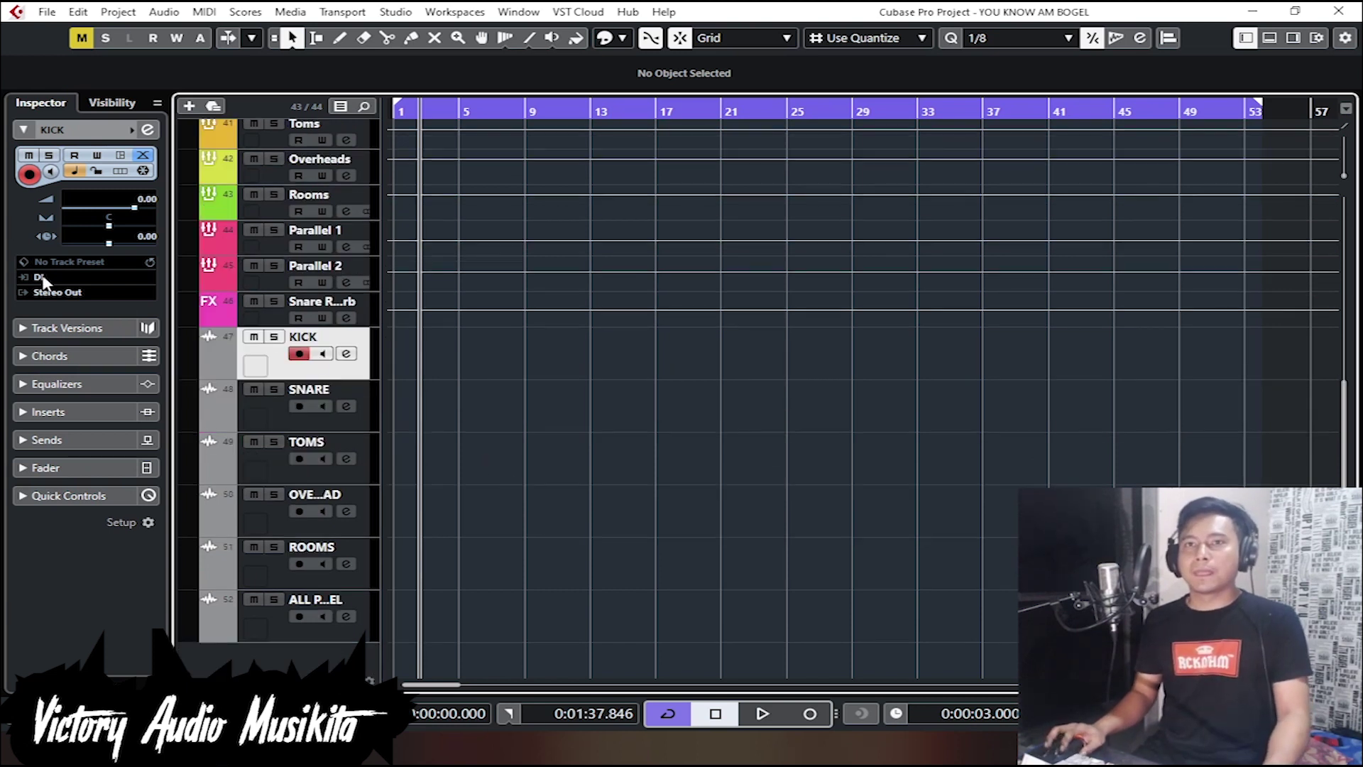
click(92, 276)
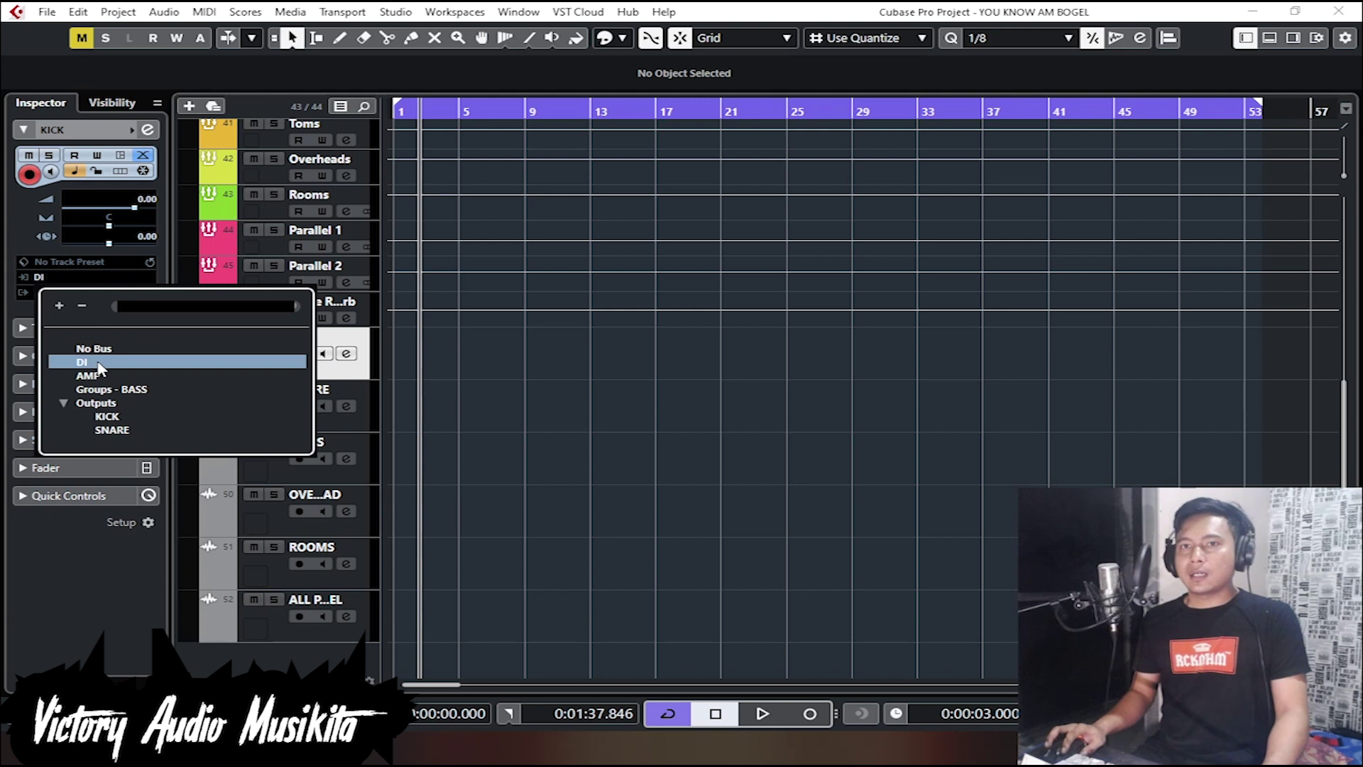
click(520, 368)
click(77, 279)
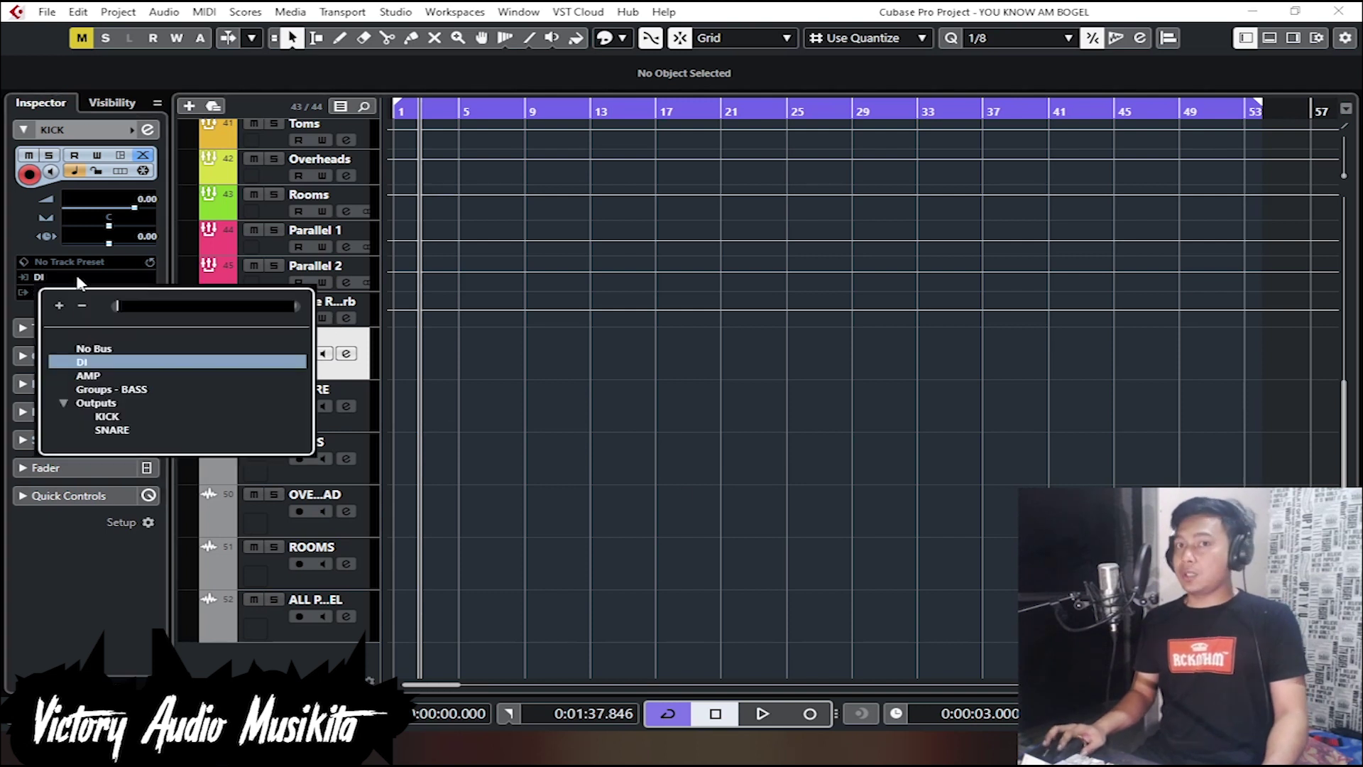
click(121, 417)
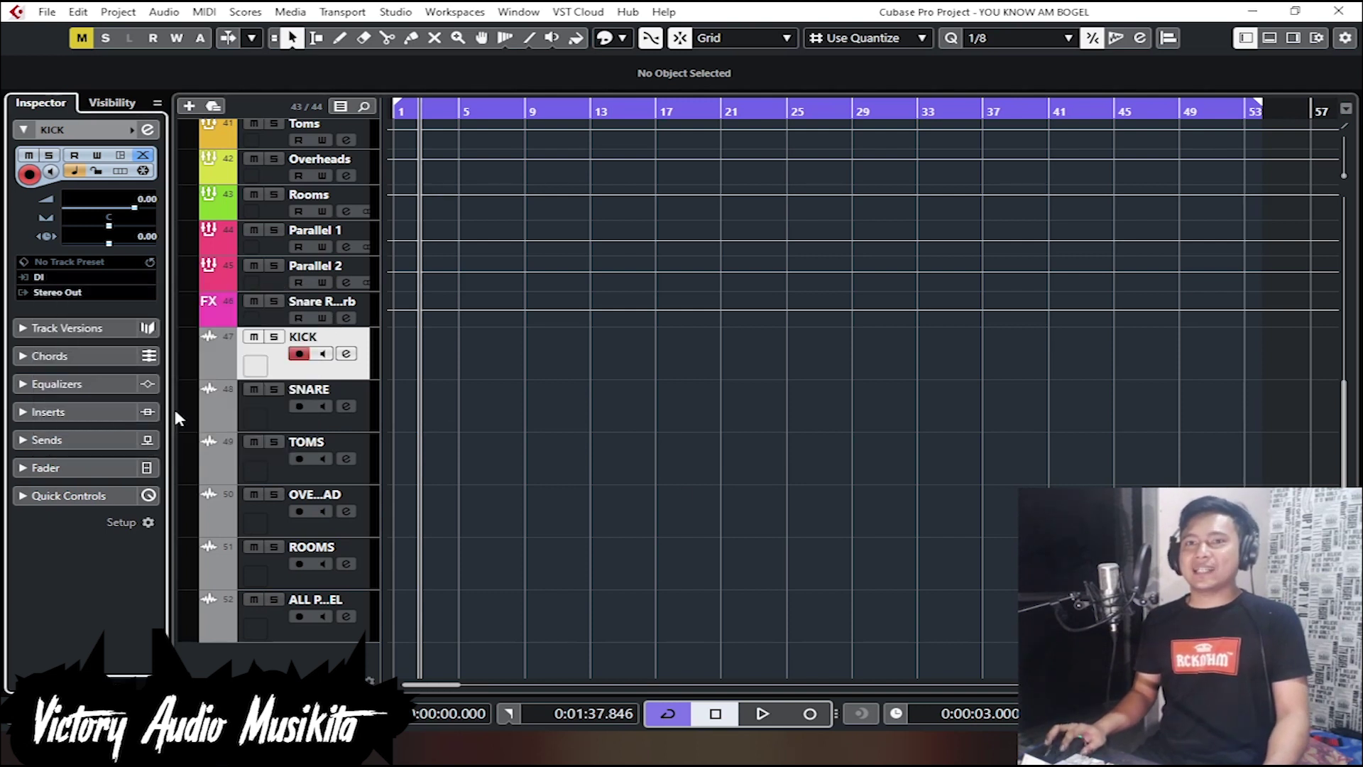
Step: Set the input routing of the SNARE audio track to the SNARE output bus
click(271, 416)
click(54, 280)
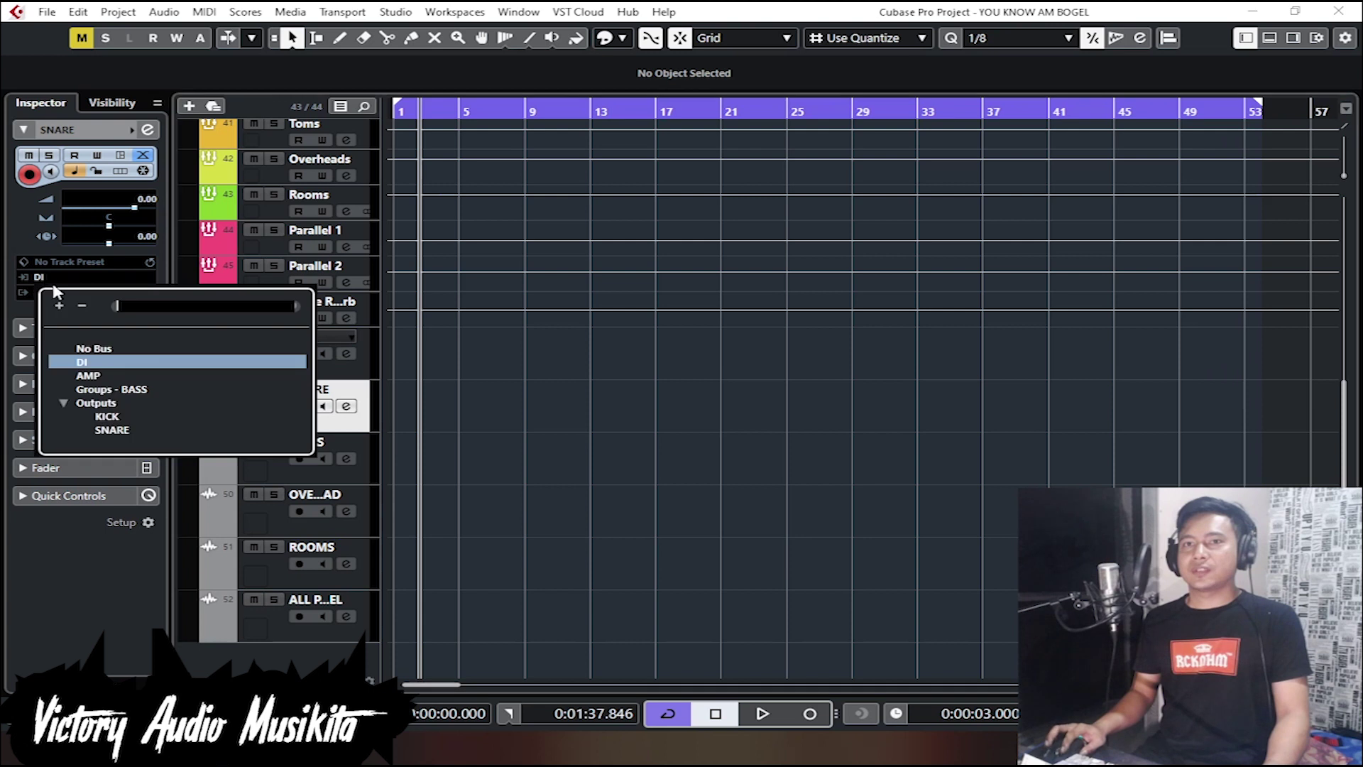
click(109, 430)
Step: Set the input routing of the TOMS audio track to the TOMS output bus
click(287, 452)
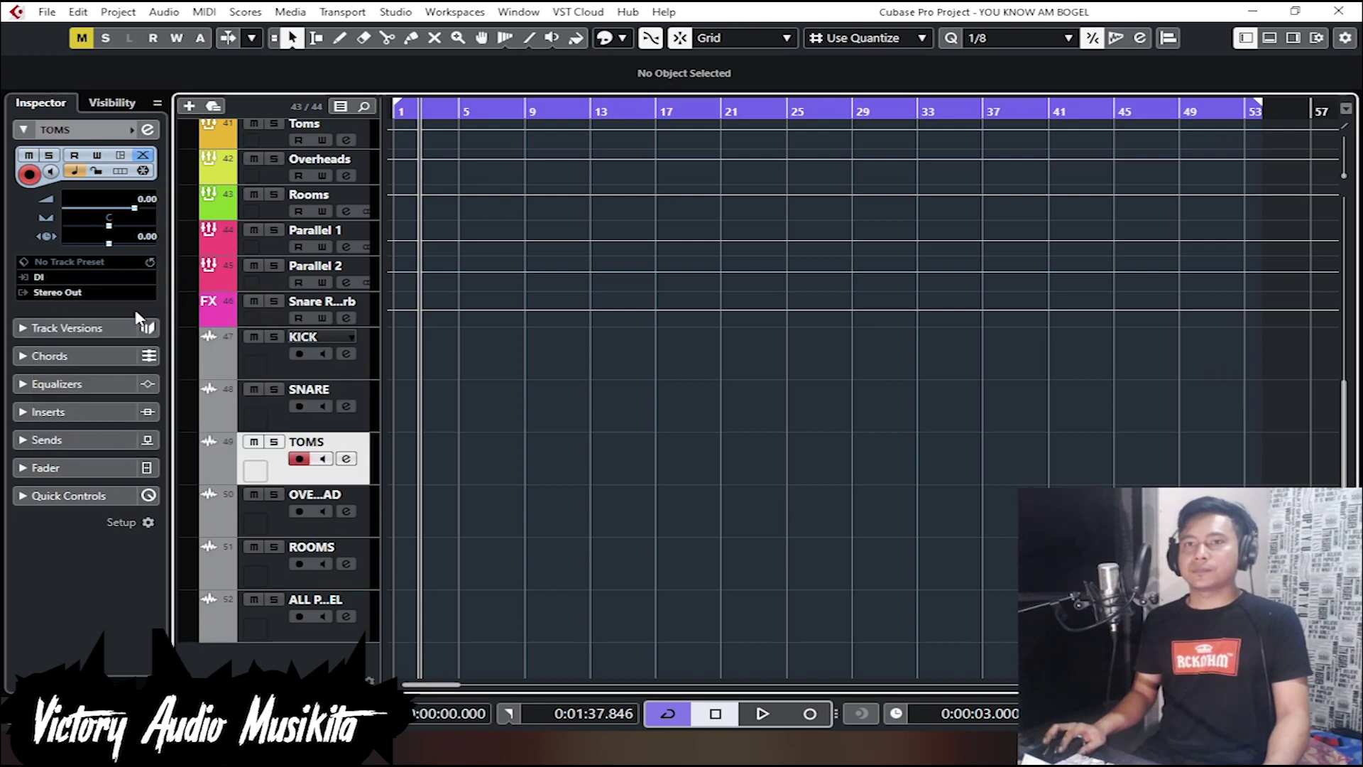
click(68, 279)
click(63, 416)
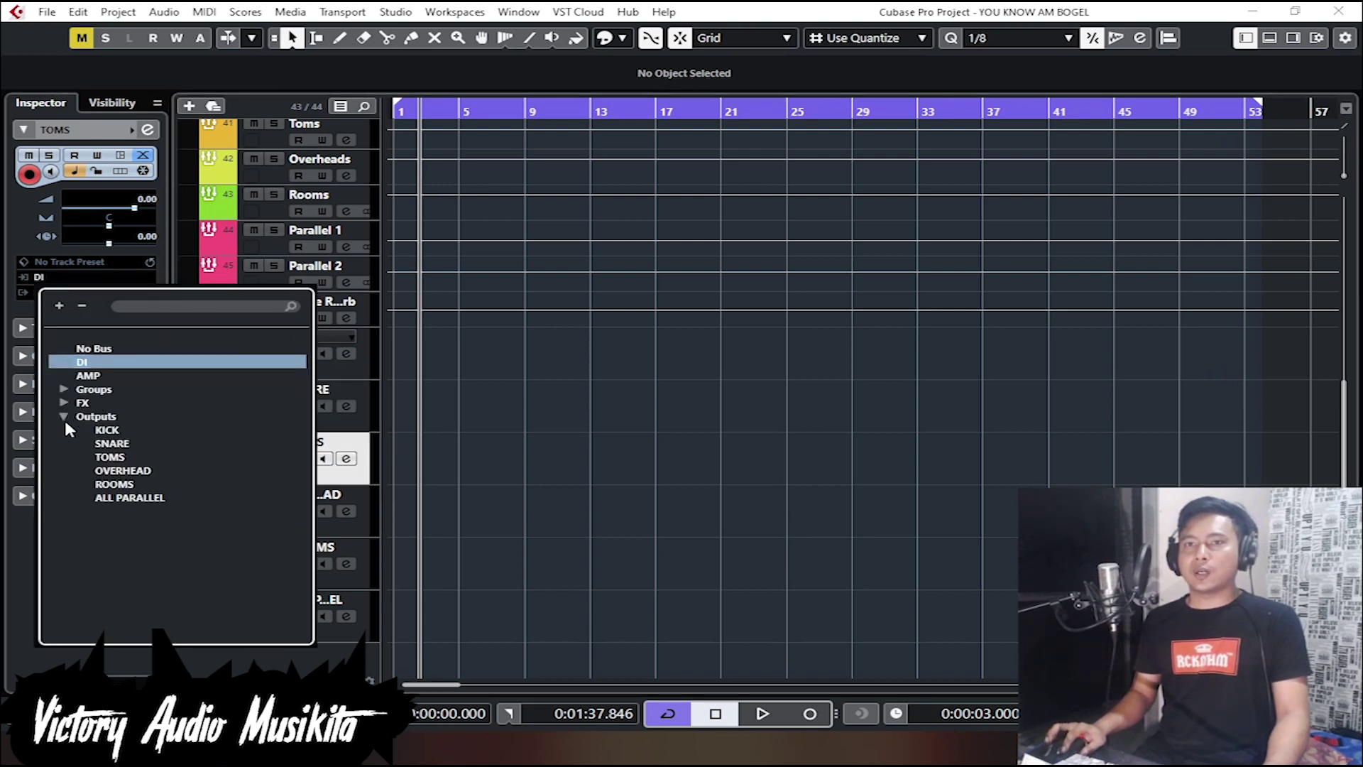
click(113, 458)
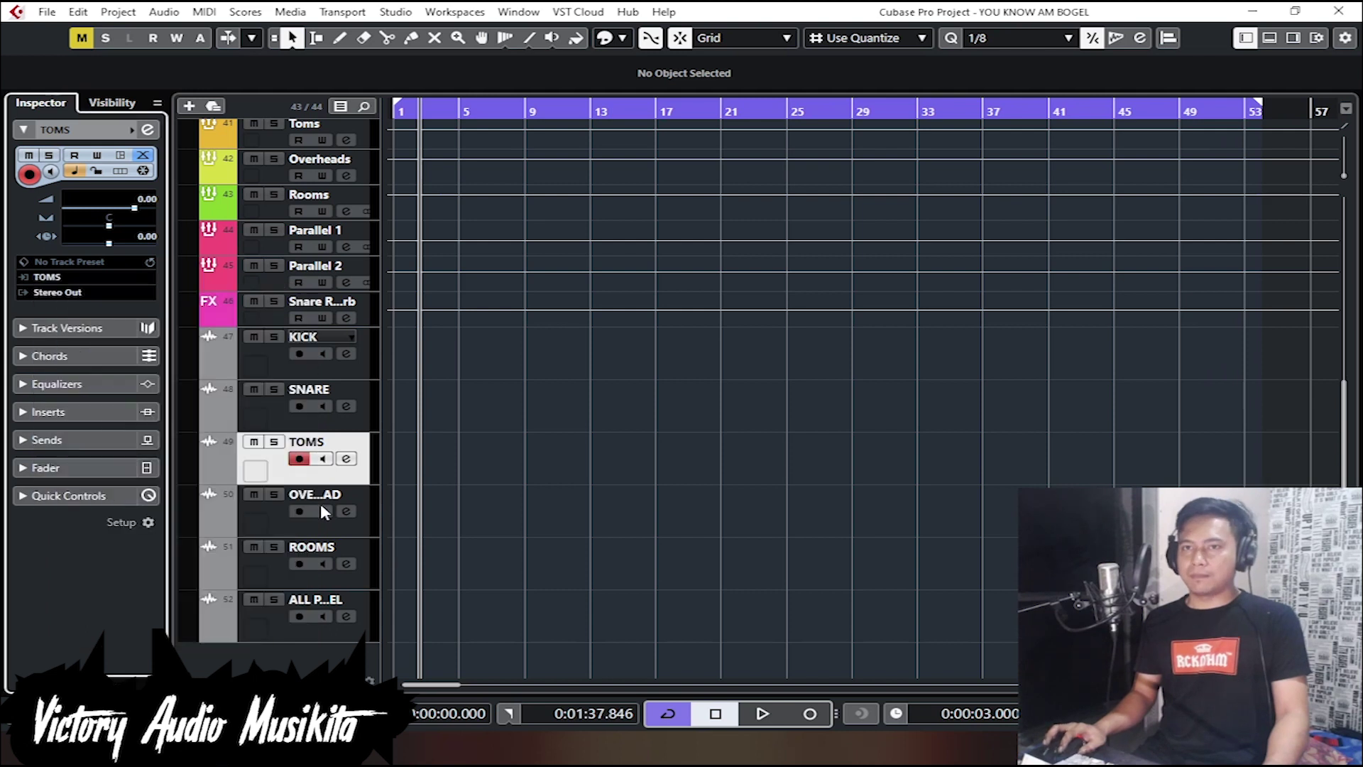
Step: Set the input routing of the OVERHEAD audio track to the OVERHEAD output bus
click(278, 522)
click(63, 278)
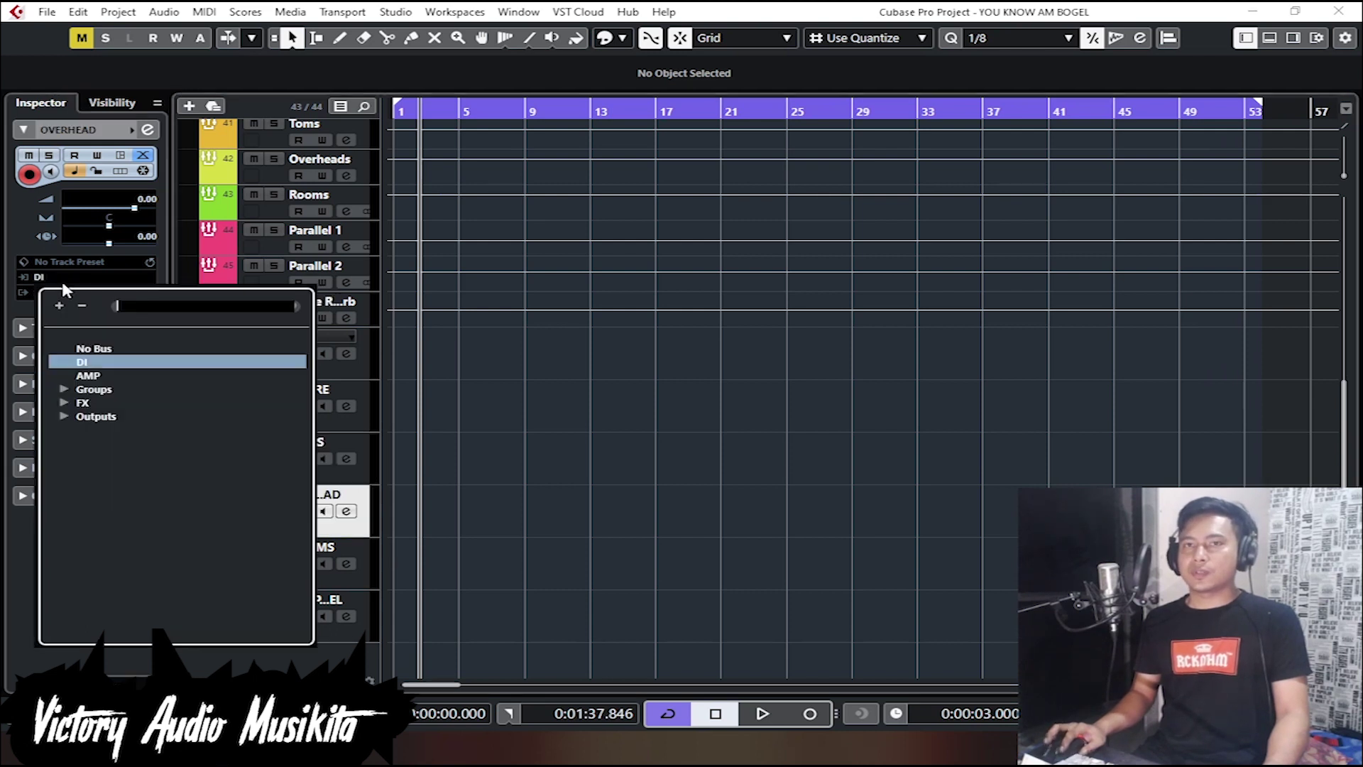
click(64, 416)
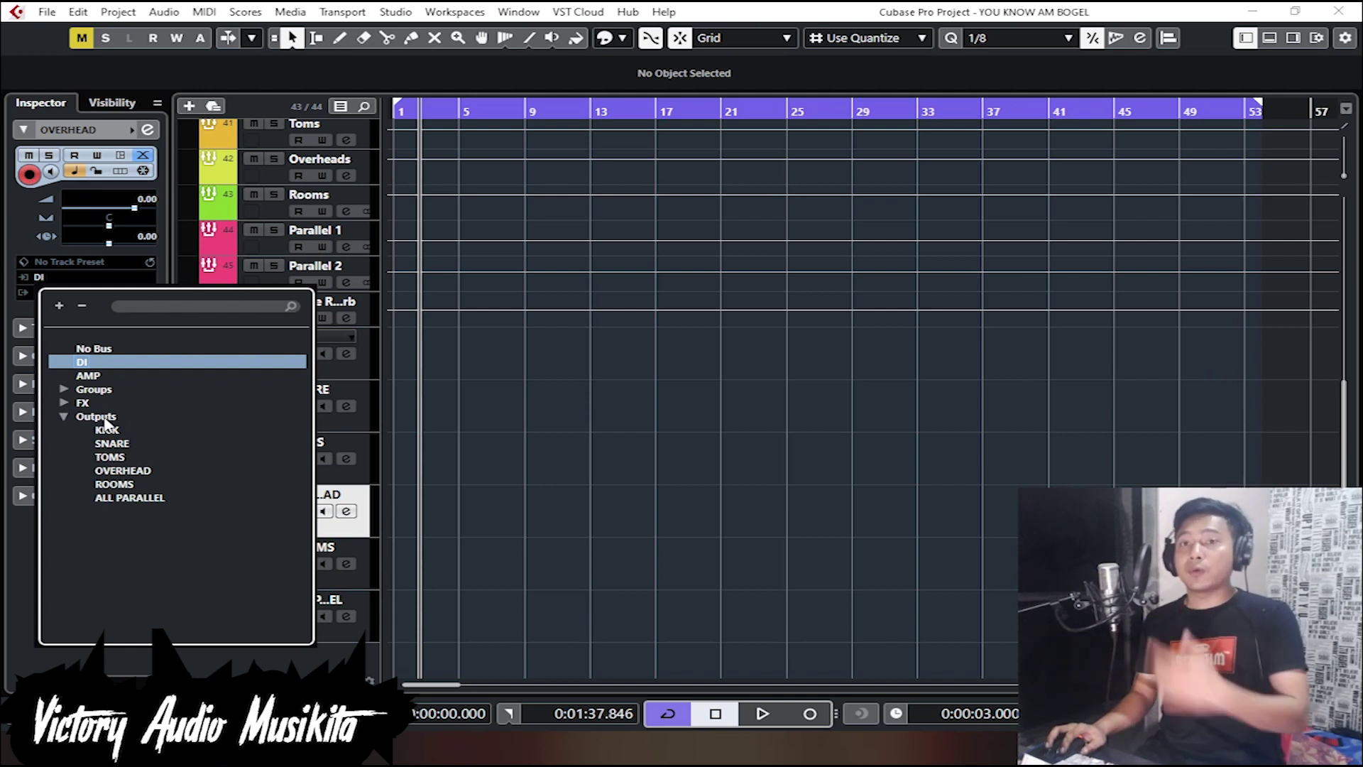
click(114, 484)
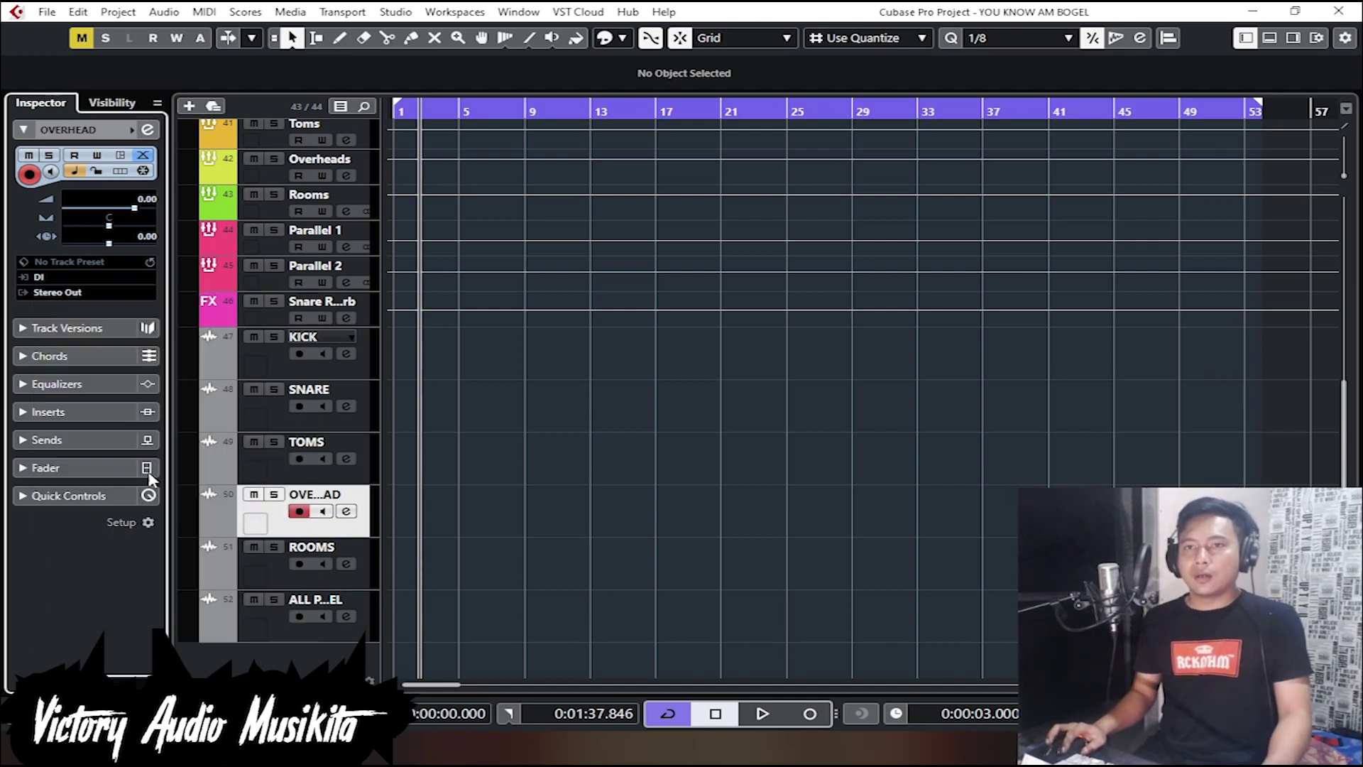
Step: Set the input routing of the ROOMS audio track to the ROOMS output bus
click(284, 577)
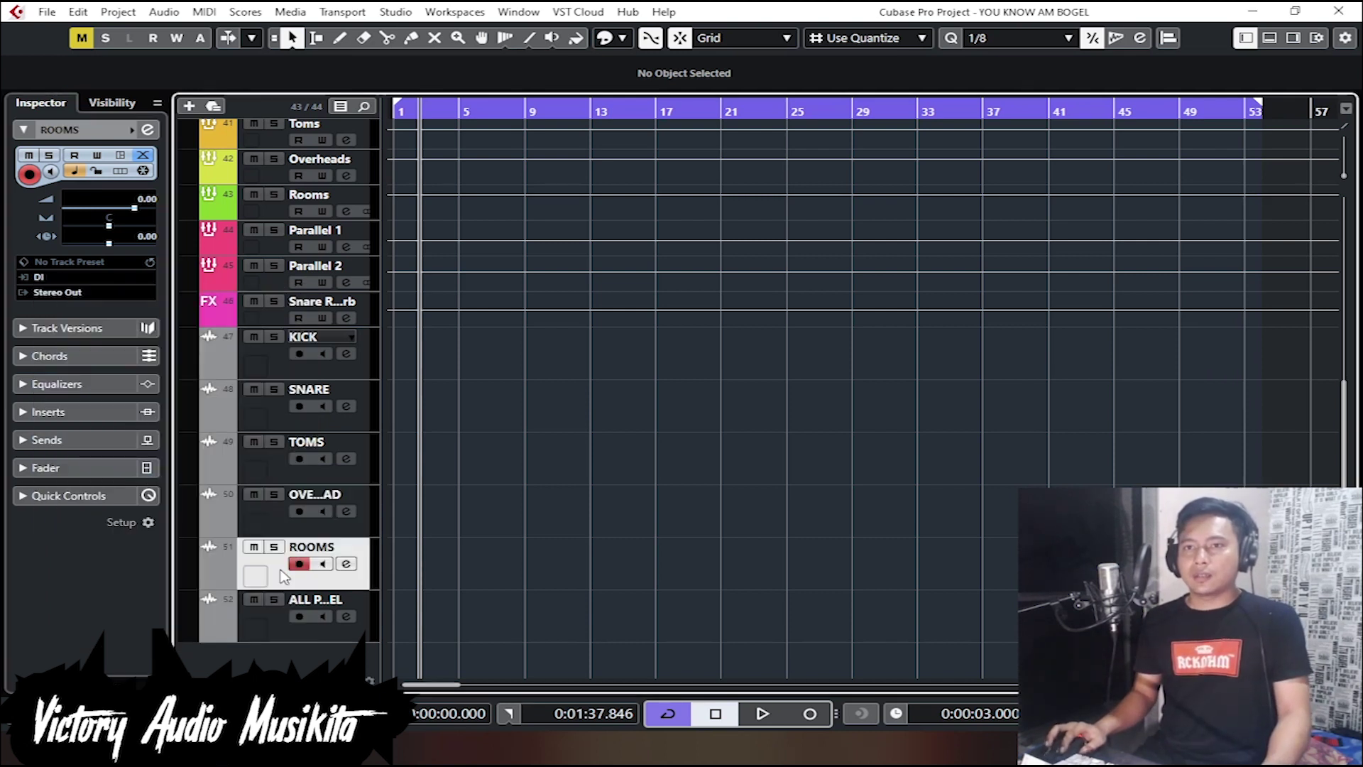
click(47, 295)
click(43, 279)
click(64, 417)
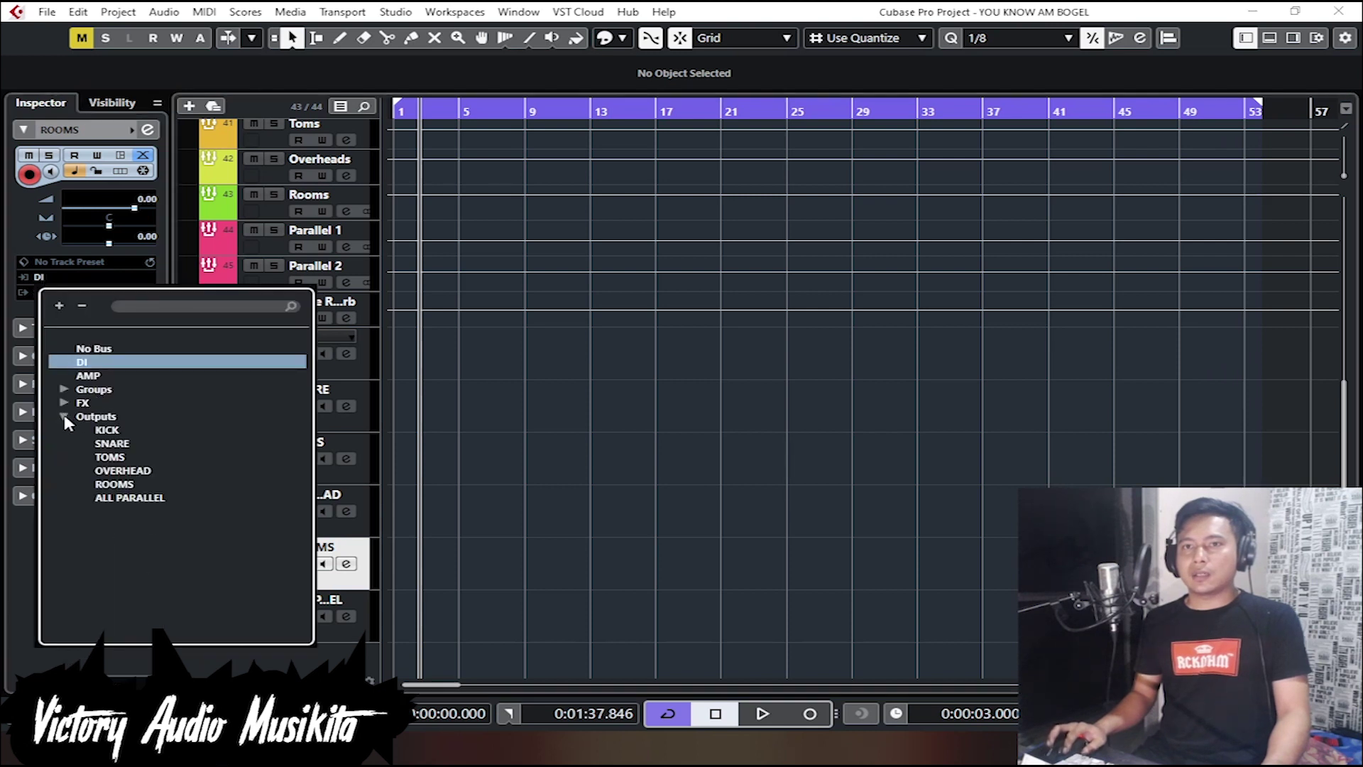
click(108, 485)
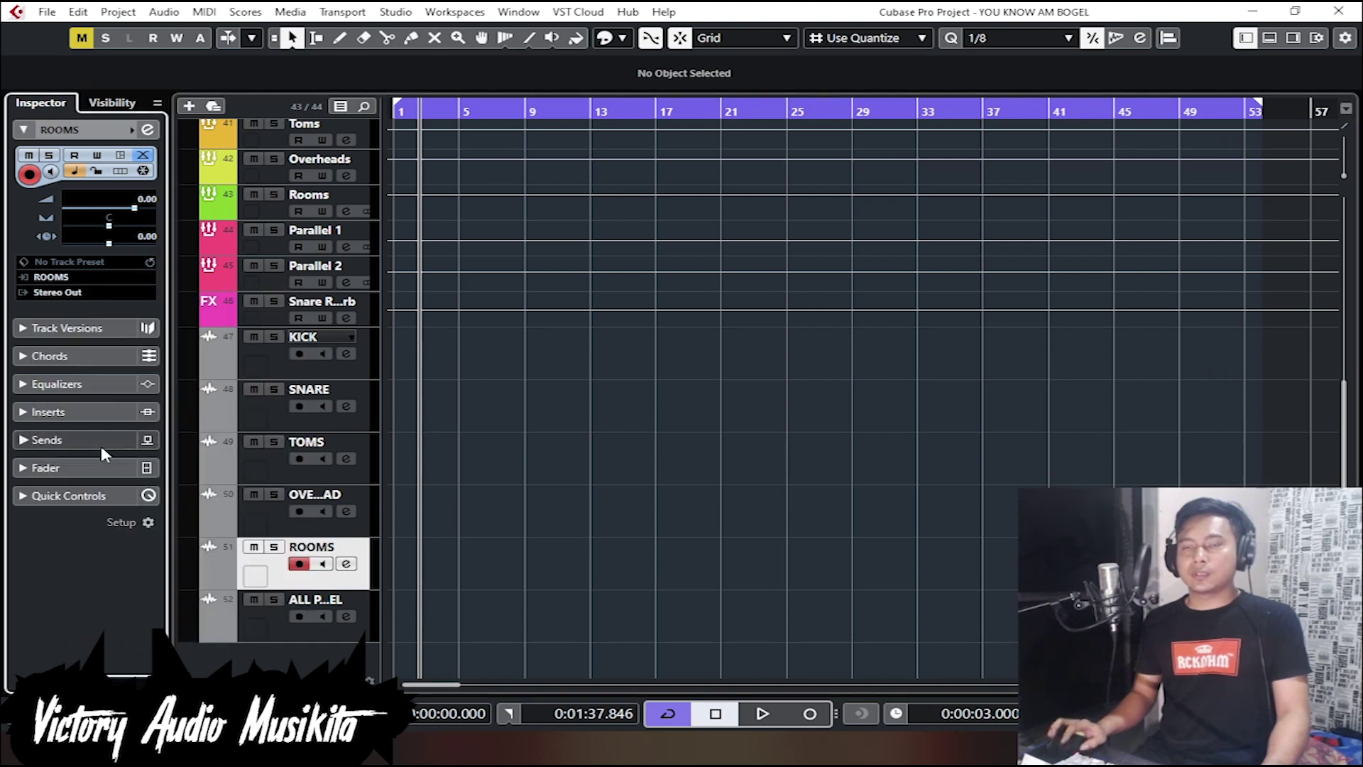
Step: Set the input routing of the ALL PARALLEL audio track to the ALL PARALLEL output bus
click(270, 625)
click(49, 278)
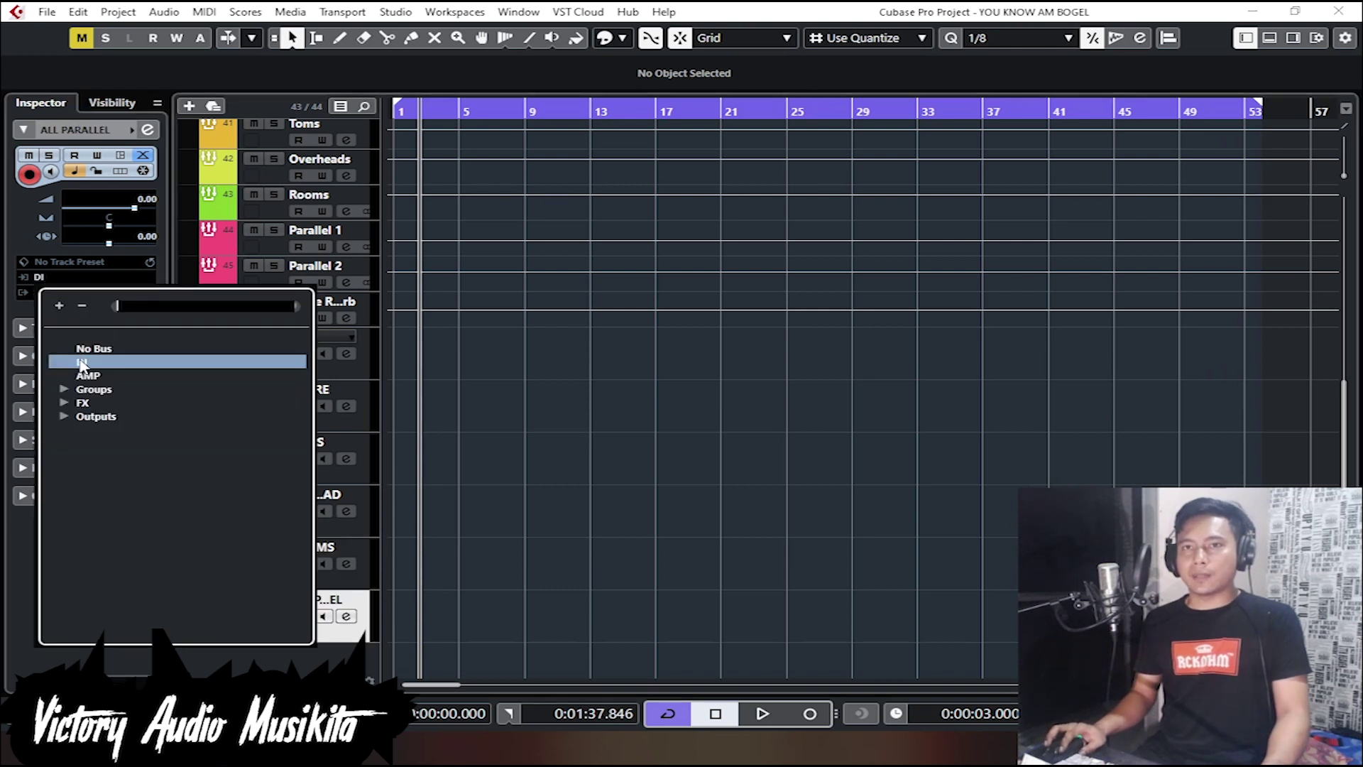
click(63, 416)
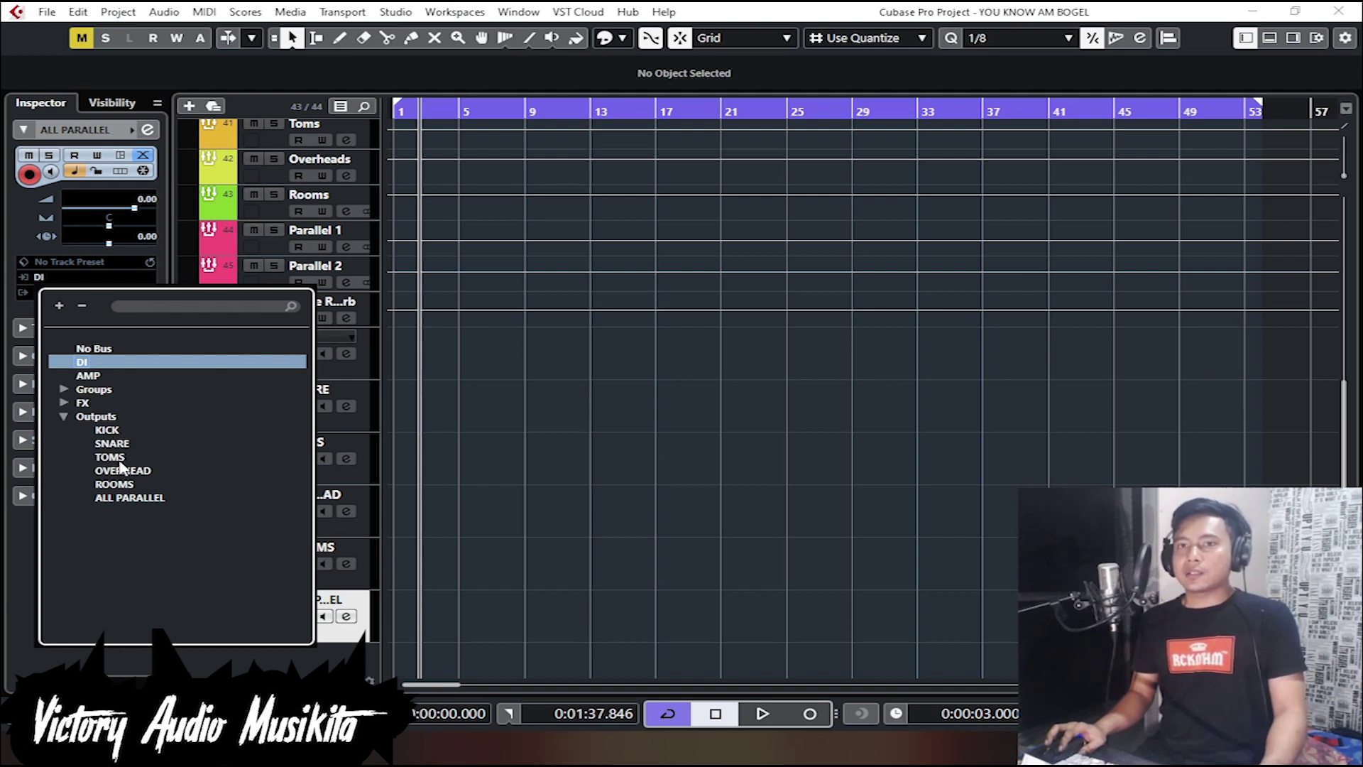
click(119, 498)
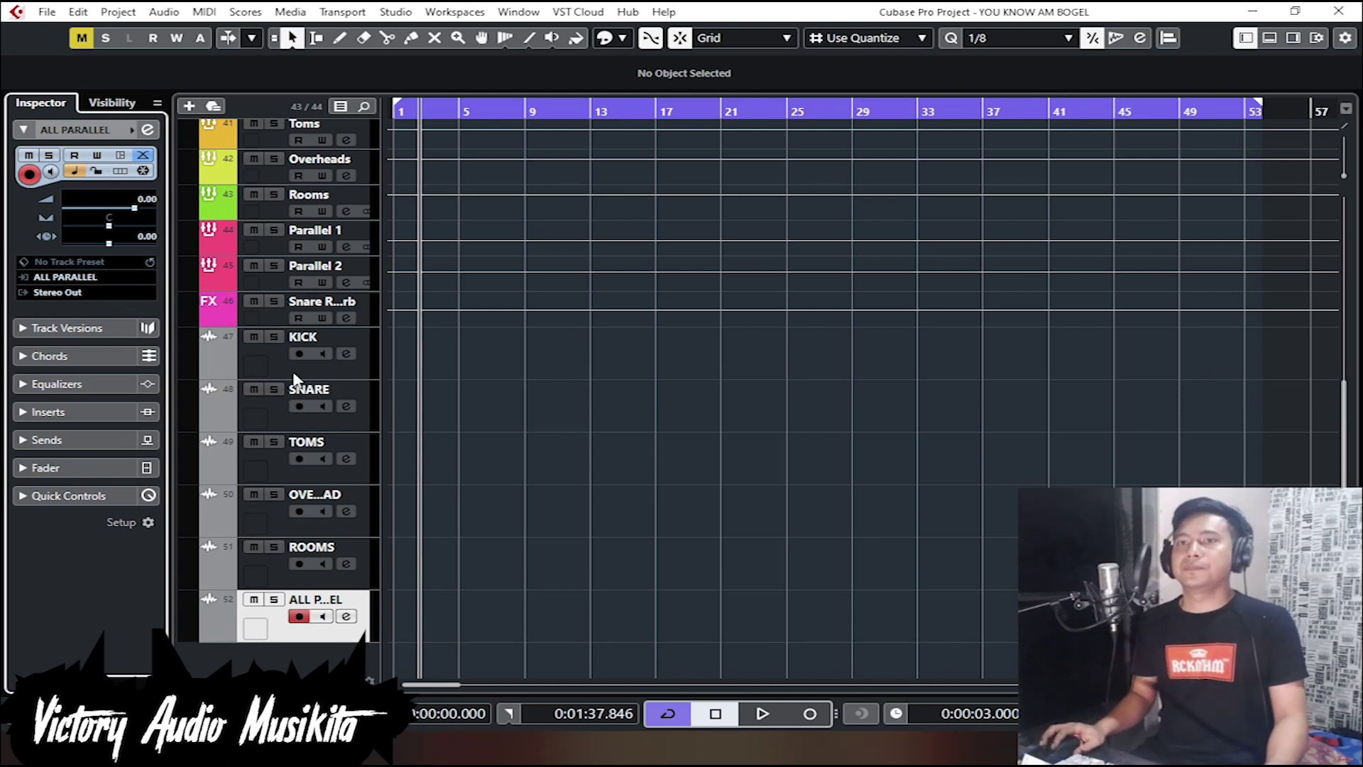
Step: Check the input routing of each new audio track from KICK through ALL PARALLEL
click(291, 388)
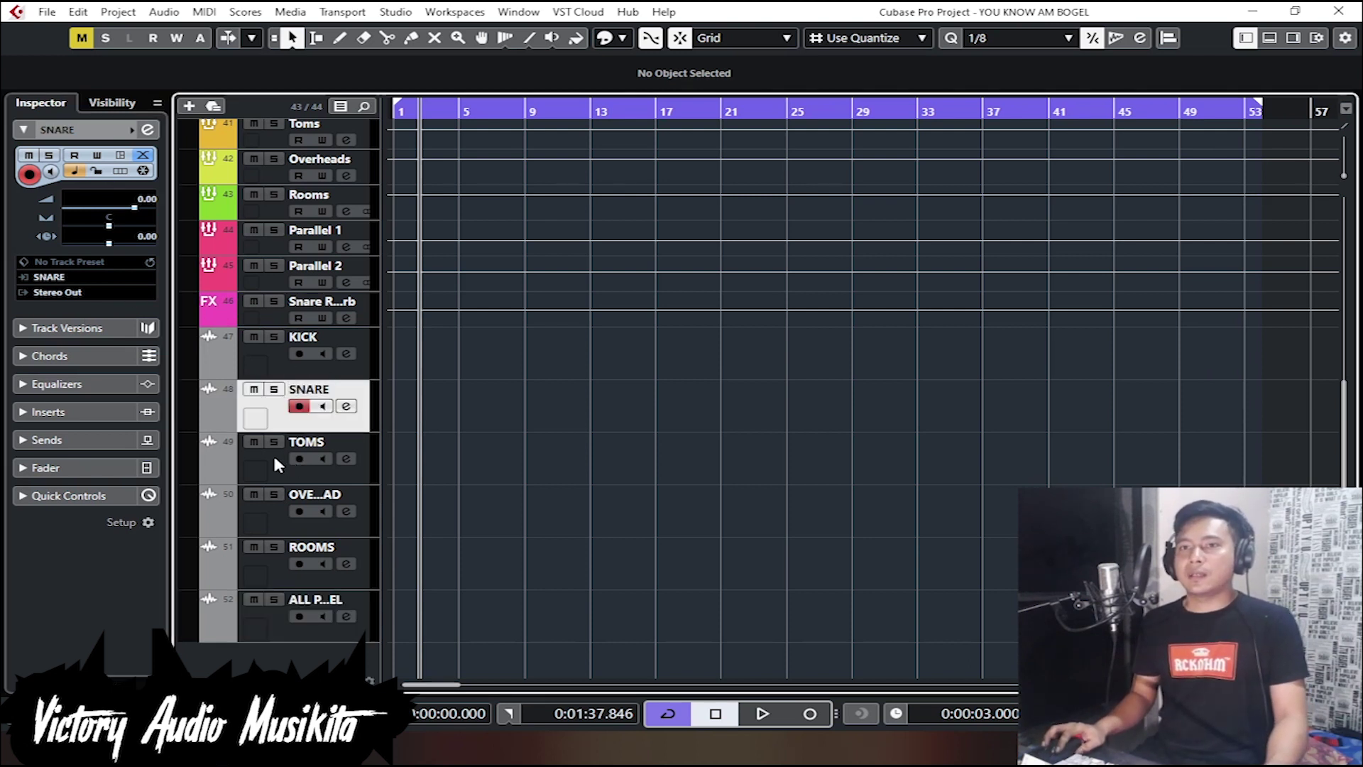
click(282, 366)
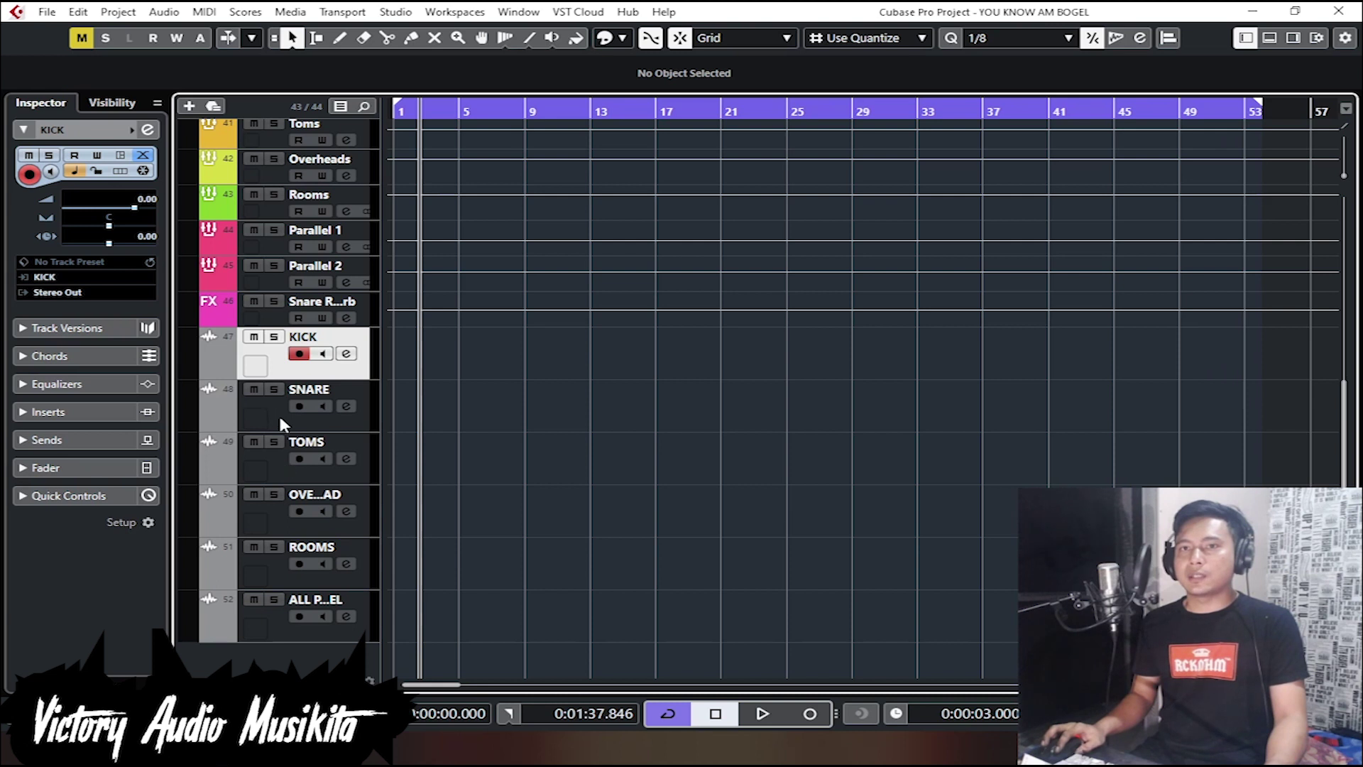
click(280, 420)
click(282, 476)
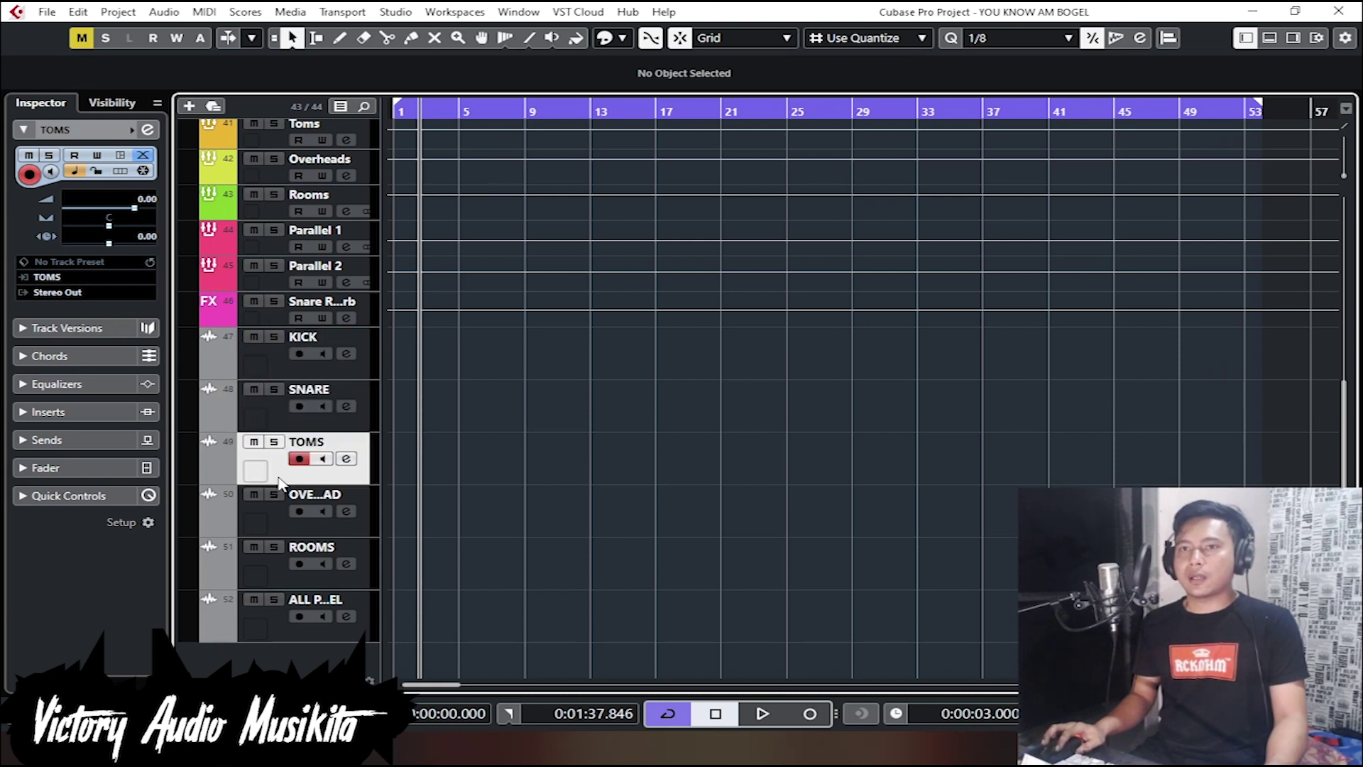
click(276, 520)
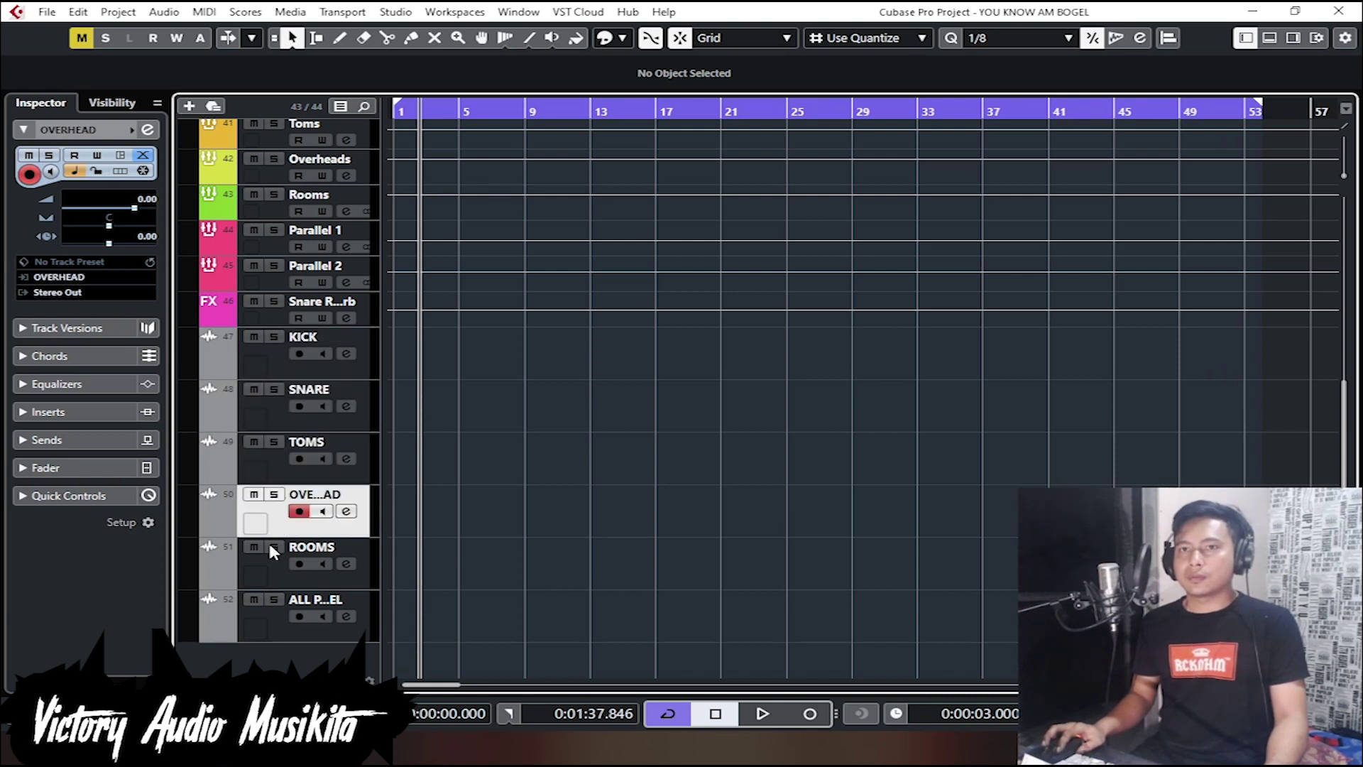
click(281, 573)
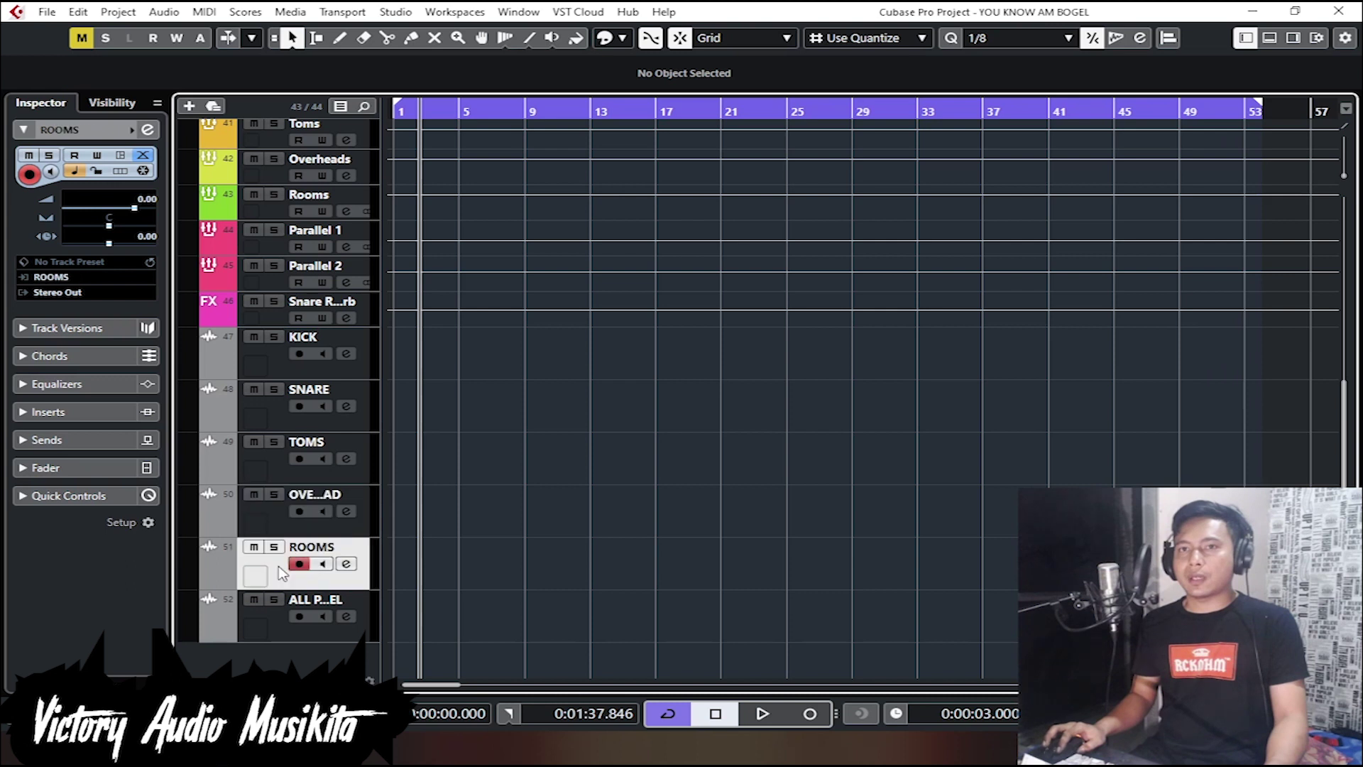
click(271, 623)
scroll(486, 514, up, 9)
scroll(490, 514, down, 9)
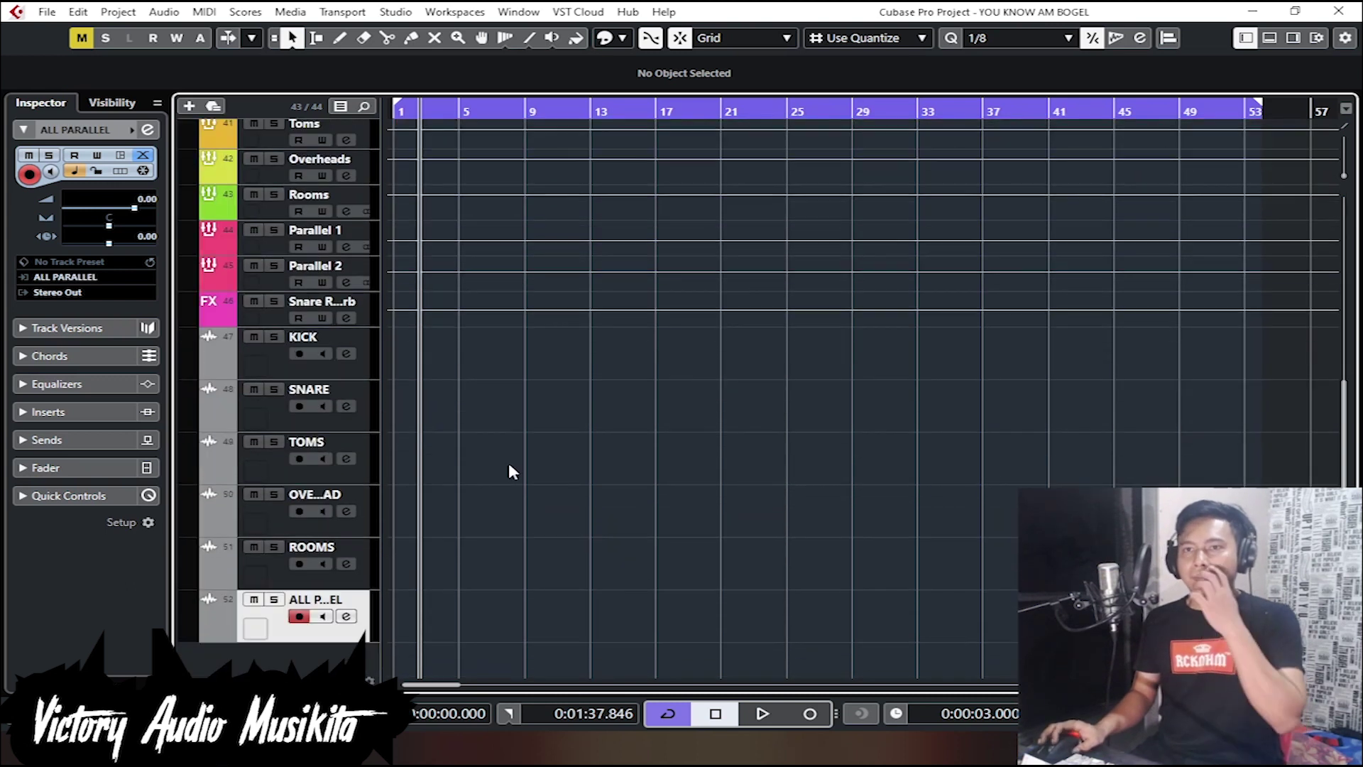
click(366, 365)
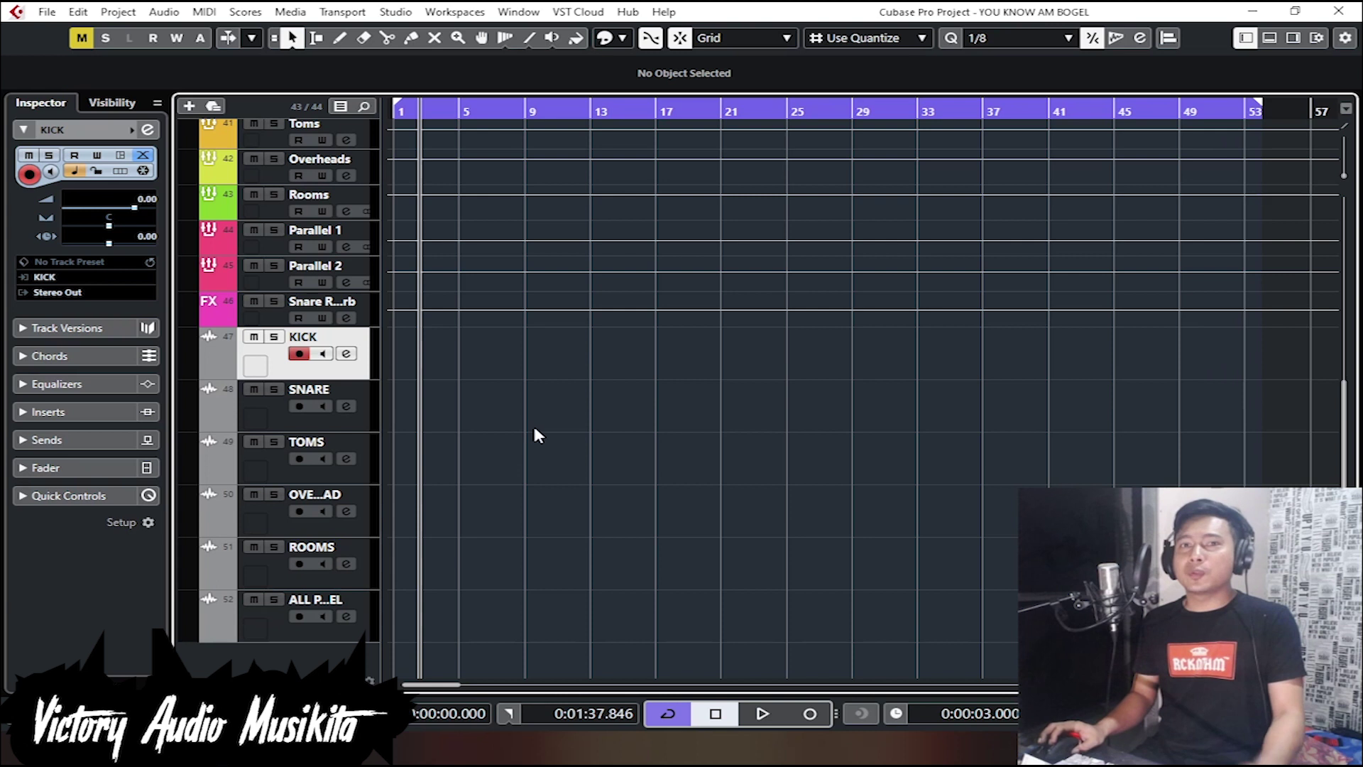
Step: Route the output of the Kick group track to the KICK bus
scroll(547, 427, up, 9)
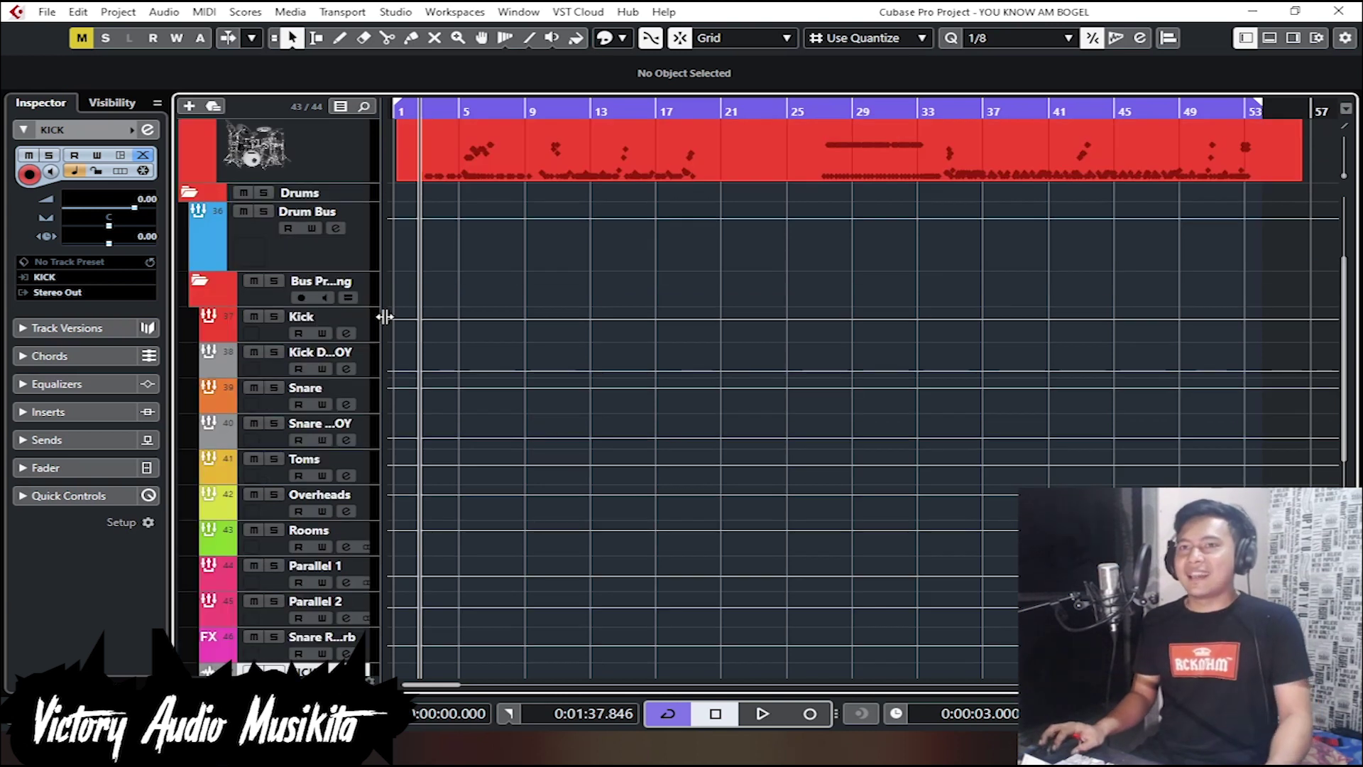
click(367, 324)
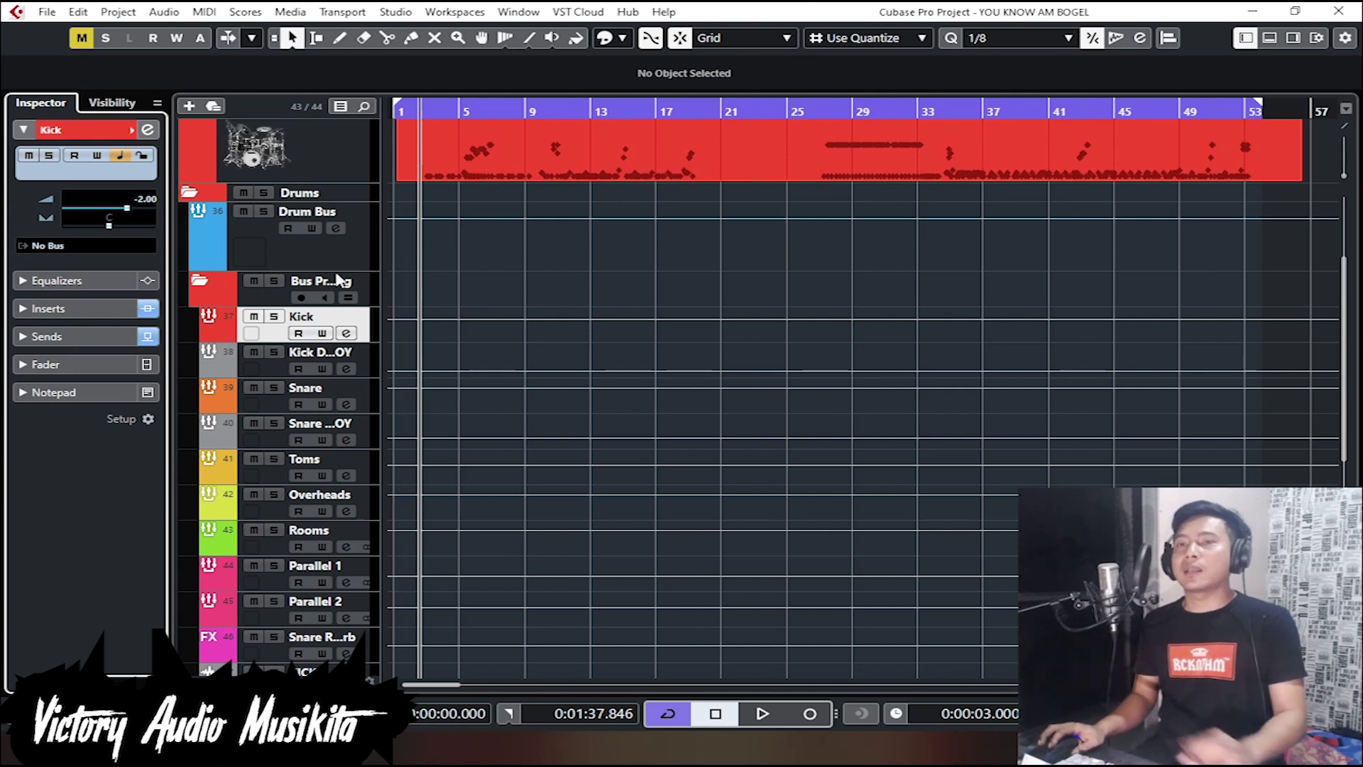
key(Down)
key(Up)
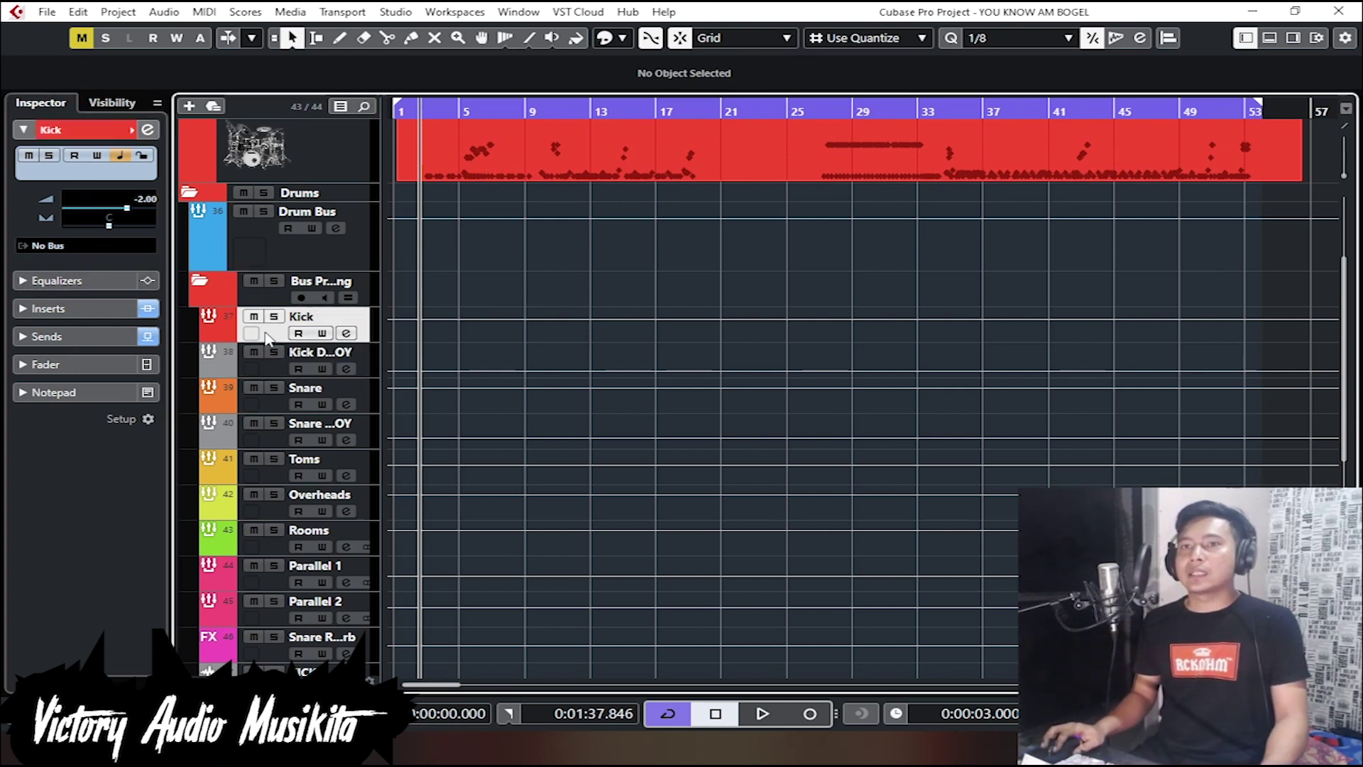
click(69, 242)
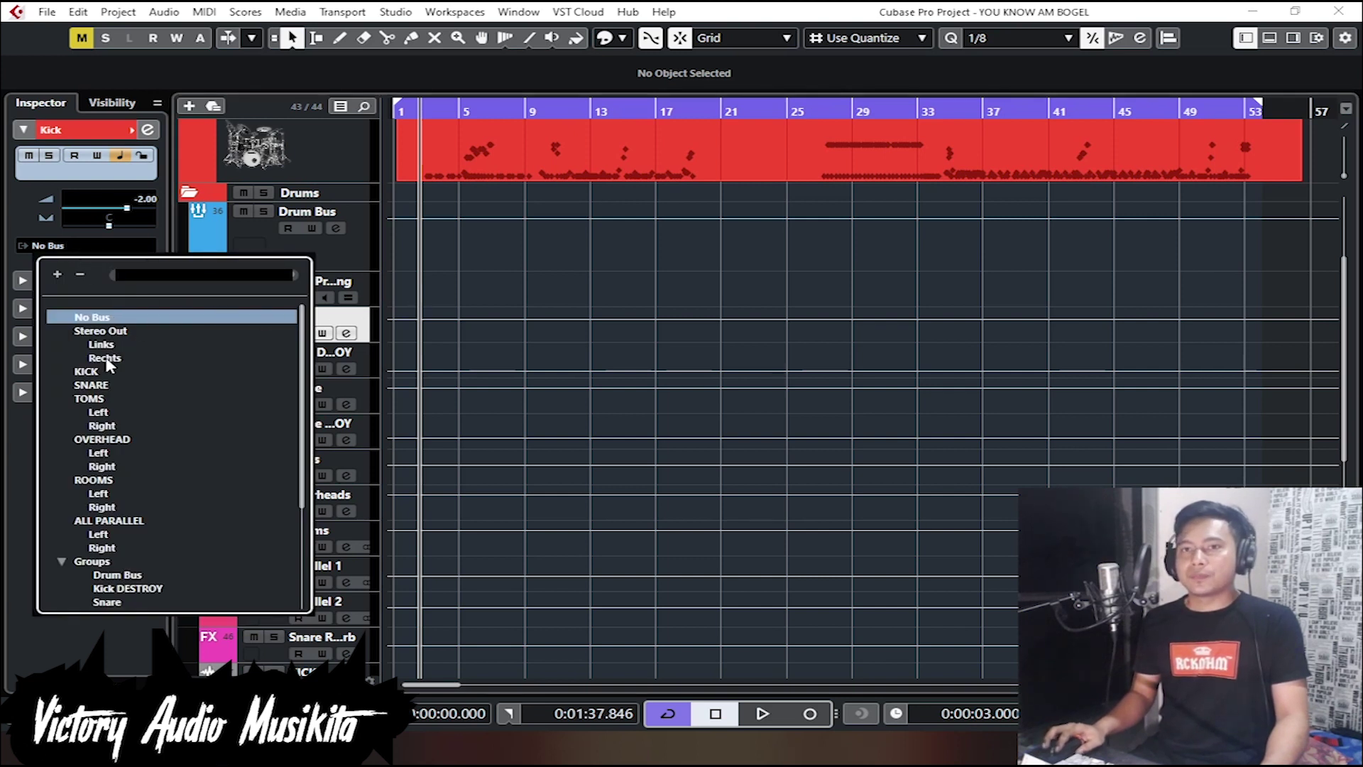
click(587, 267)
click(90, 247)
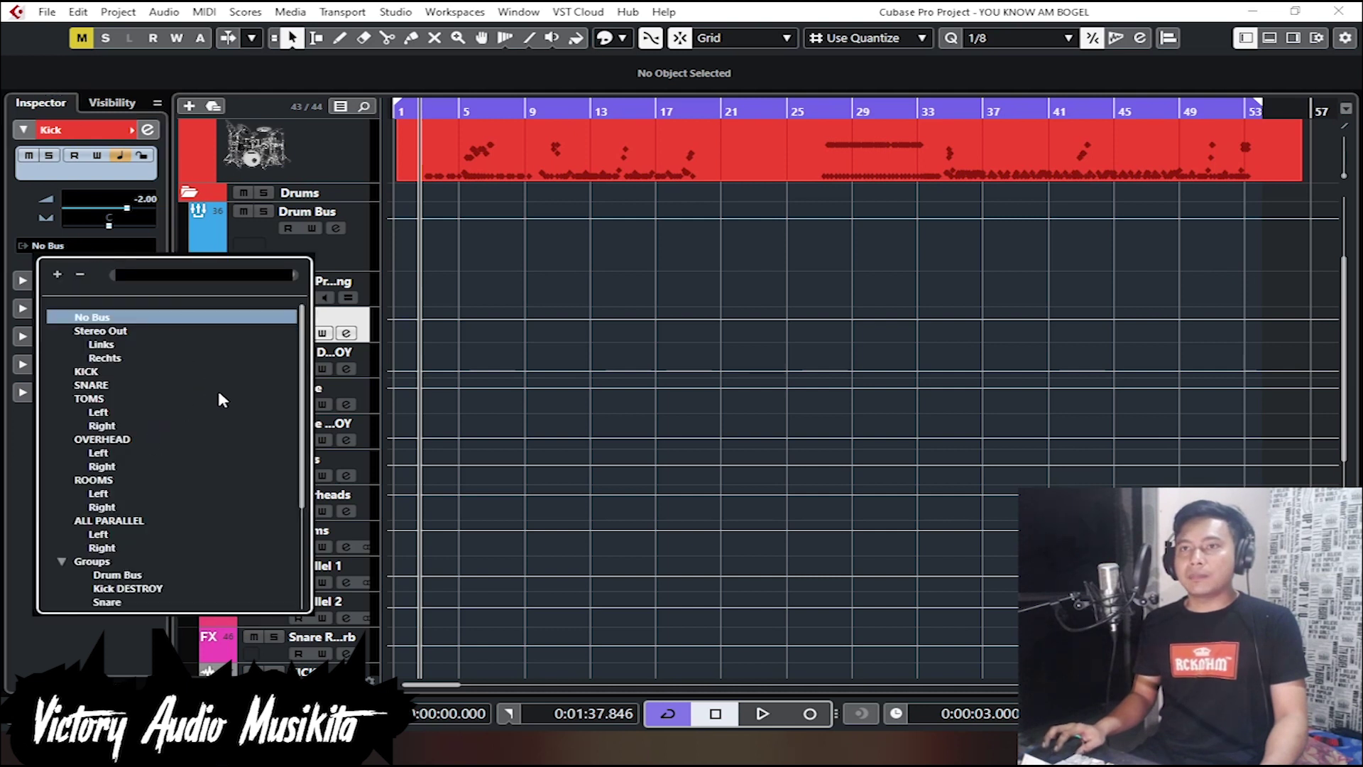
click(86, 372)
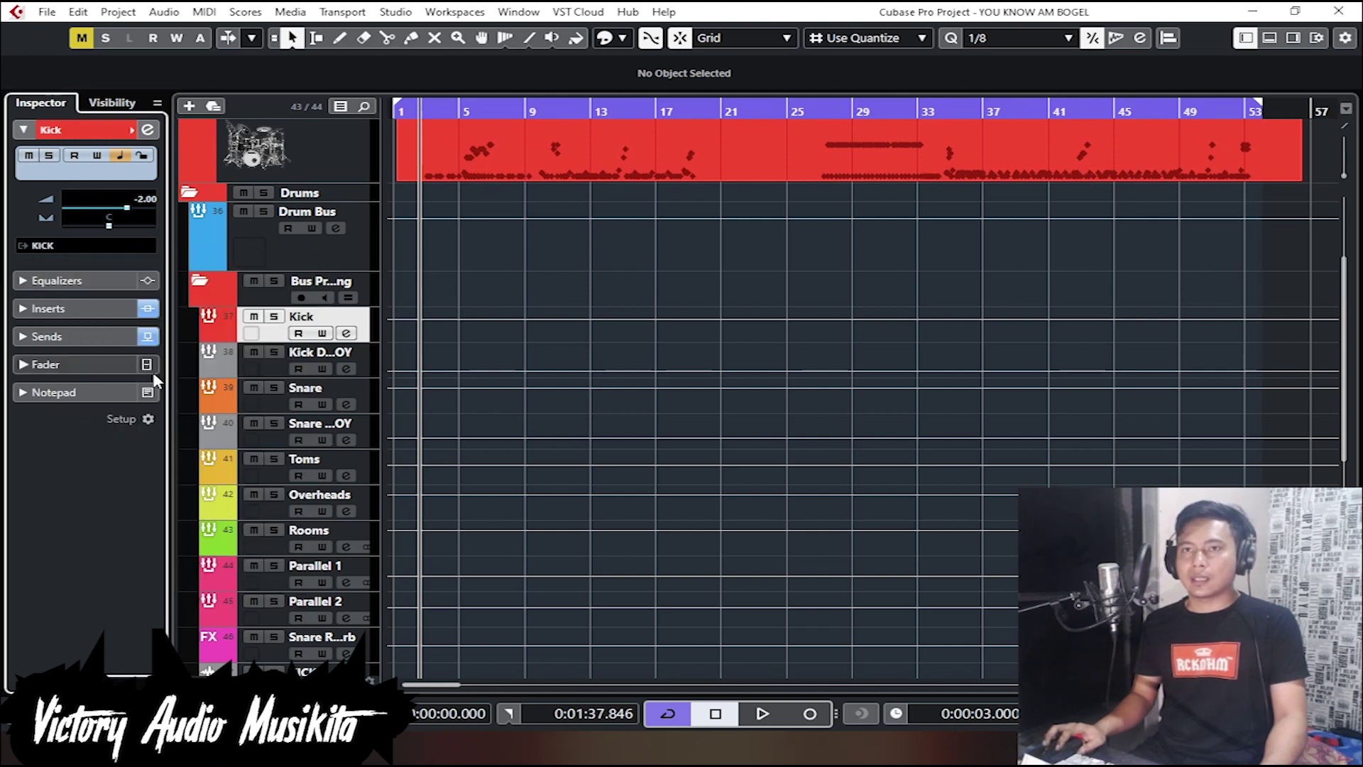
Step: Route the output of the Kick DESTROY group track to the KICK bus
click(263, 365)
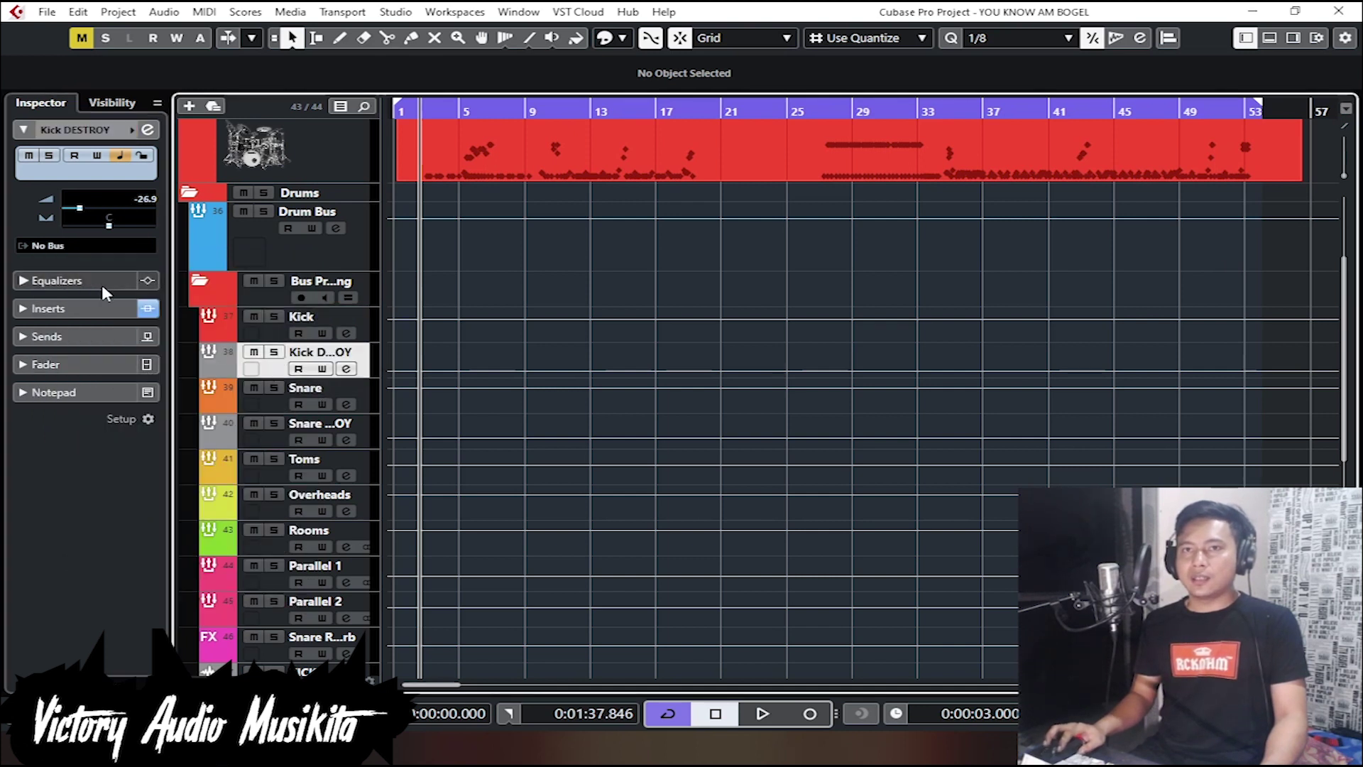
click(68, 244)
click(98, 372)
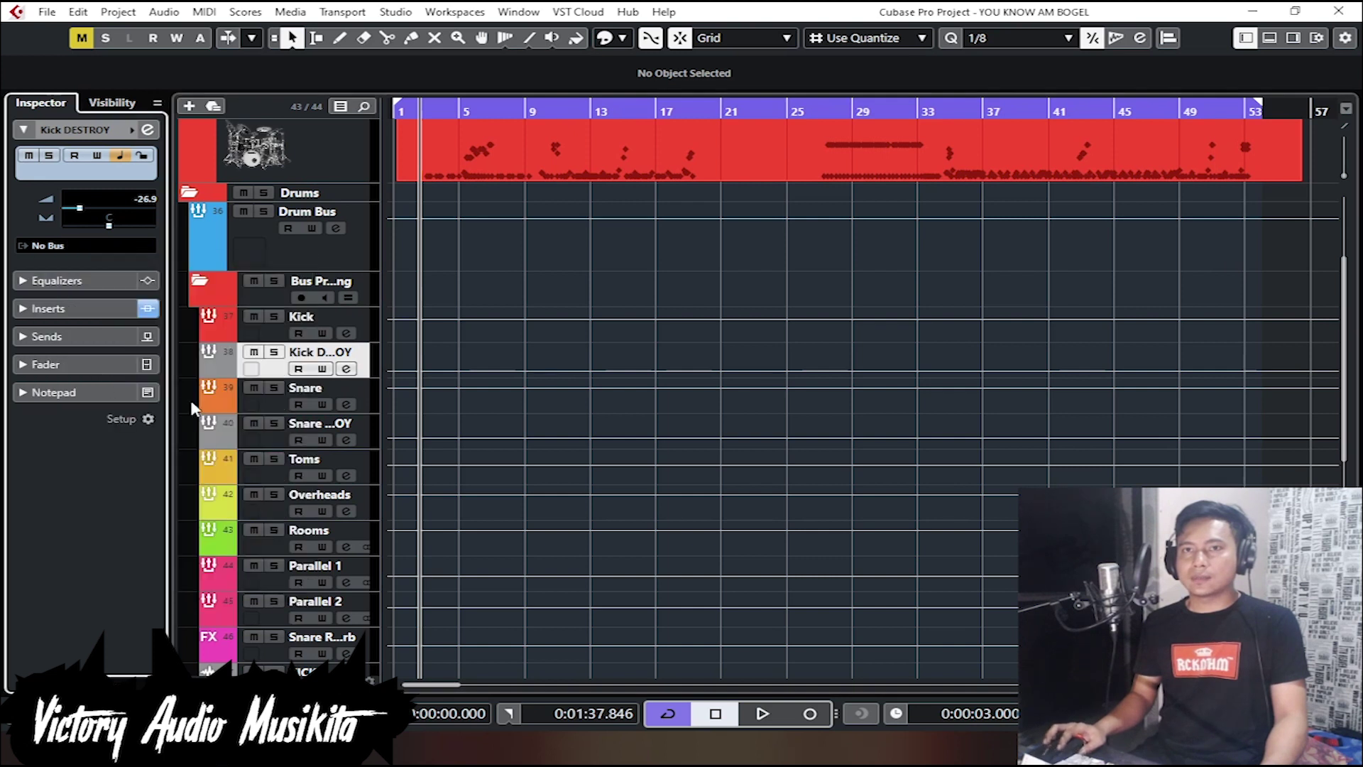
Step: Route the outputs of the Snare and Snare DESTROY group tracks to the SNARE bus
click(287, 408)
click(60, 246)
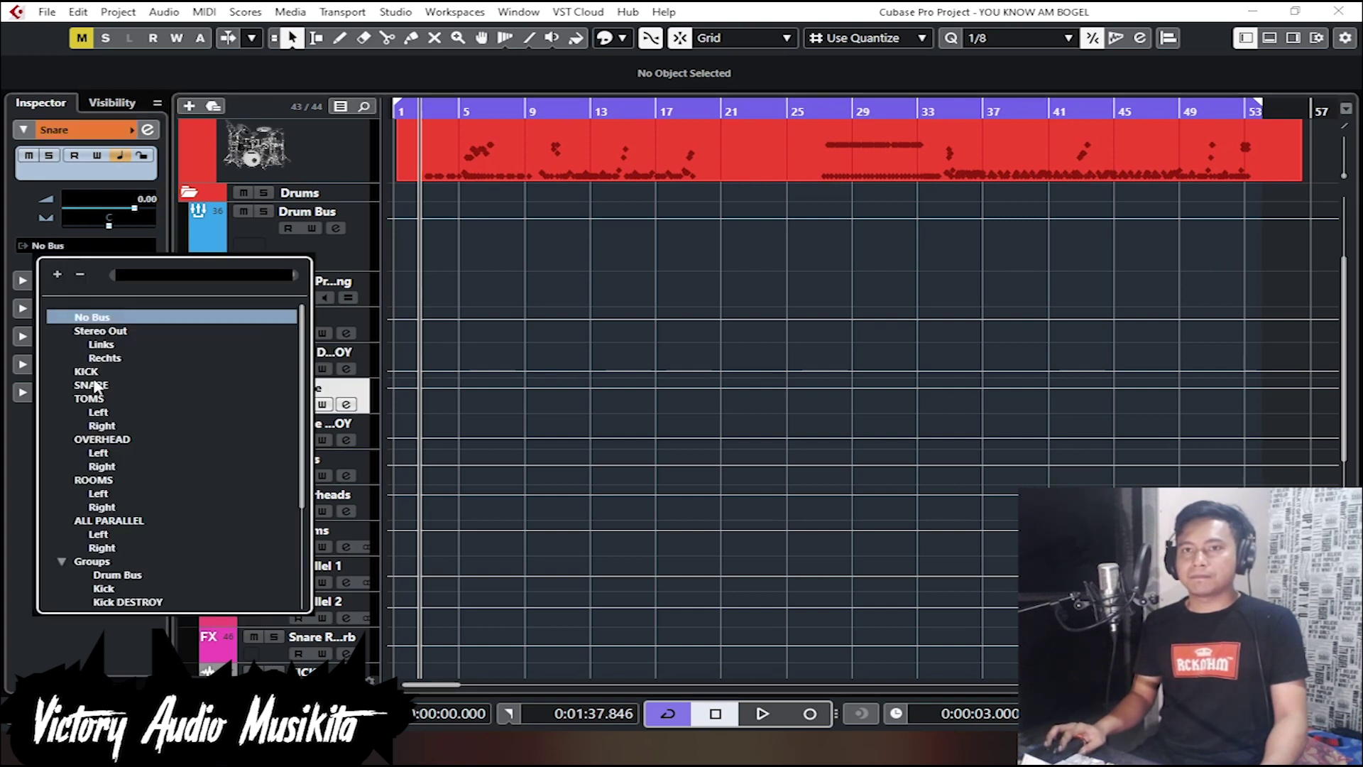
click(101, 398)
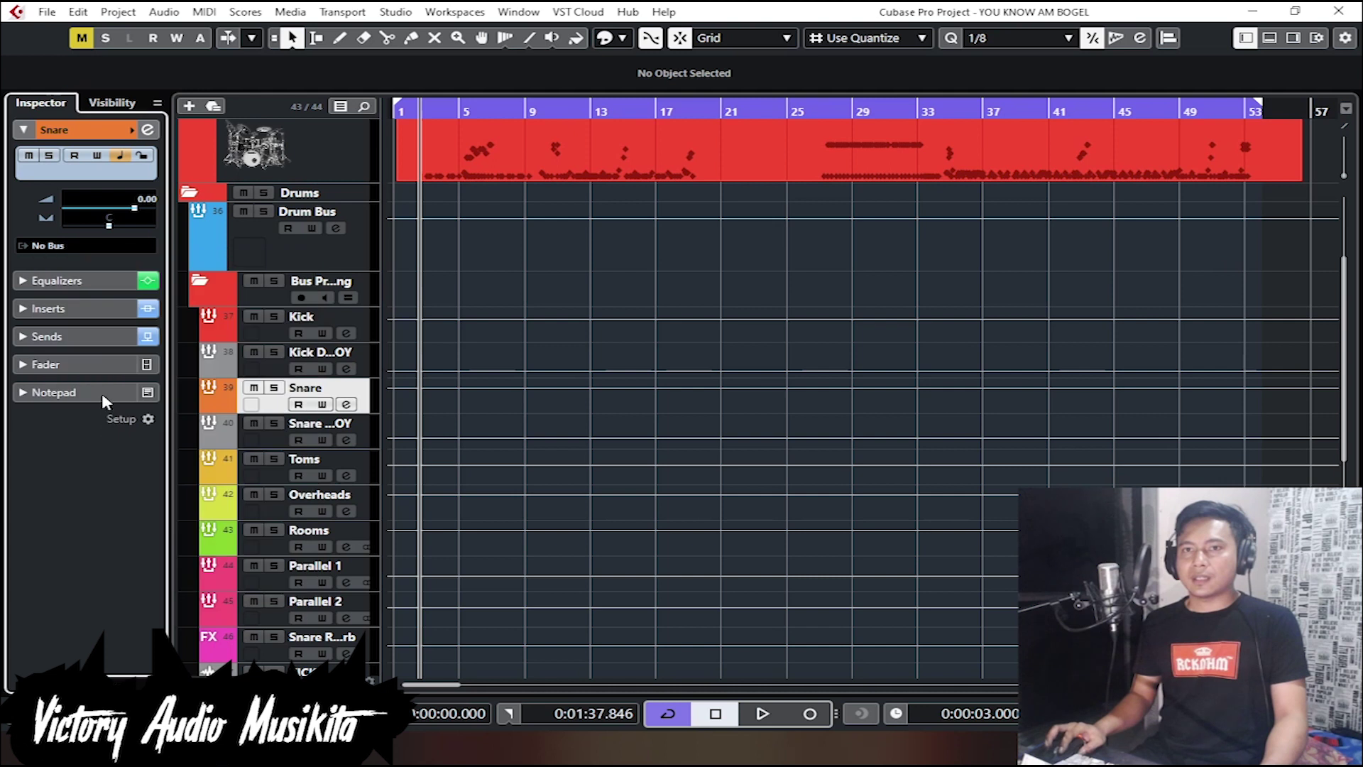
click(279, 433)
click(72, 246)
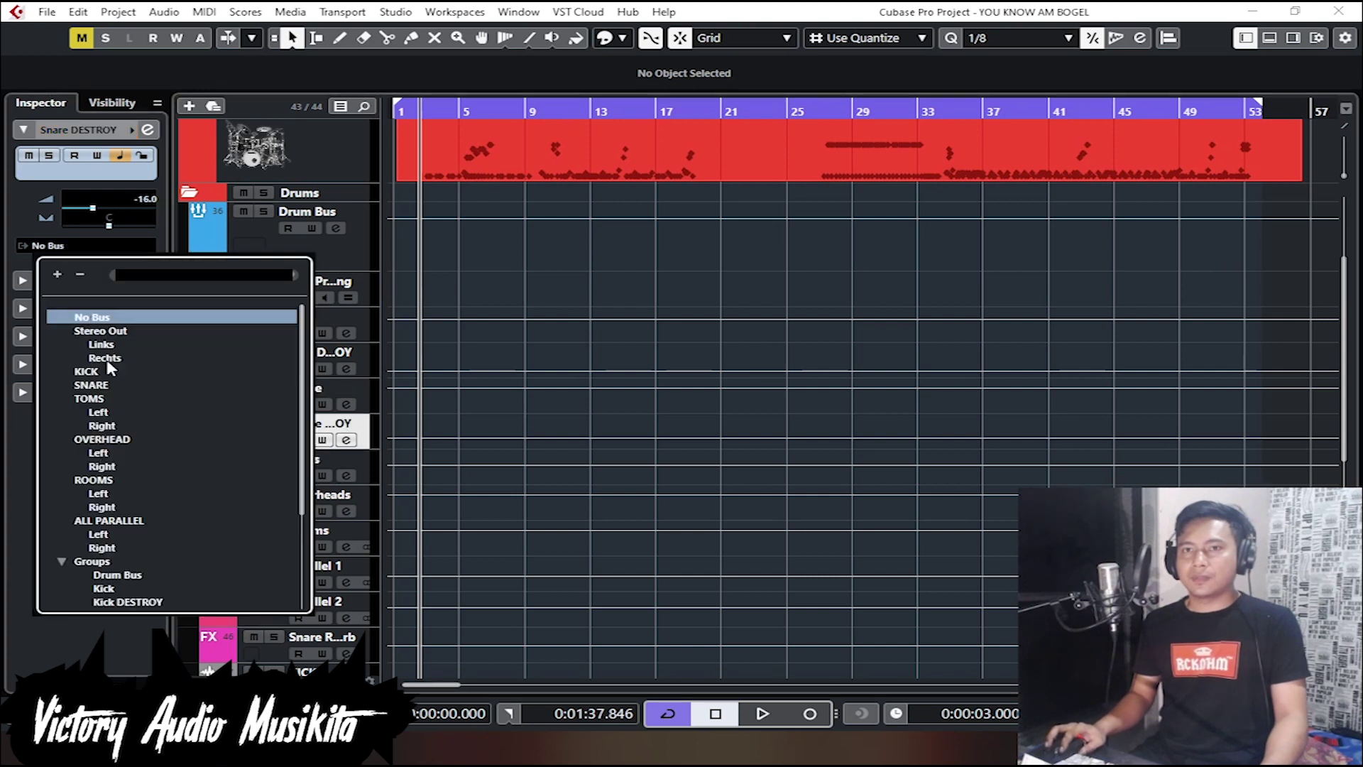
click(91, 384)
Step: Route the output of the Toms group track to the TOMS bus
click(274, 470)
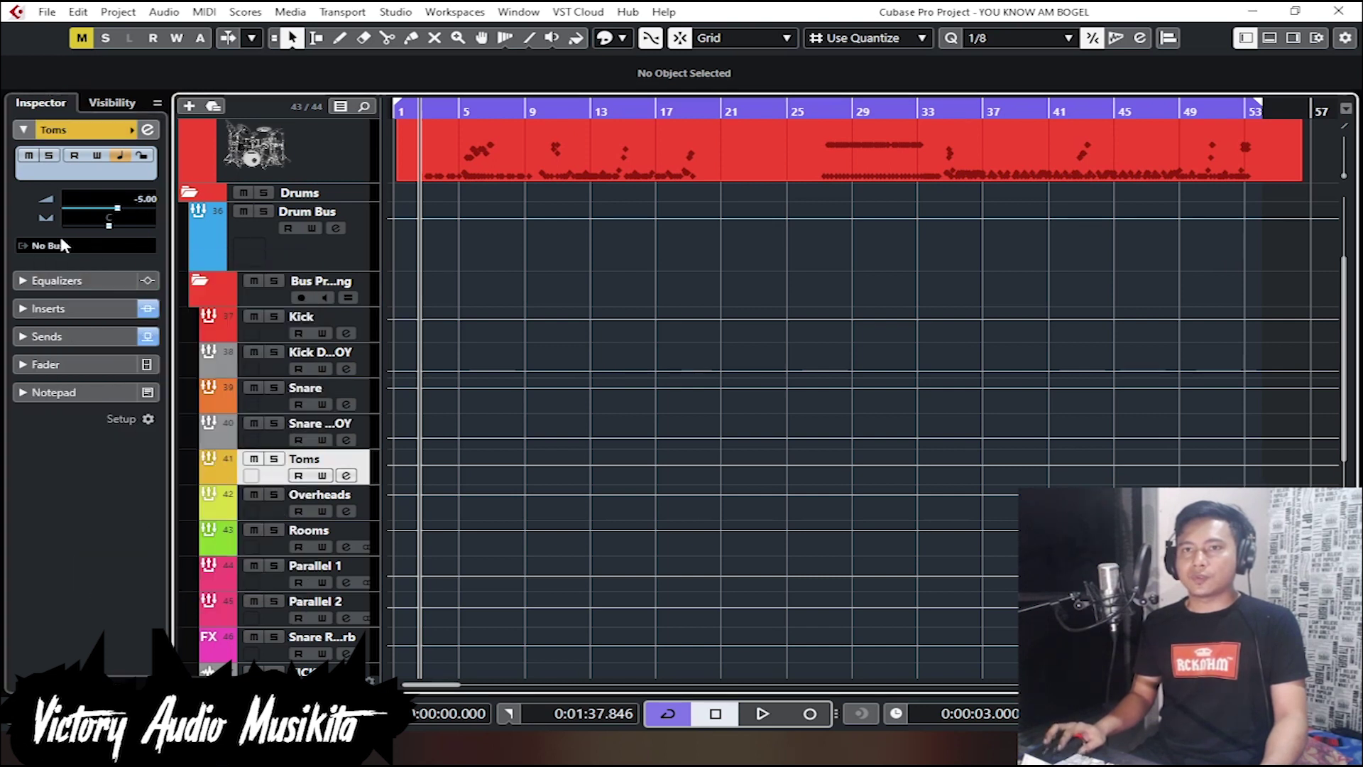
click(50, 246)
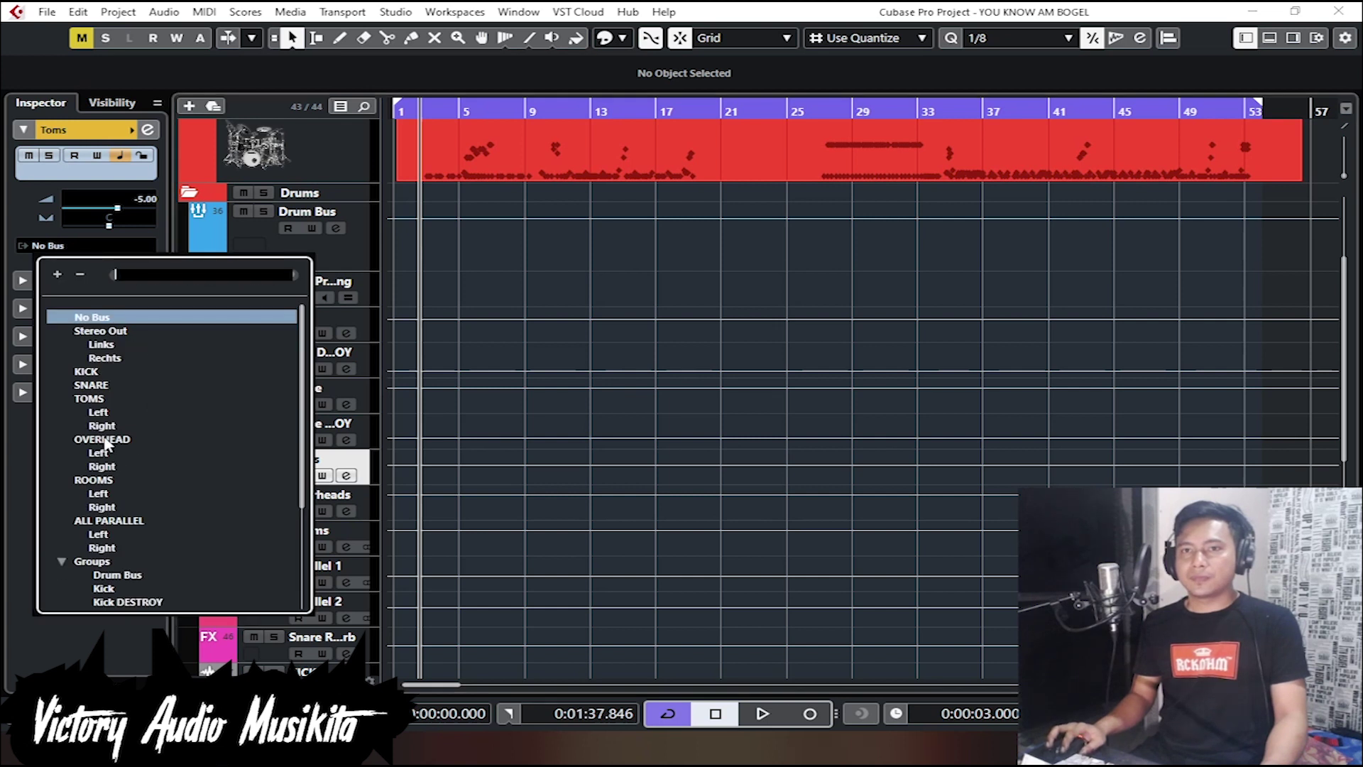
click(94, 399)
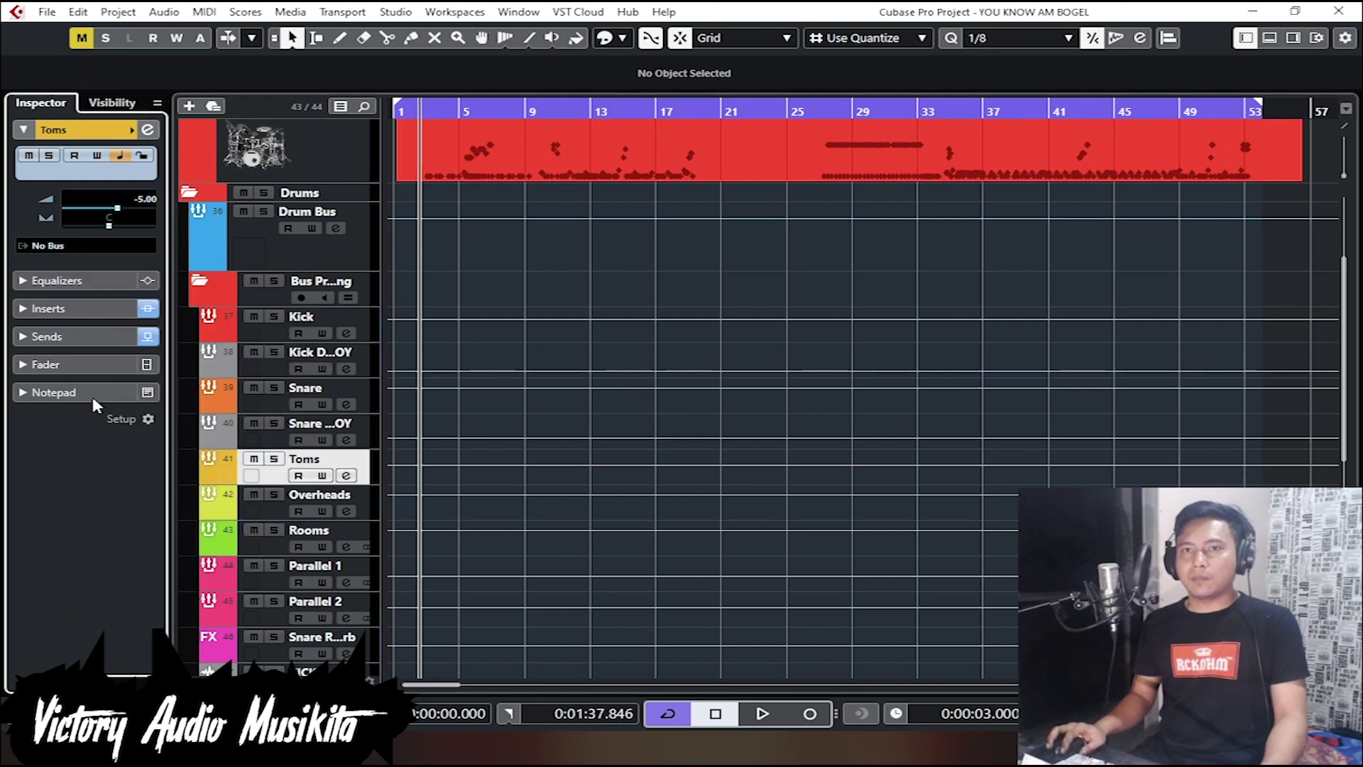
Step: Route the output of the Overheads group track to the OVERHEAD bus
click(268, 513)
click(52, 247)
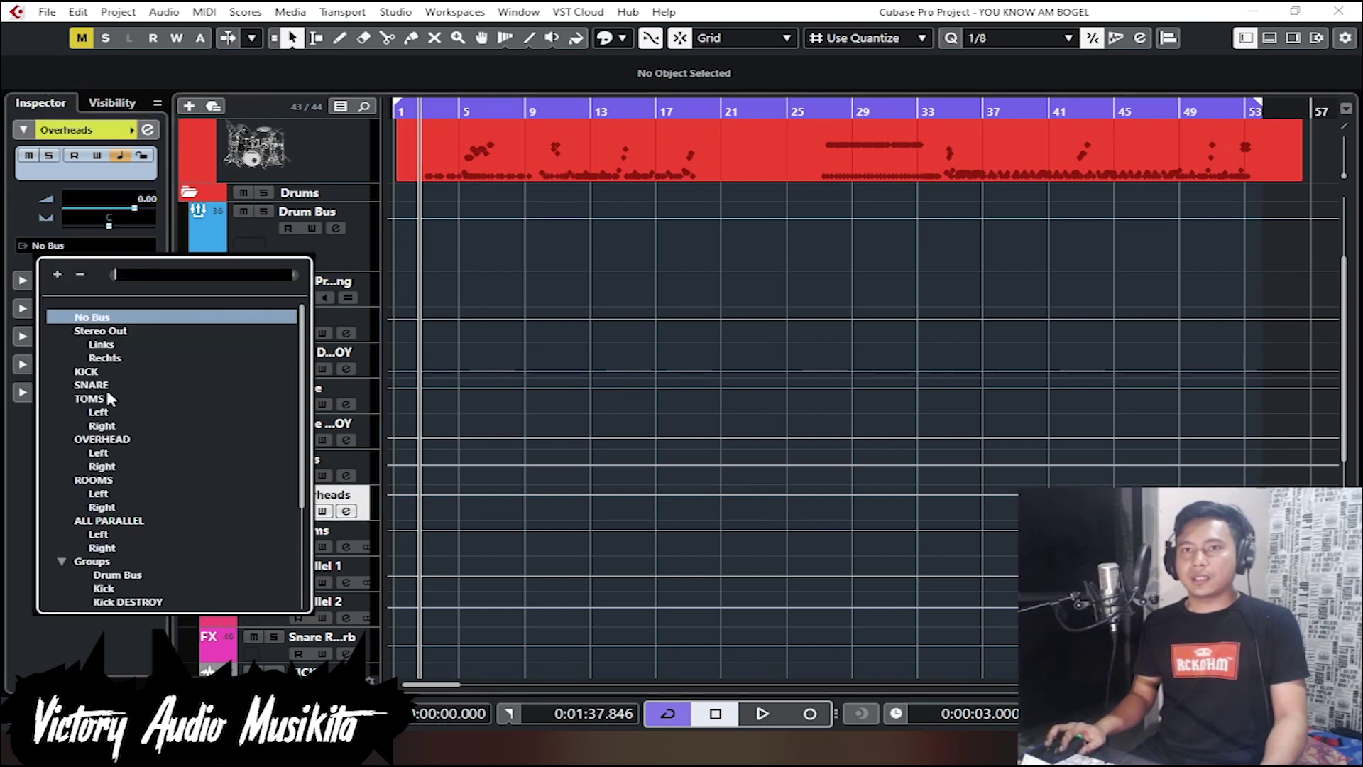
click(103, 440)
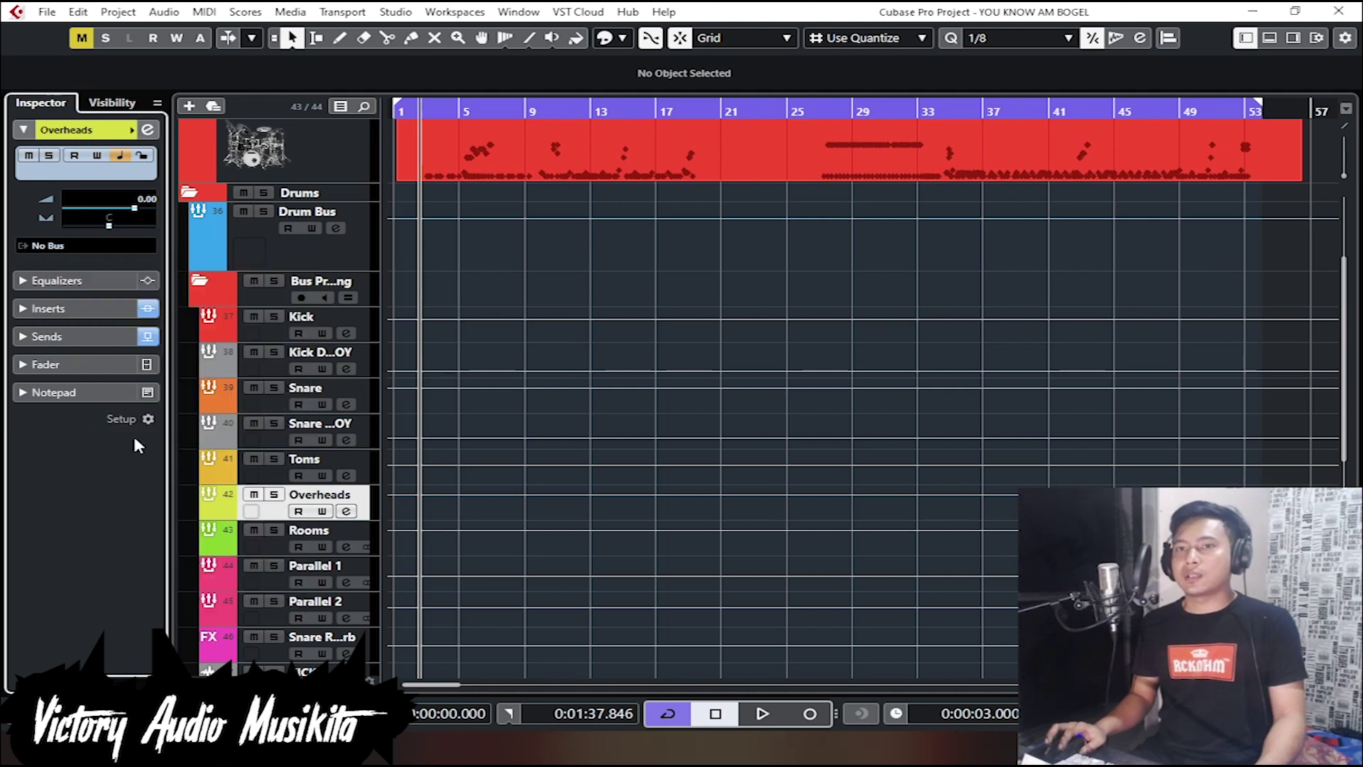
Step: Route the output of the Rooms group track to the ROOMS bus
click(262, 548)
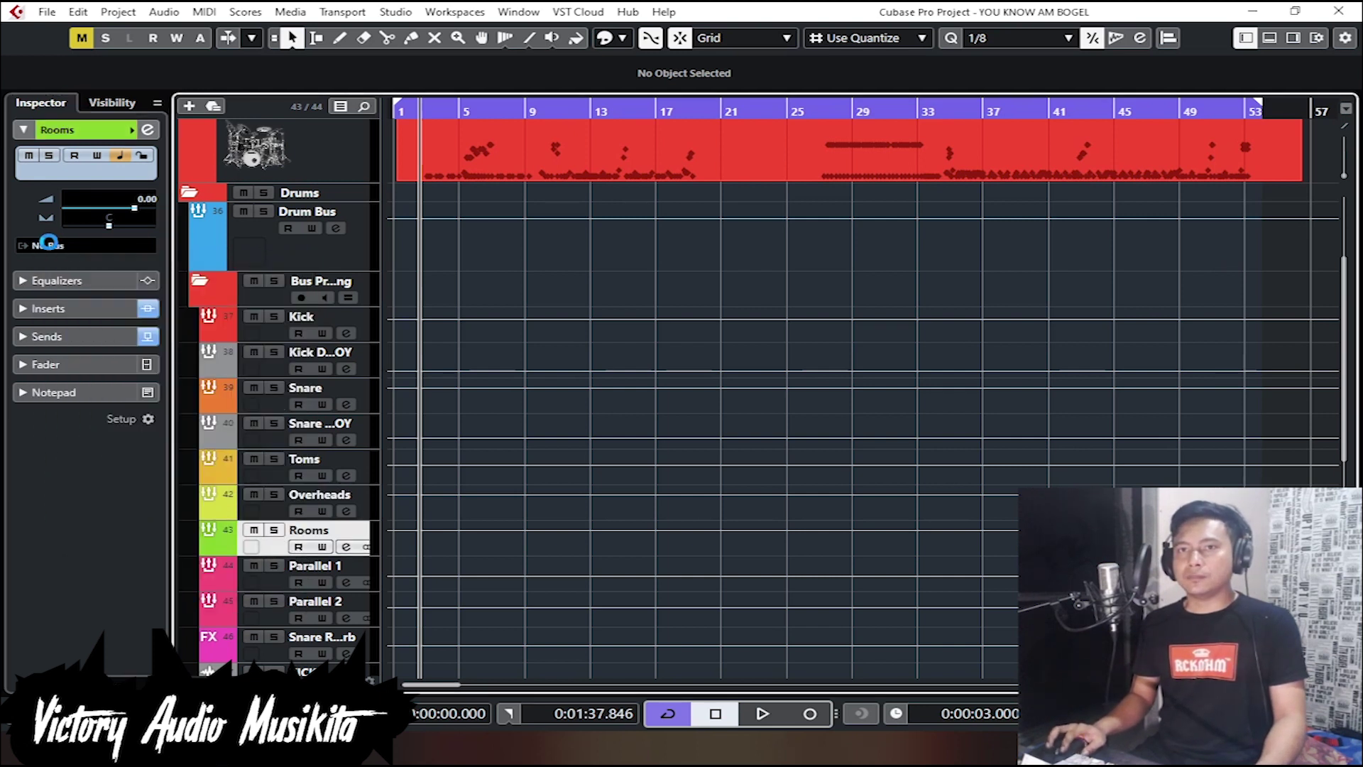
click(47, 244)
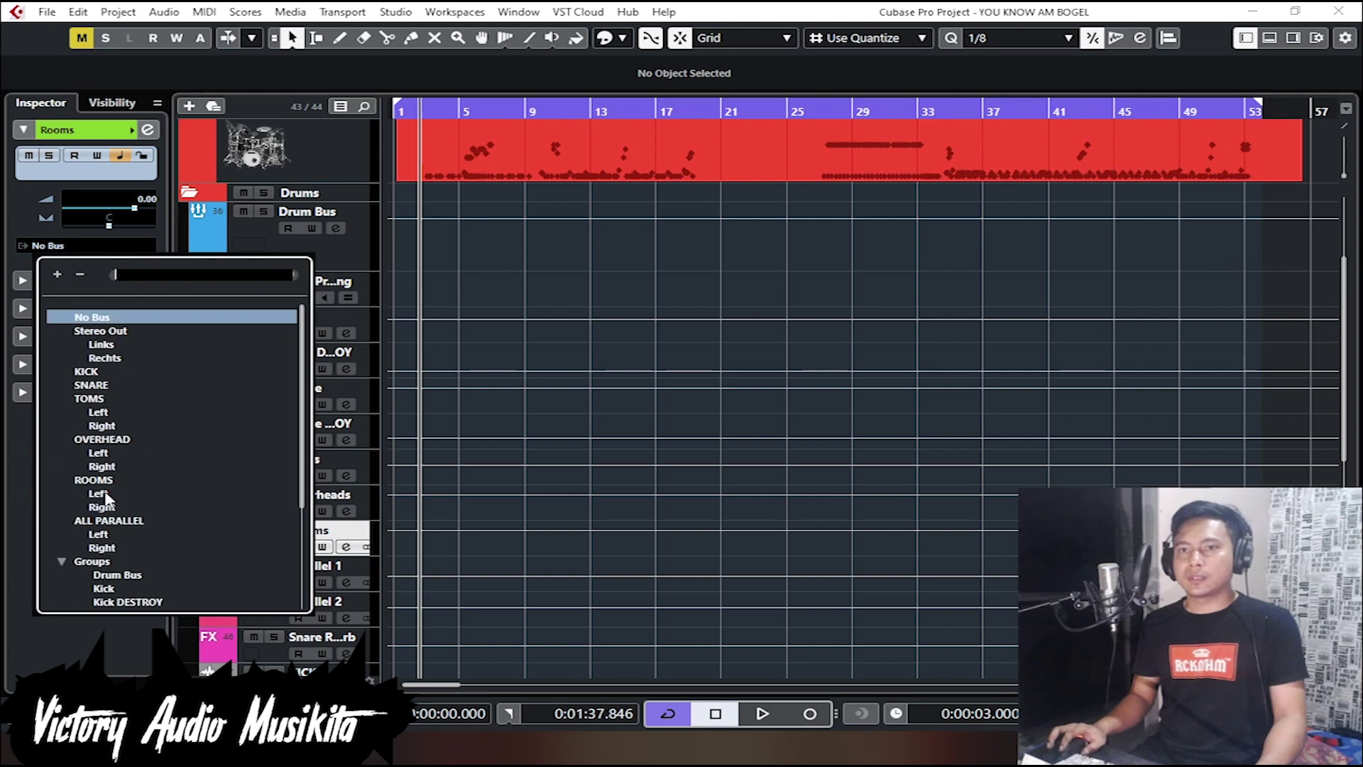
click(102, 481)
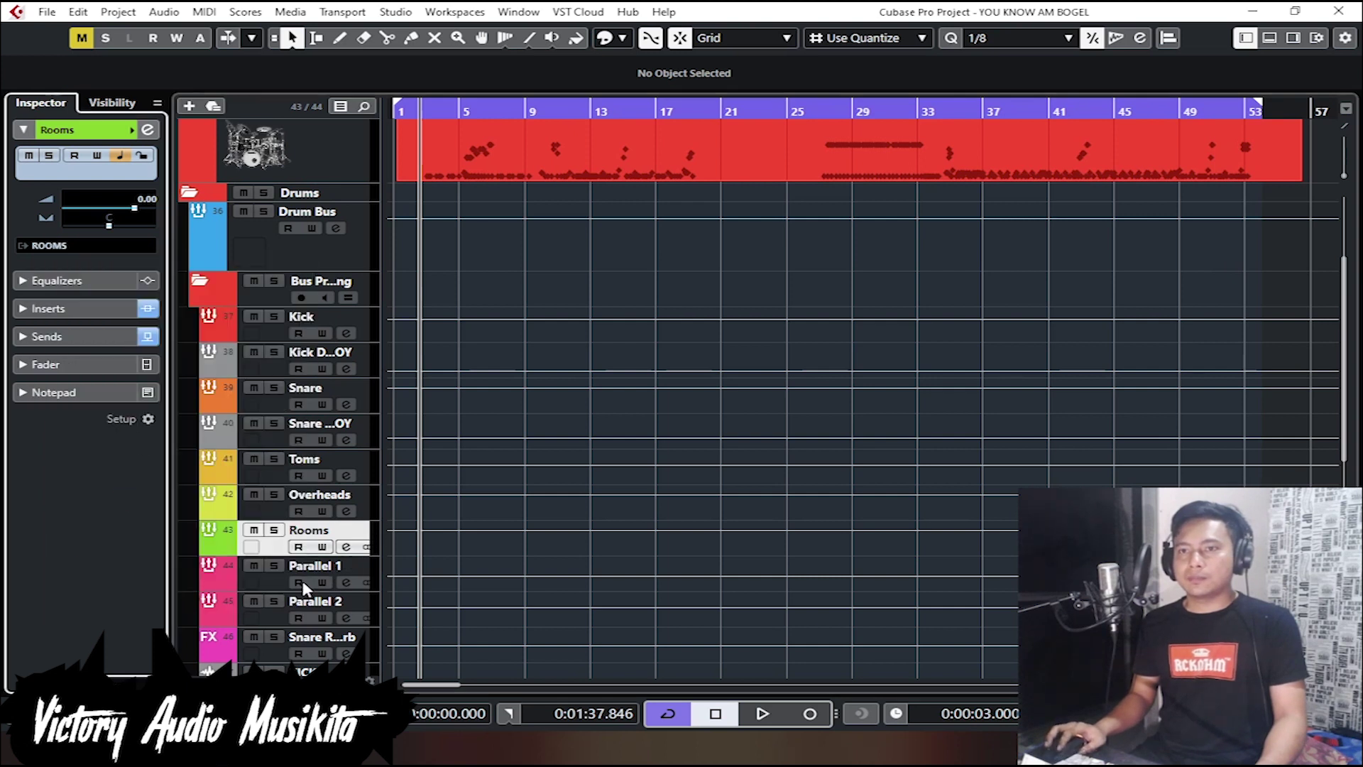
Step: Route the outputs of the Parallel 1 and Parallel 2 group tracks to the ALL PARALLEL bus
click(273, 577)
click(45, 245)
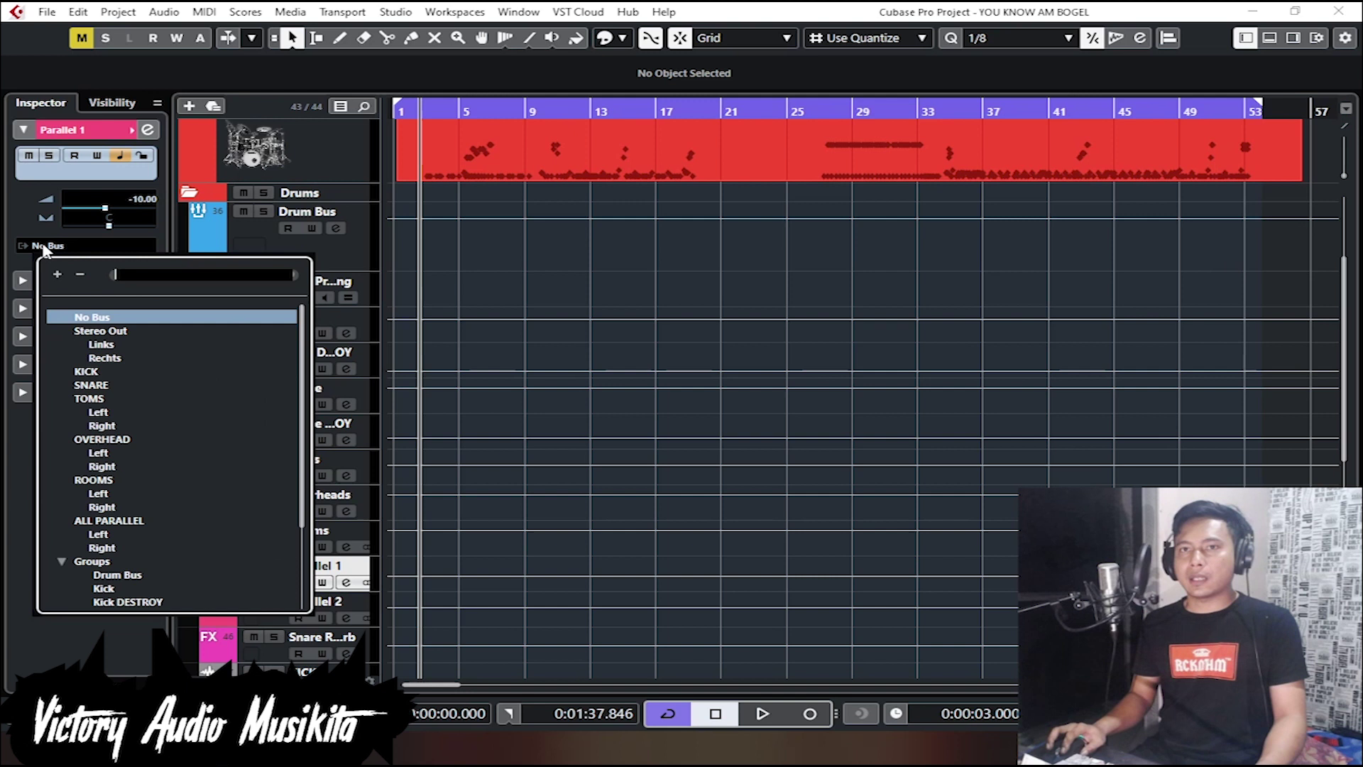
click(101, 526)
click(266, 606)
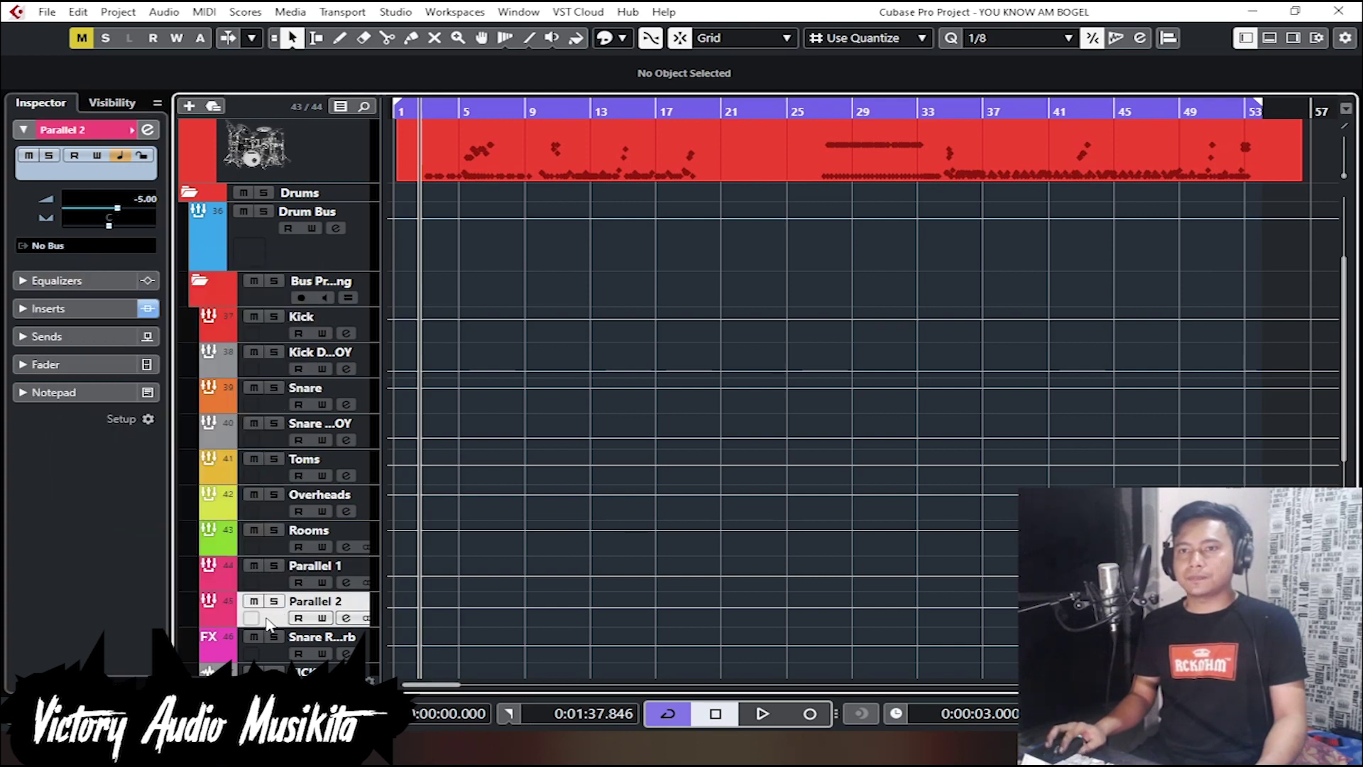
click(83, 246)
click(105, 534)
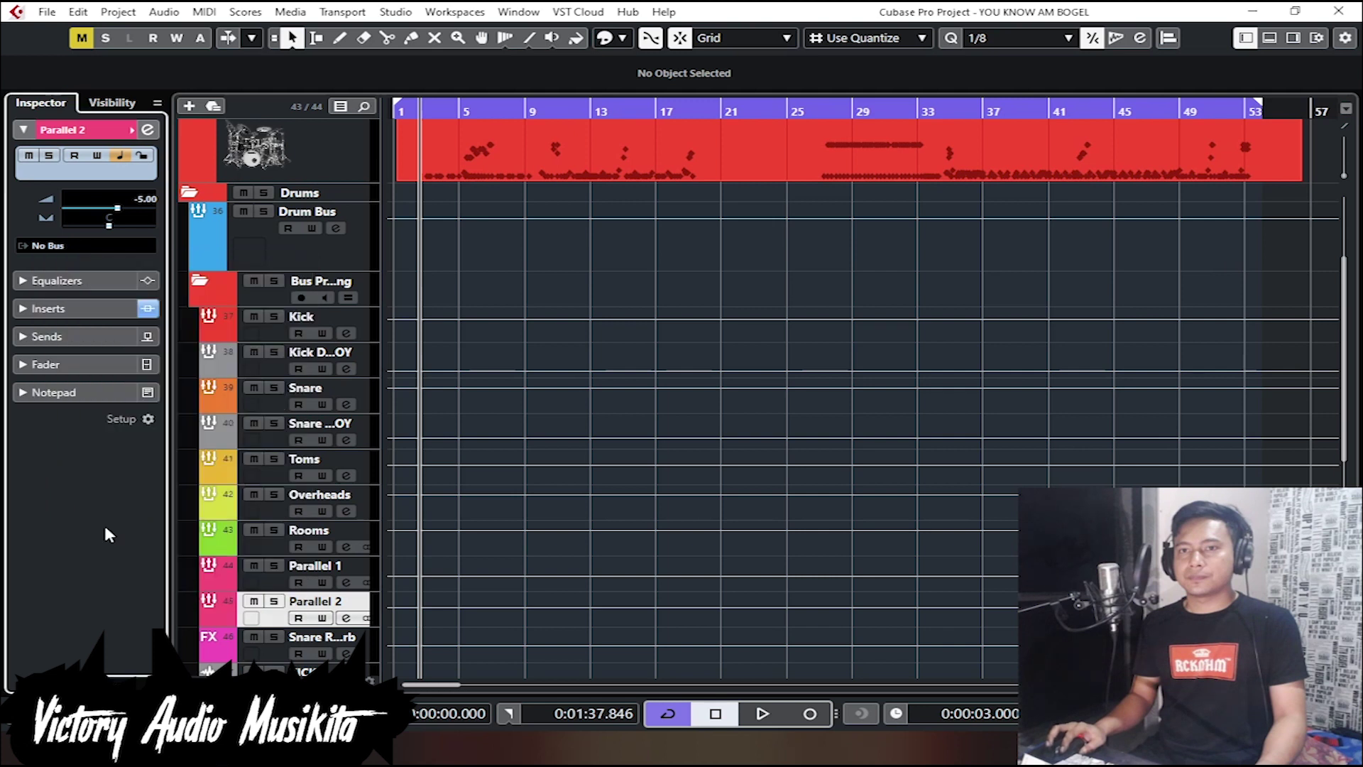
Step: Route the Parallel 2 group output to Left - ALL PARALLEL and the Snare Reverb FX channel output to ALL PARALLEL
click(50, 243)
click(113, 520)
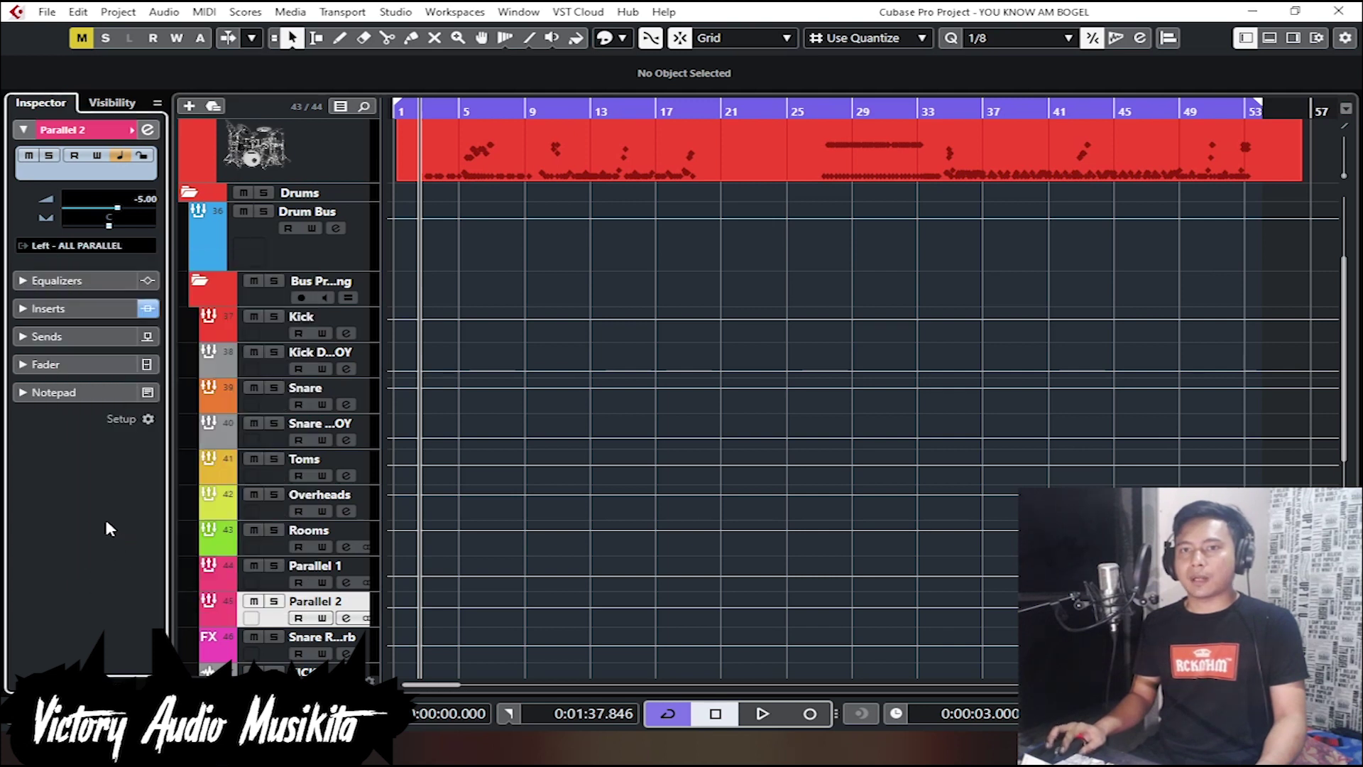
click(270, 655)
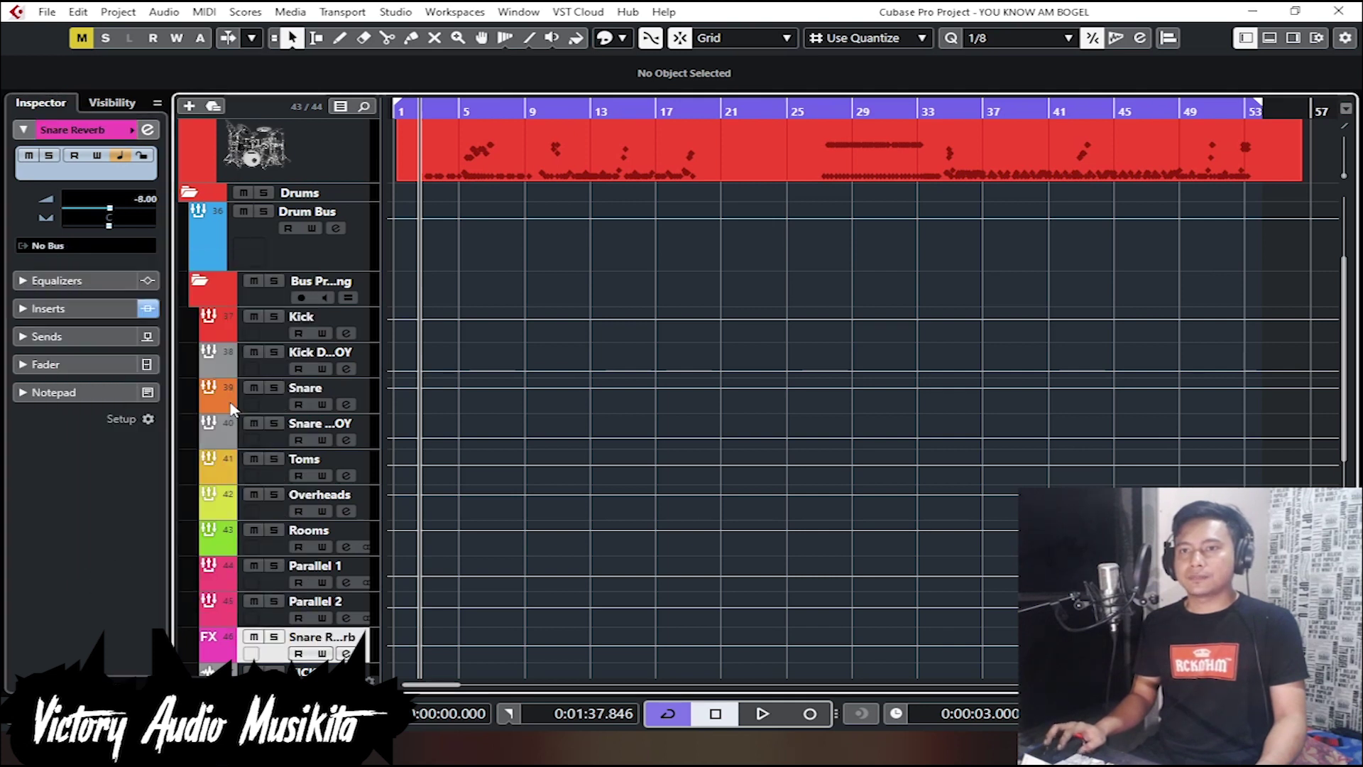
click(62, 245)
click(110, 522)
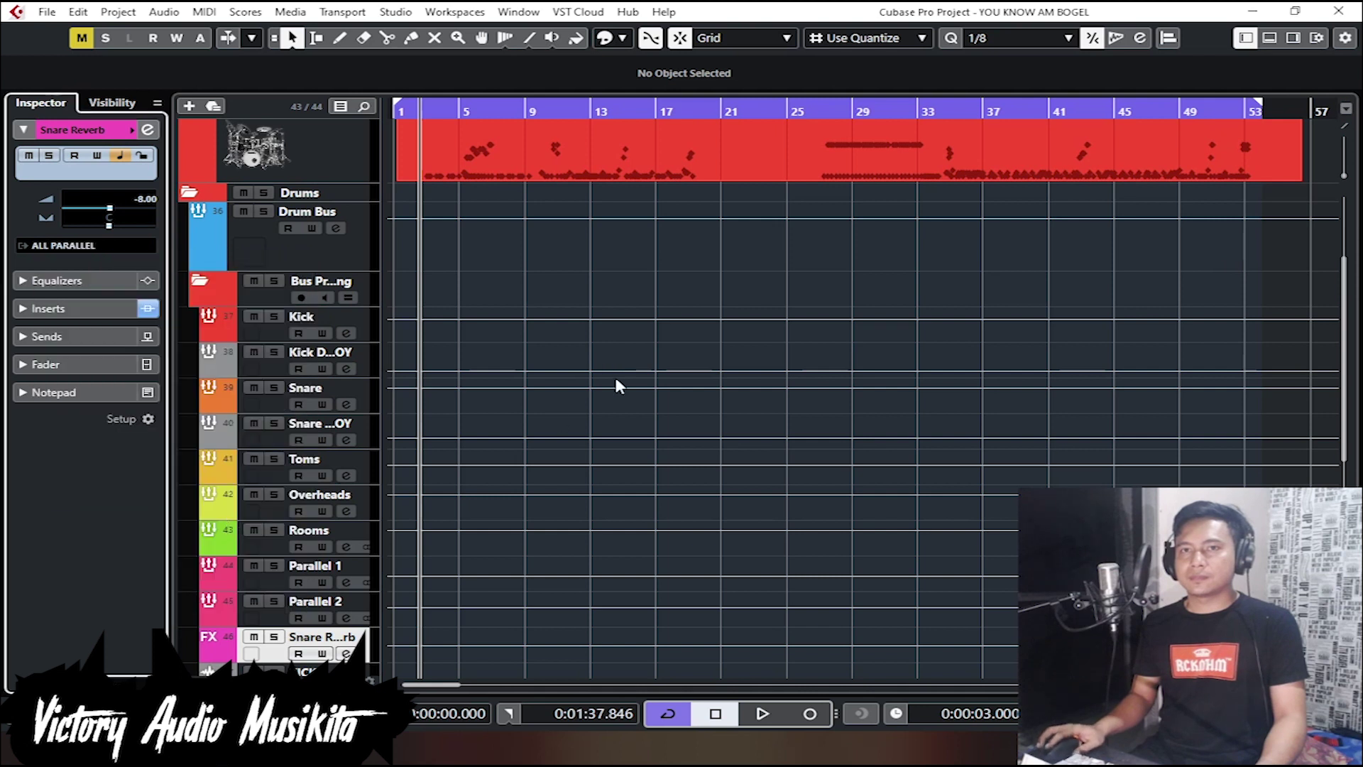
Step: Check the input routing of the KICK, SNARE, TOMS, OVERHEAD, ROOMS and ALL PARALLEL audio tracks one by one
scroll(616, 377, down, 5)
scroll(564, 345, up, 5)
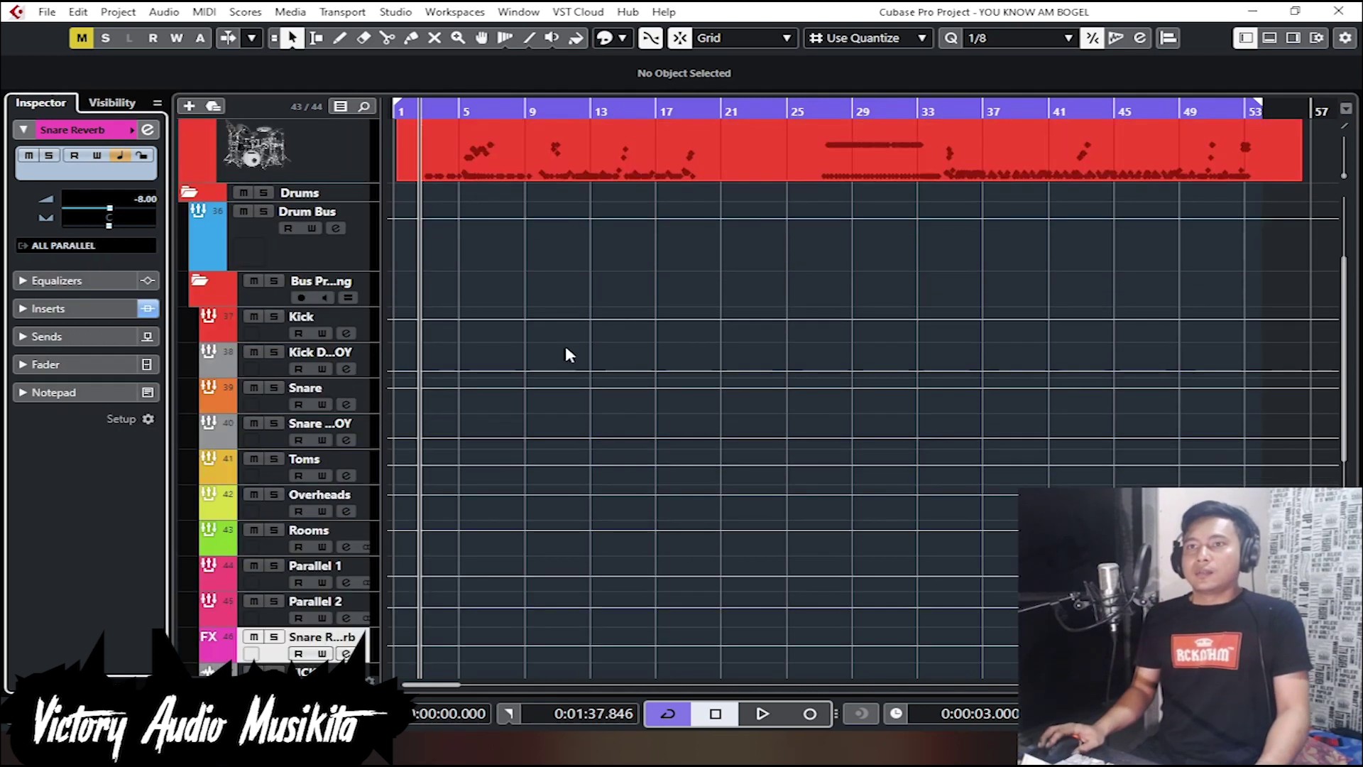
scroll(565, 347, down, 5)
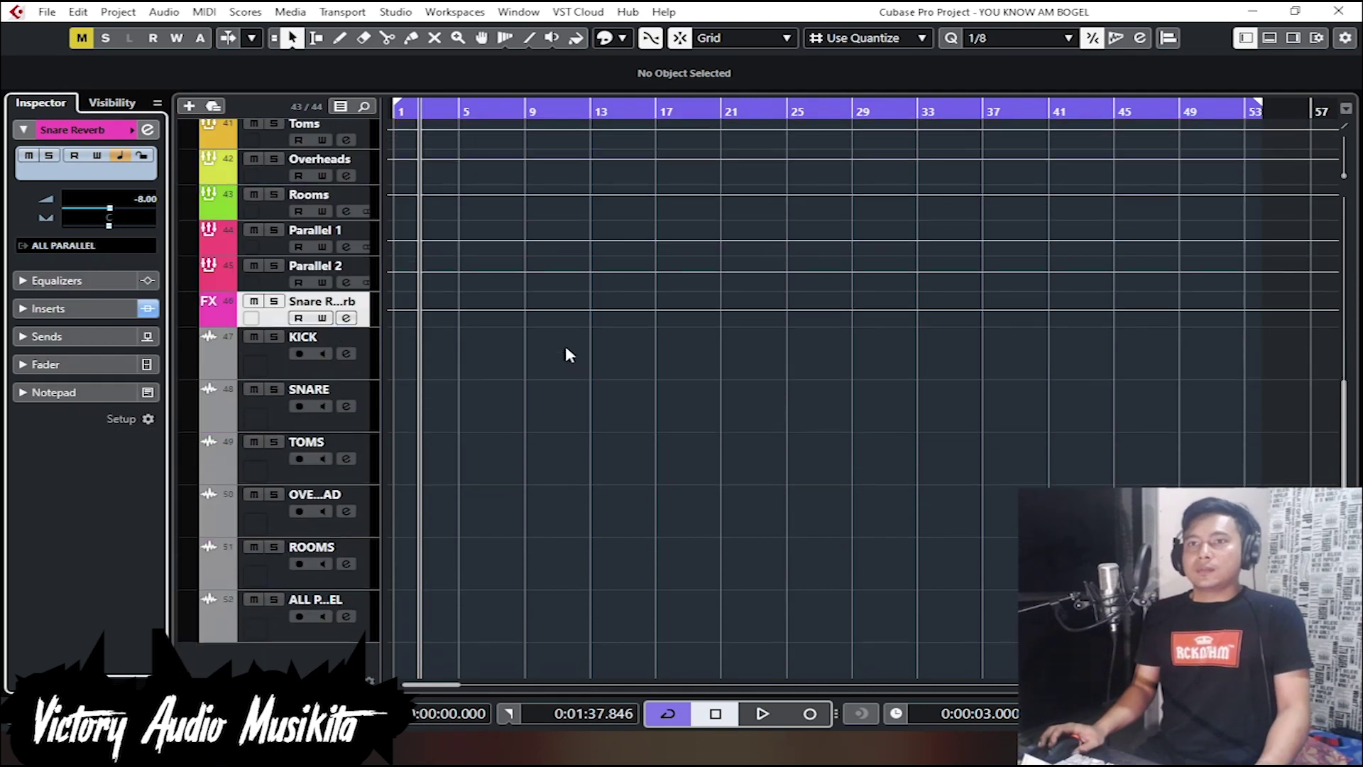
click(337, 371)
click(359, 417)
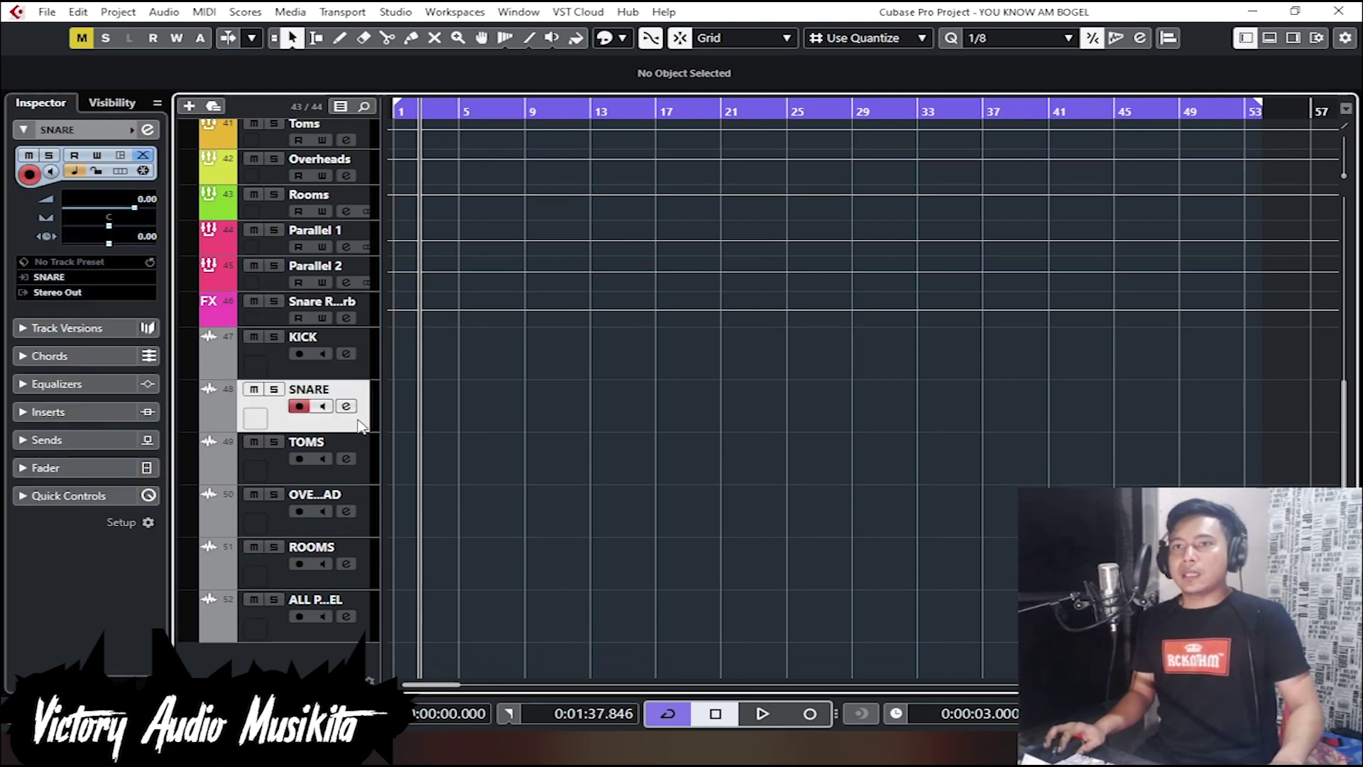
click(352, 467)
click(361, 517)
click(360, 576)
click(341, 612)
scroll(576, 537, up, 5)
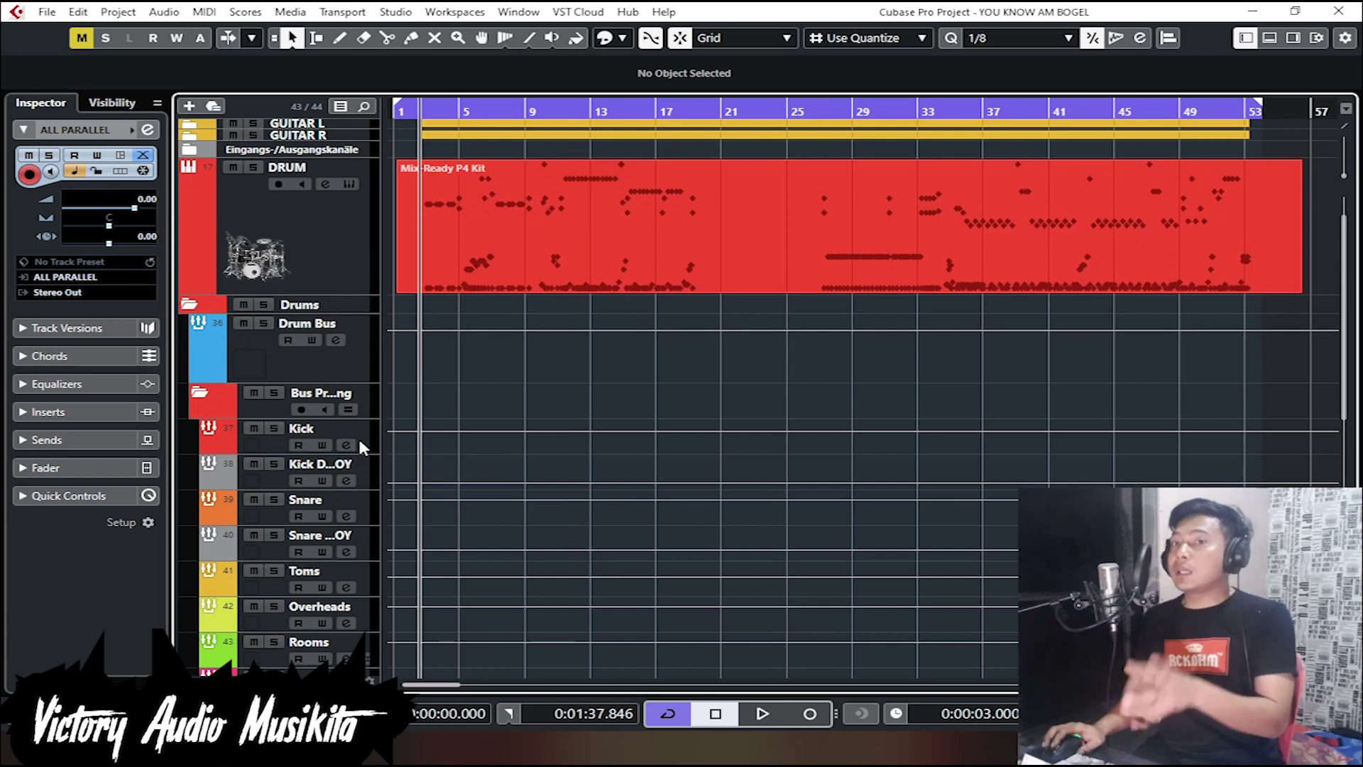
Step: Record-enable the KICK, SNARE, TOMS, OVERHEAD, ROOMS and ALL PARALLEL audio tracks together, keeping KICK as the selected track
scroll(448, 426, down, 3)
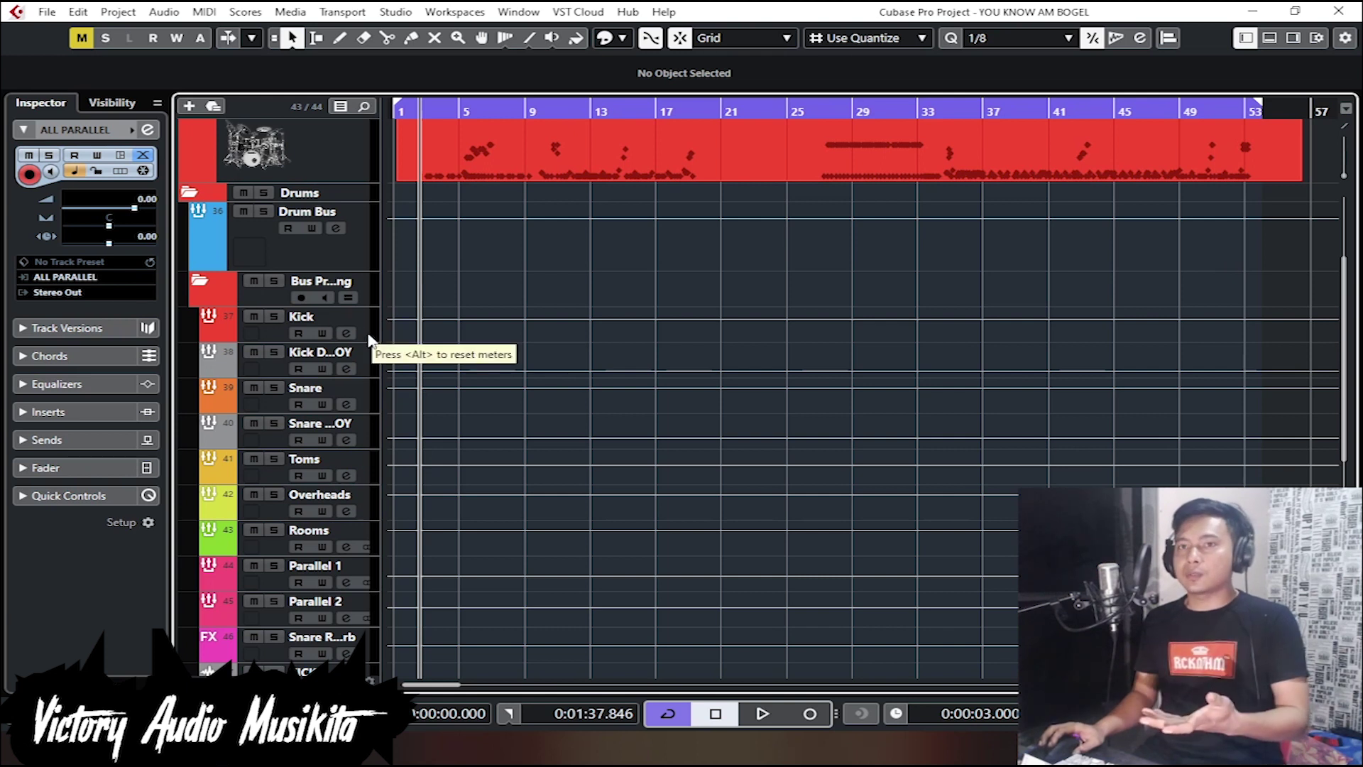
scroll(475, 423, down, 5)
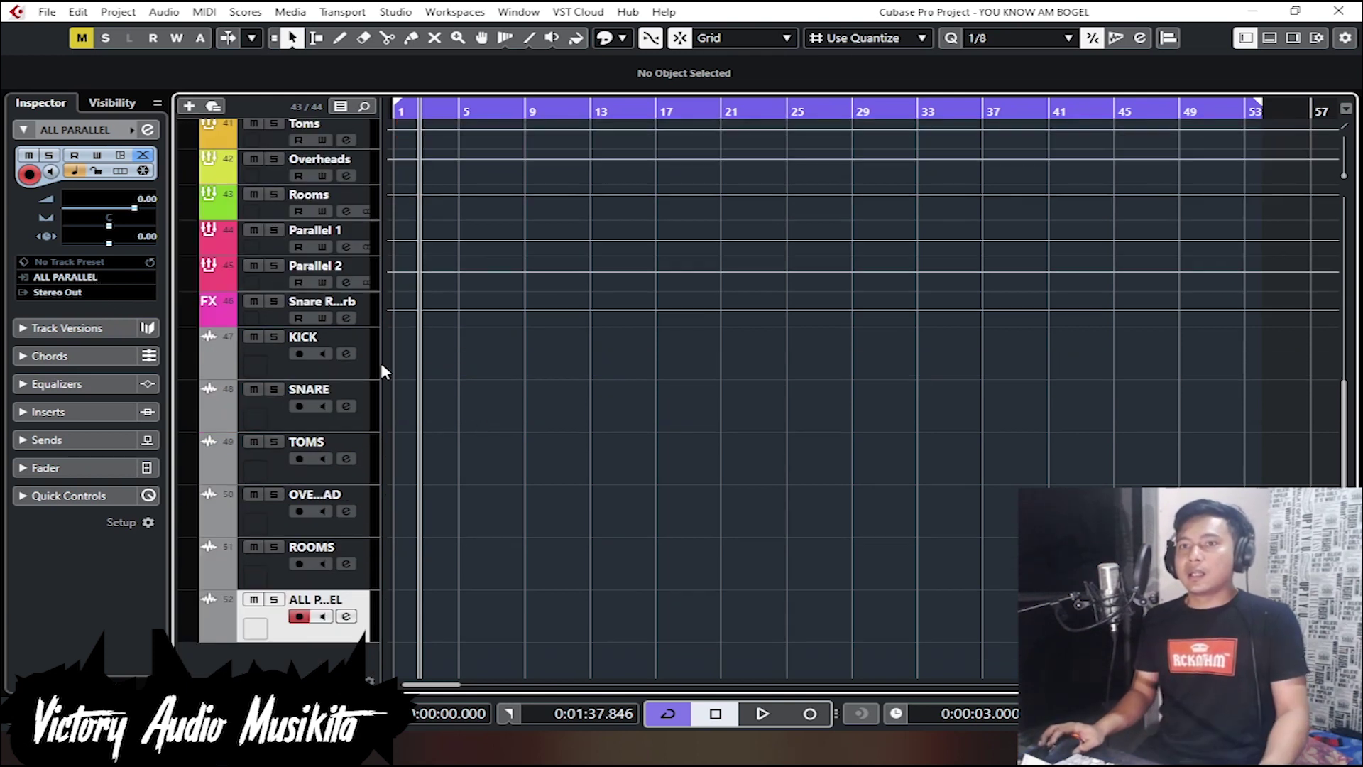
click(355, 367)
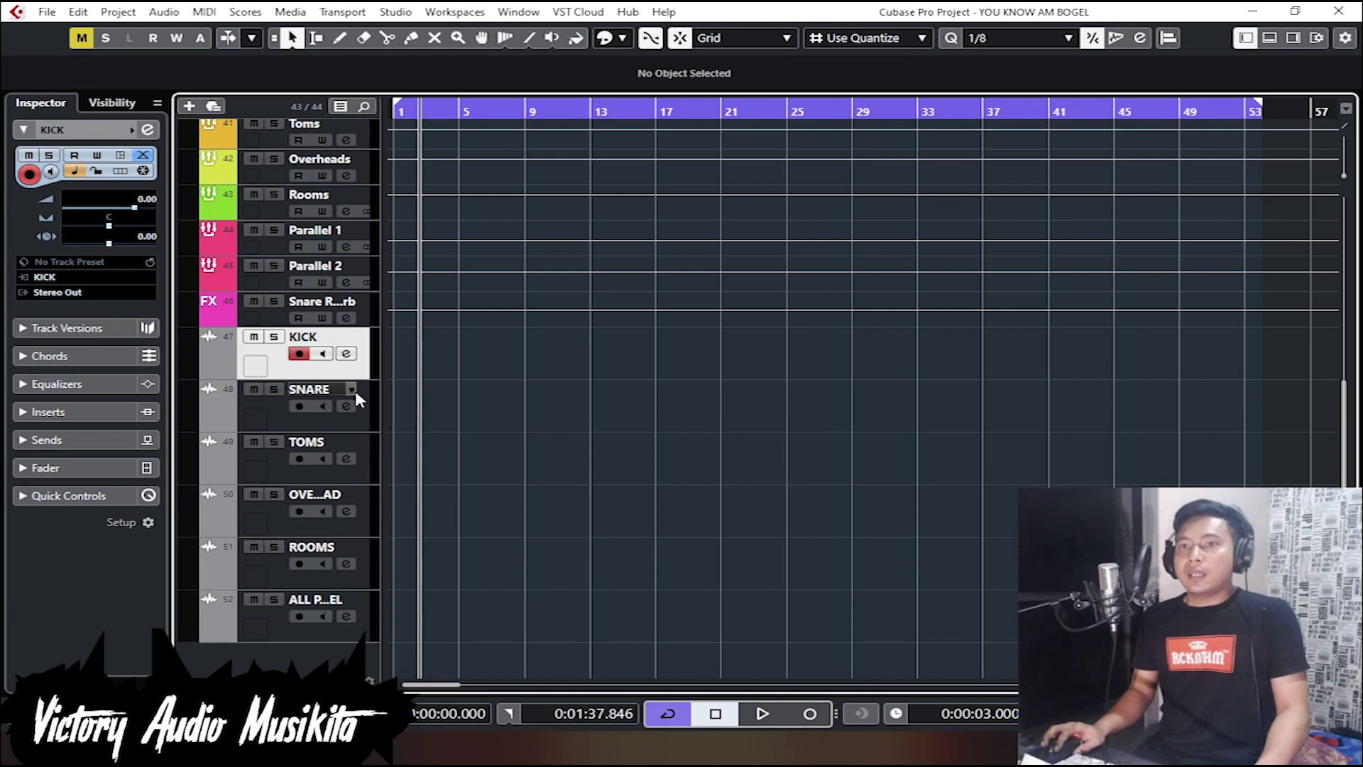
click(360, 418)
key(Up)
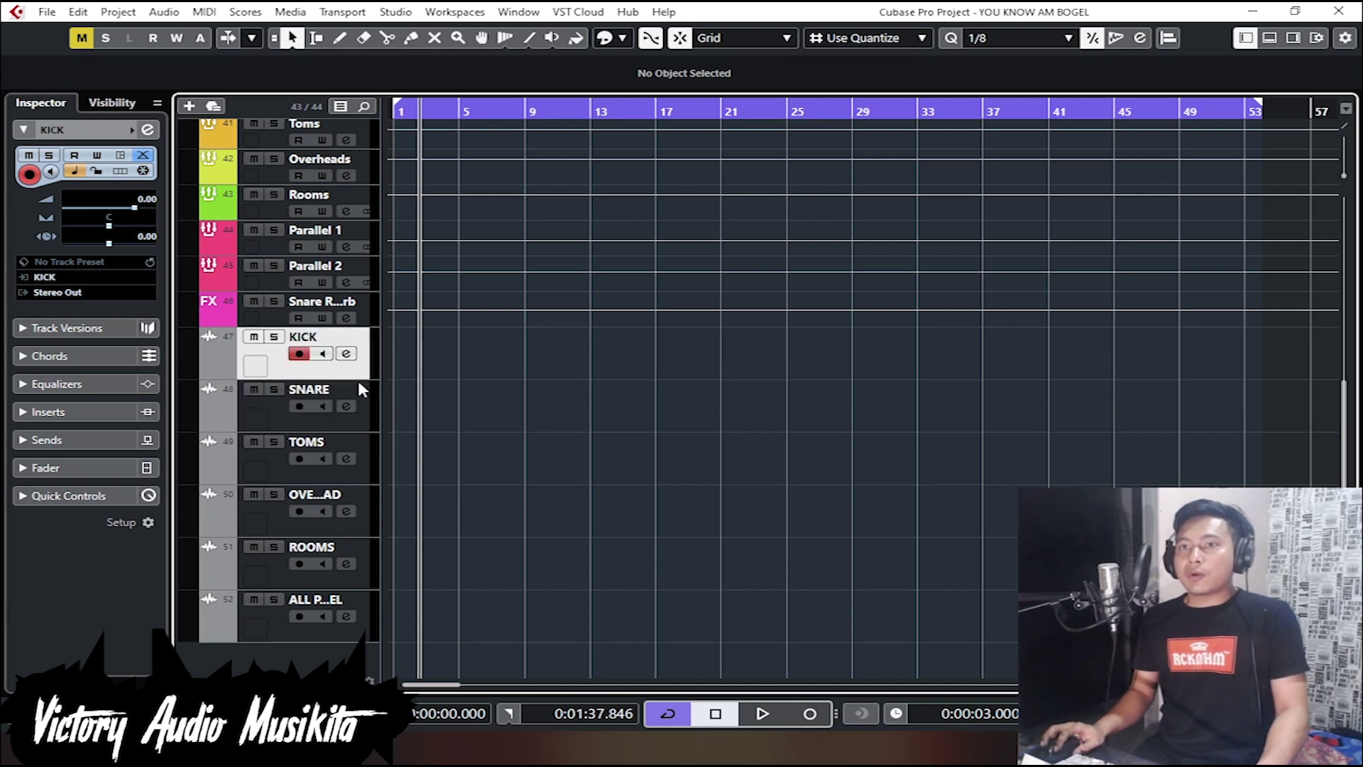
click(367, 420)
click(343, 368)
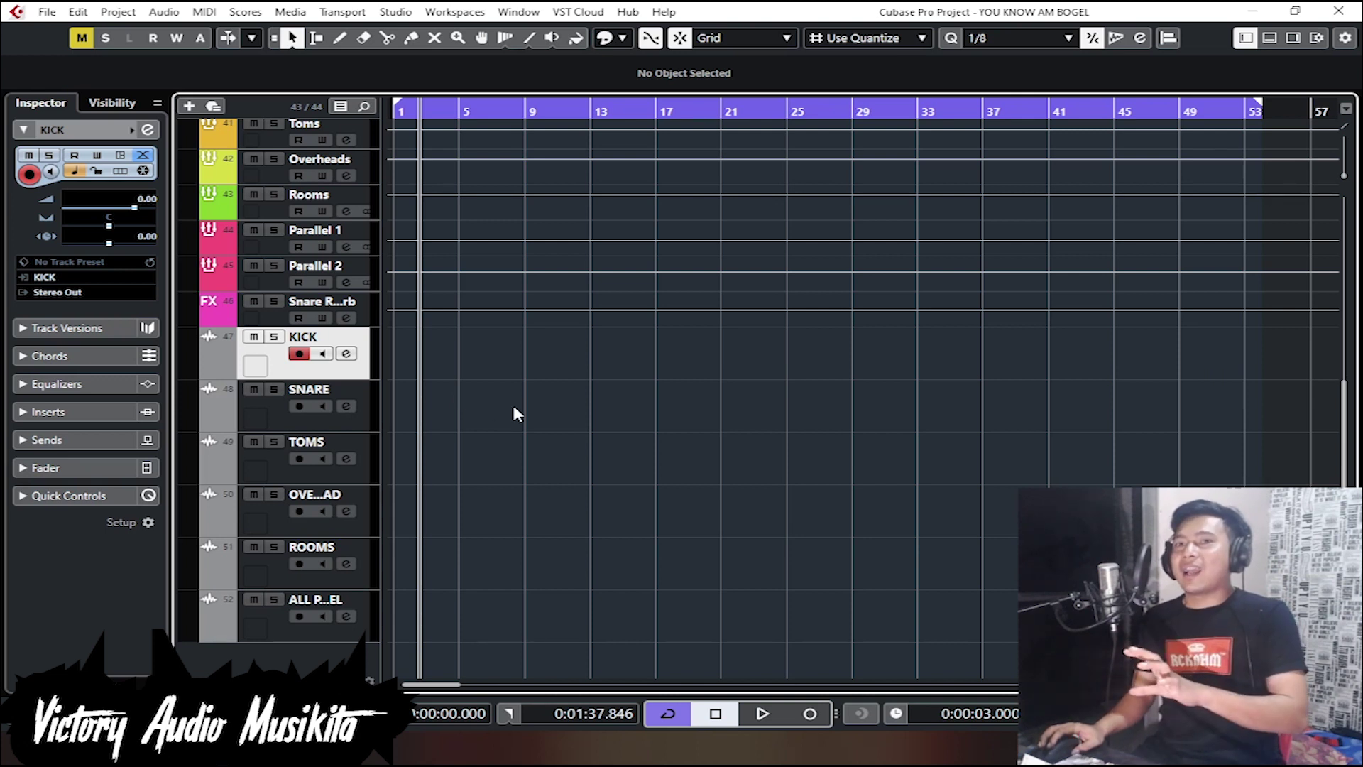
scroll(578, 416, up, 3)
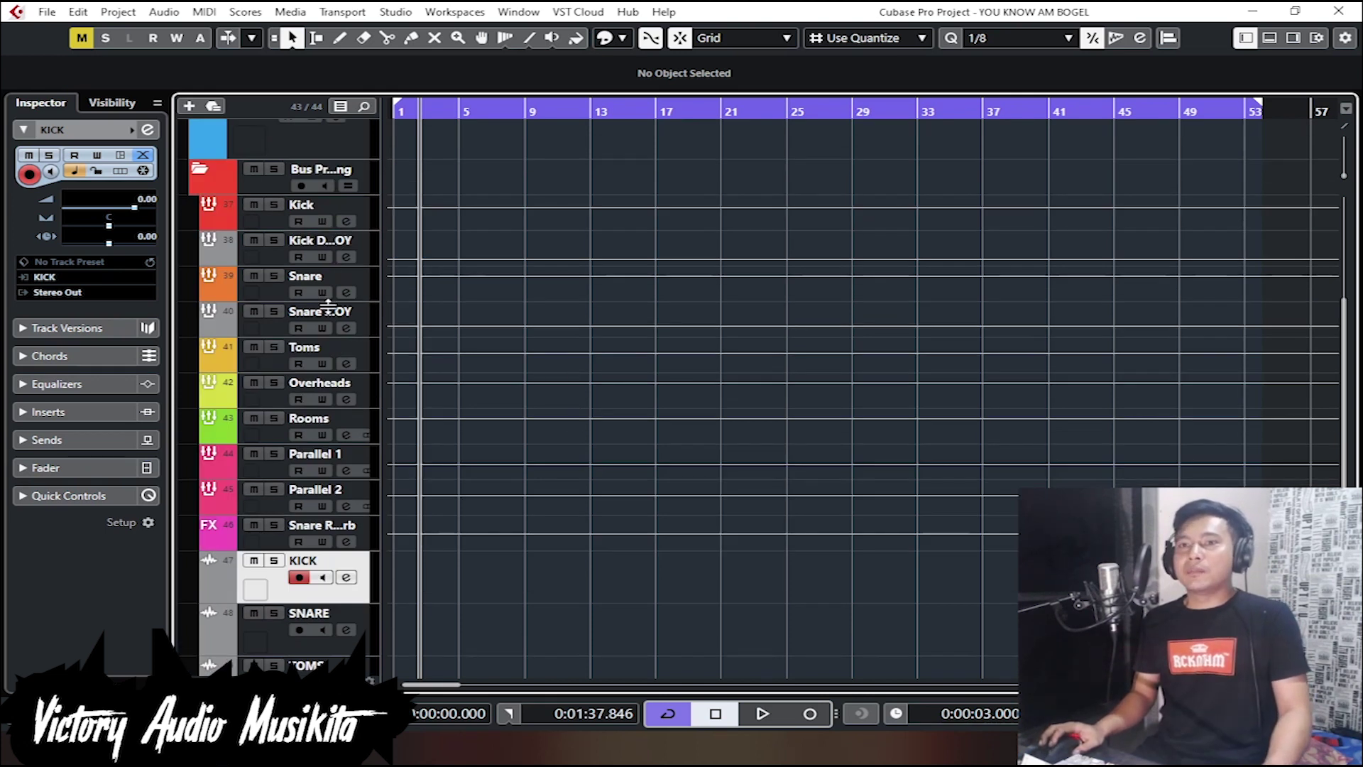
scroll(328, 226, down, 3)
click(299, 406)
click(299, 458)
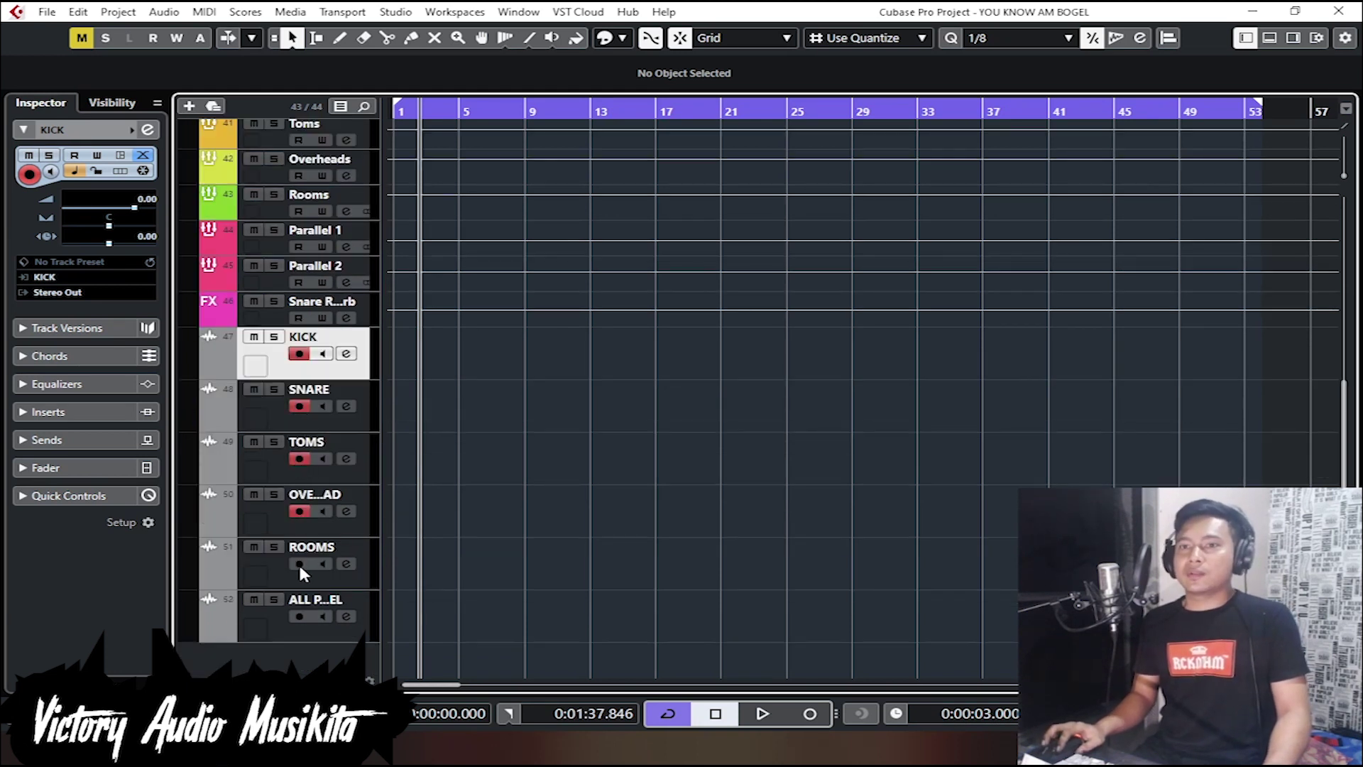
click(299, 616)
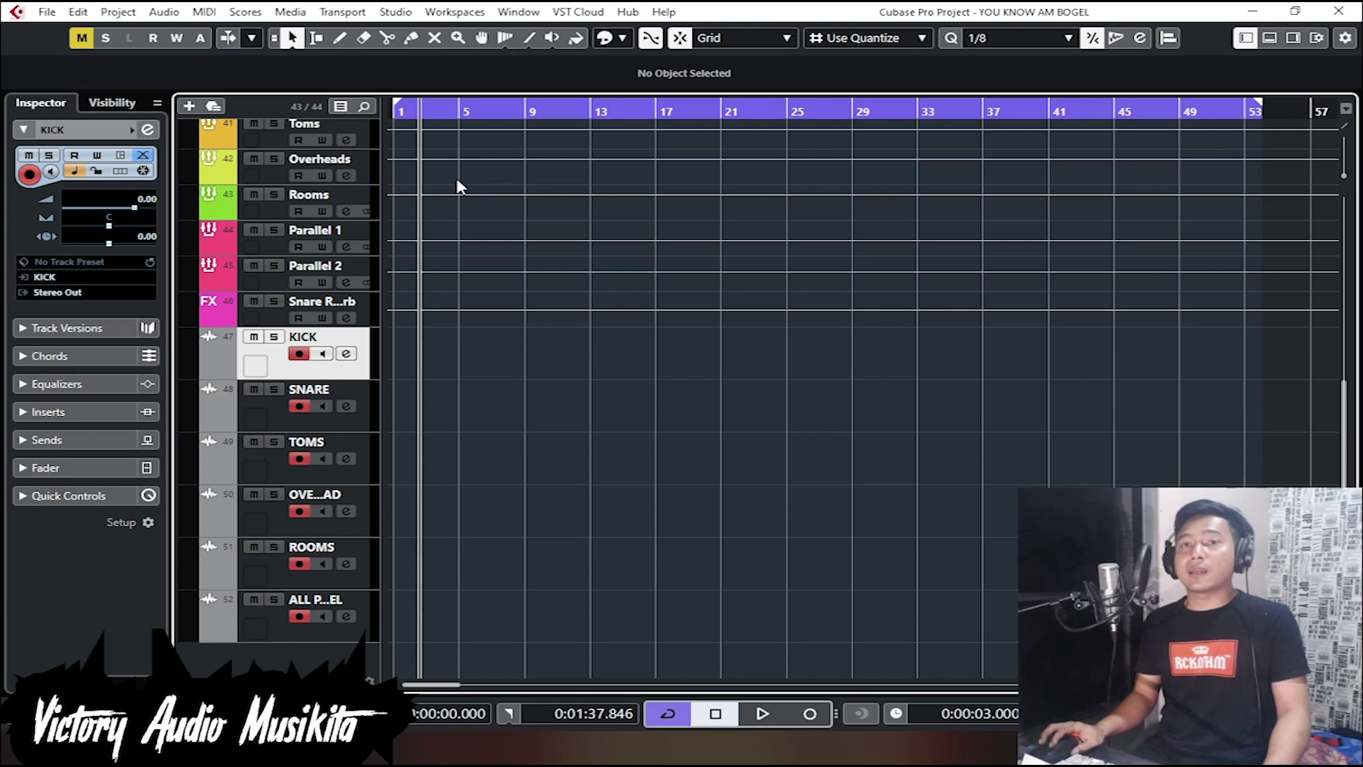
Step: Record all six armed drum tracks from bar 1 to about bar 22
drag(428, 112, 392, 114)
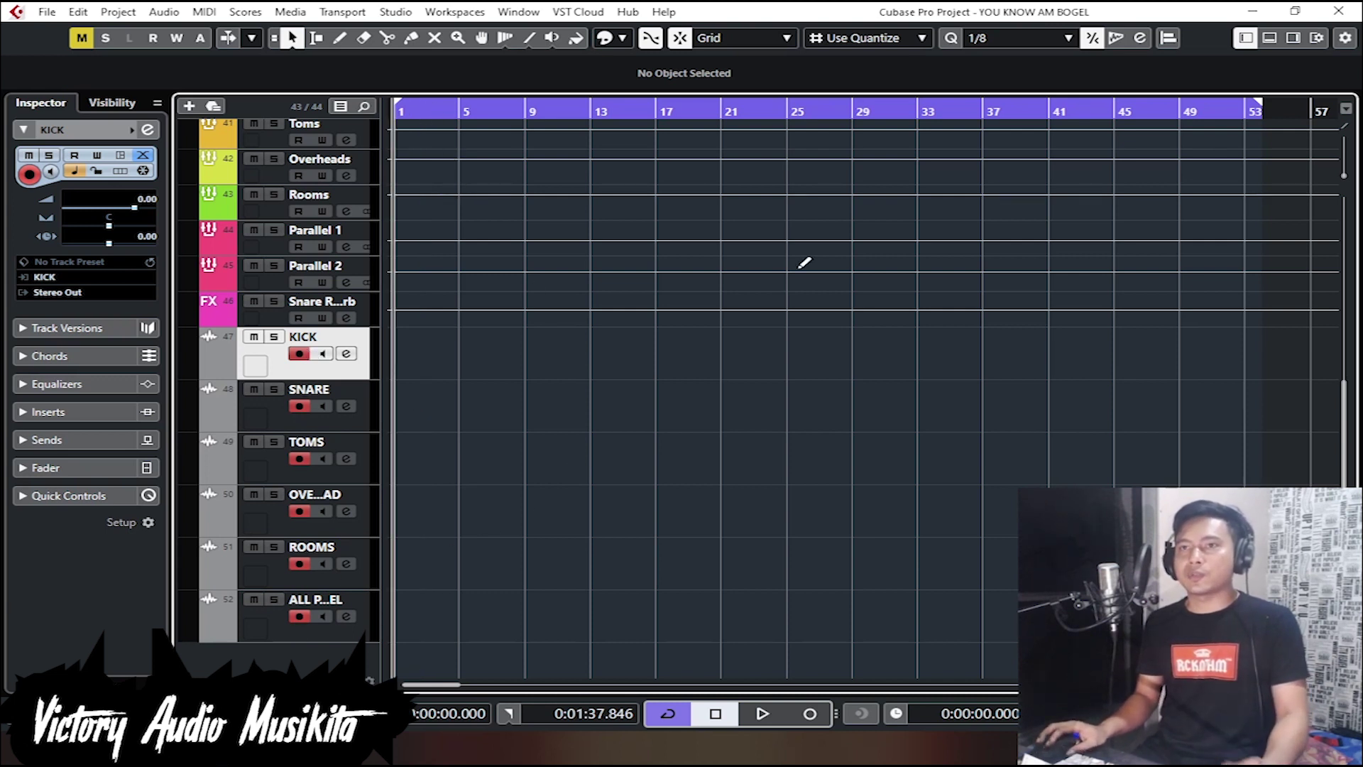
key(KP_Multiply)
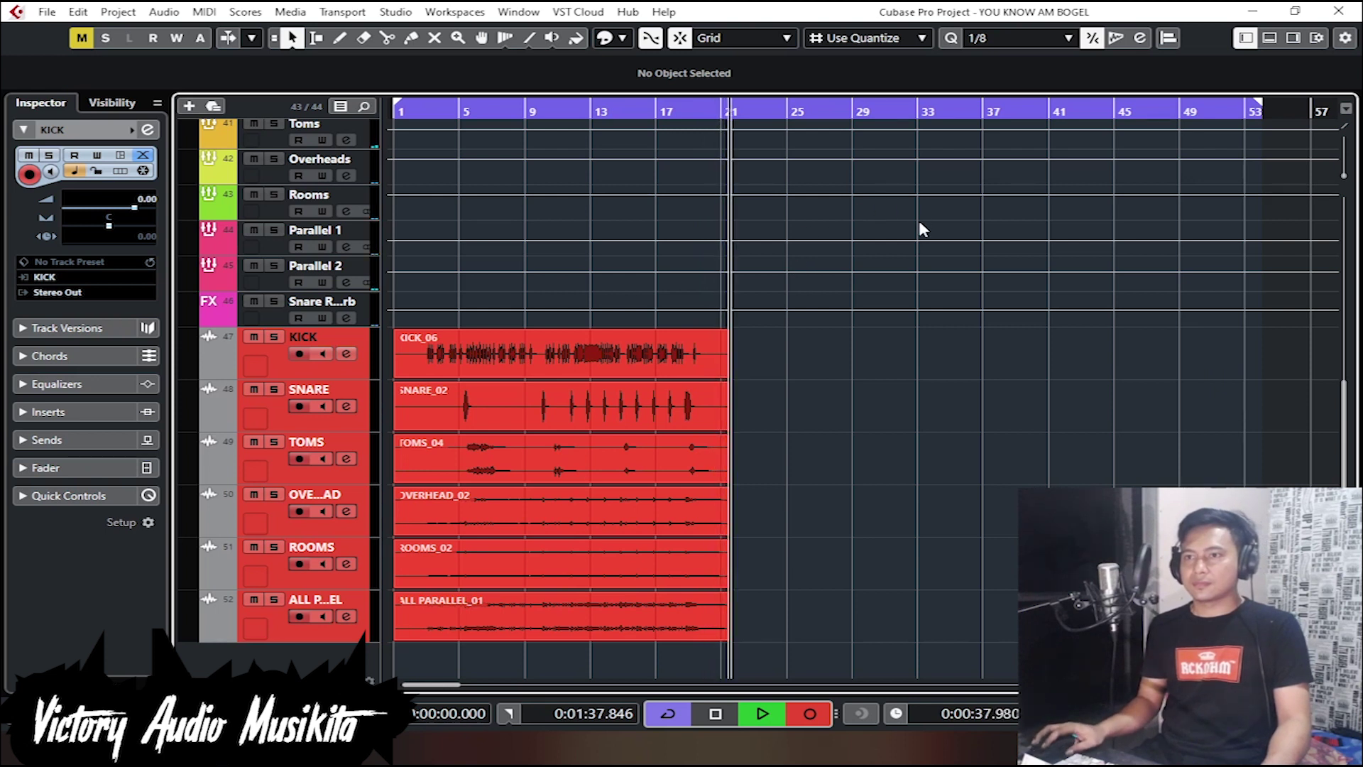
key(space)
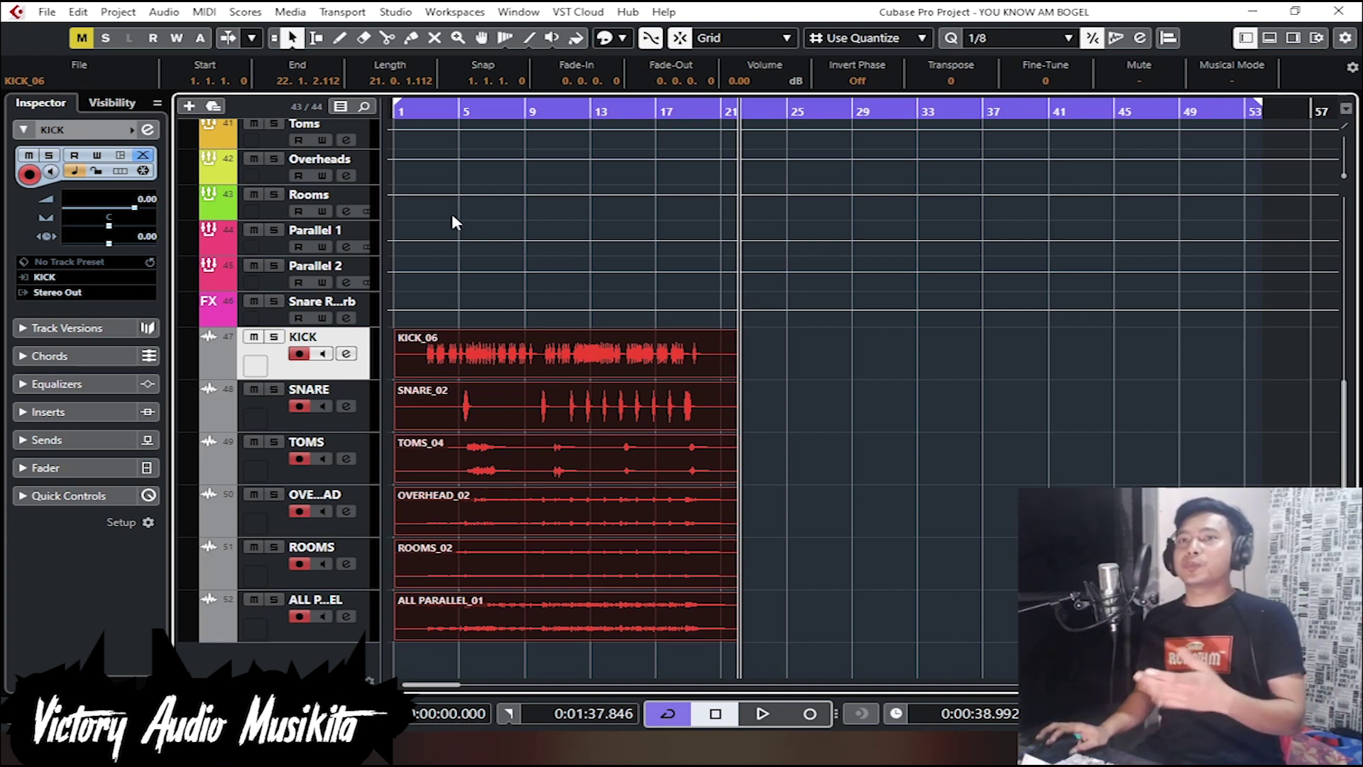
Step: Examine the recorded kick, snare, toms, overhead, rooms and parallel clips against their source group tracks
scroll(483, 236, up, 5)
scroll(483, 245, up, 3)
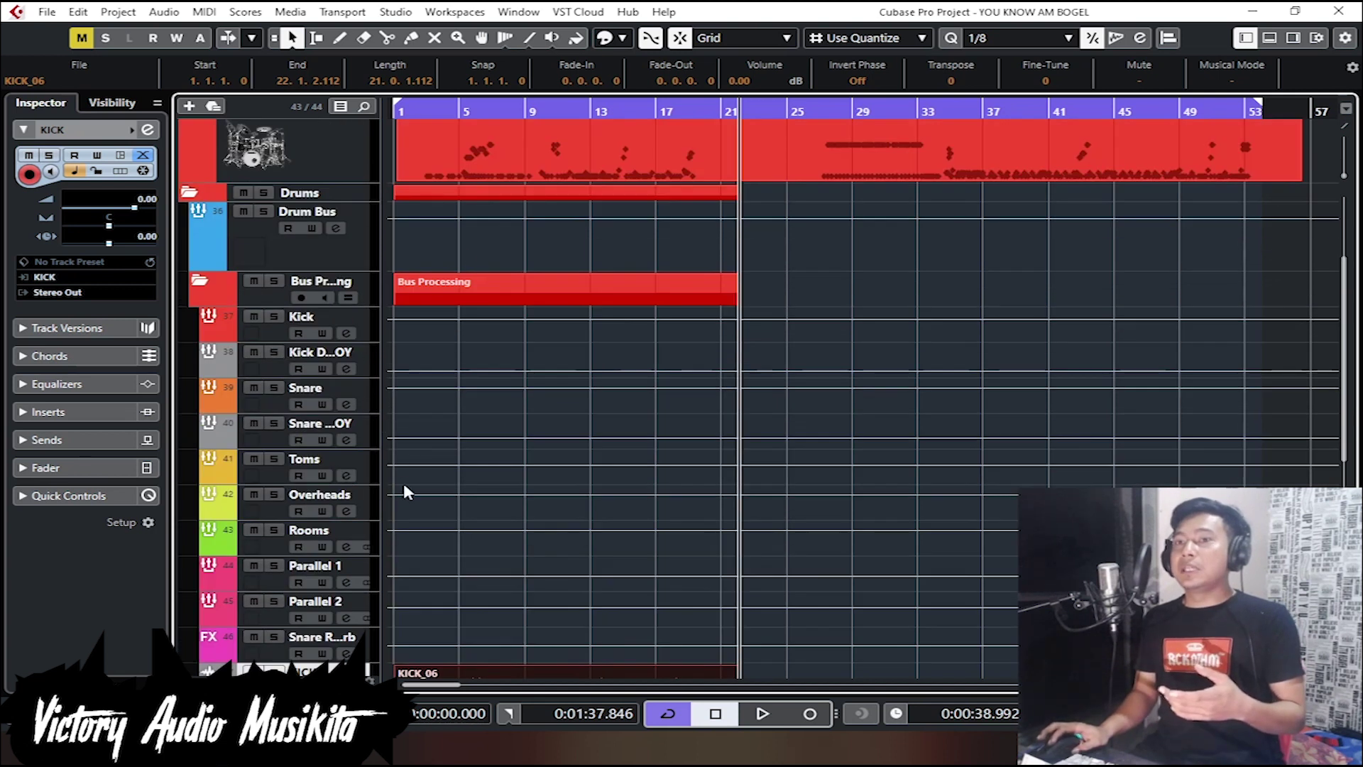
scroll(403, 483, down, 6)
scroll(451, 412, up, 3)
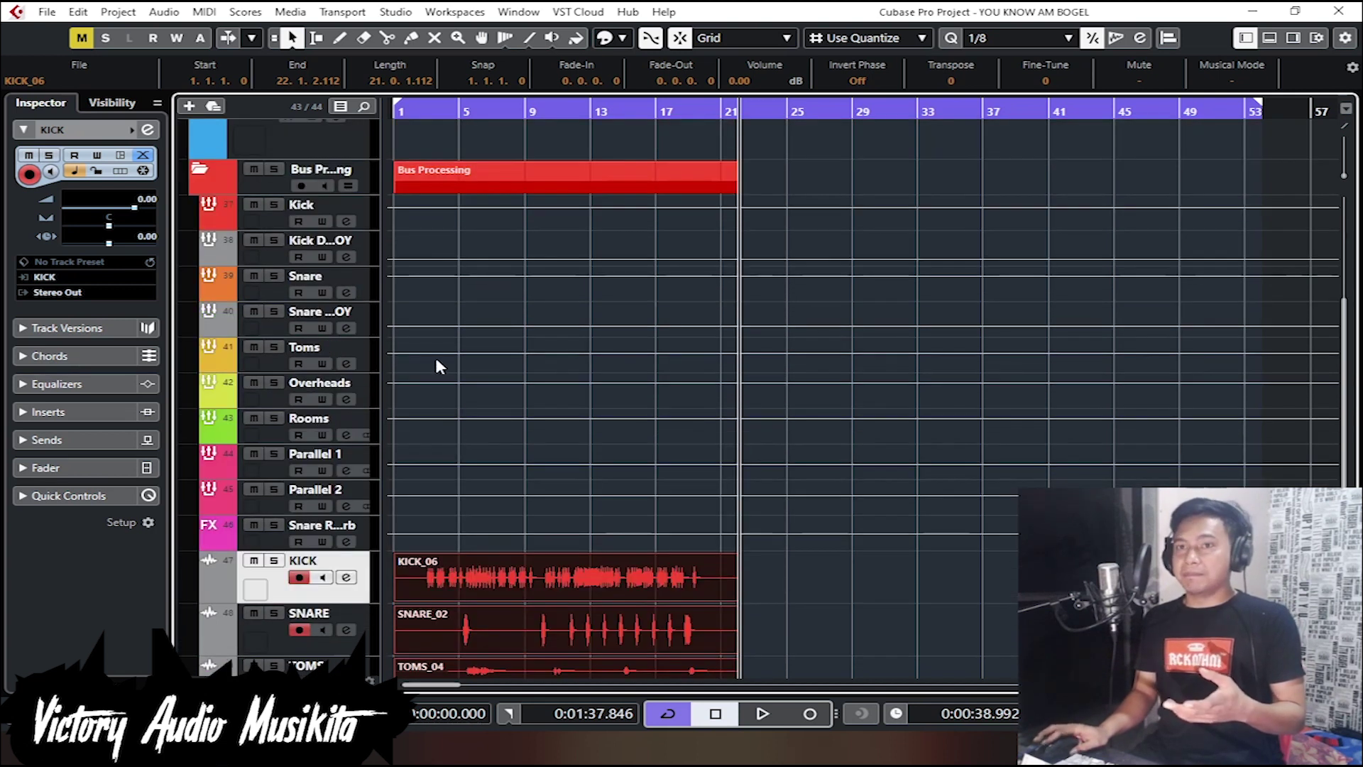
scroll(436, 356, down, 6)
click(560, 357)
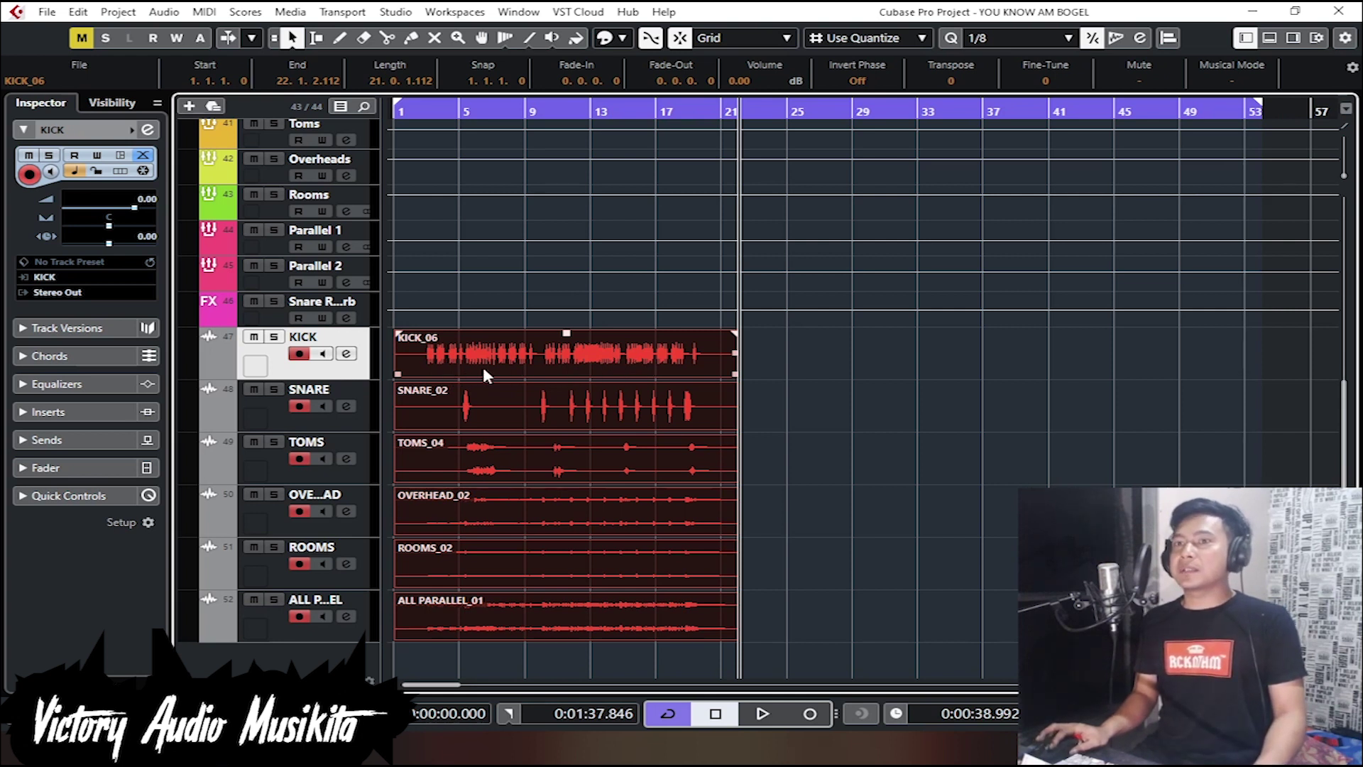
scroll(426, 227, up, 3)
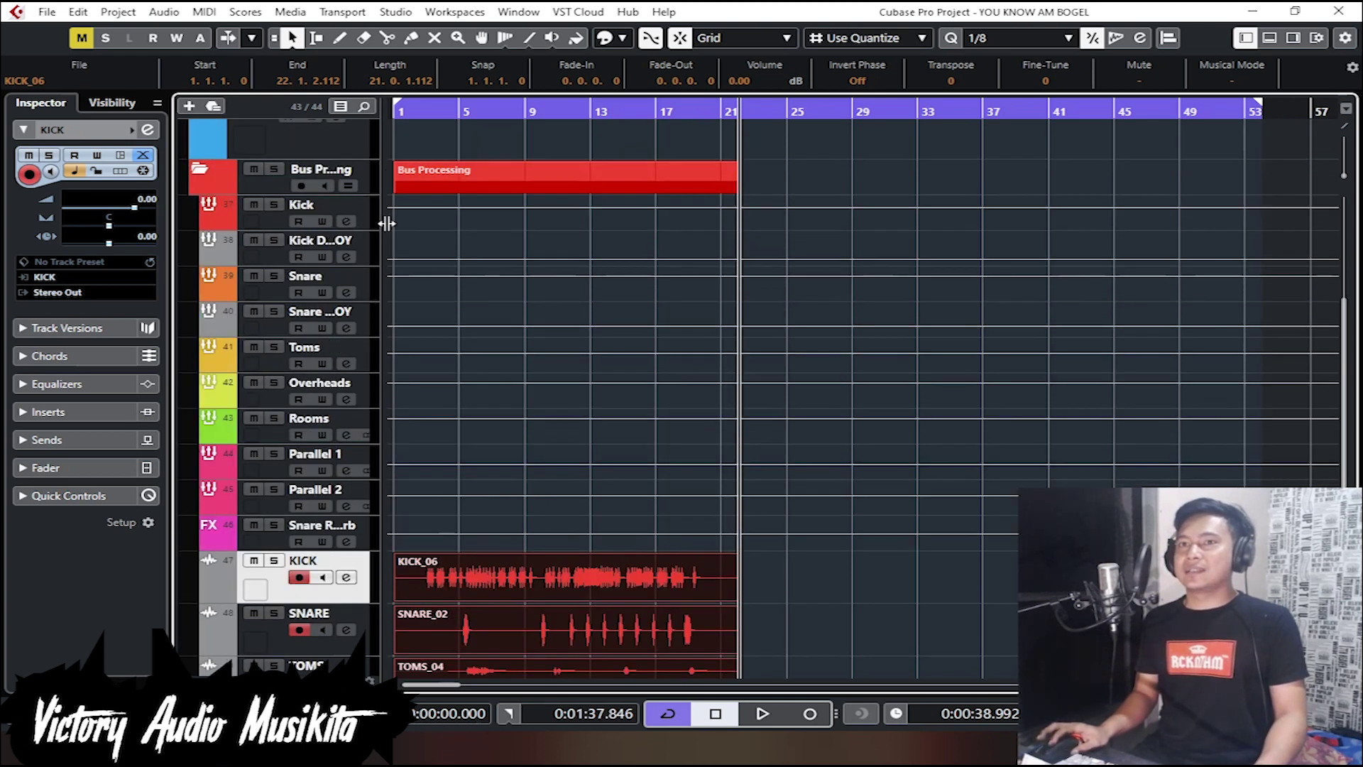
scroll(408, 284, down, 3)
click(487, 425)
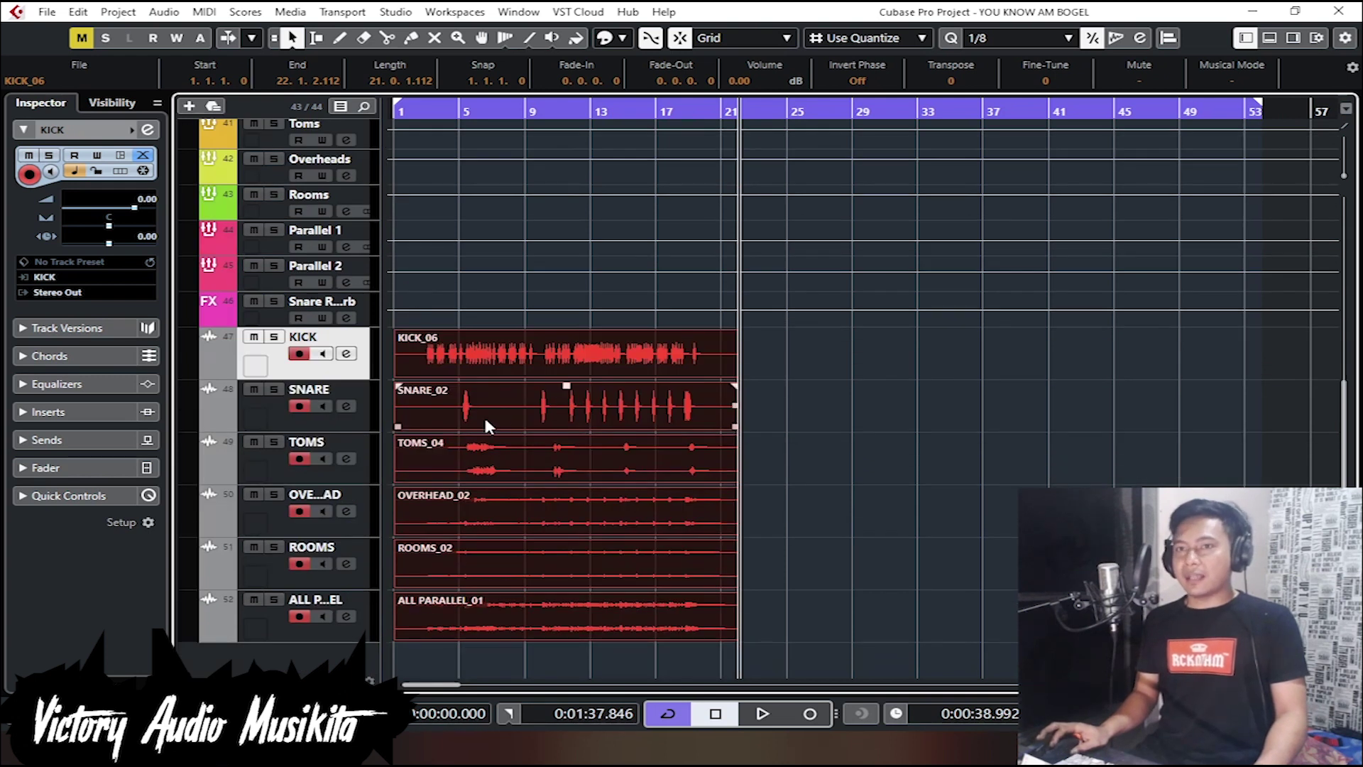
click(504, 447)
click(503, 501)
click(500, 557)
click(504, 629)
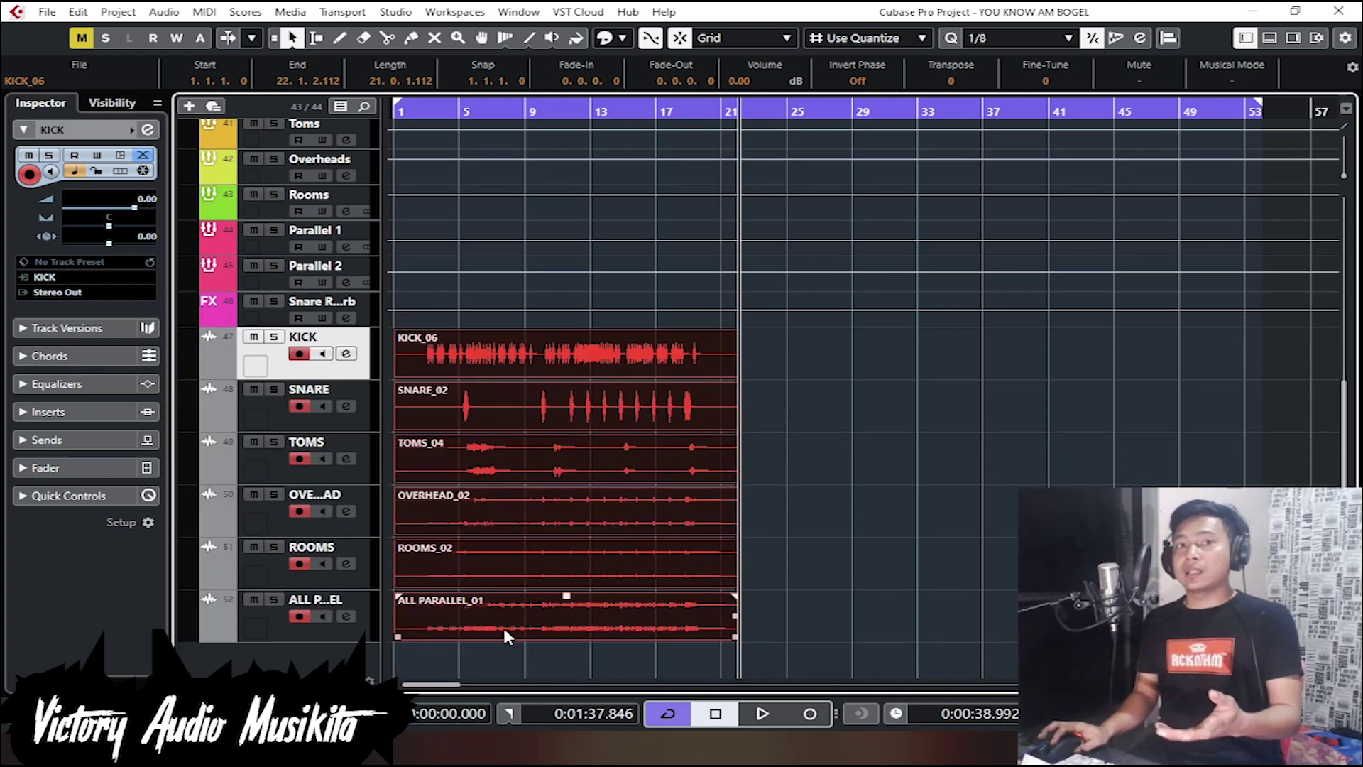
click(547, 566)
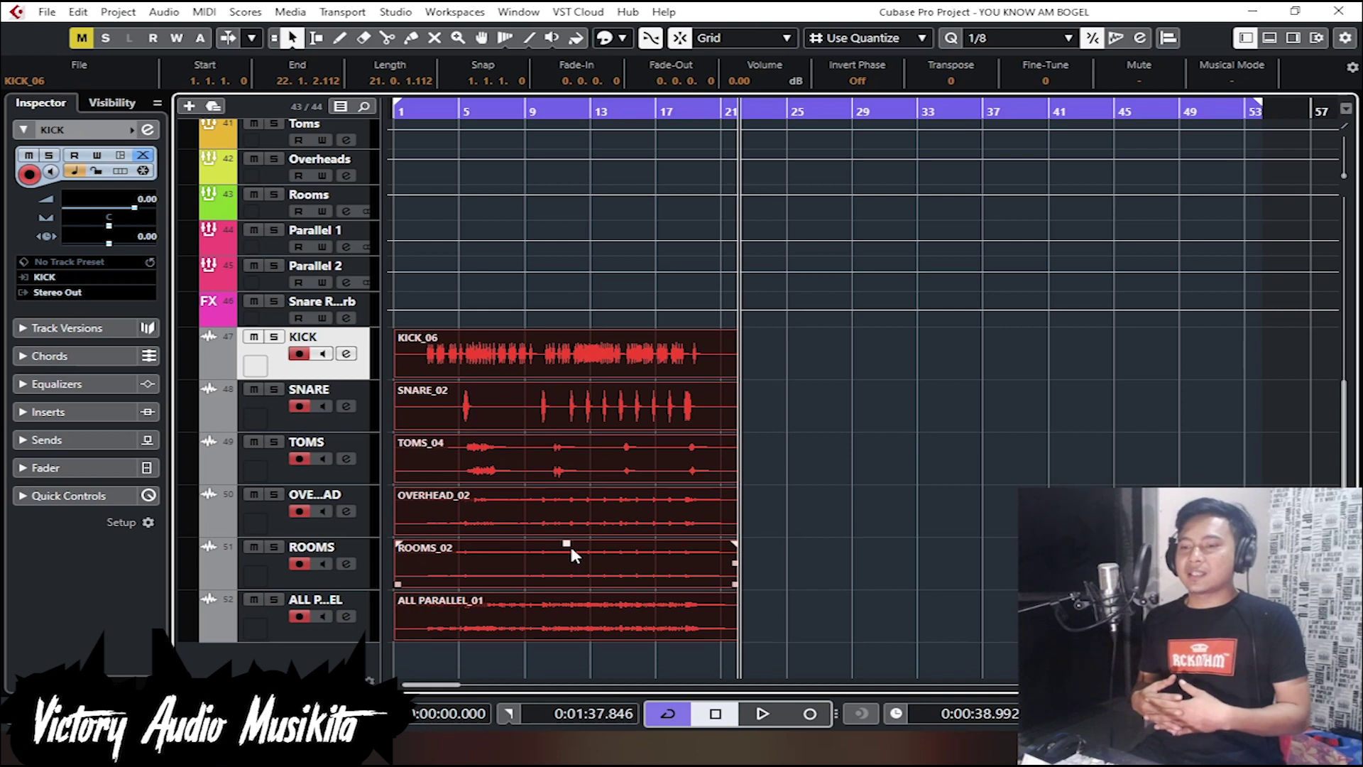
Step: Compare the recorded audio clips with the Mix-Ready P4 Kit part on the DRUM track
scroll(944, 441, up, 5)
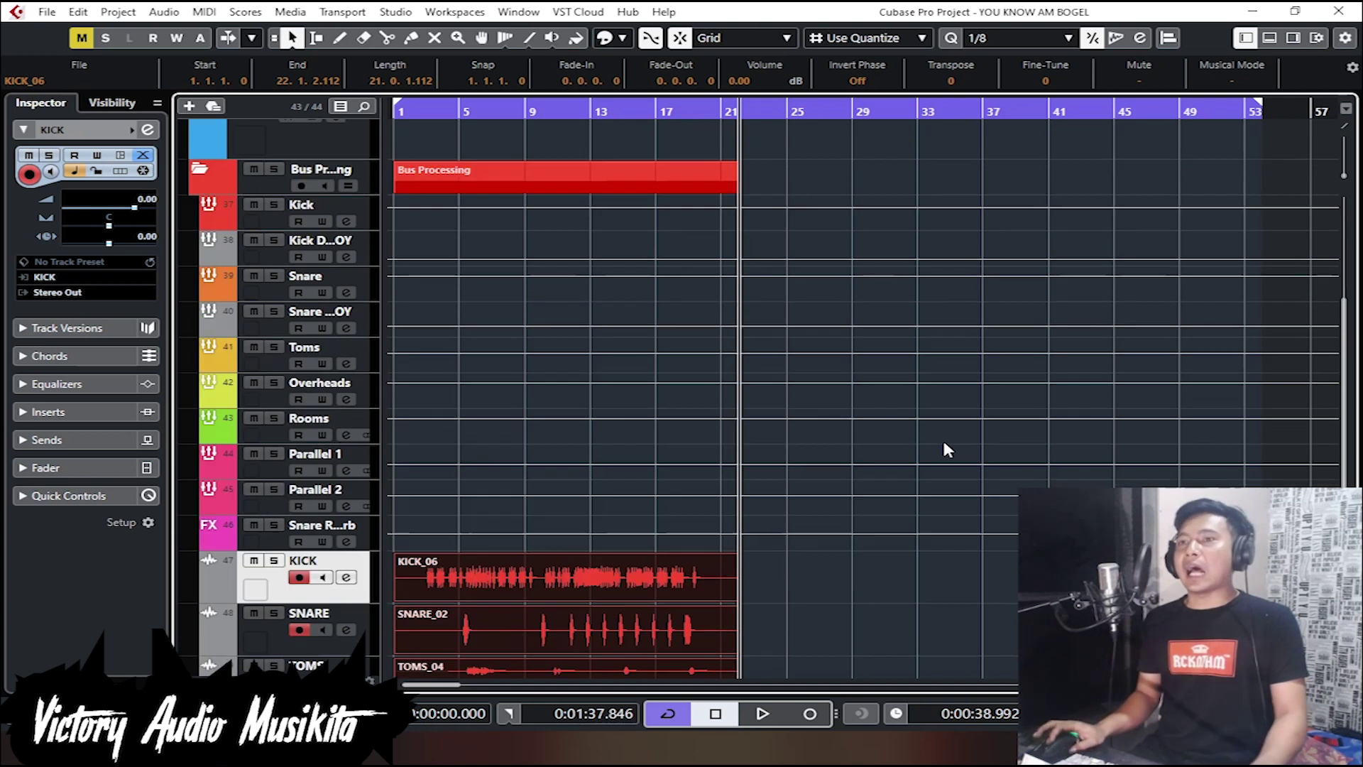
scroll(935, 367, down, 5)
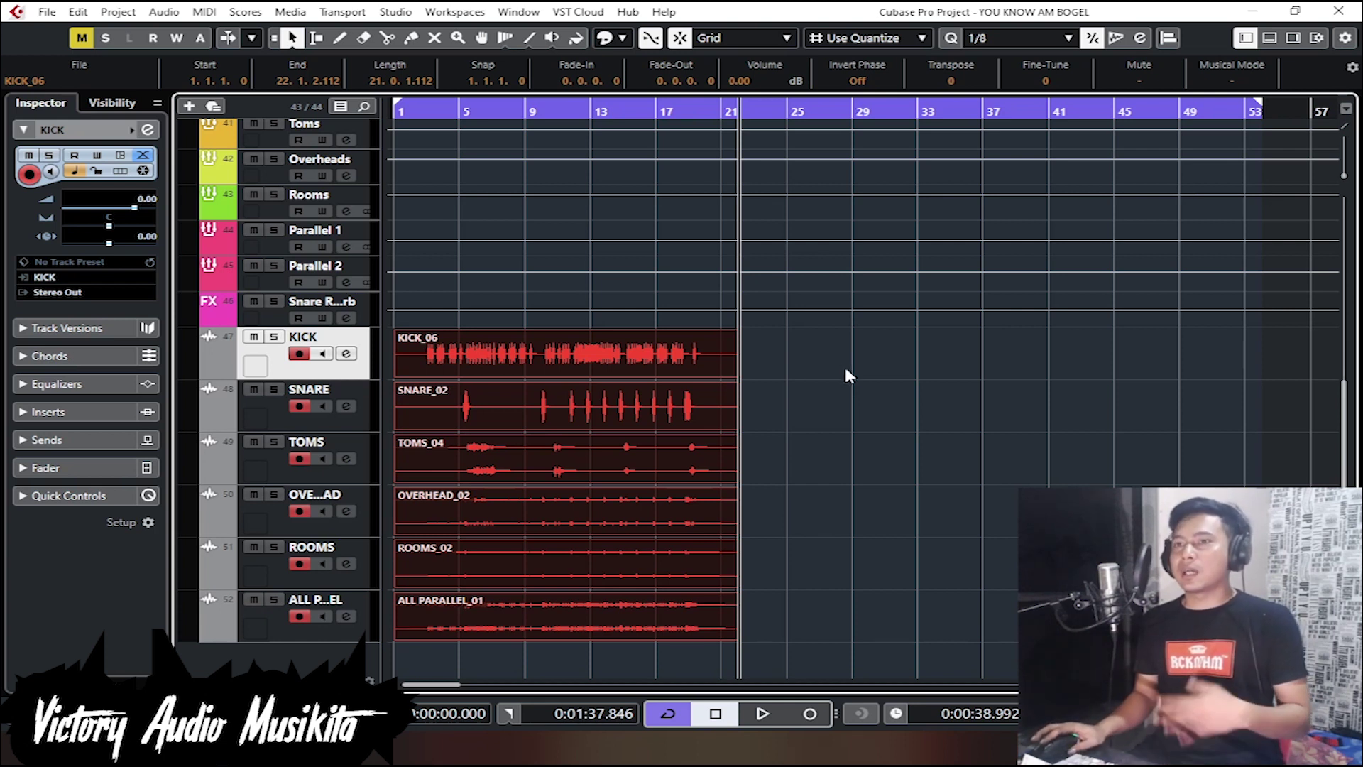
scroll(828, 365, up, 5)
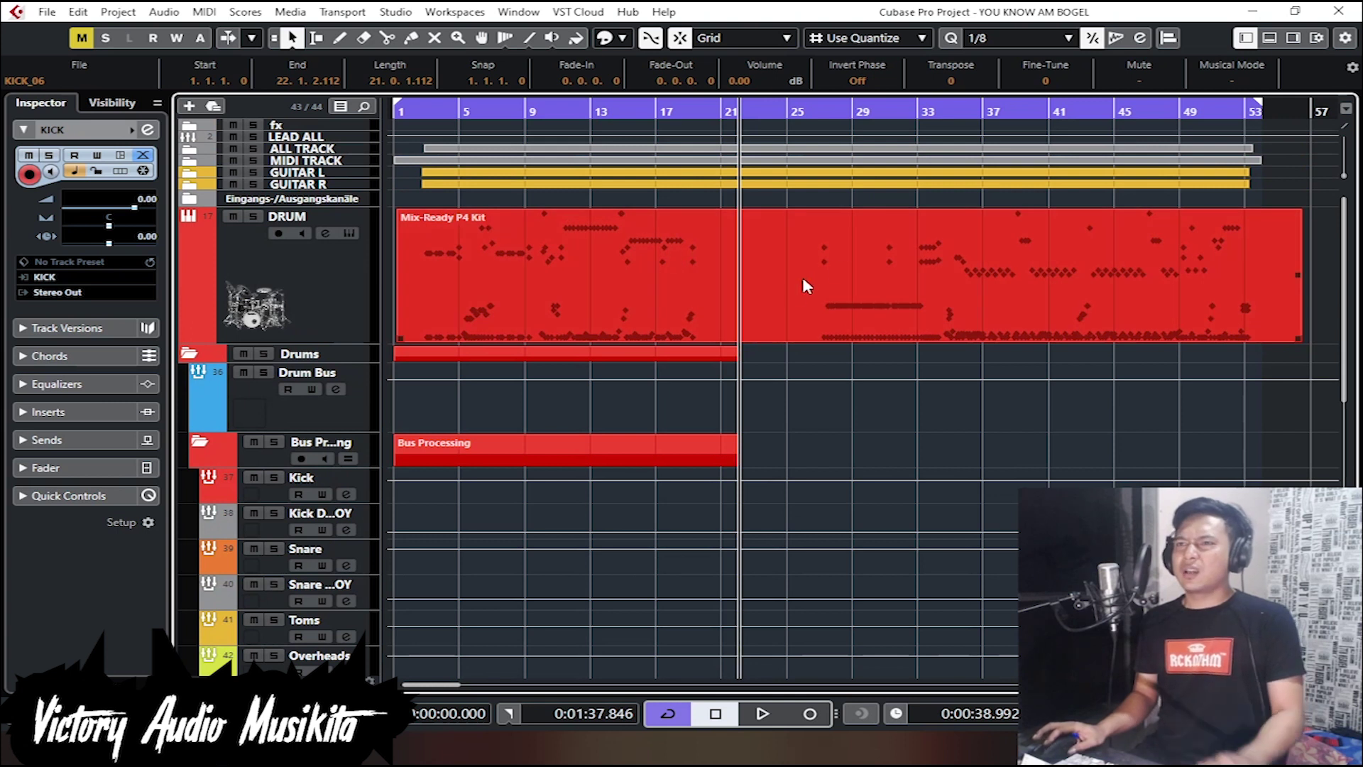
scroll(834, 261, down, 8)
scroll(834, 261, down, 1)
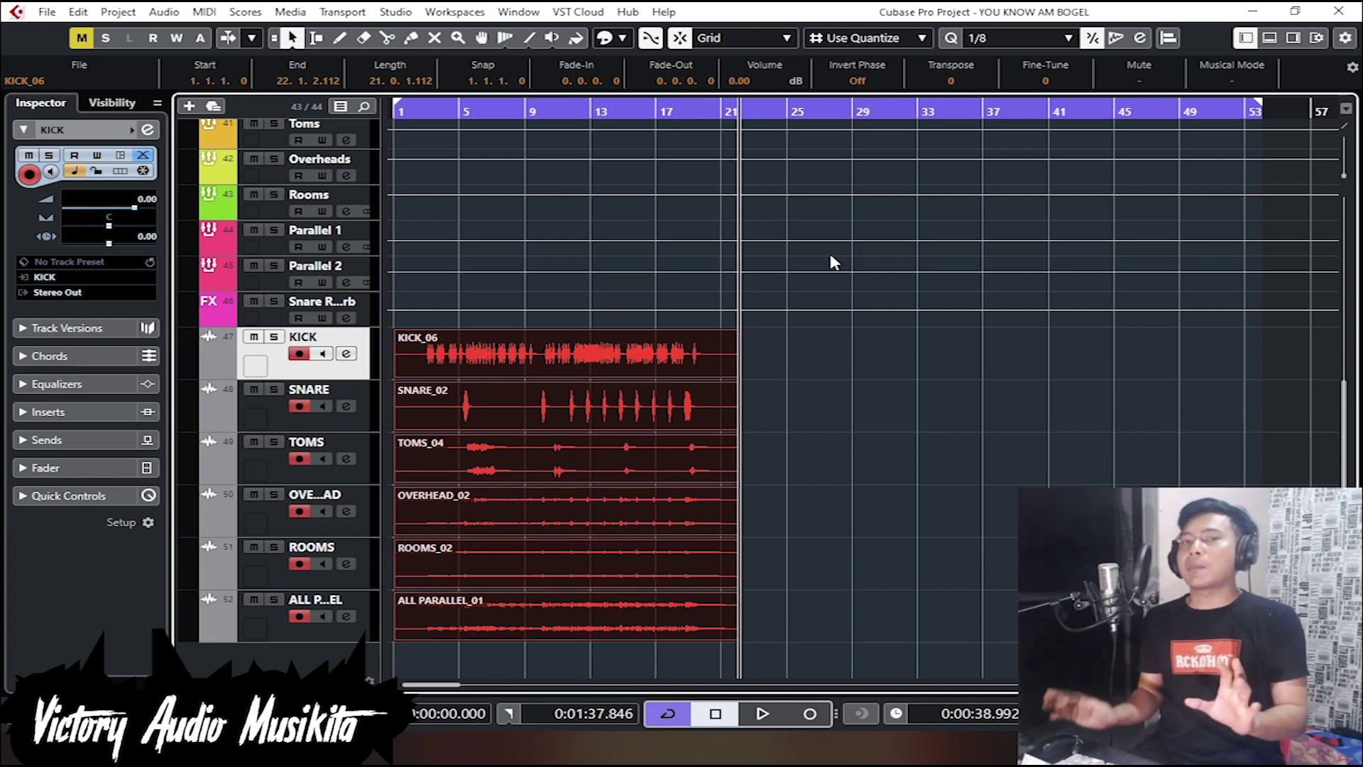
scroll(845, 272, up, 10)
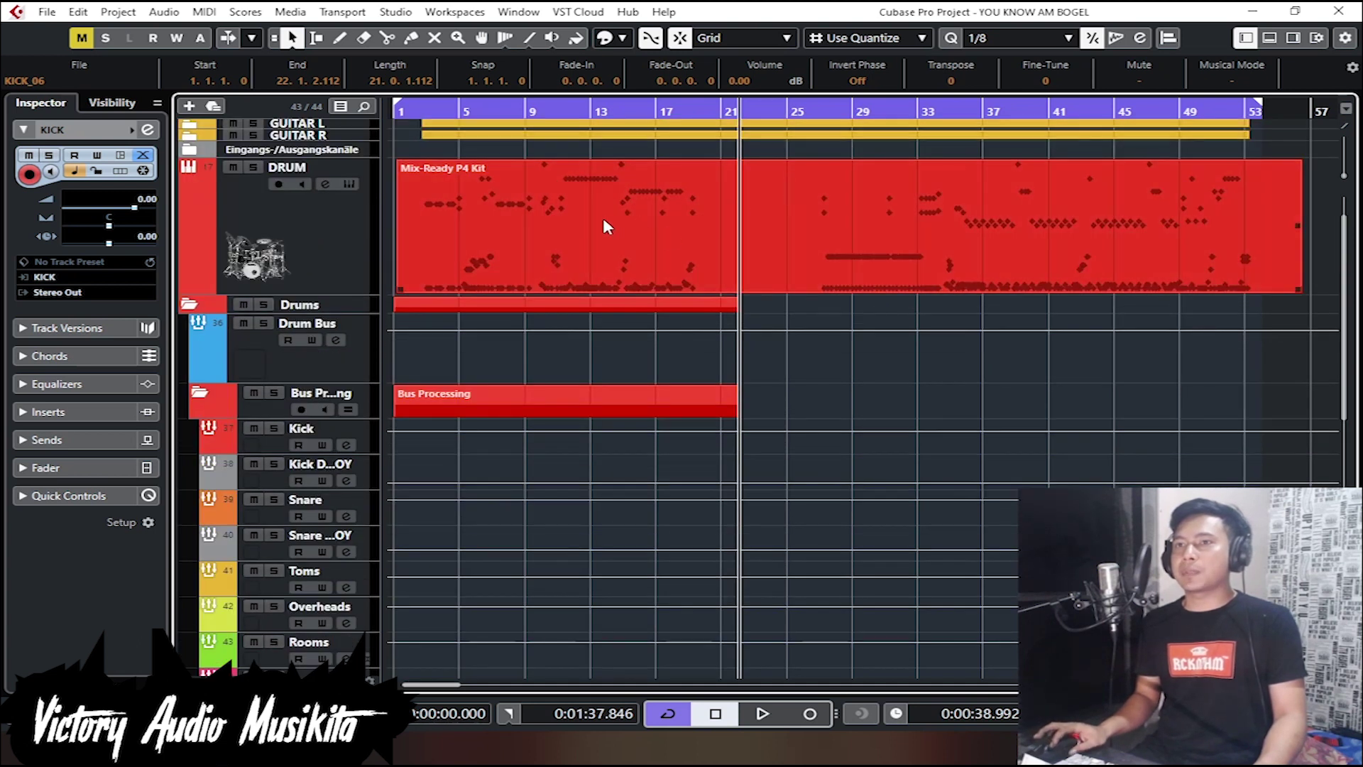
scroll(680, 389, down, 10)
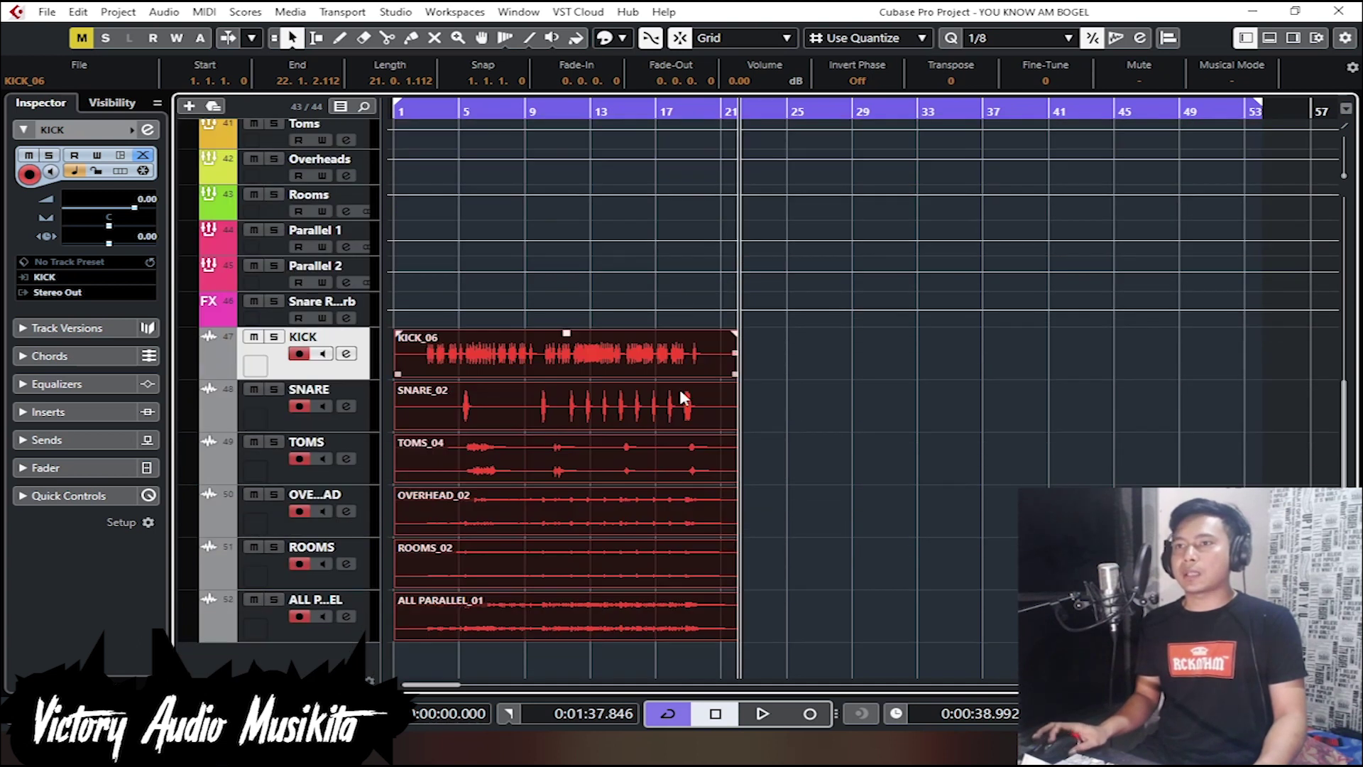
scroll(831, 260, up, 10)
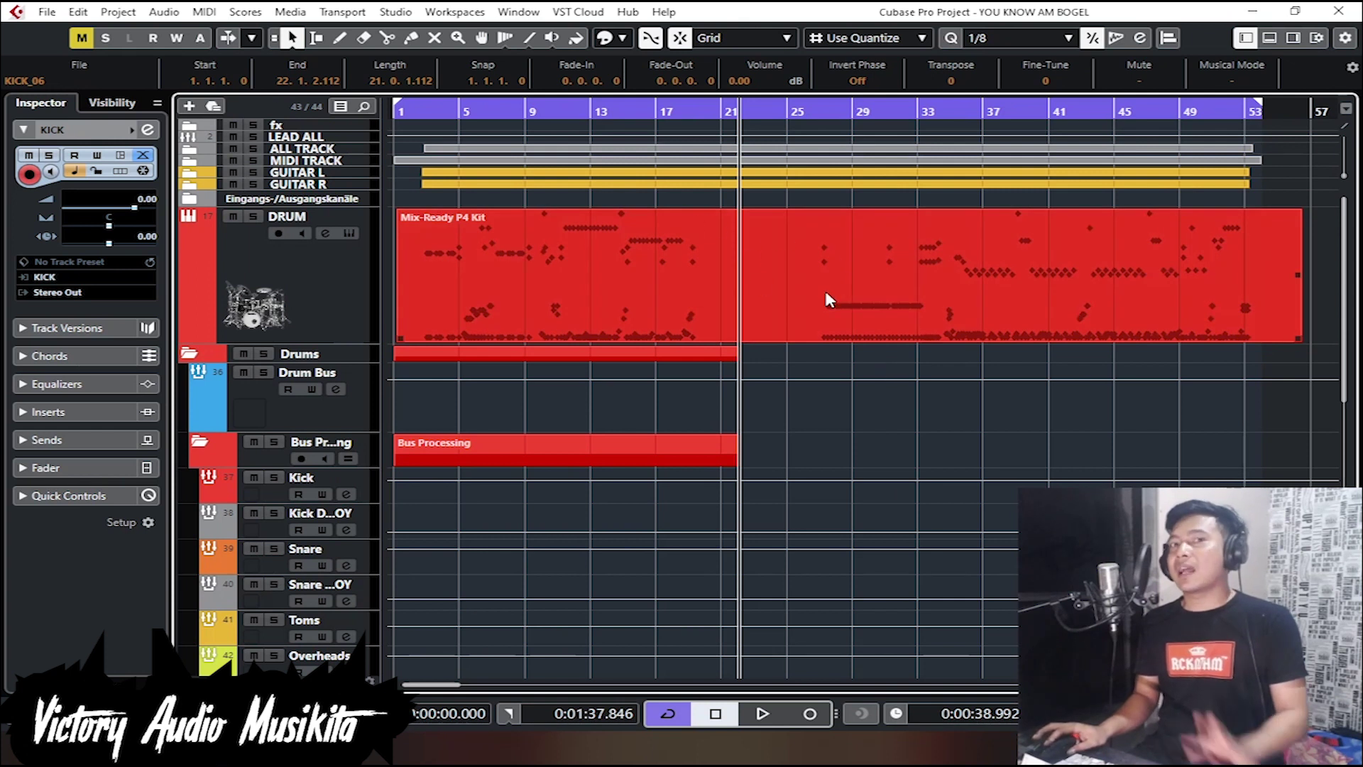
Step: Move the playhead to about bar 26, past the end of the recorded drum clips
click(803, 111)
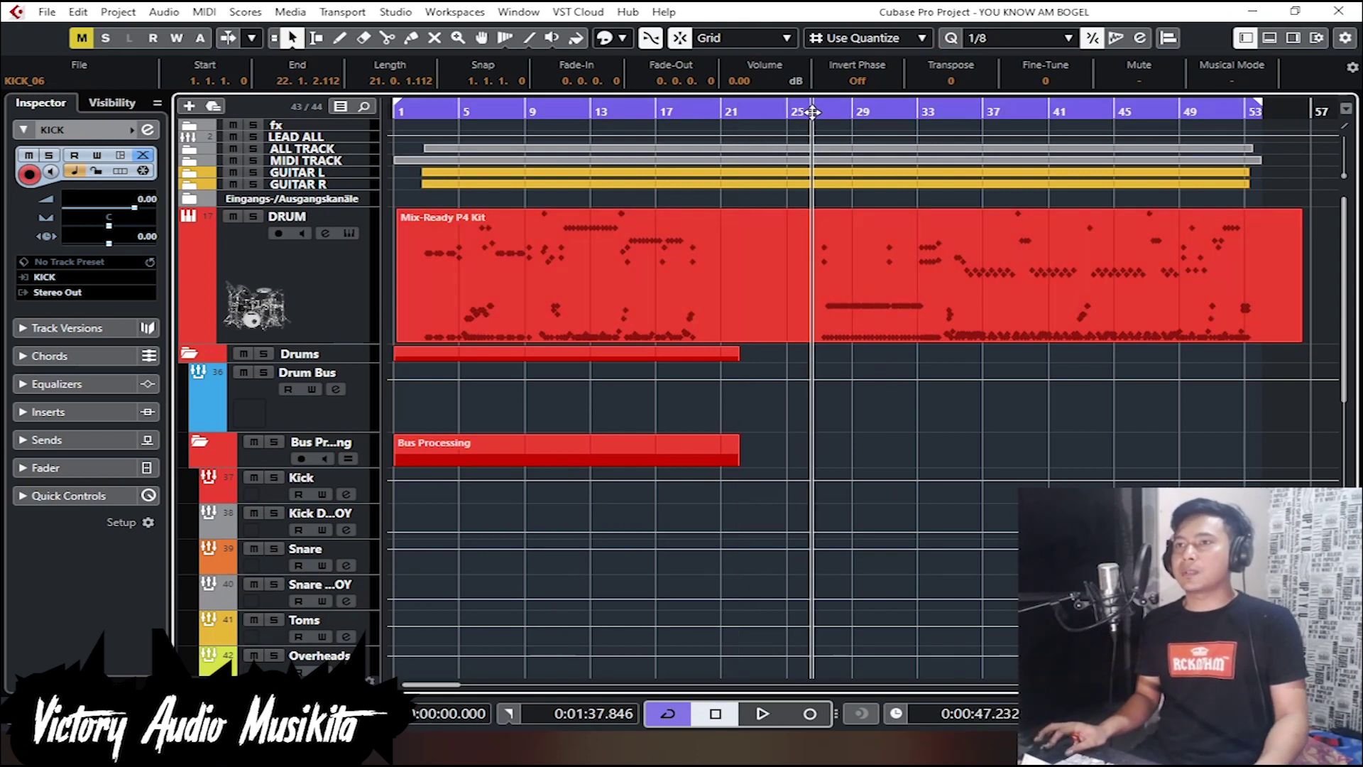
scroll(907, 431, down, 5)
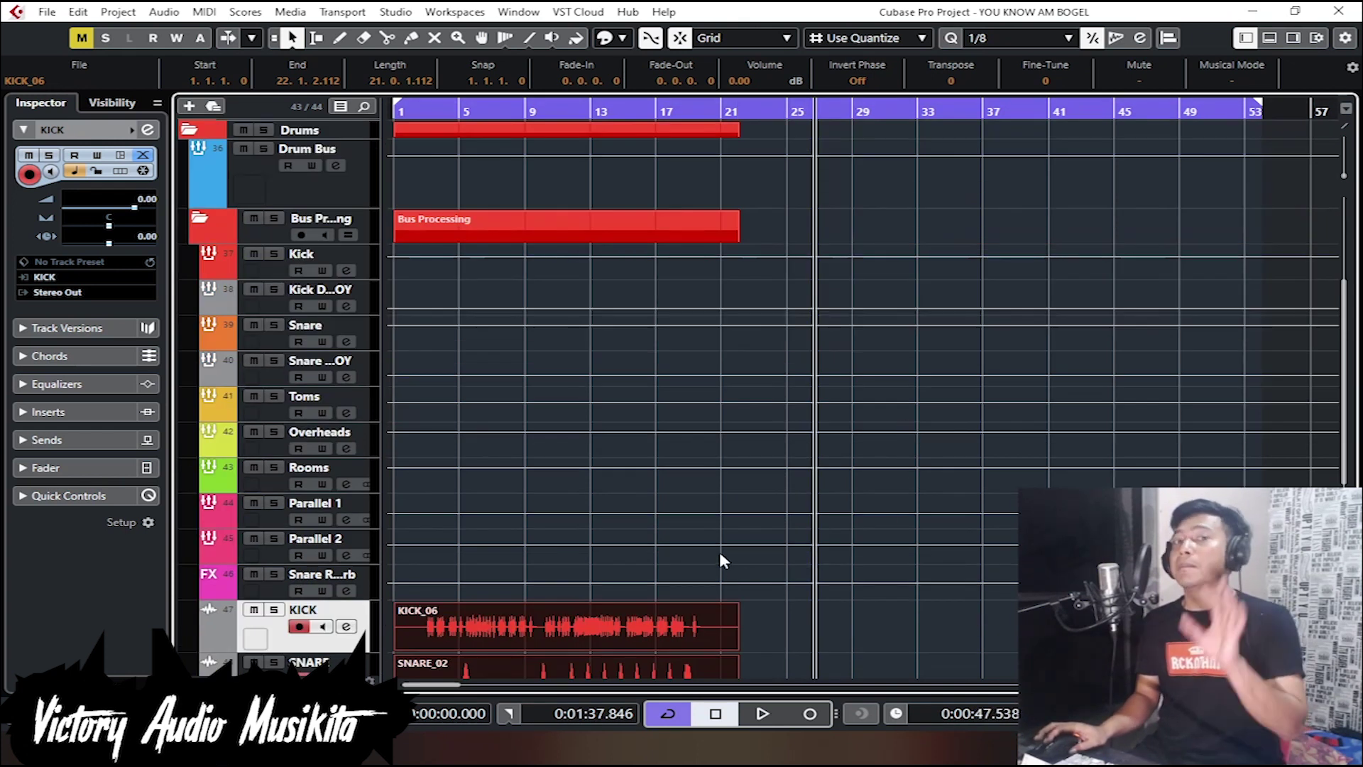
scroll(1020, 426, down, 4)
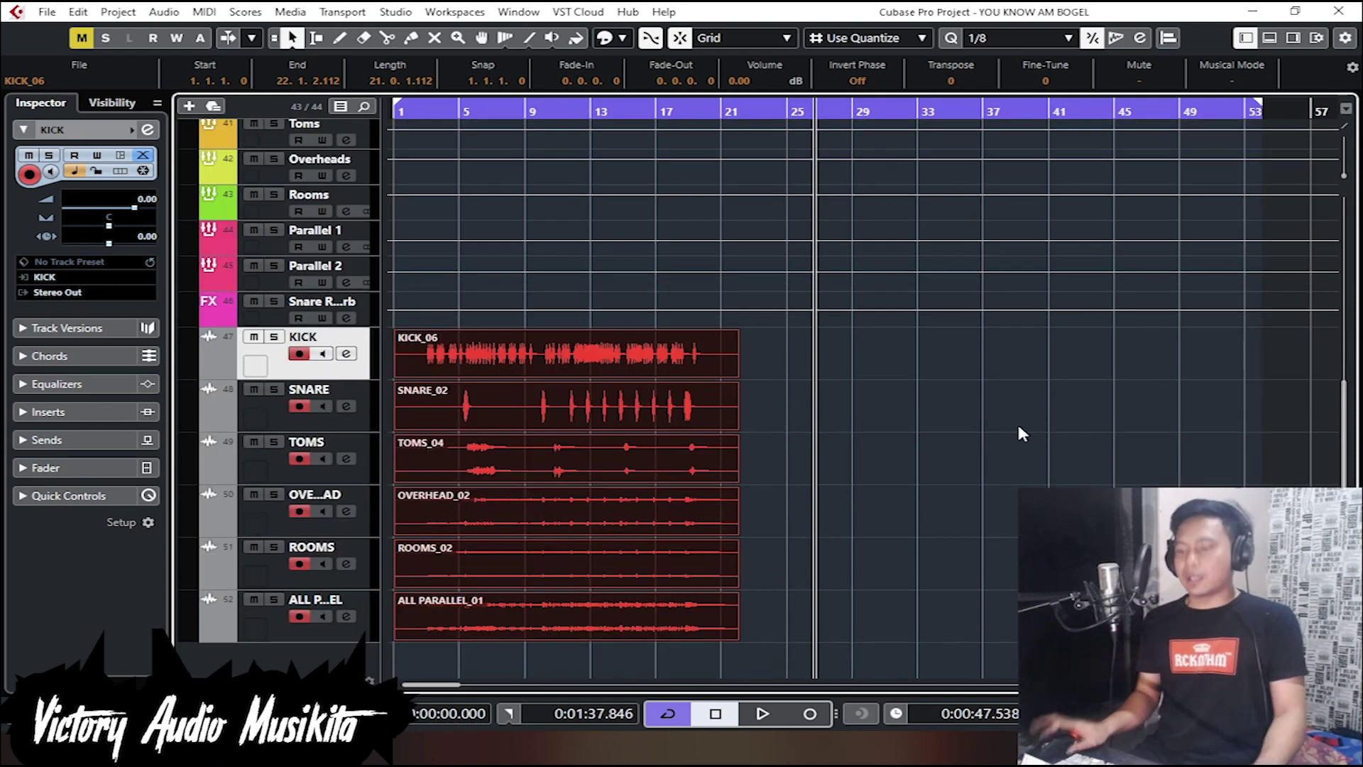
Step: Record all six armed drum tracks from about bar 26 to about bar 53 and compare the clips with their source tracks
key(KP_Multiply)
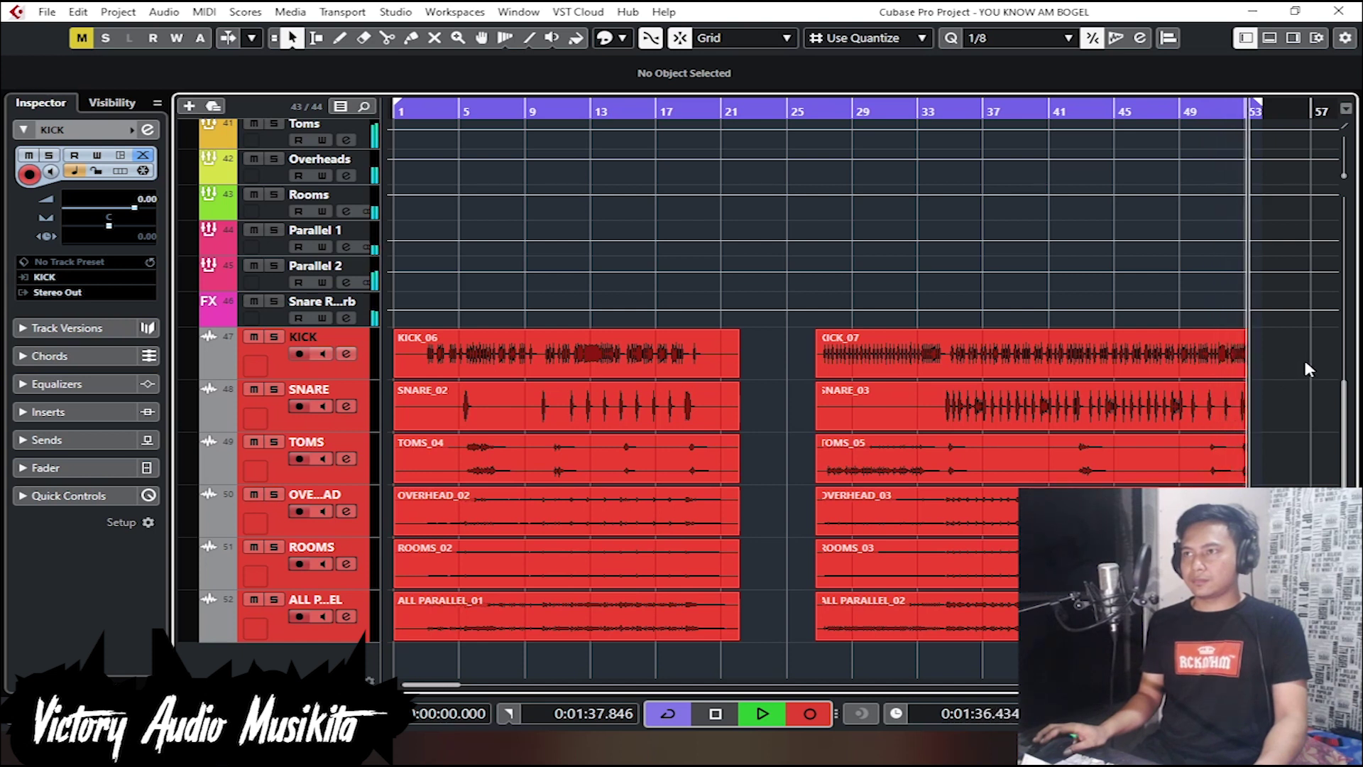
key(space)
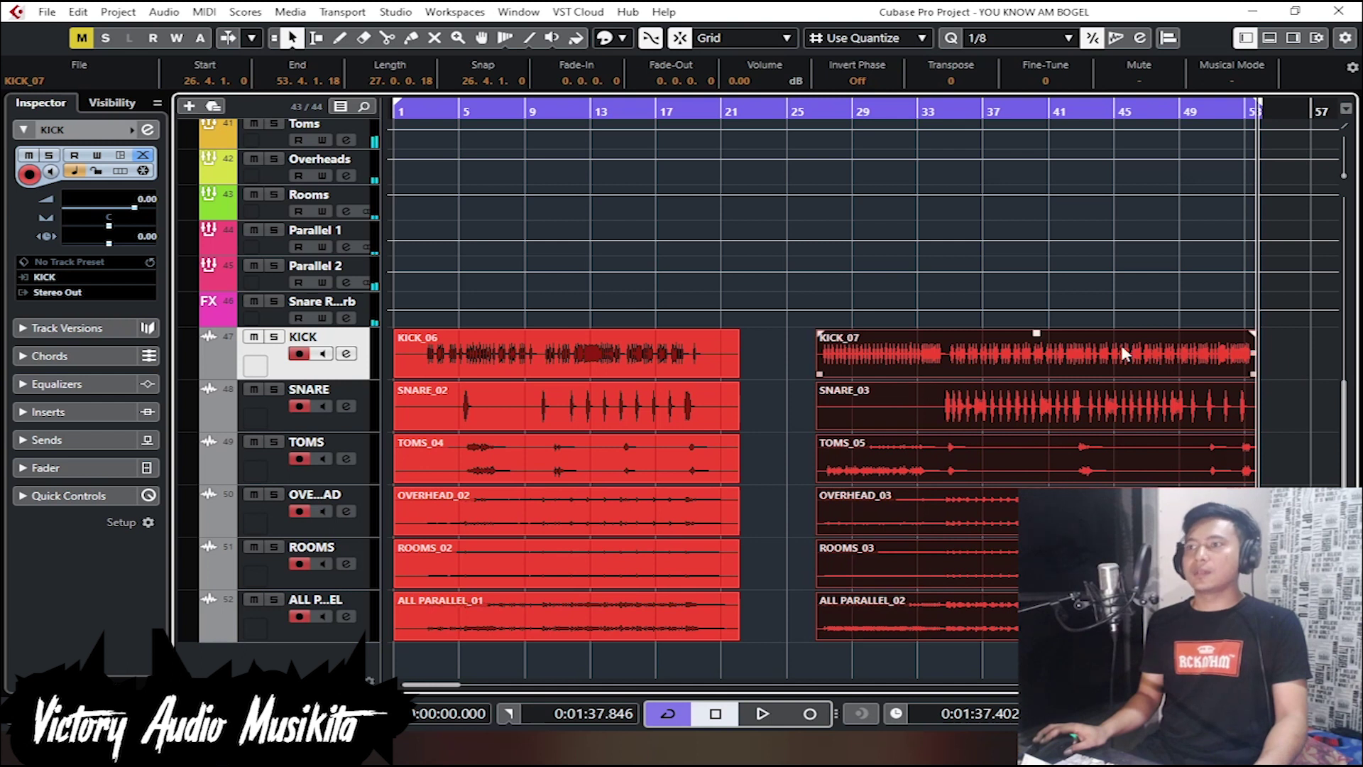
scroll(948, 181, up, 10)
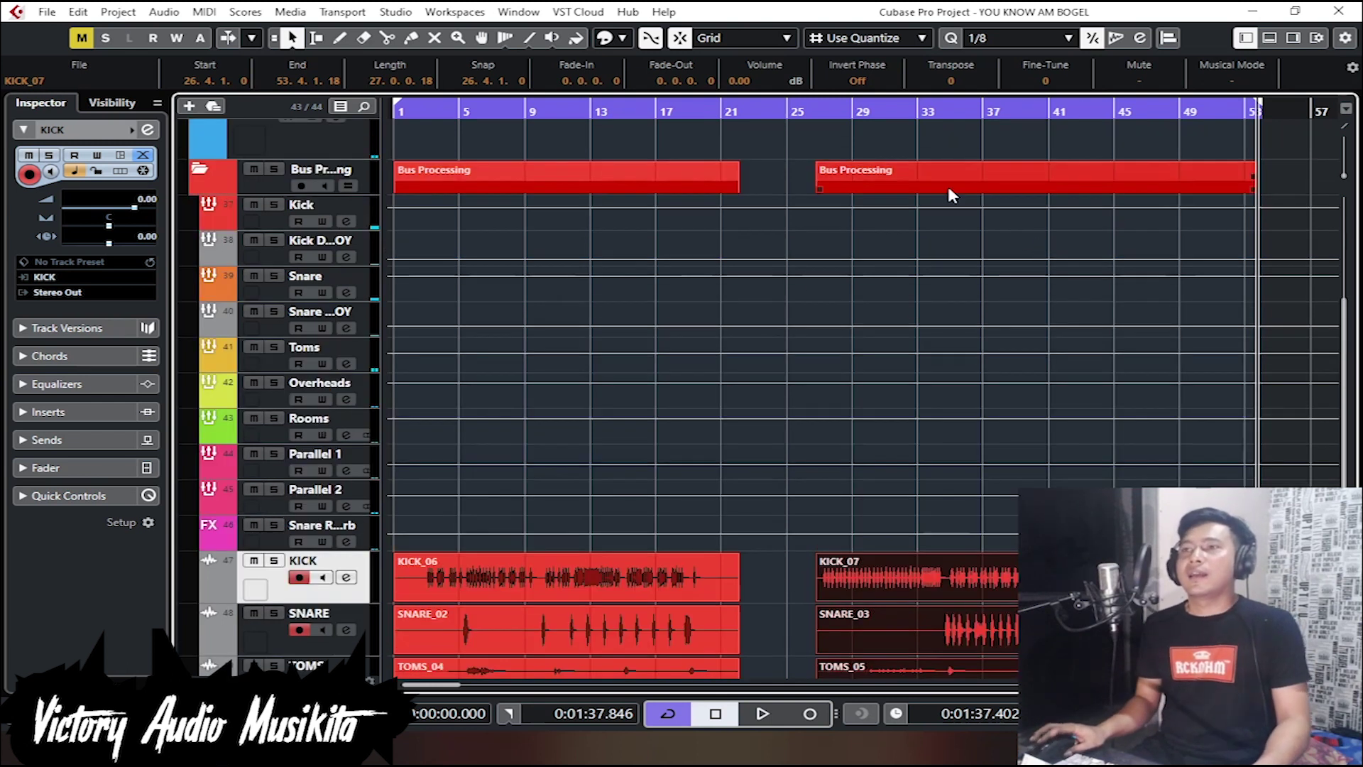
scroll(943, 196, down, 10)
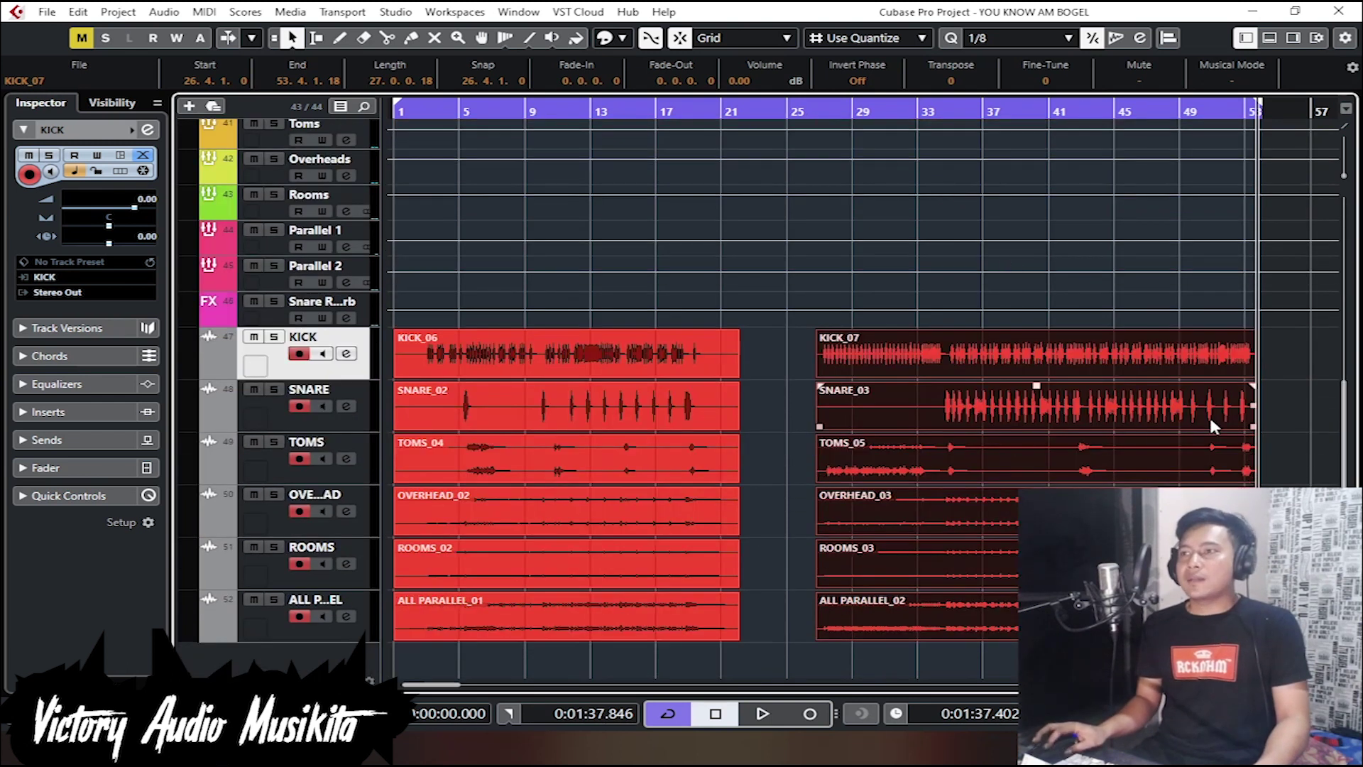
click(1293, 443)
scroll(568, 283, up, 10)
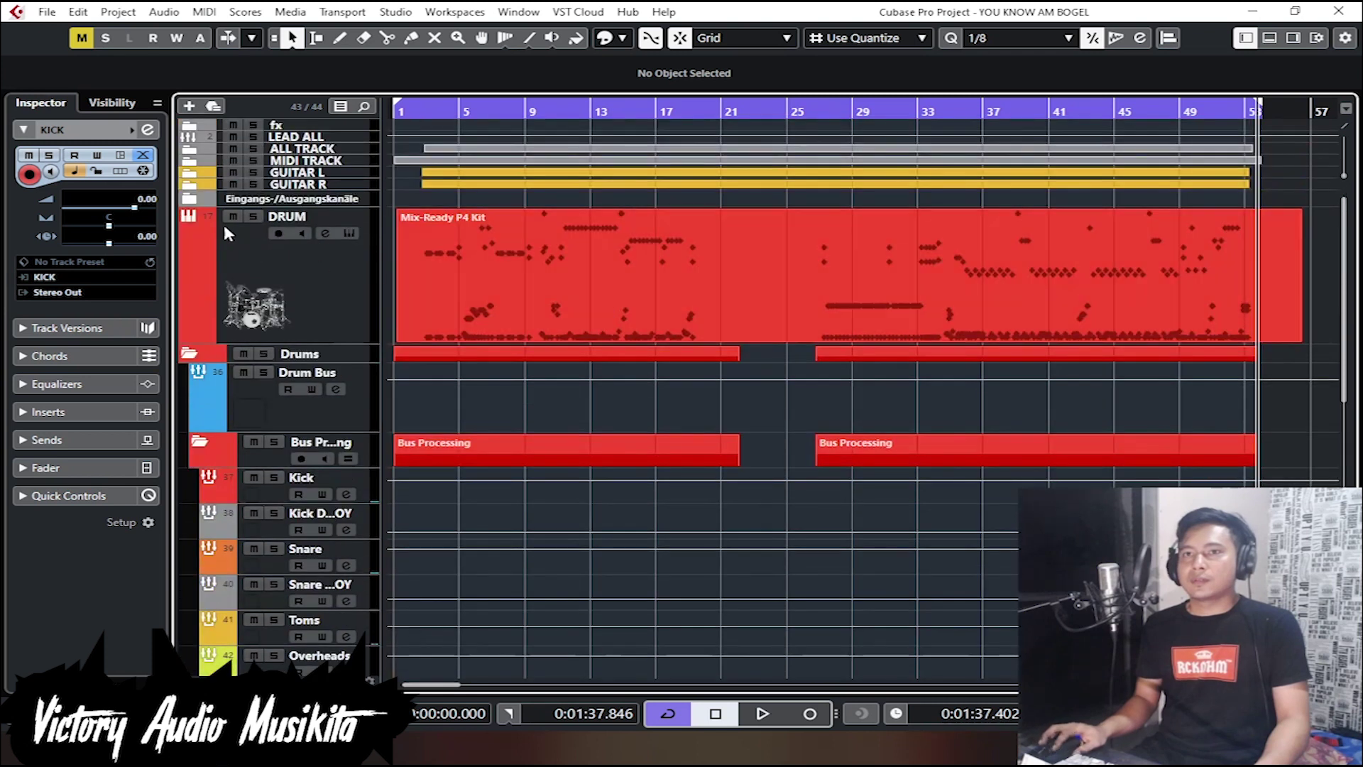
scroll(639, 321, down, 10)
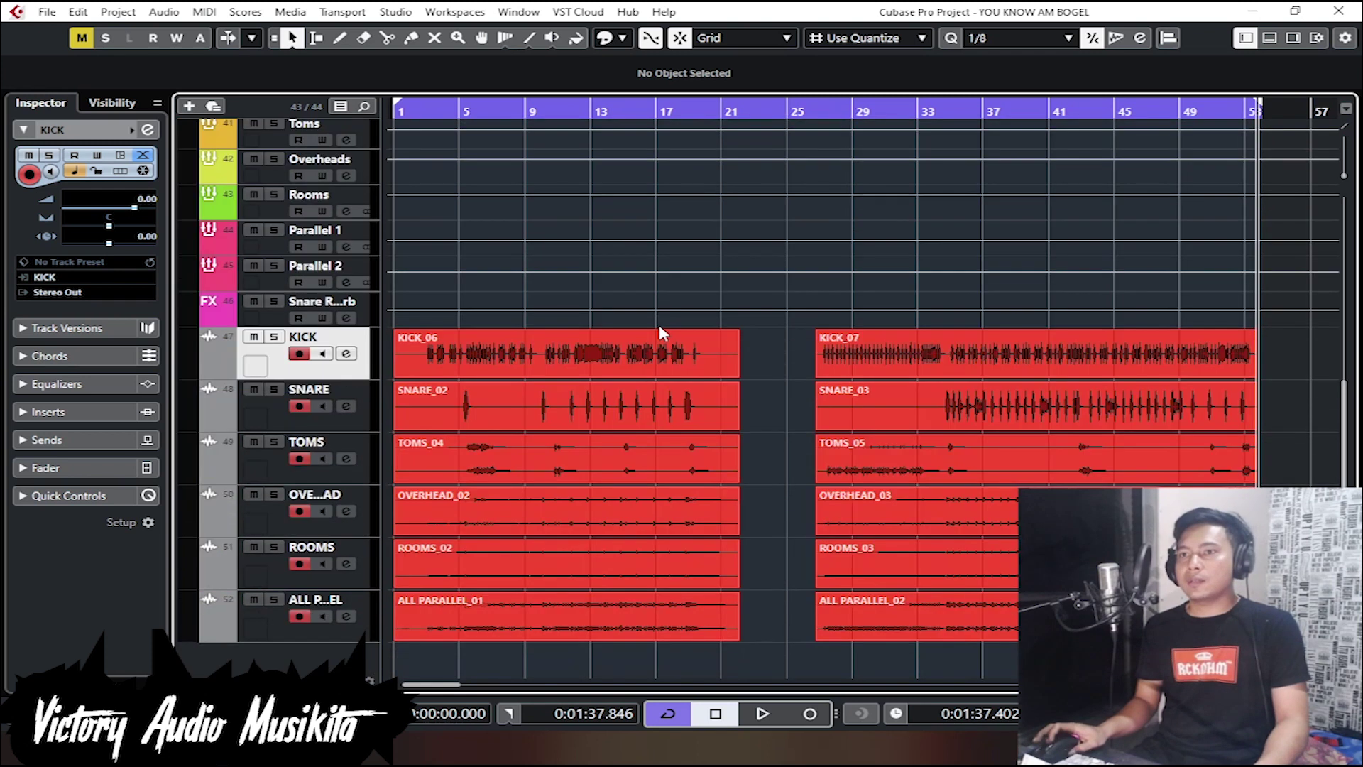
Step: Play the recorded drum clips from about bar 2 with KICK, SNARE, TOMS, OVERHEAD, ROOMS and ALL PARALLEL soloed, and stop playback
drag(448, 112, 418, 111)
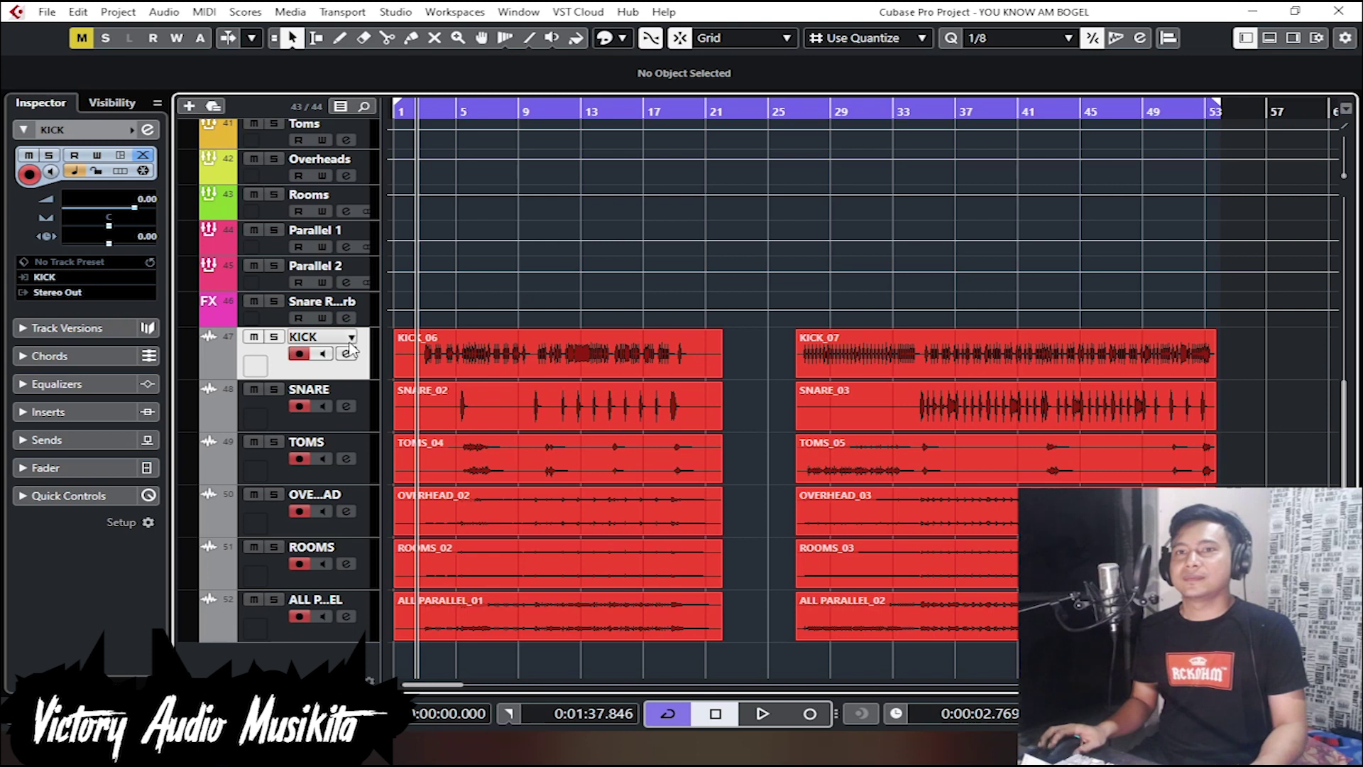
key(space)
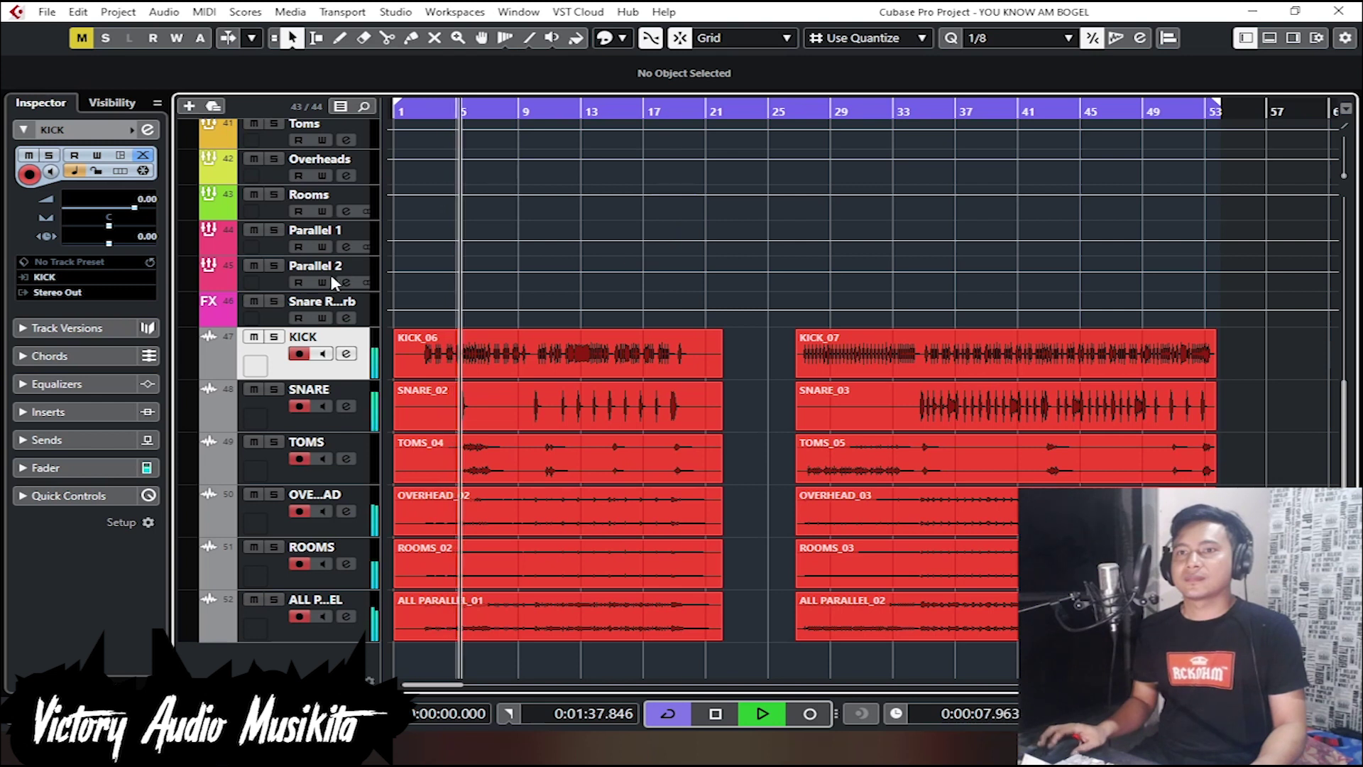
click(275, 339)
click(276, 390)
click(275, 442)
click(276, 494)
click(276, 547)
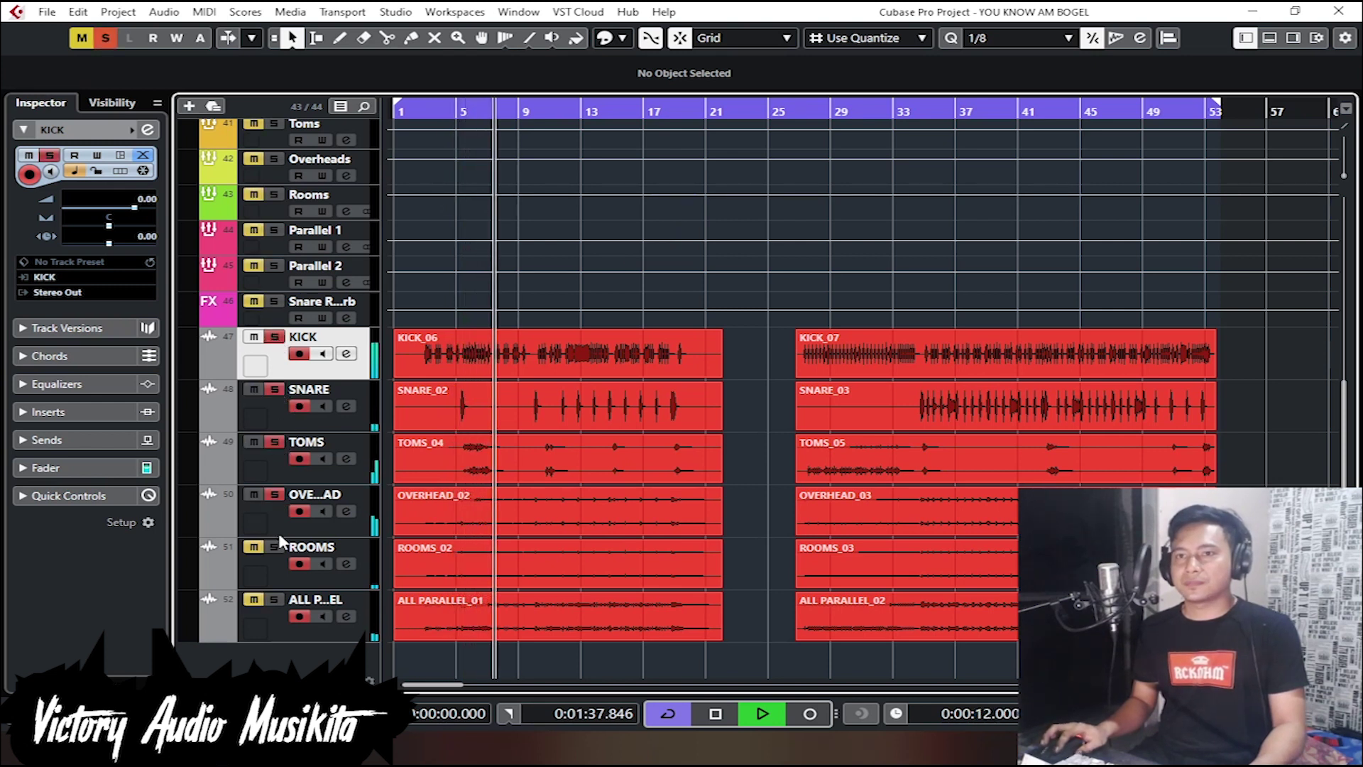
click(275, 600)
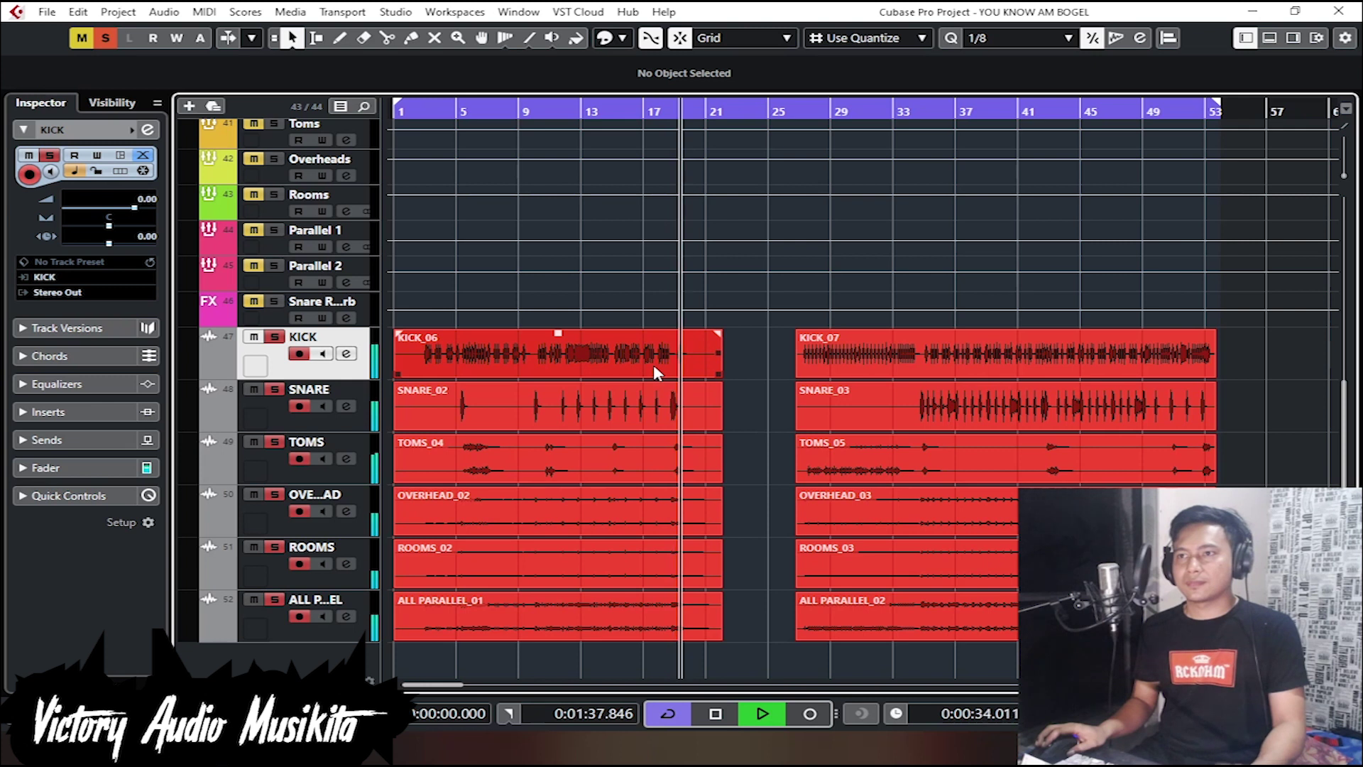
key(space)
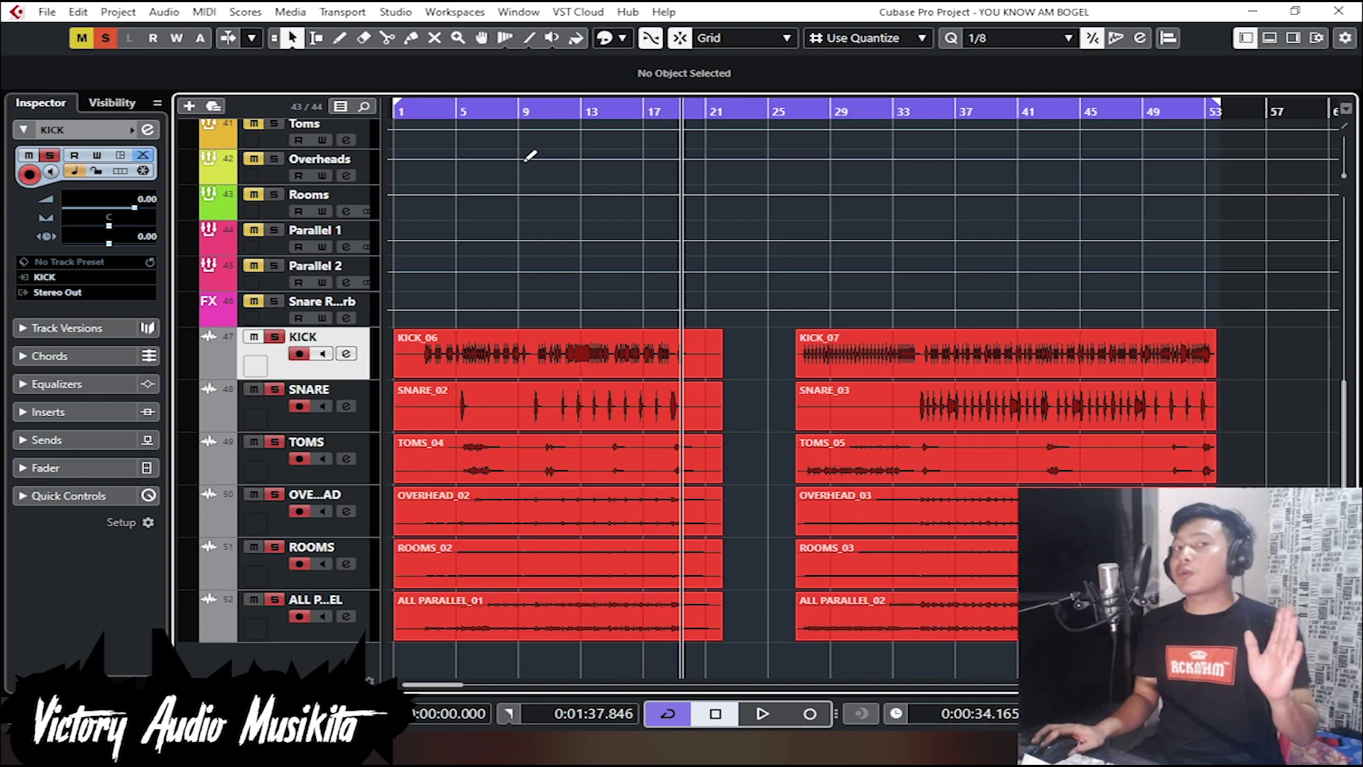
Step: Return the playhead to about bar 2, solo the Drum Bus group track and view its insert effects
click(420, 113)
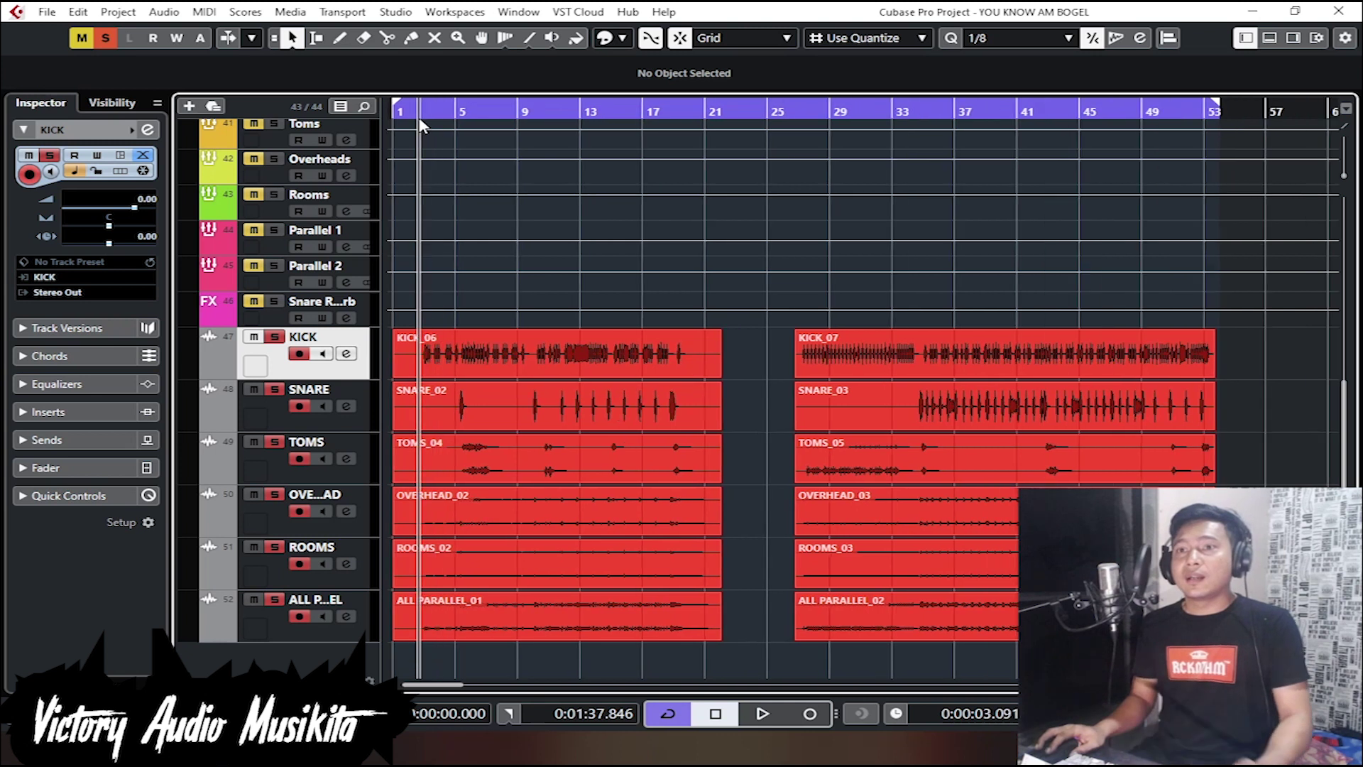
scroll(454, 181, up, 6)
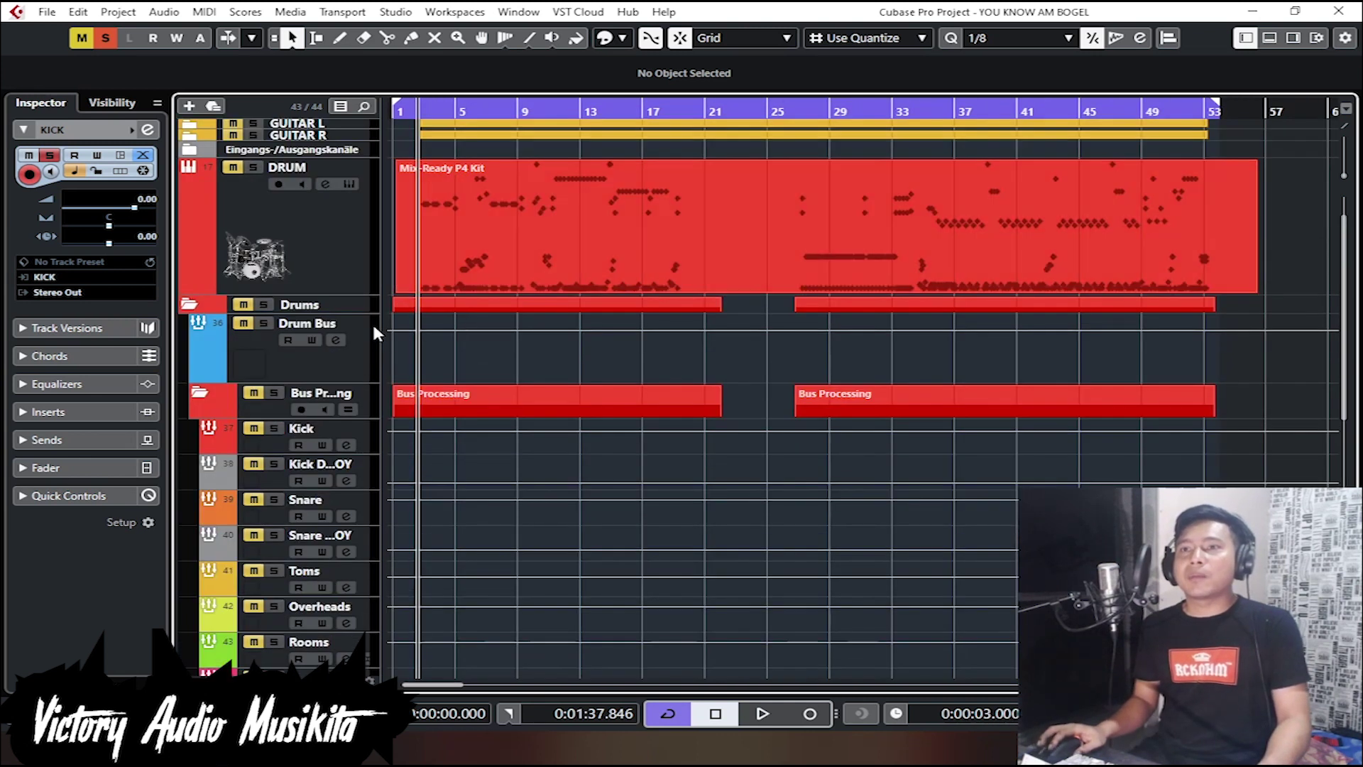
scroll(410, 254, down, 5)
scroll(497, 310, up, 3)
scroll(497, 311, up, 3)
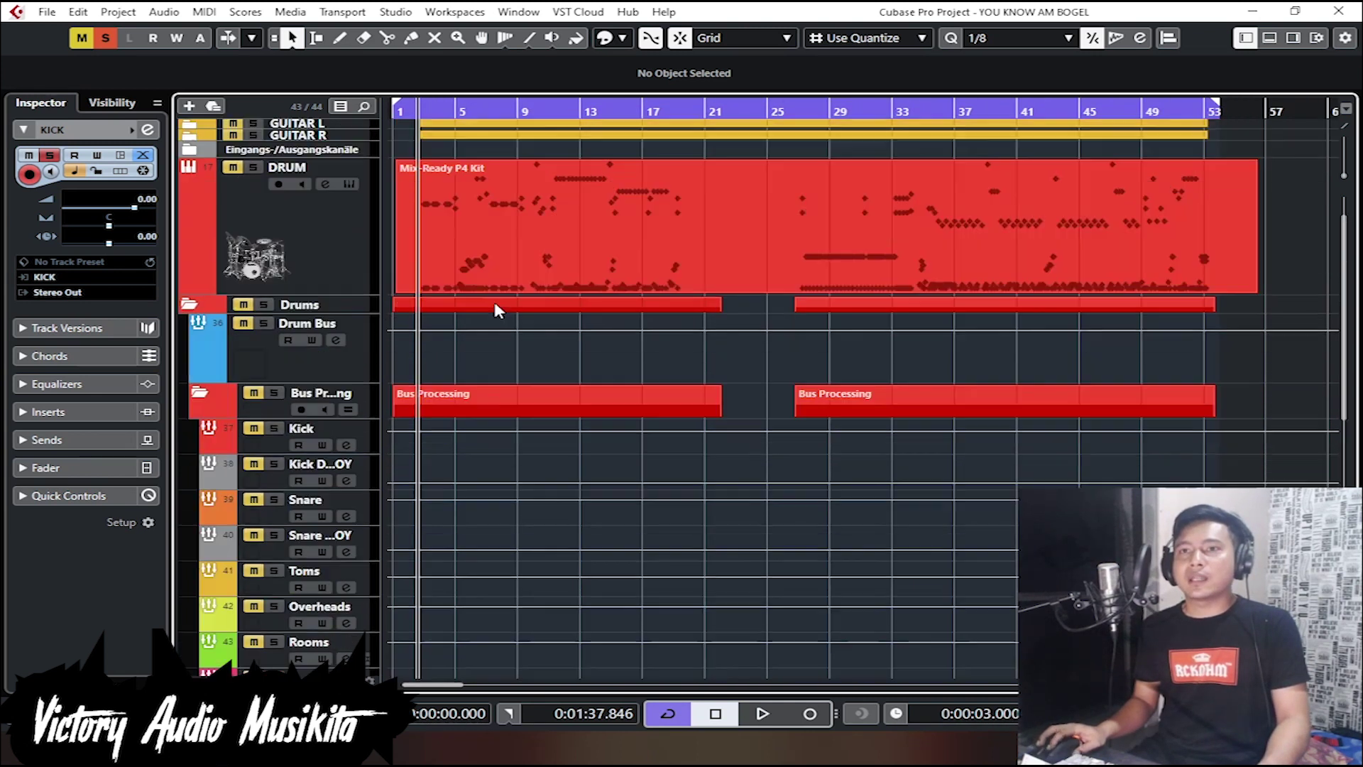
click(243, 325)
click(326, 350)
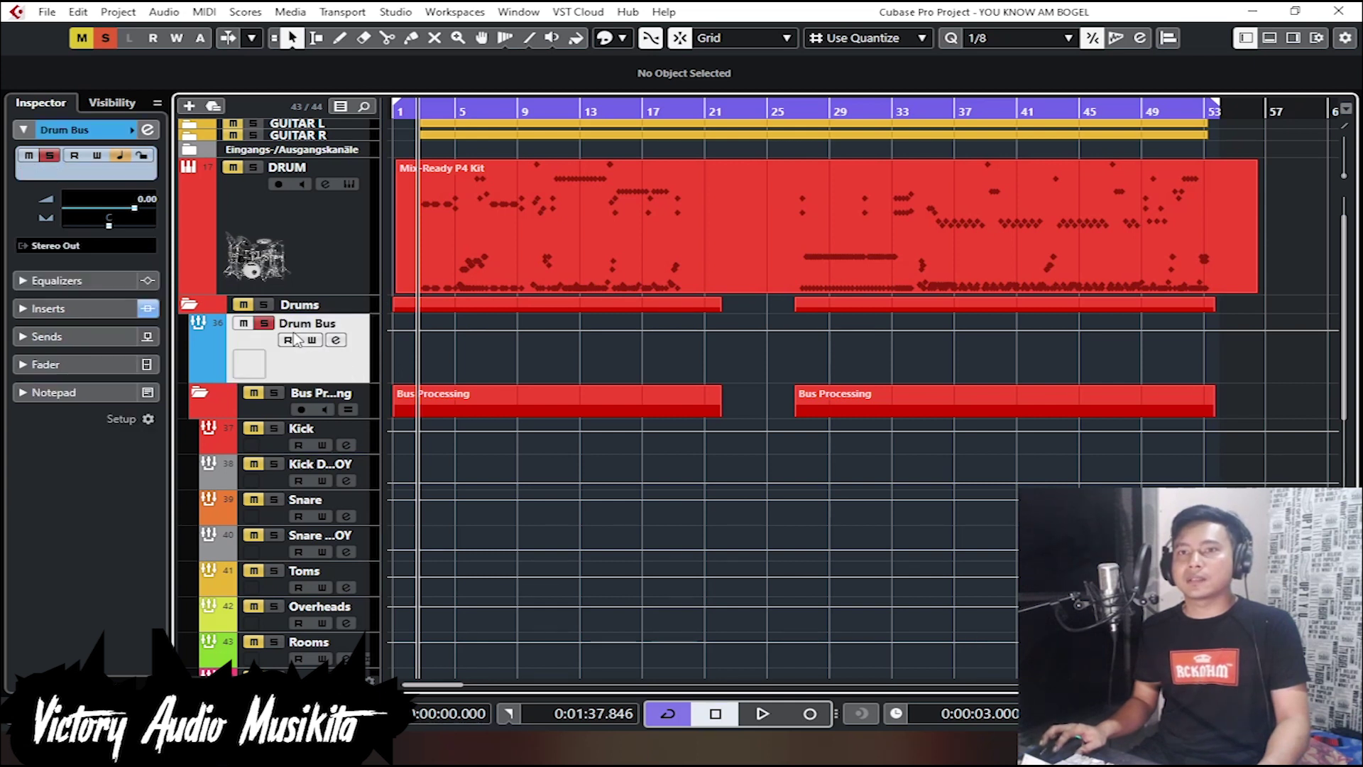
click(71, 308)
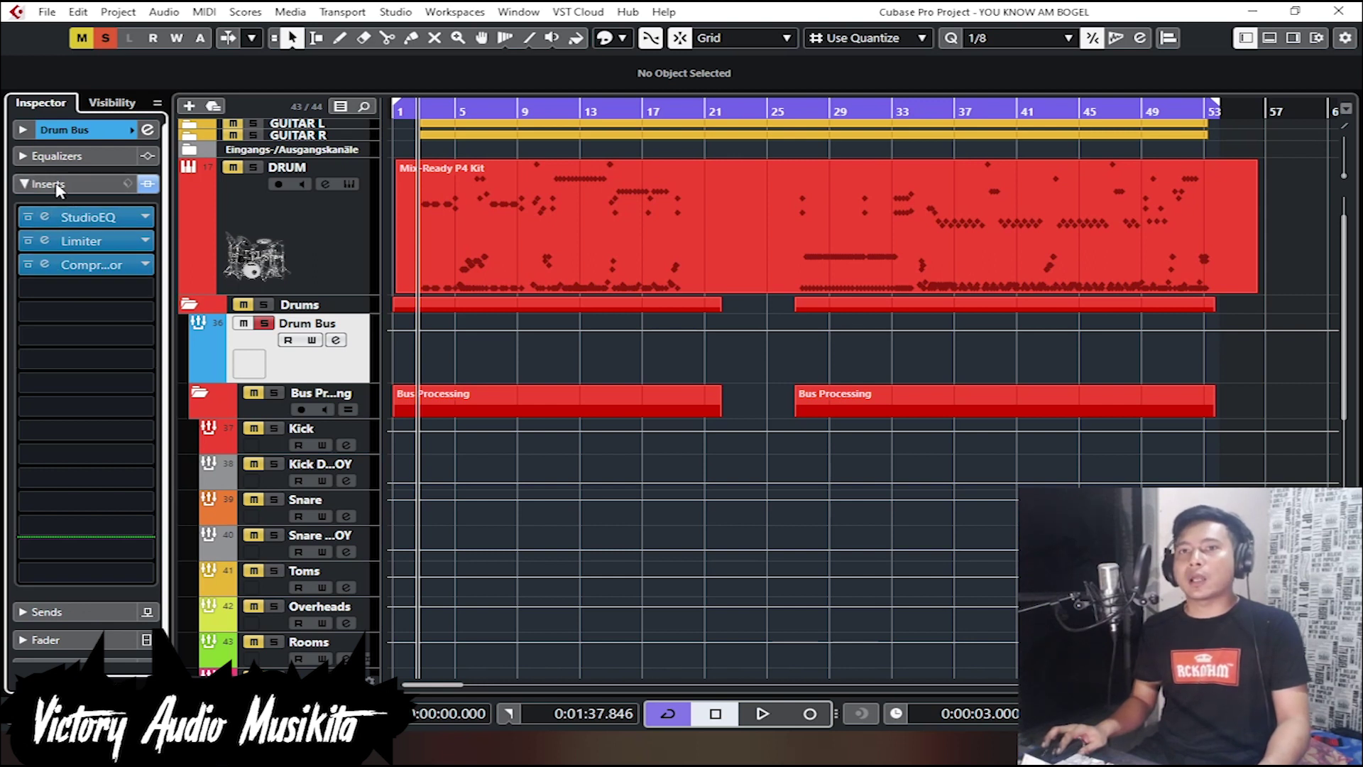
click(60, 186)
Step: Route the outputs of the KICK and SNARE audio tracks to the Drum Bus group
scroll(527, 342, down, 5)
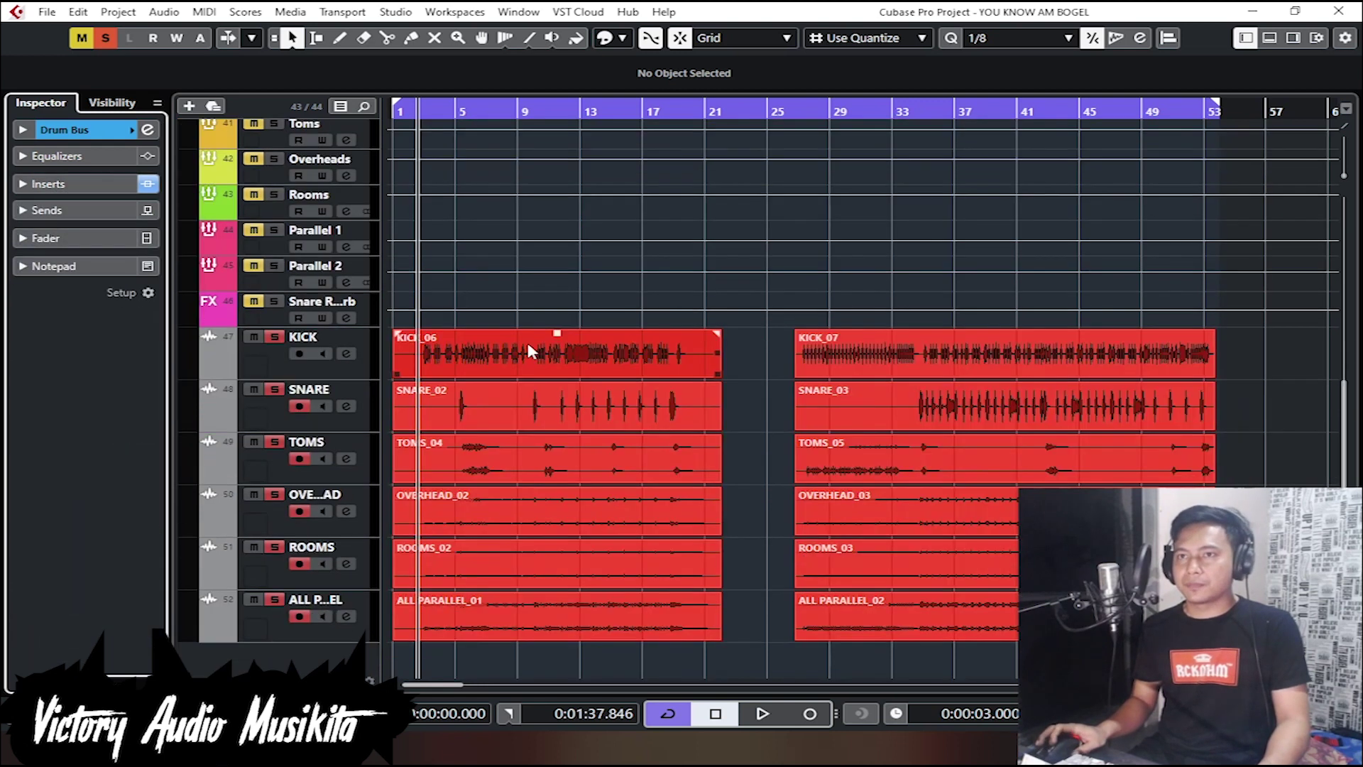
click(333, 365)
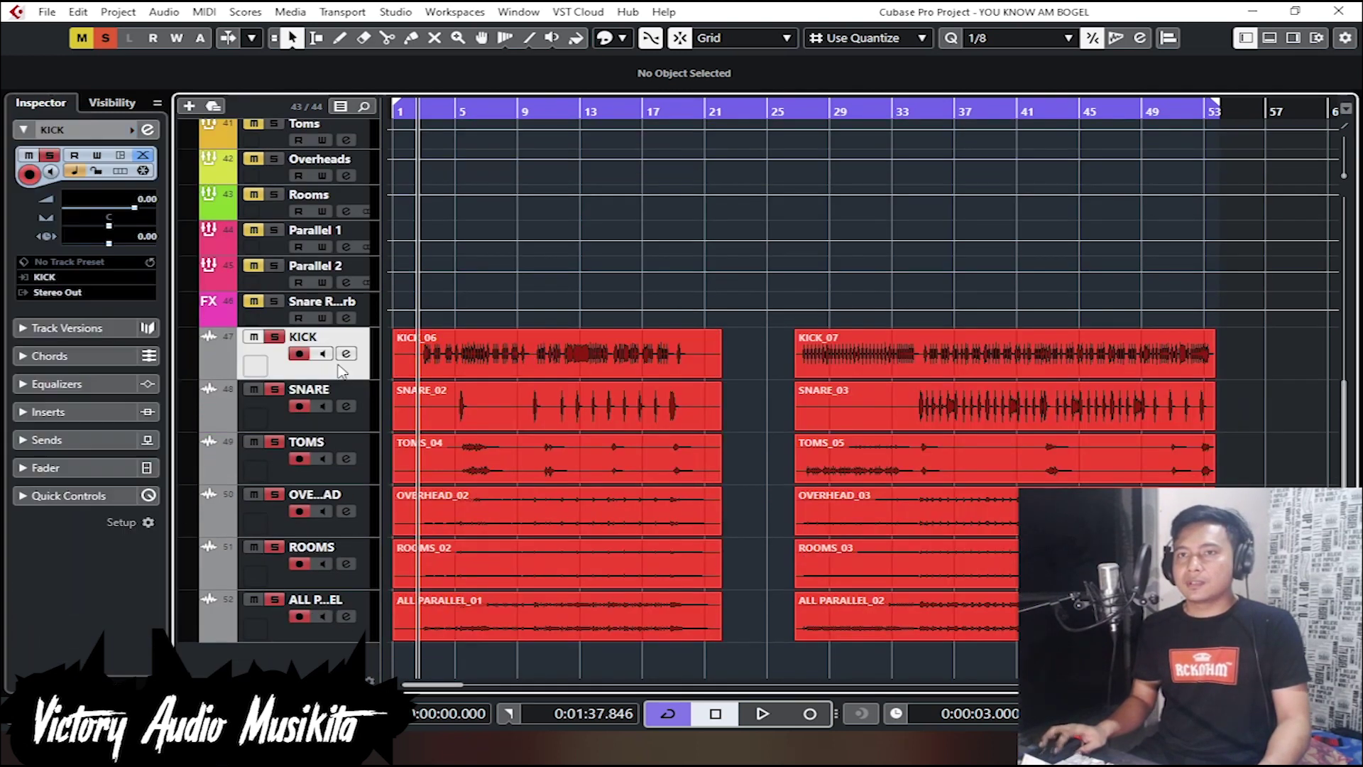
click(109, 296)
scroll(146, 458, down, 3)
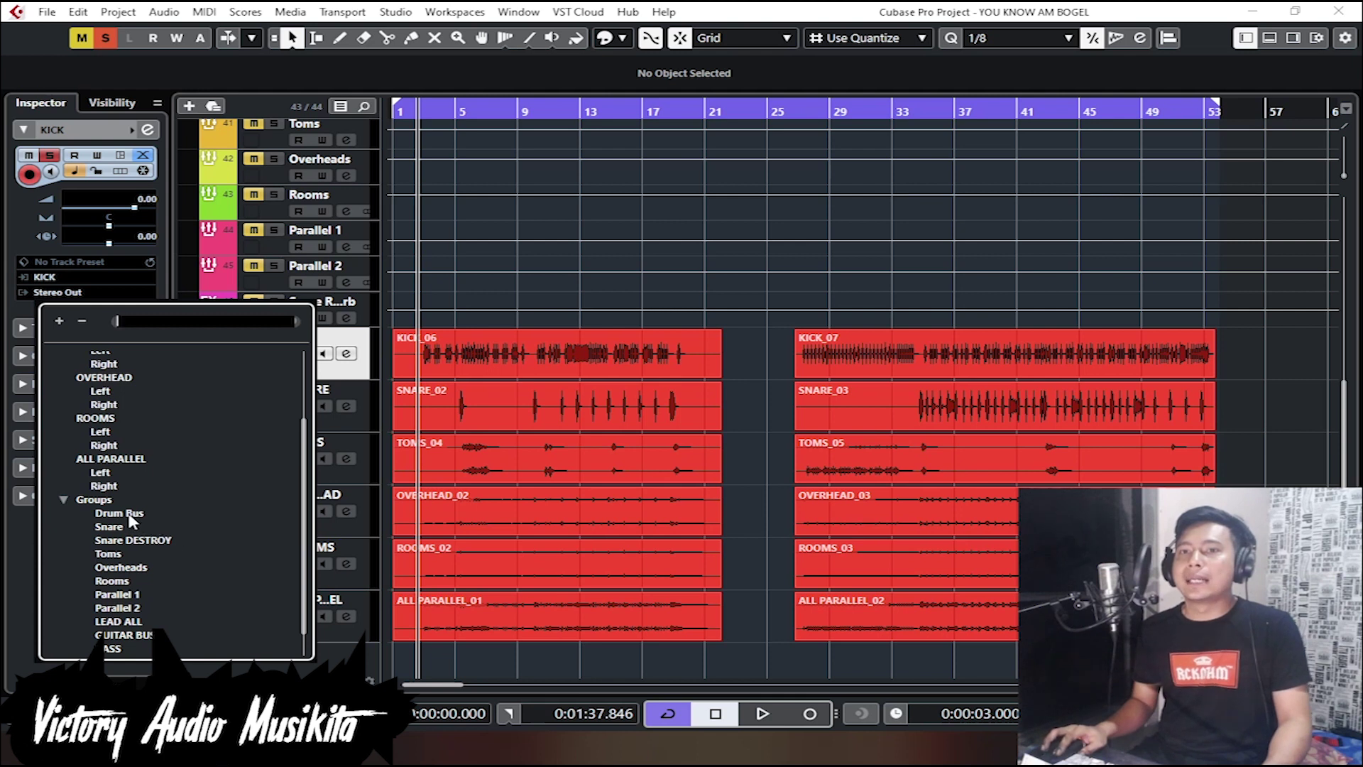
click(130, 517)
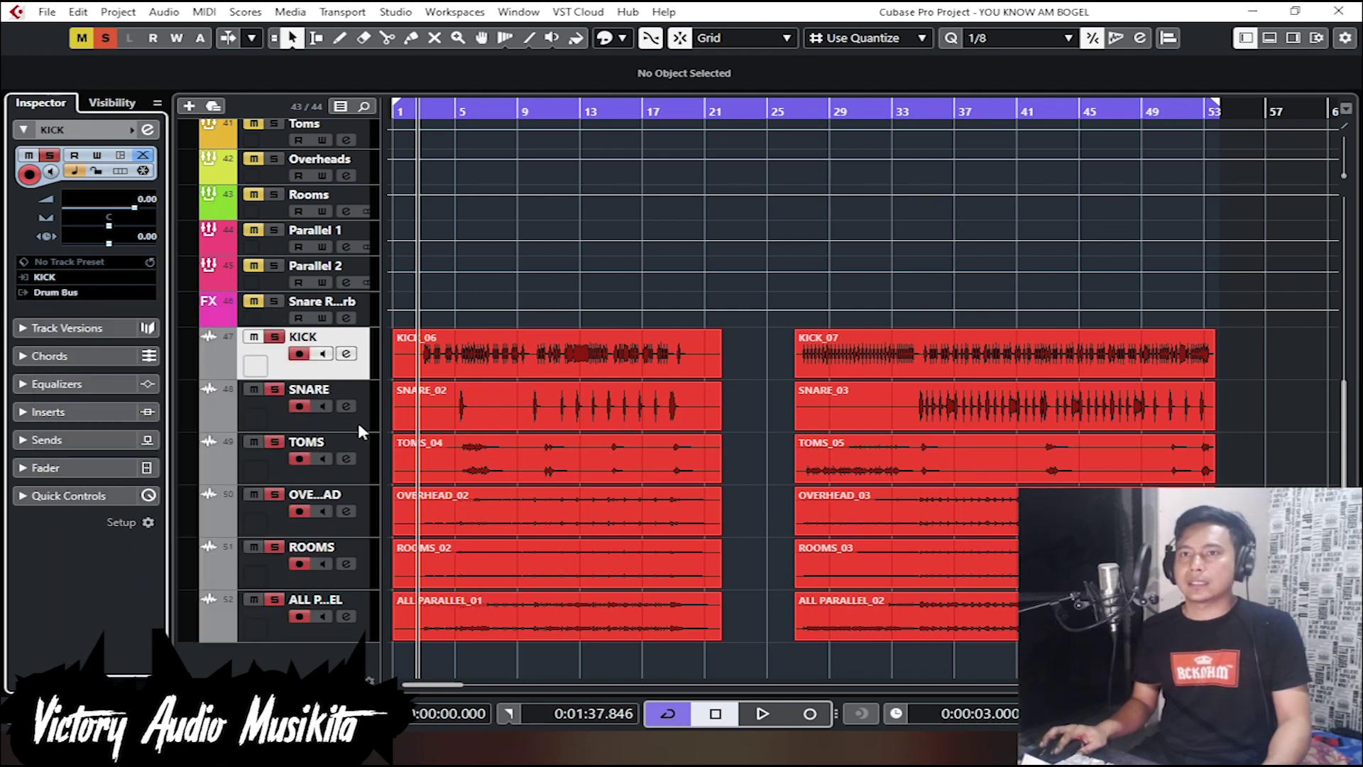
click(273, 419)
click(81, 292)
scroll(113, 480, down, 3)
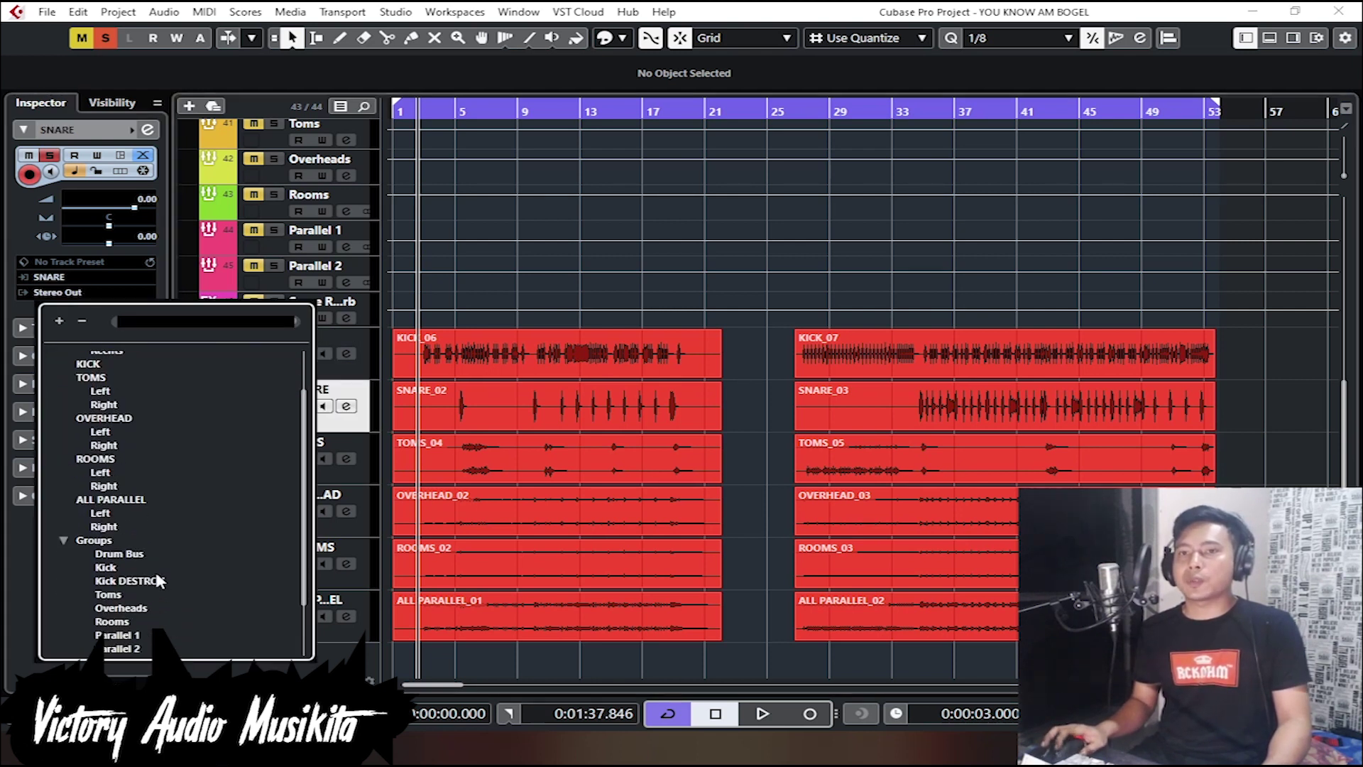
click(140, 550)
Step: Route the outputs of the TOMS and OVERHEAD audio tracks to the Drum Bus group
click(264, 475)
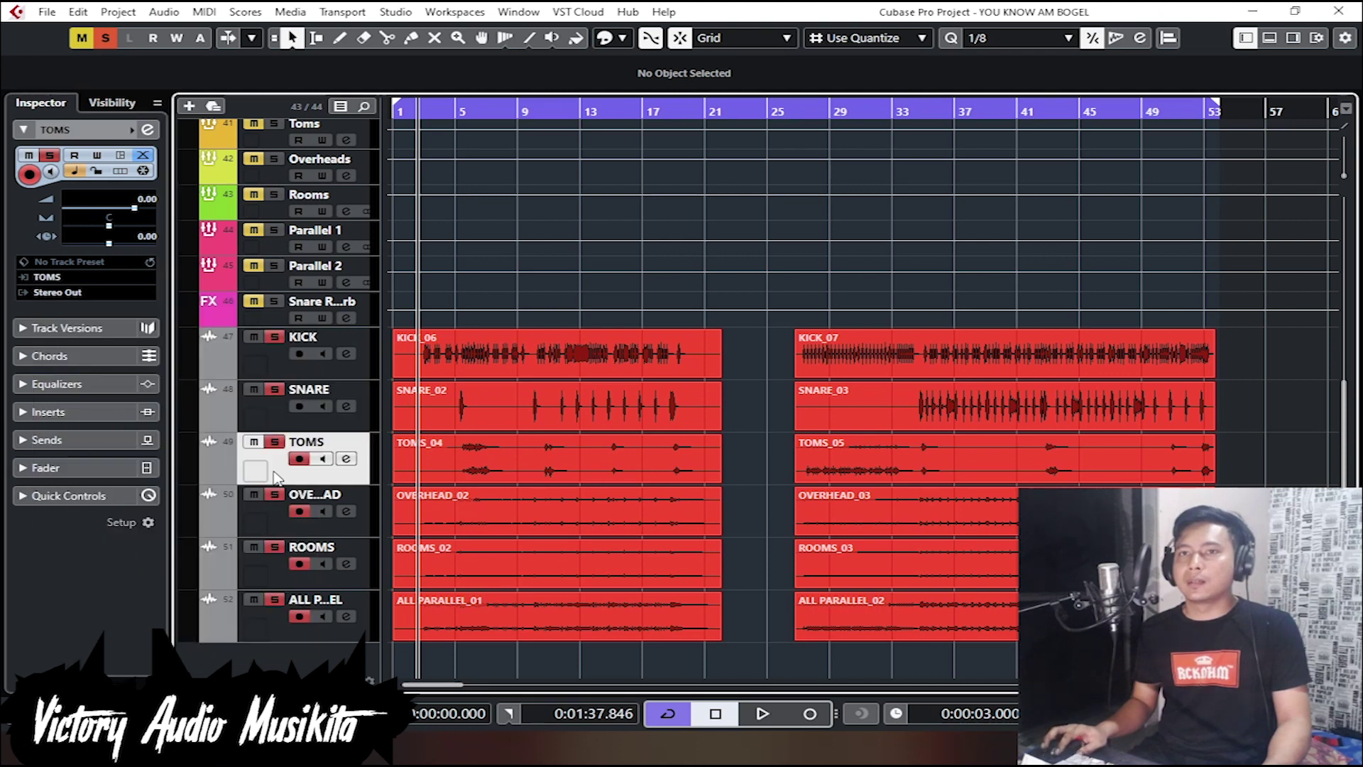
click(111, 291)
click(133, 580)
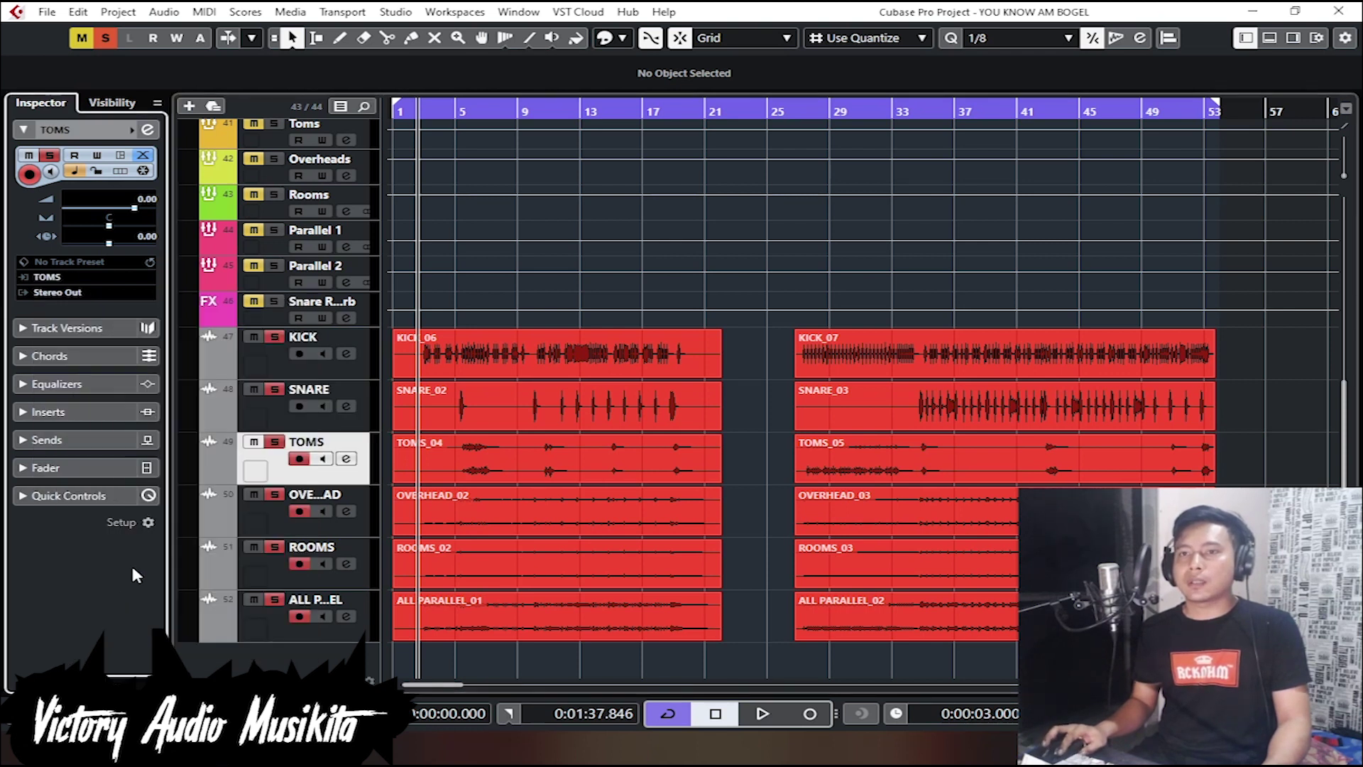
click(263, 519)
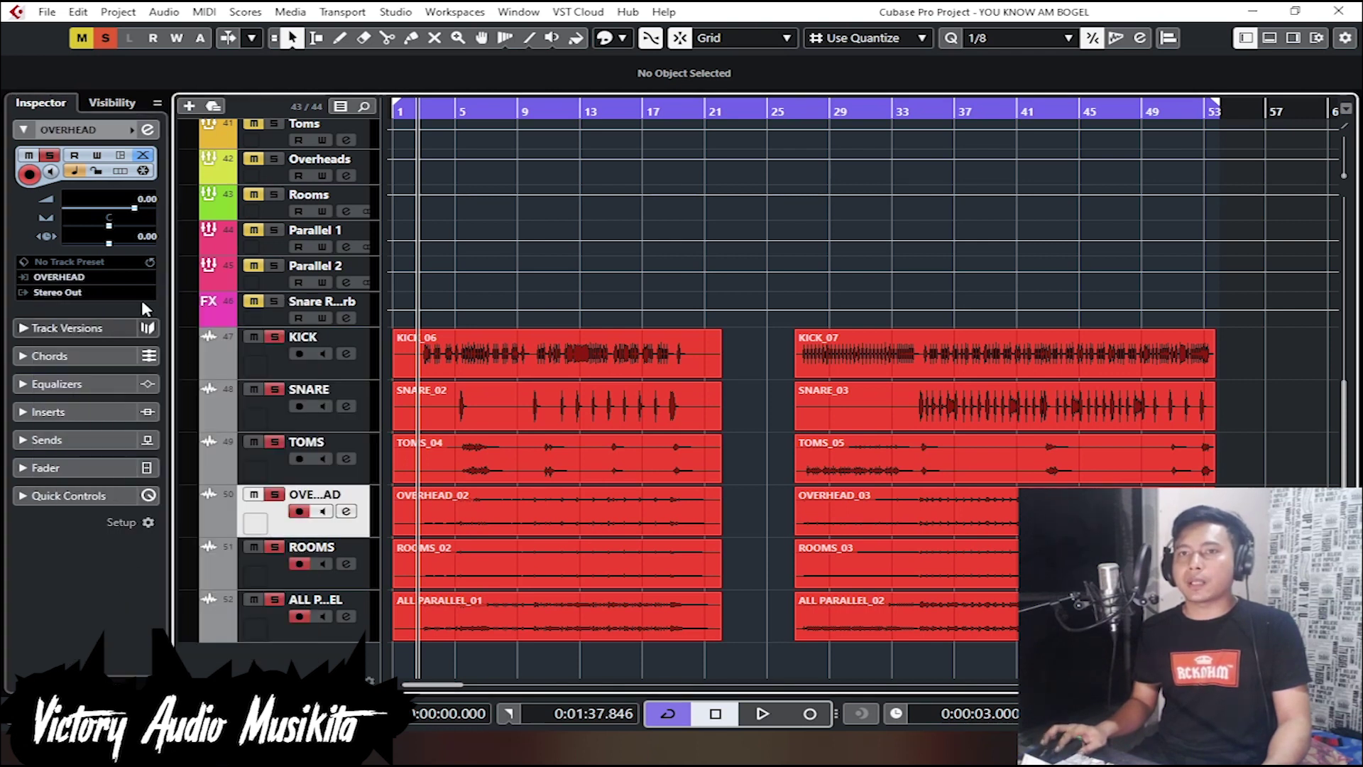
click(94, 291)
click(135, 579)
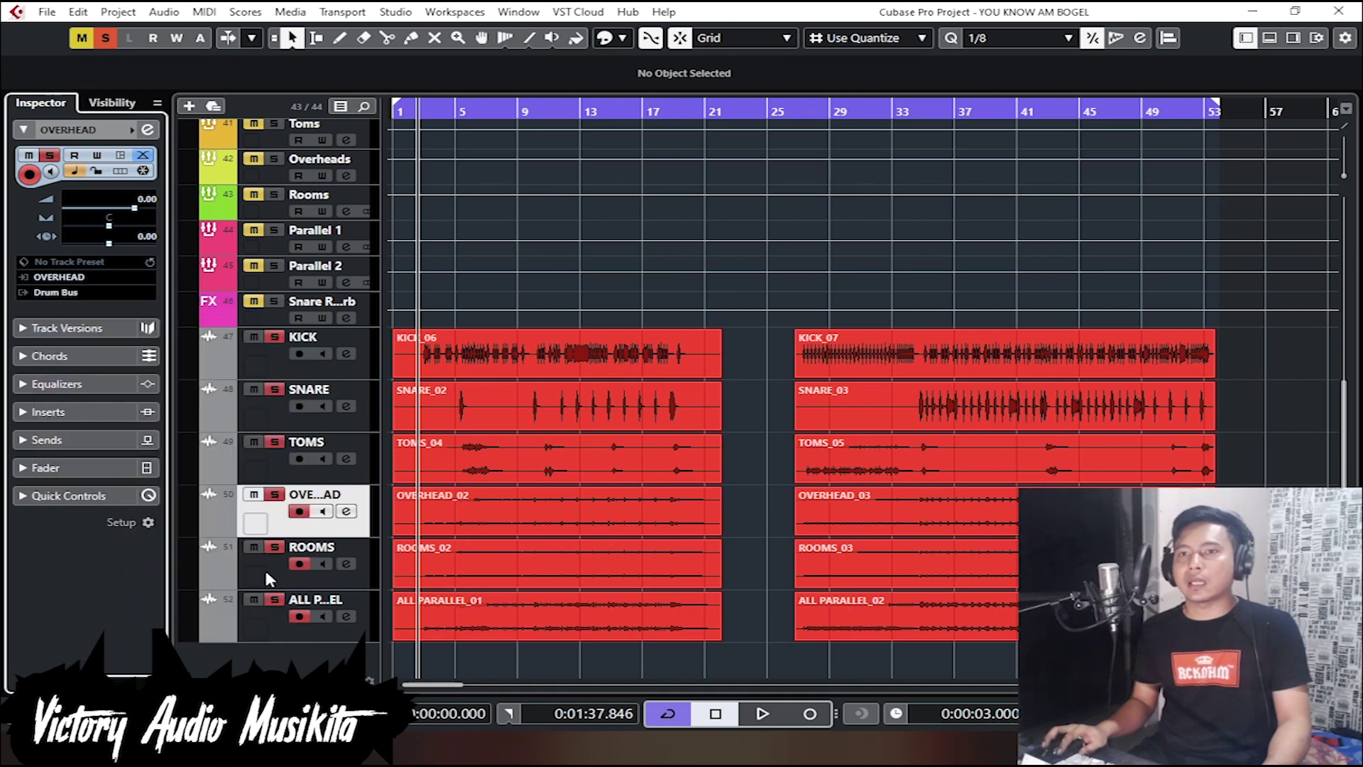
Step: Route the outputs of the ROOMS and ALL PARALLEL audio tracks to the Drum Bus group
click(264, 567)
click(105, 292)
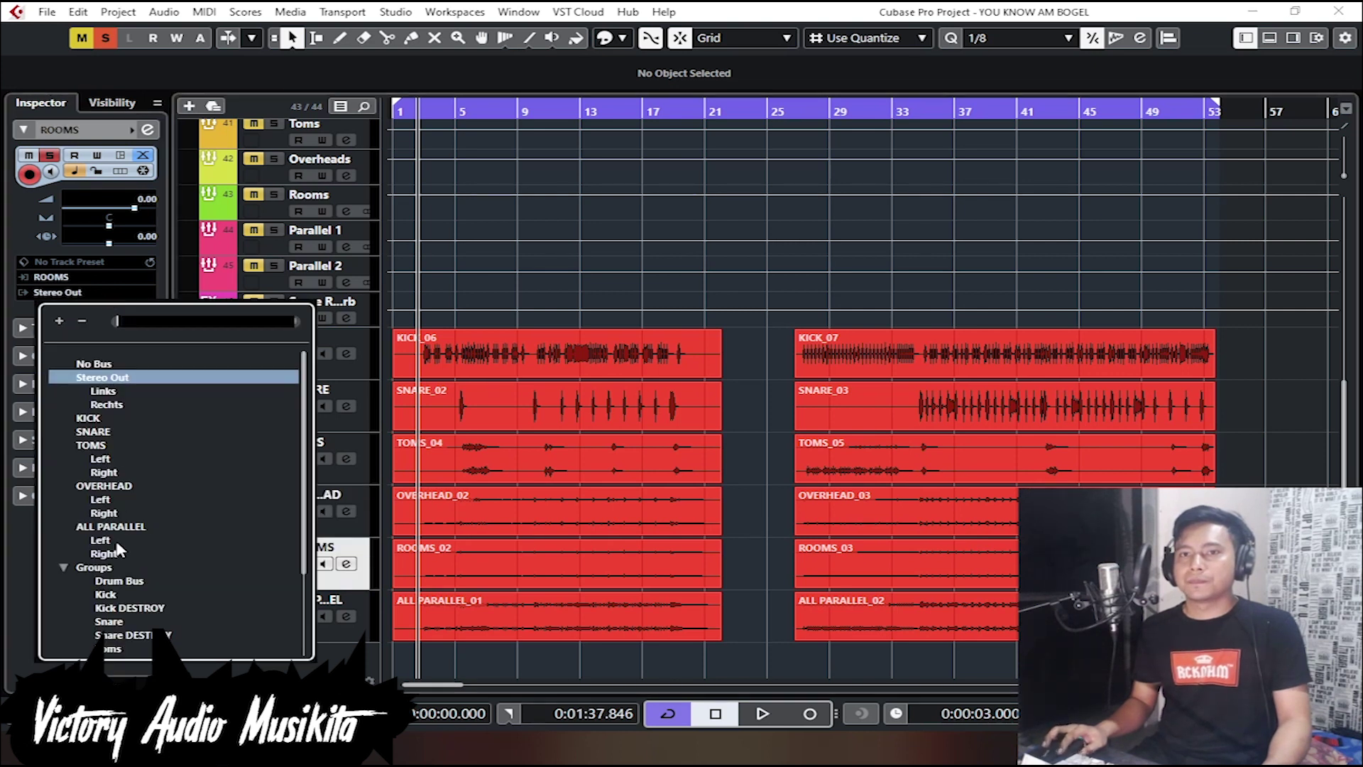
click(128, 581)
click(275, 625)
click(100, 286)
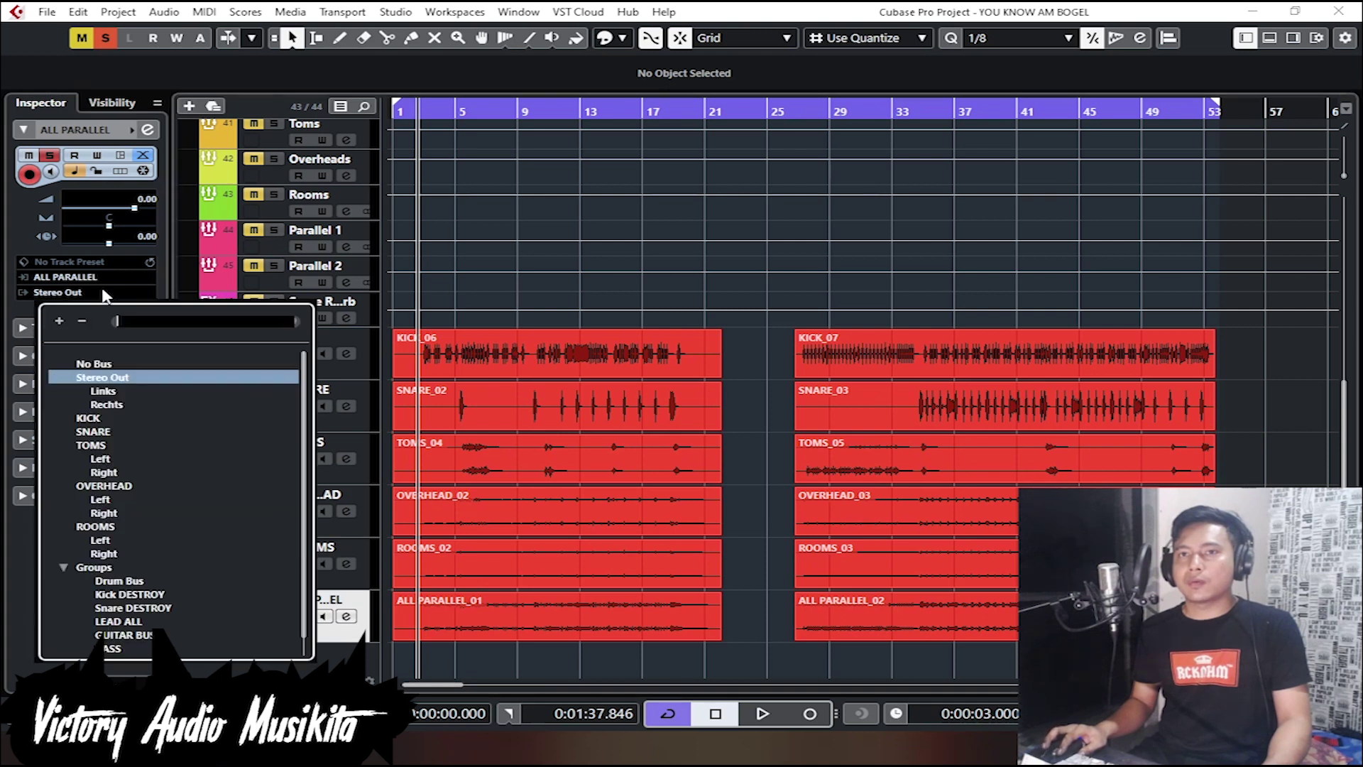
click(127, 581)
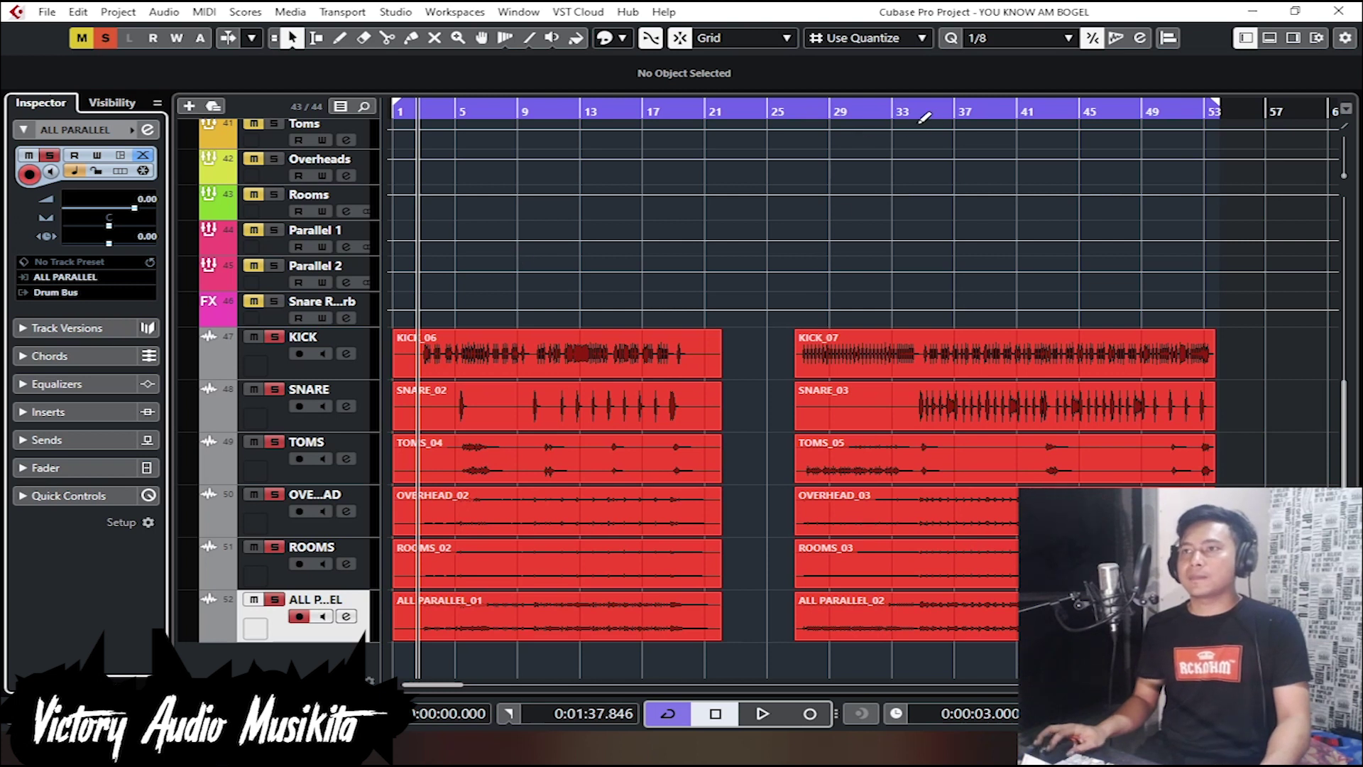
Step: Play the soloed drum stems from about bar 2 and check the signal on the Drum Bus track
key(space)
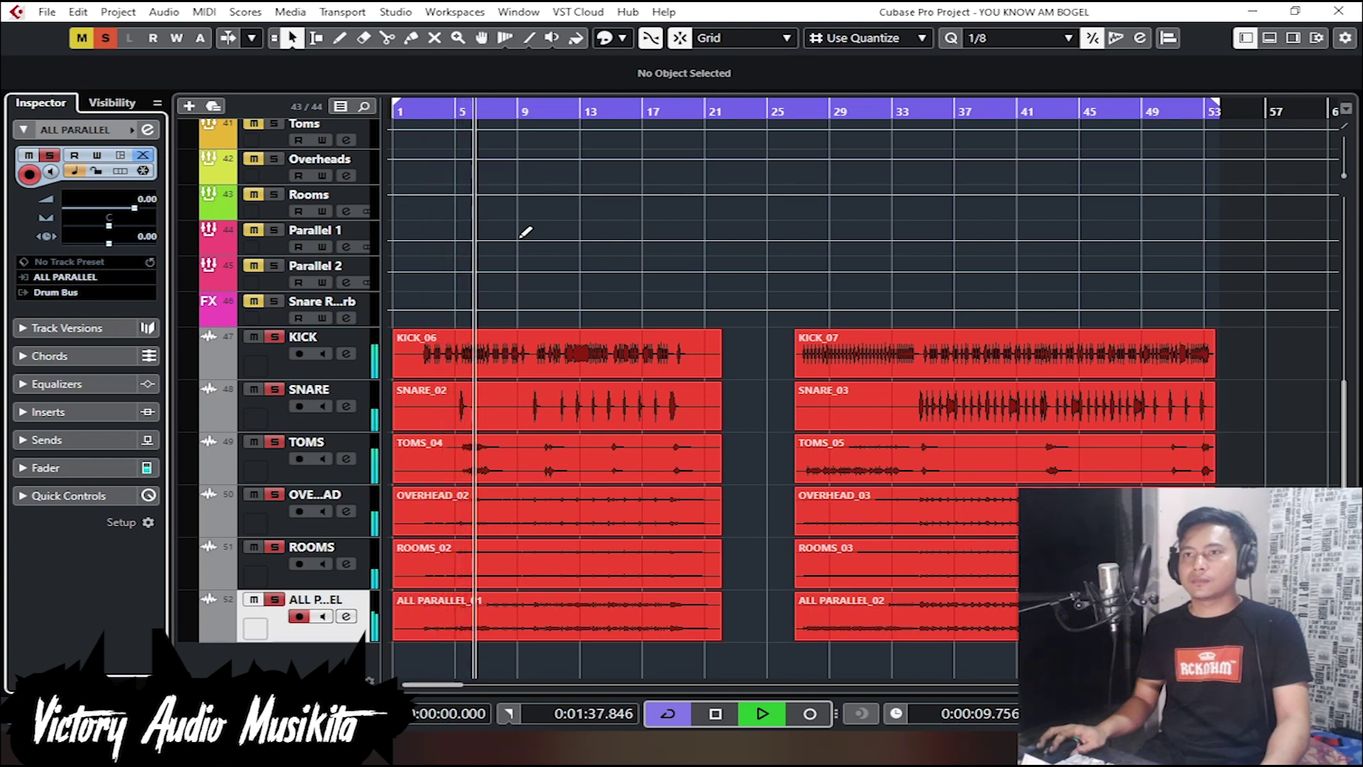
scroll(517, 262, up, 6)
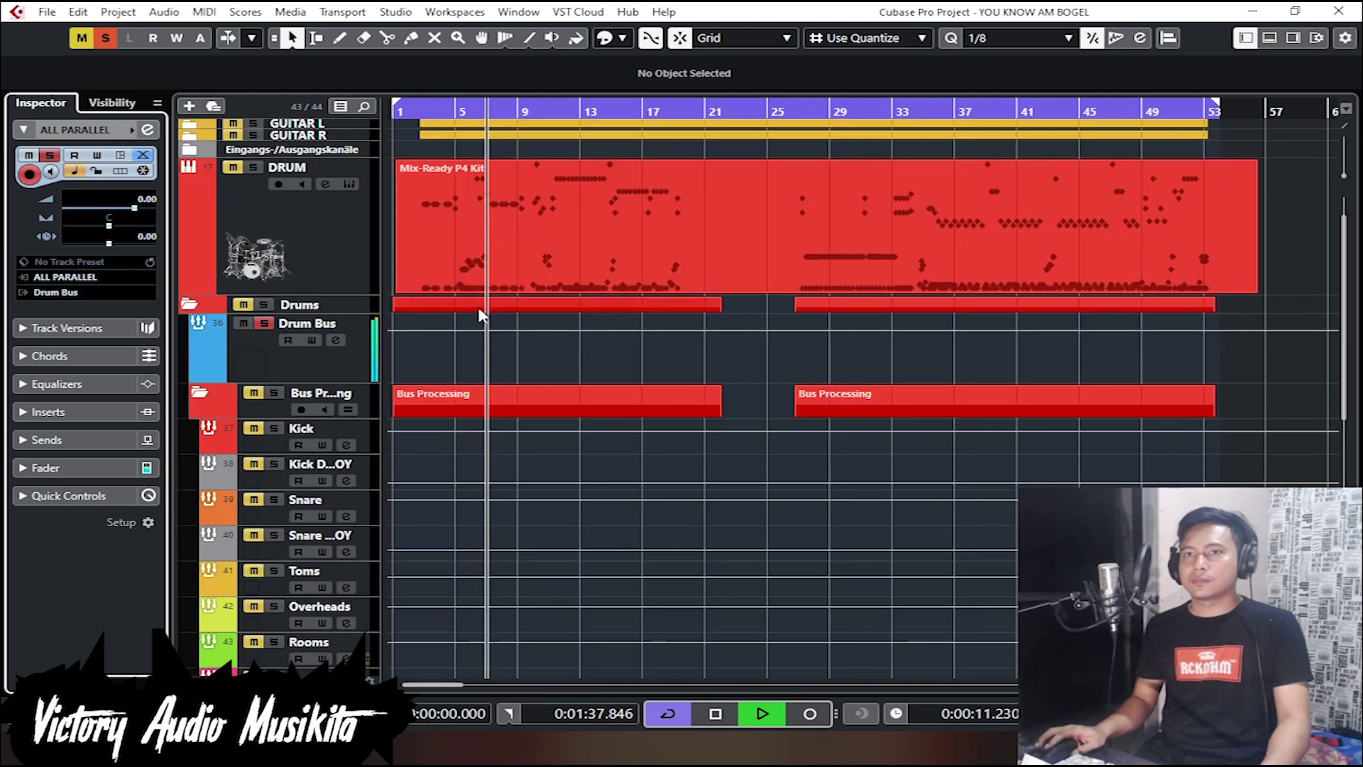
click(350, 361)
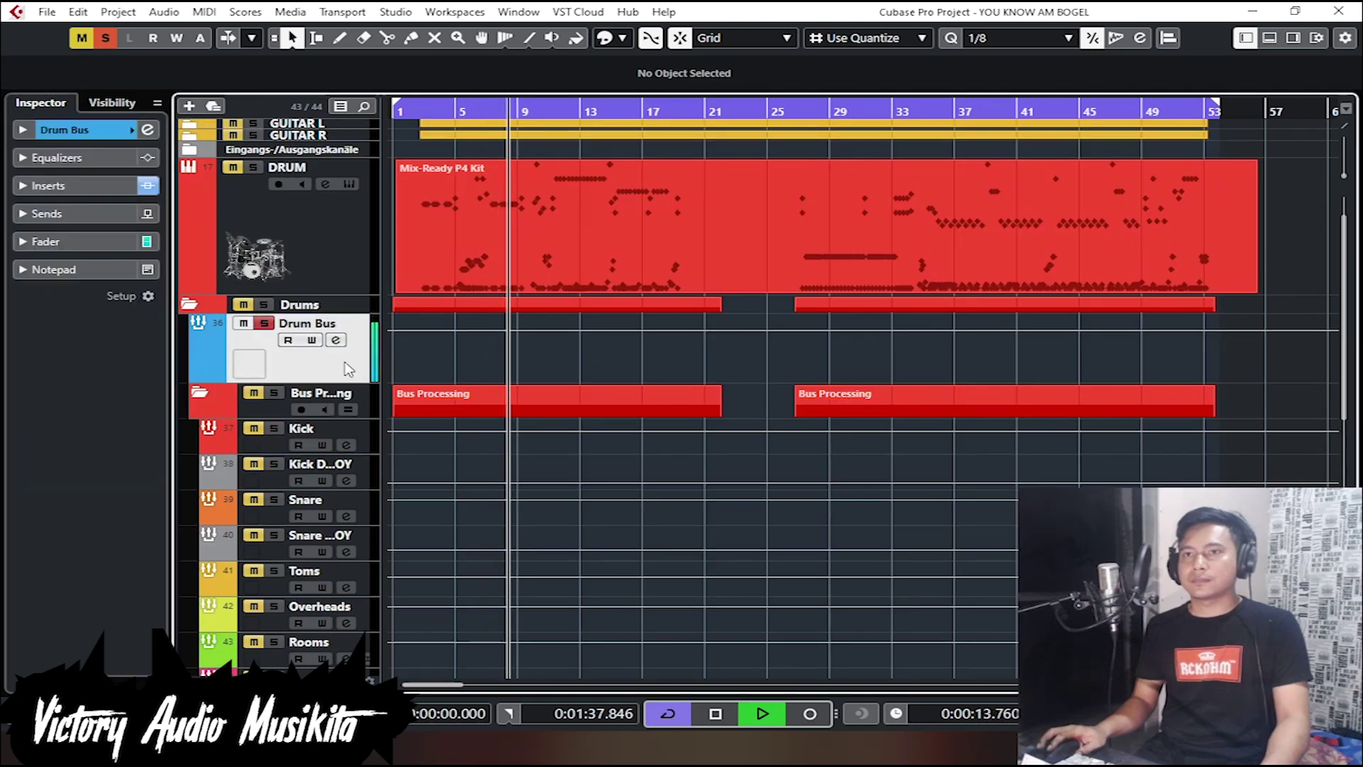
scroll(489, 395, down, 6)
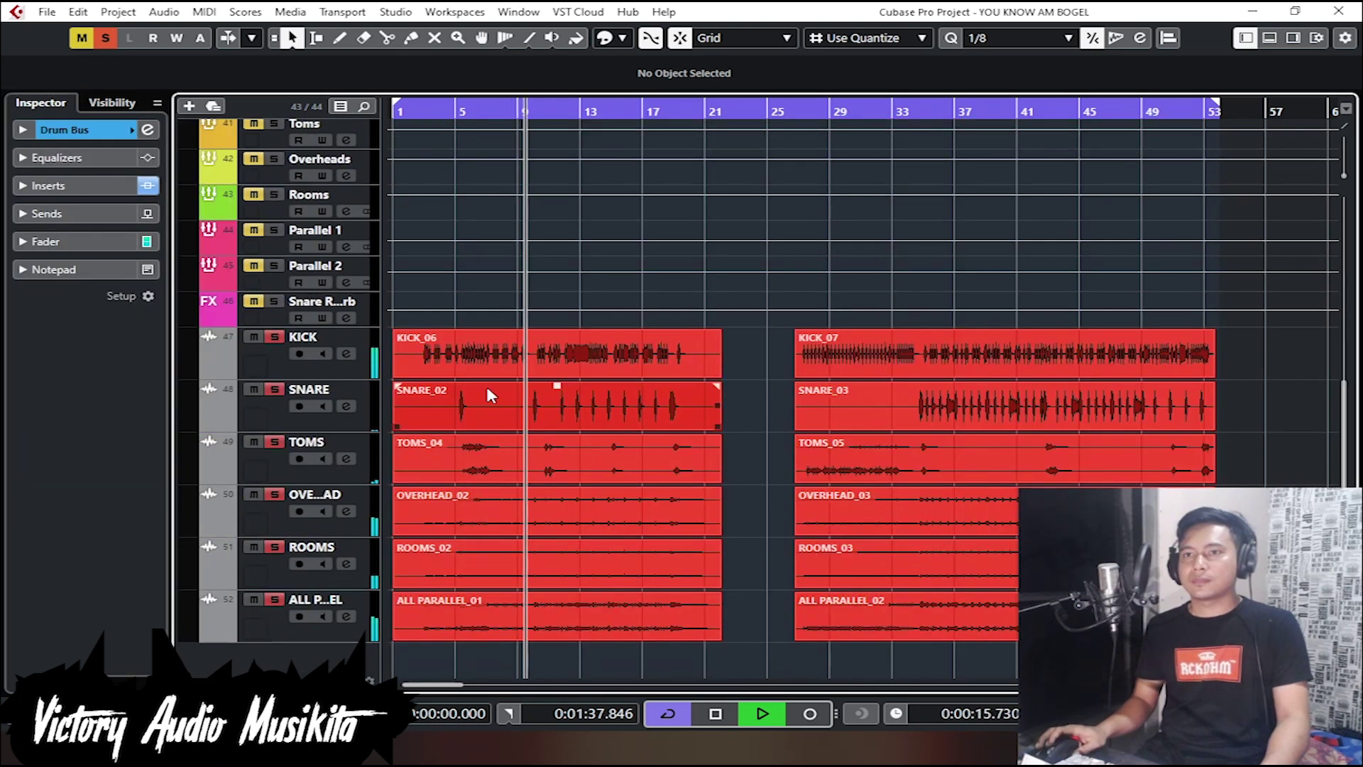